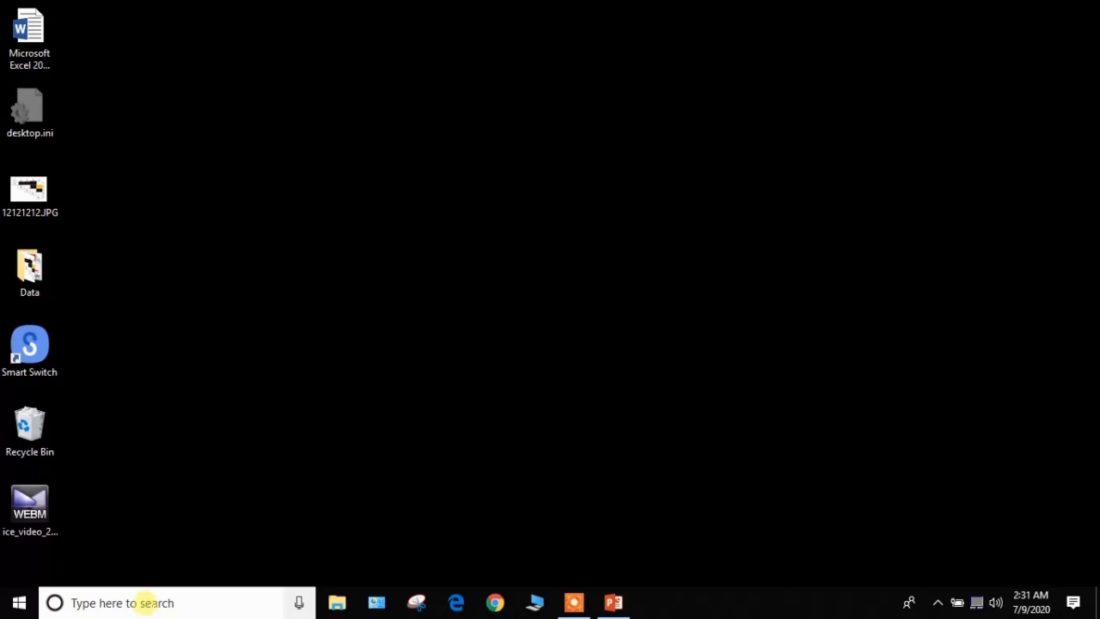
Step: Search Windows for "word" and start Word 2016
left_click(146, 603)
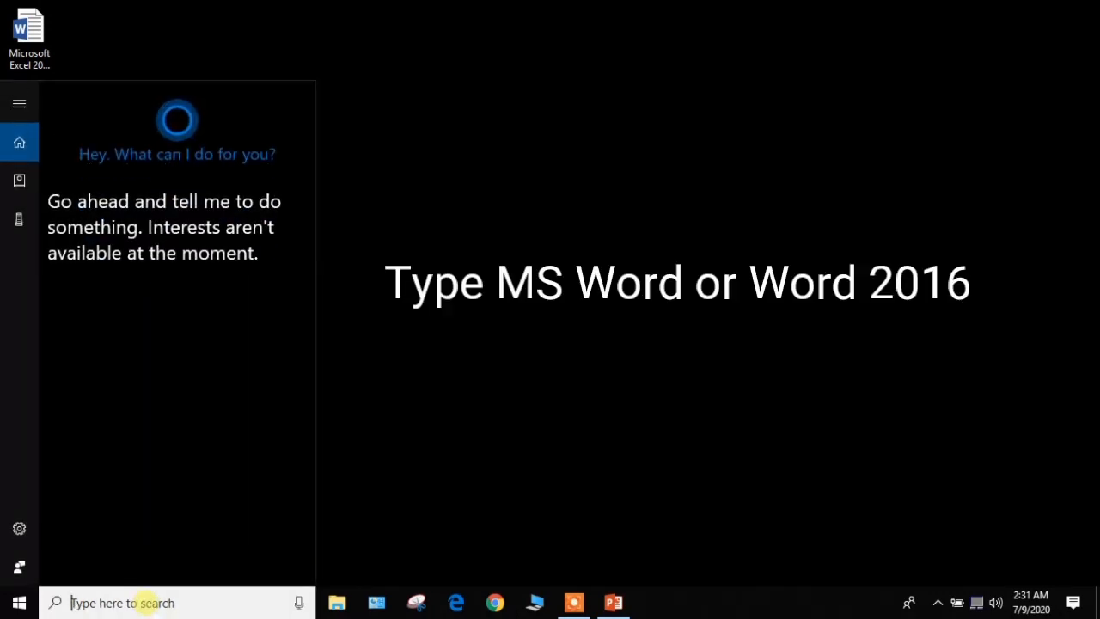
type("word")
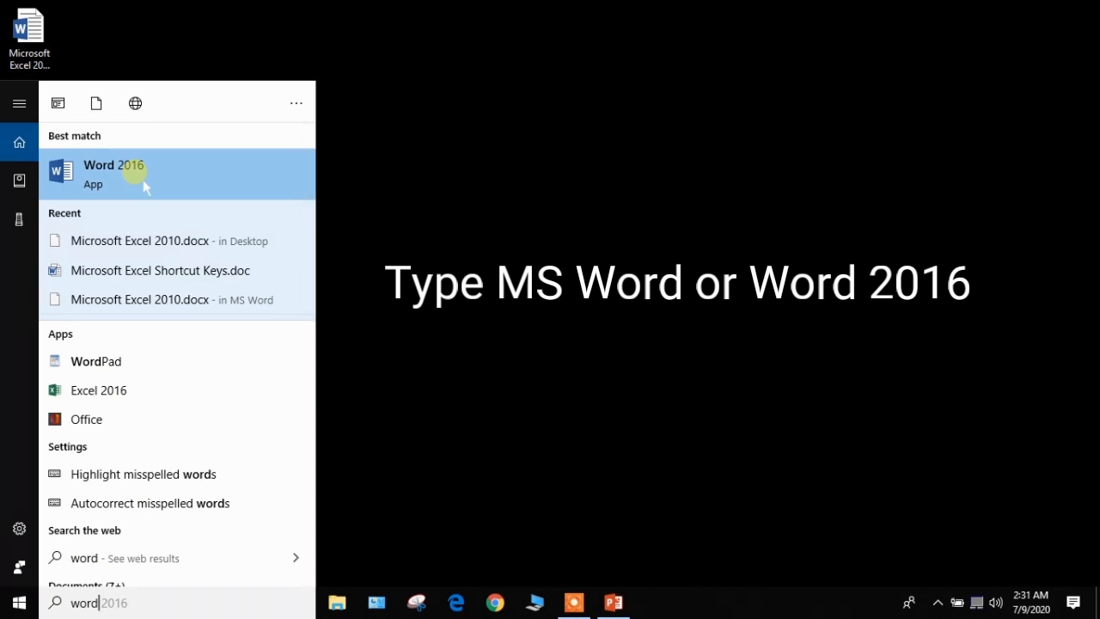
left_click(143, 181)
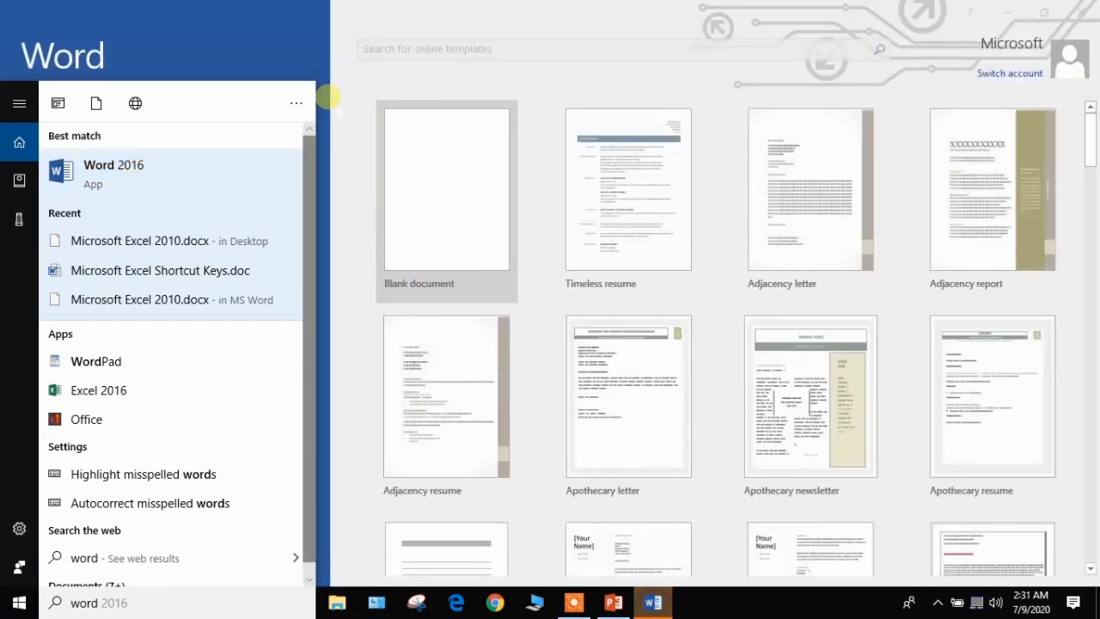
left_click(336, 77)
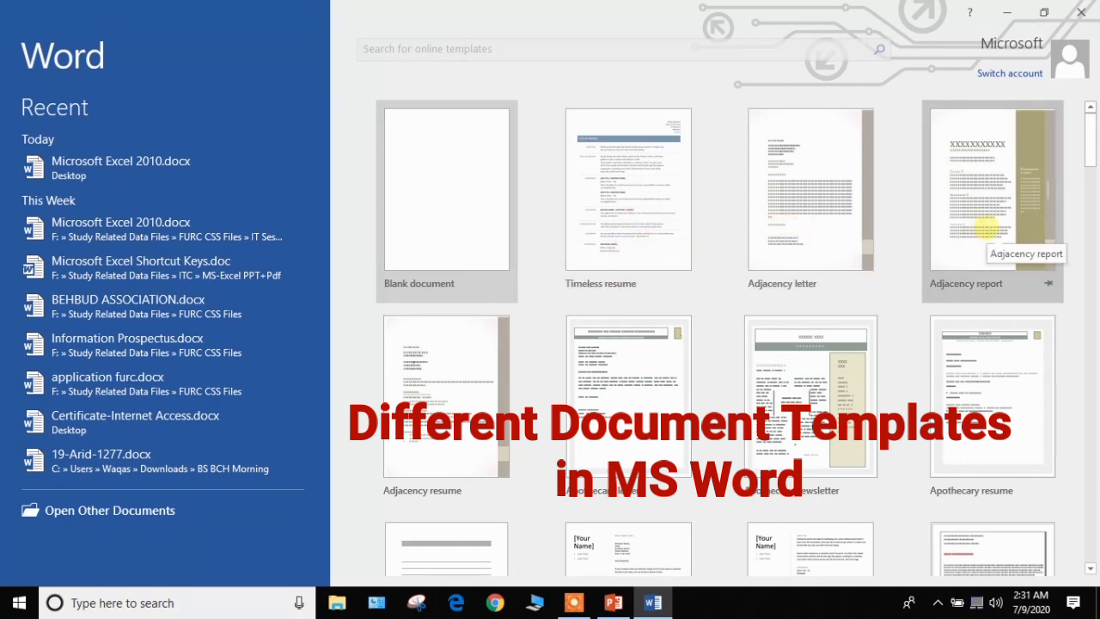
Step: Examine the document templates offered on the start screen, such as the letter, resume, report and newsletter designs
scroll(982, 219, "down", 3)
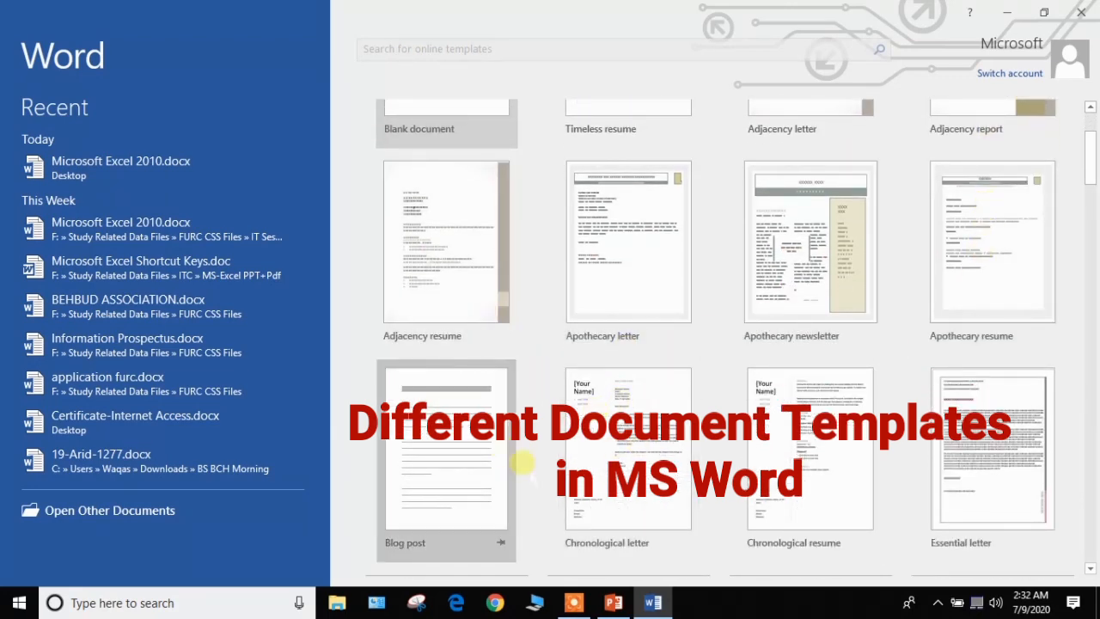
scroll(654, 430, "down", 1)
scroll(980, 344, "down", 1)
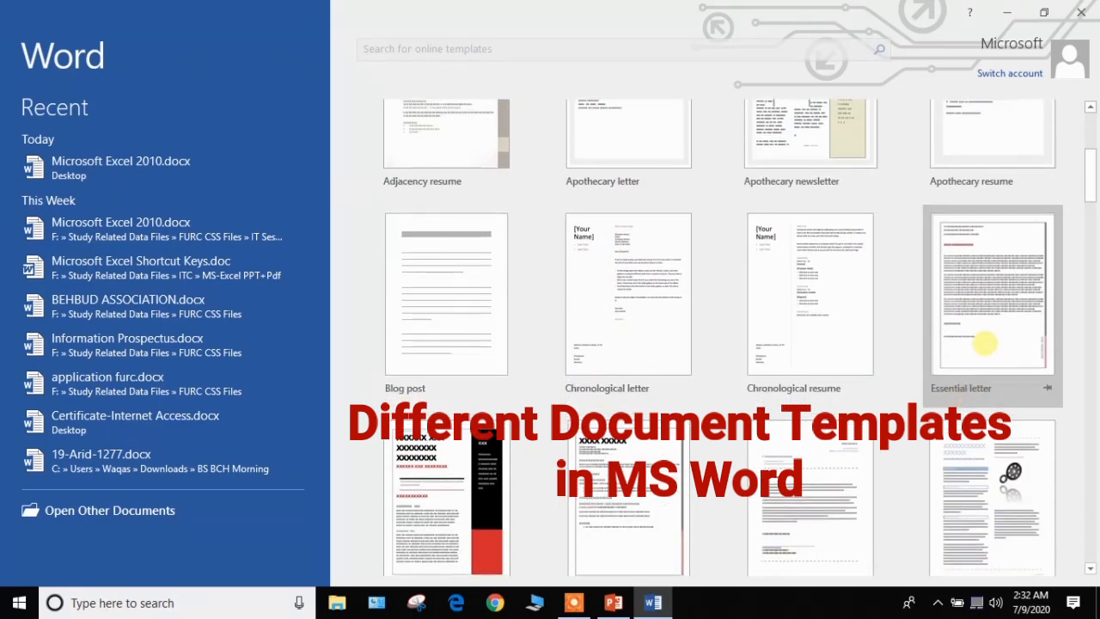
scroll(971, 318, "down", 2)
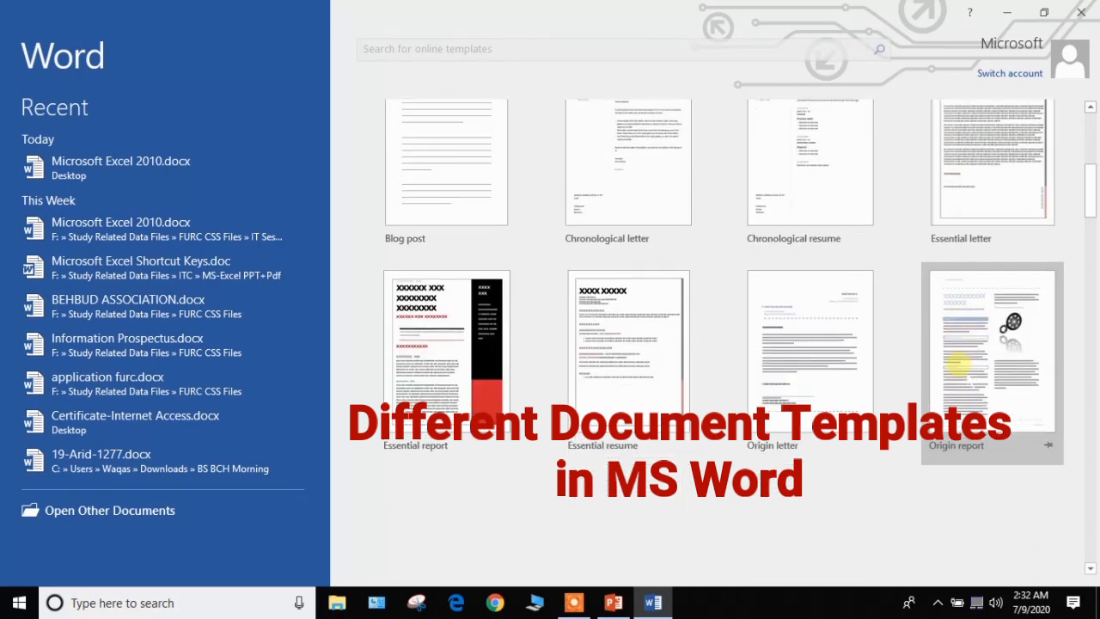
scroll(704, 367, "down", 3)
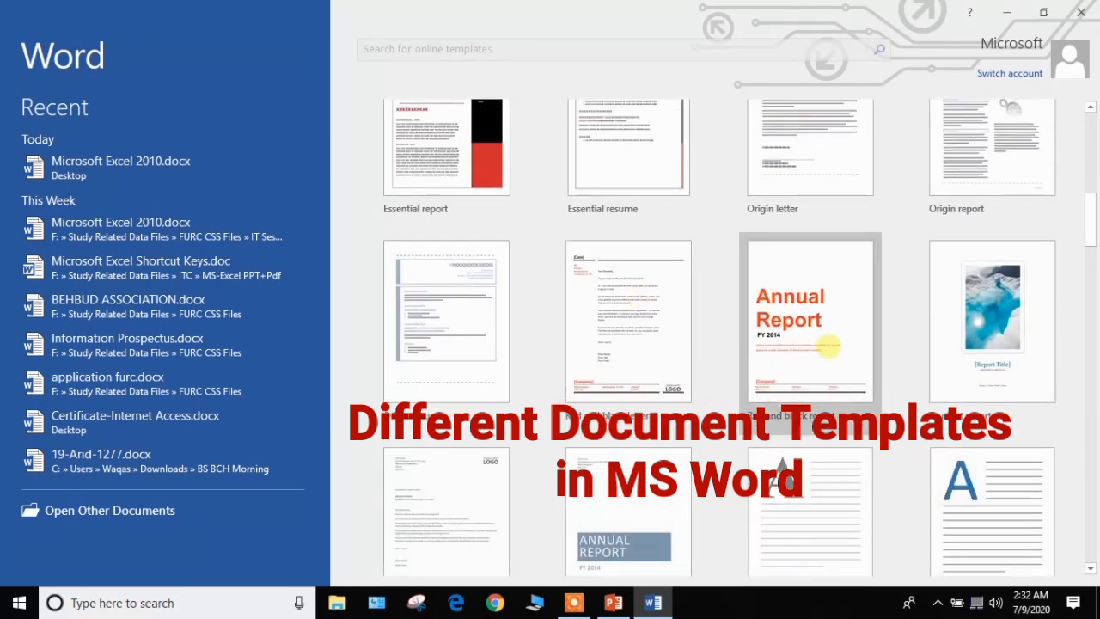
scroll(618, 326, "down", 1)
scroll(653, 361, "down", 2)
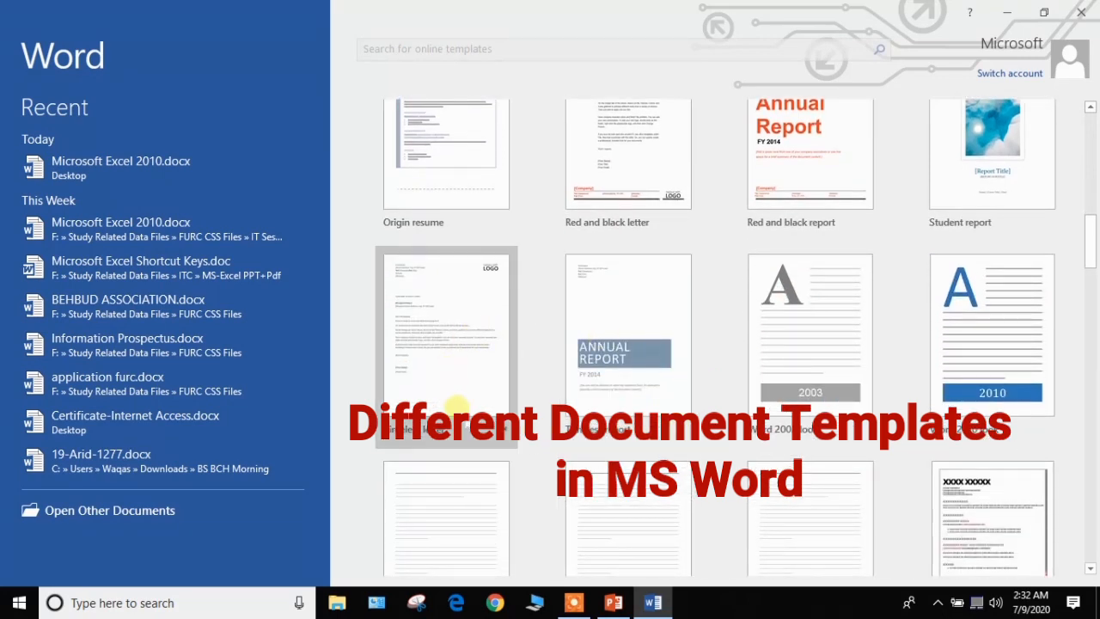
scroll(688, 412, "down", 2)
scroll(703, 449, "up", 4)
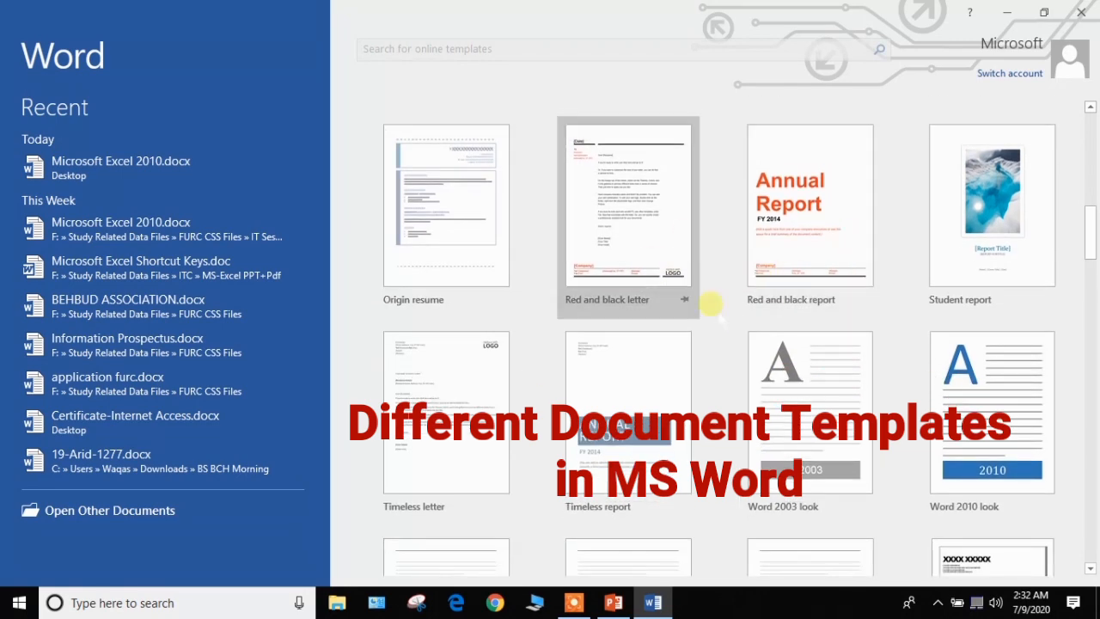
scroll(710, 292, "up", 2)
scroll(731, 327, "up", 5)
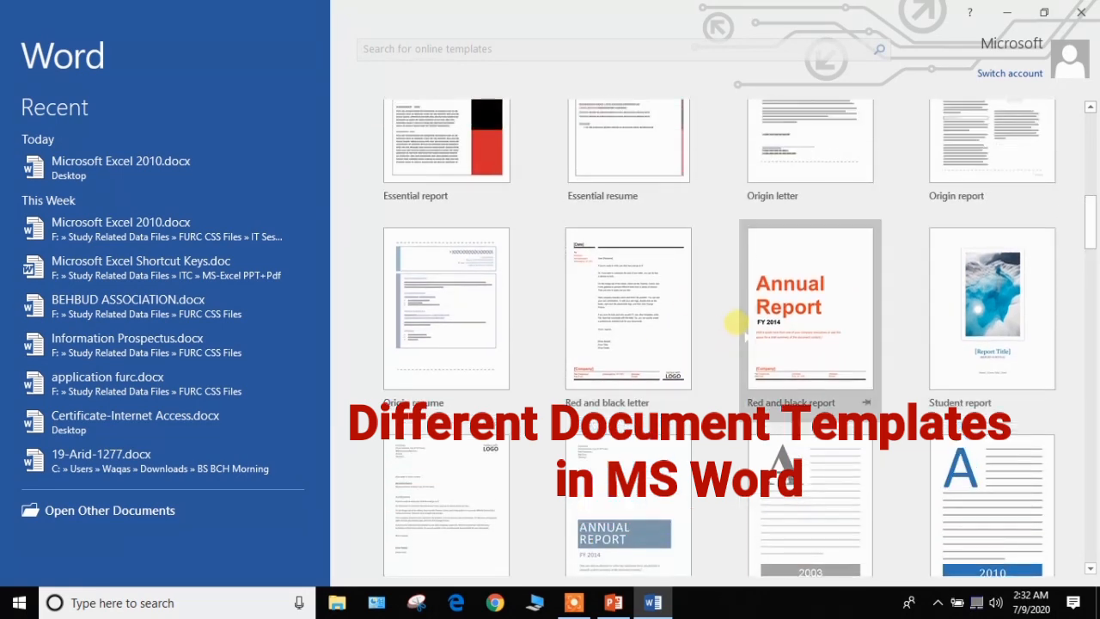
scroll(679, 374, "up", 8)
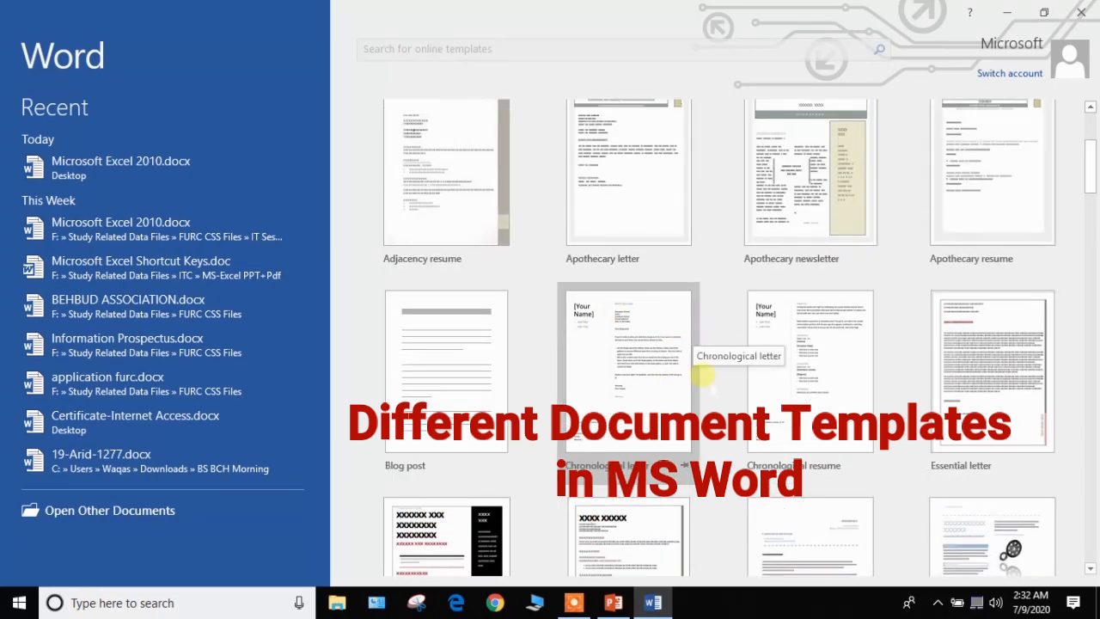
scroll(641, 317, "up", 1)
scroll(641, 316, "up", 5)
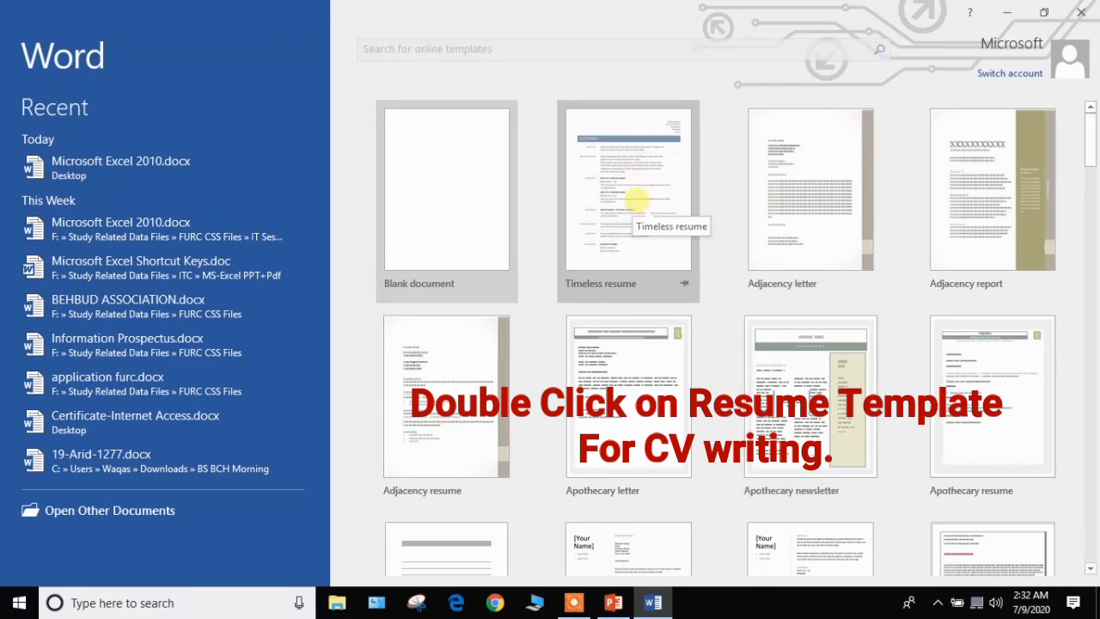
Step: Create a new document from the Timeless resume template
double_click(636, 199)
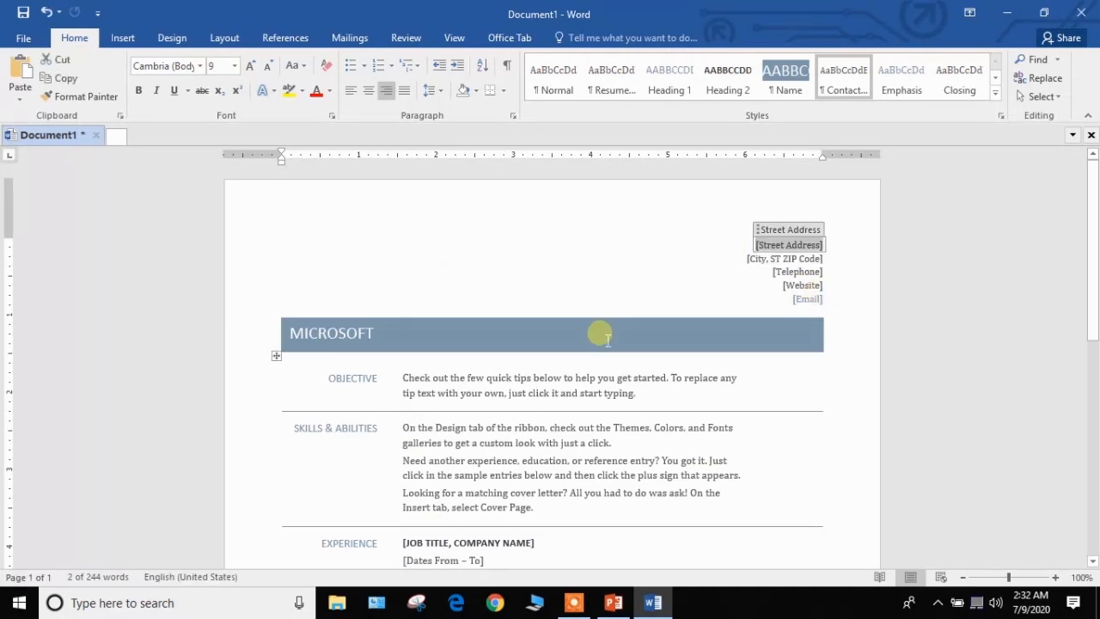
scroll(744, 344, "down", 4)
scroll(744, 344, "down", 6)
scroll(748, 339, "up", 6)
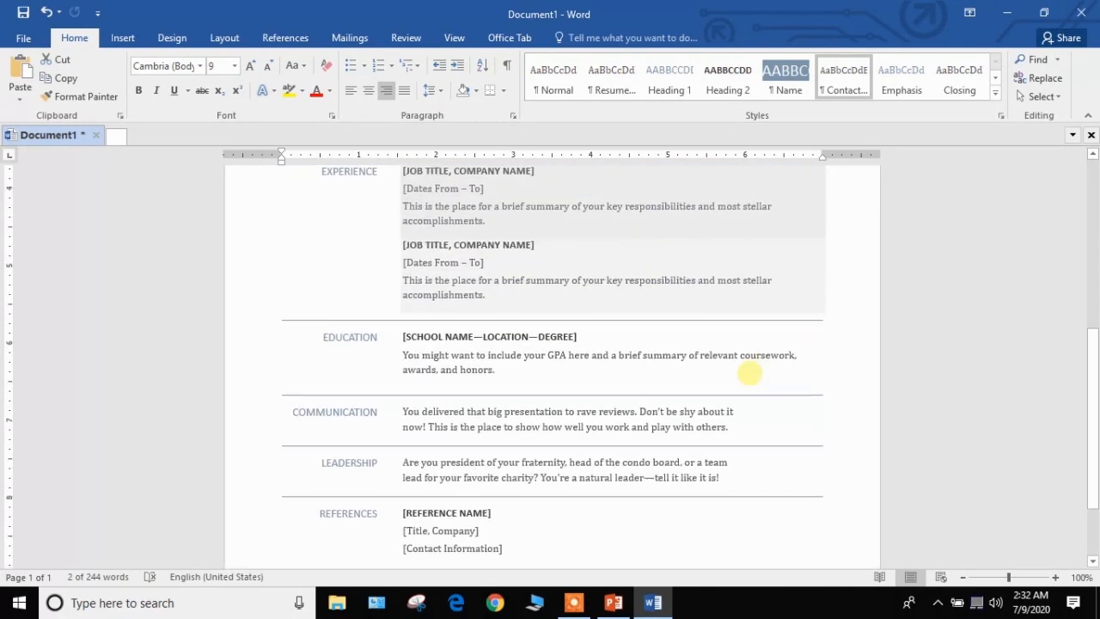
scroll(749, 375, "up", 4)
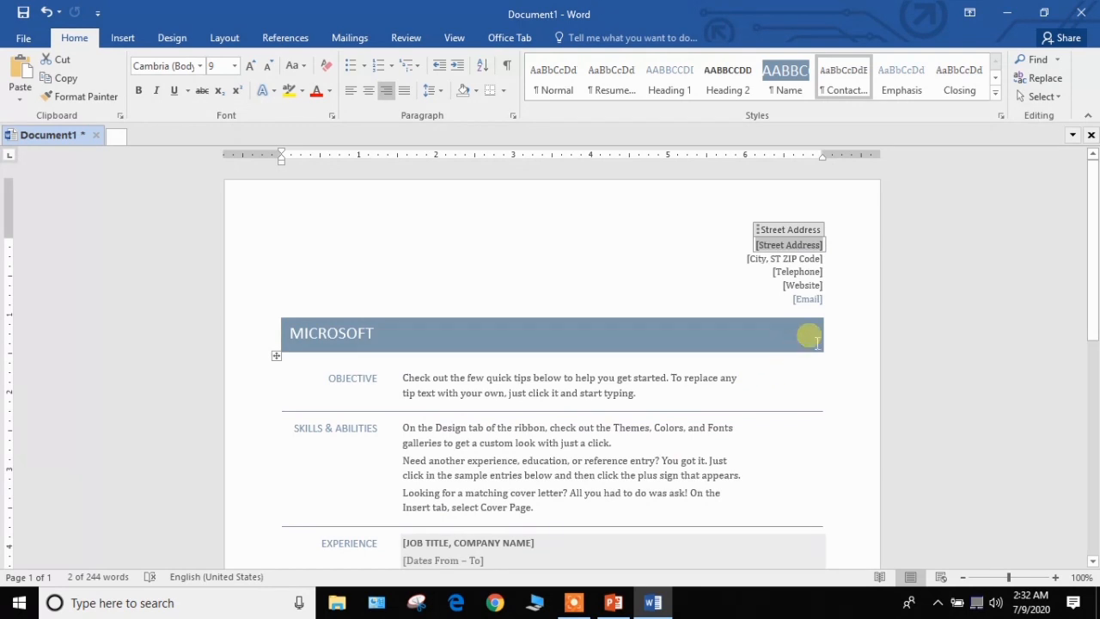
Step: Left-align the whole contact details block above the resume's name banner
left_click(829, 297)
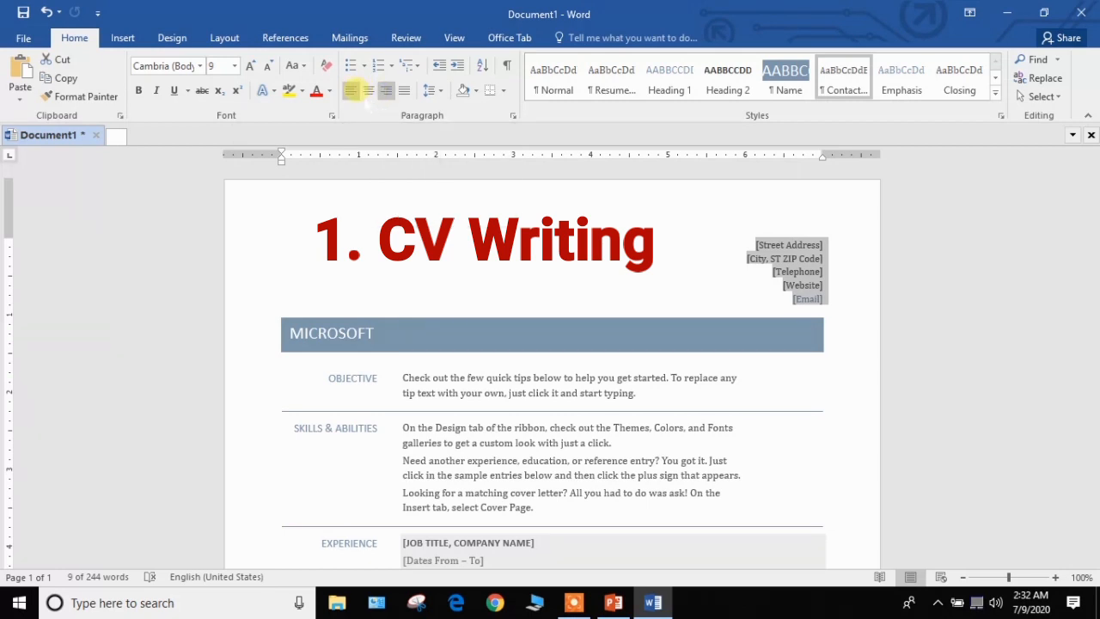
left_click(351, 90)
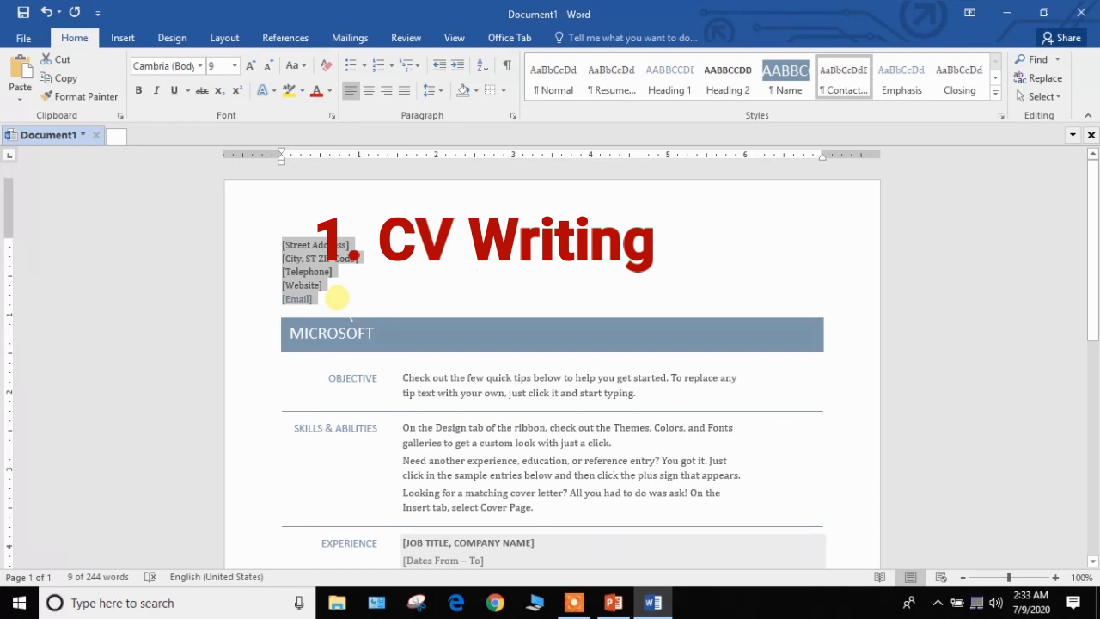
Step: Replace the text MICROSOFT in the resume's name banner with the person's first name followed by RESUME
left_click(373, 335)
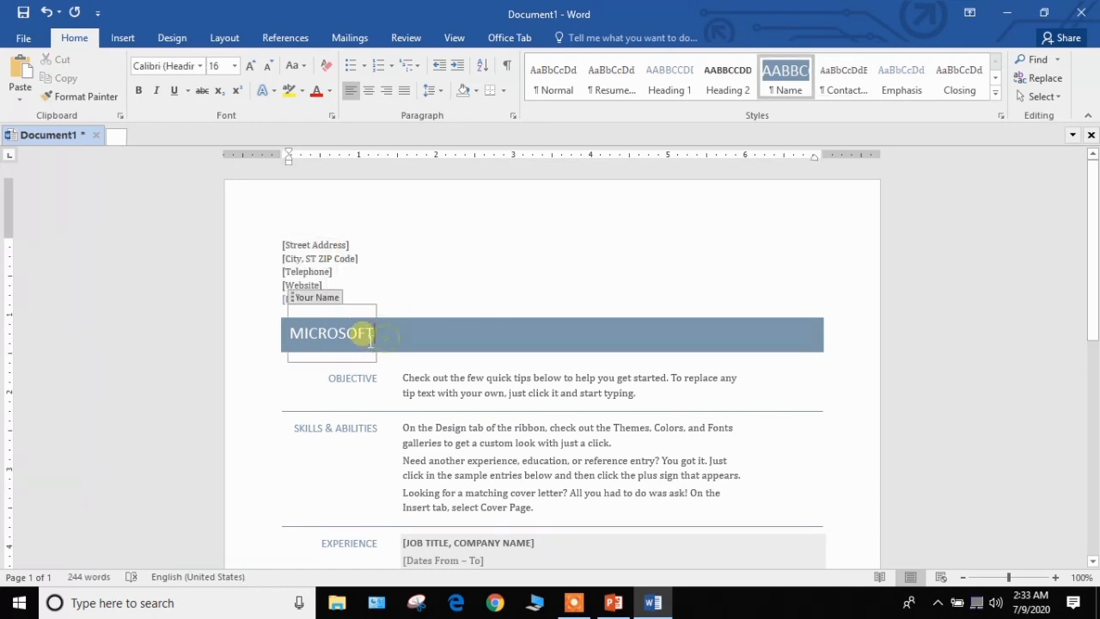
left_click_drag(370, 335, 271, 334)
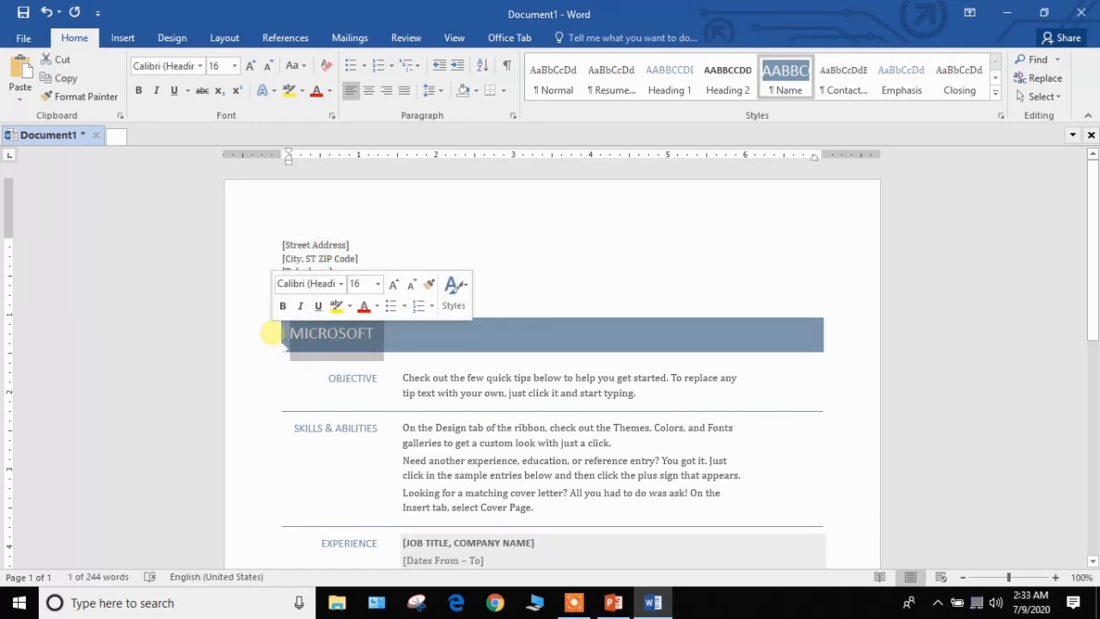
type("ALI R")
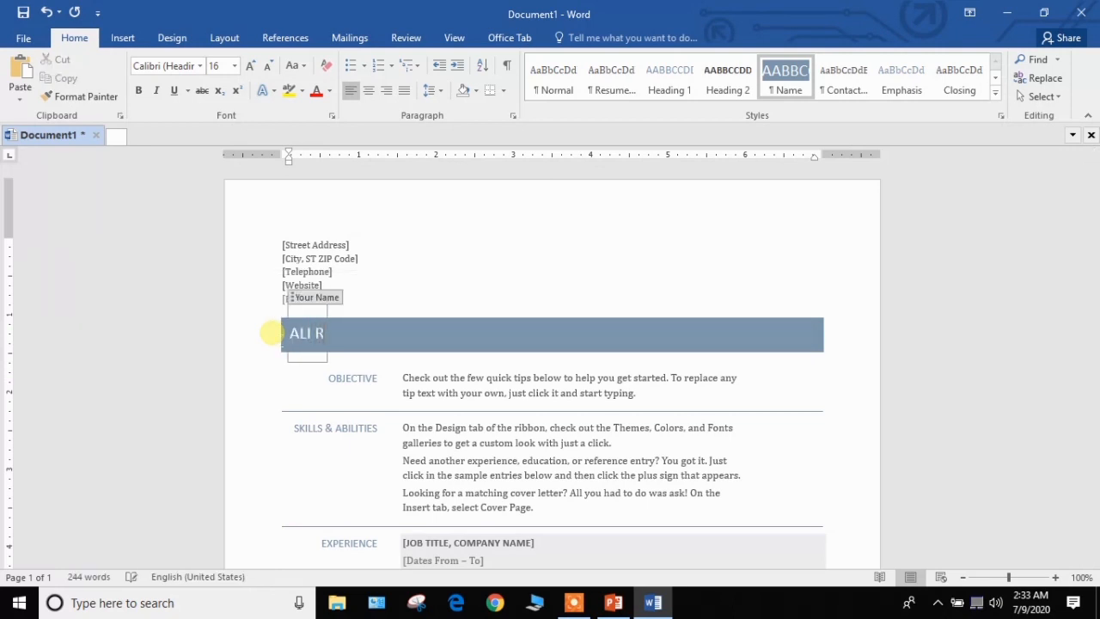
type("ESUME")
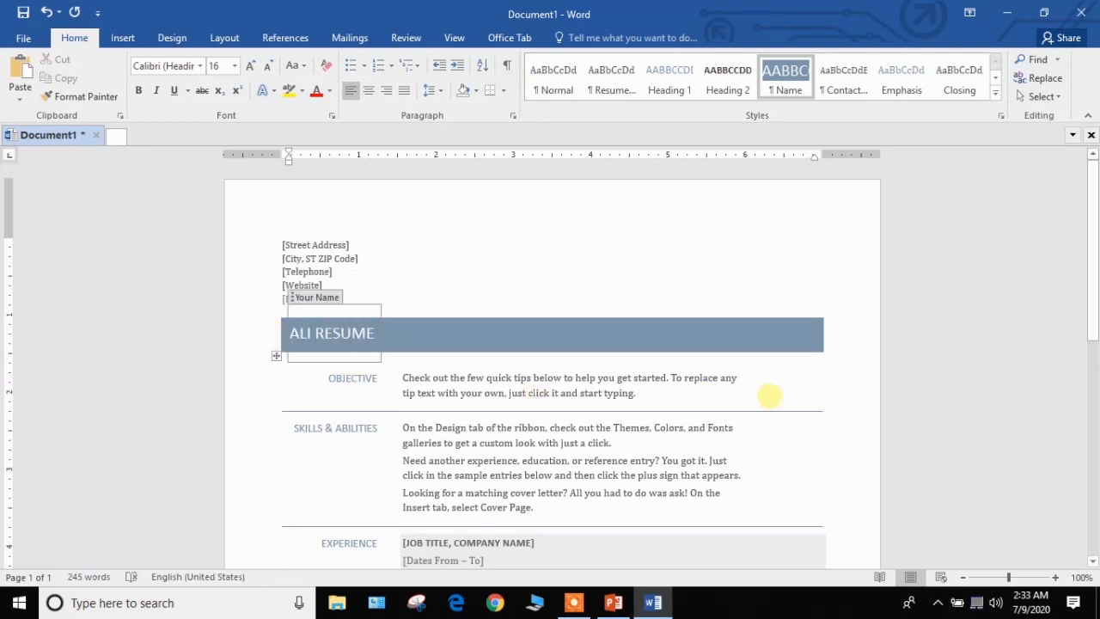
left_click(859, 363)
Step: Examine the placeholder text of the resume's sections, from Objective and Skills & Abilities through Experience and Education to Leadership and References
left_click(379, 382)
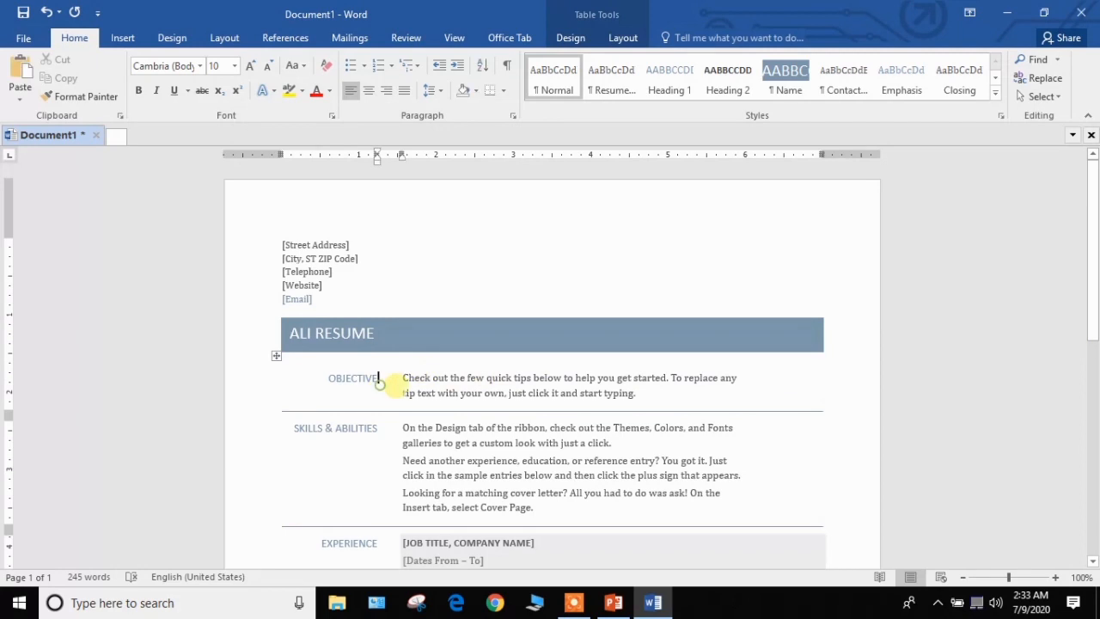
left_click(464, 386)
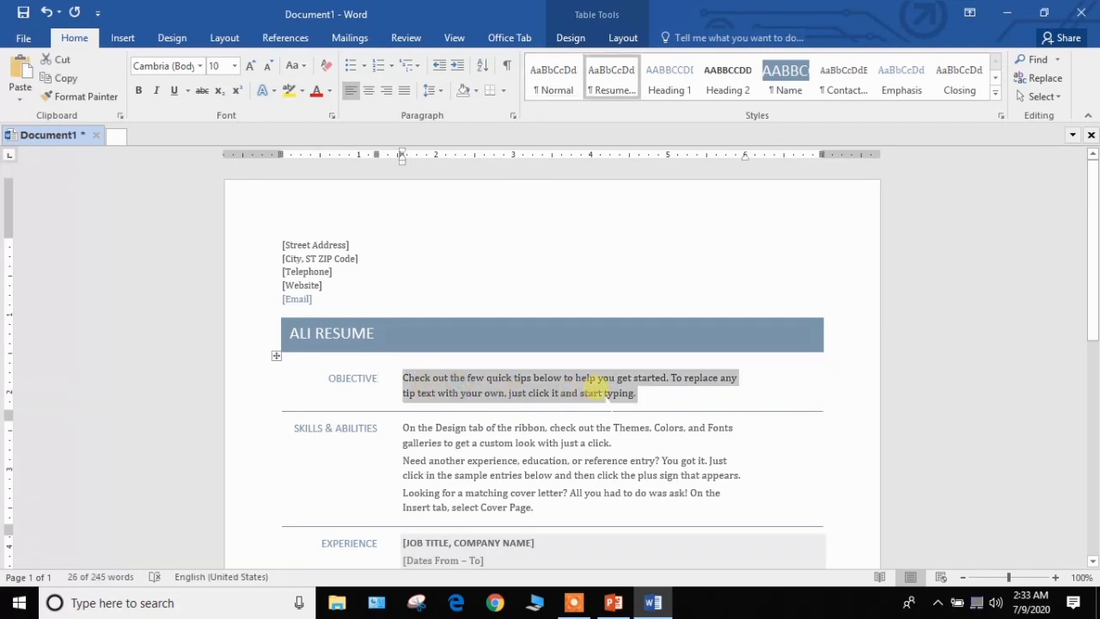
scroll(591, 388, "down", 2)
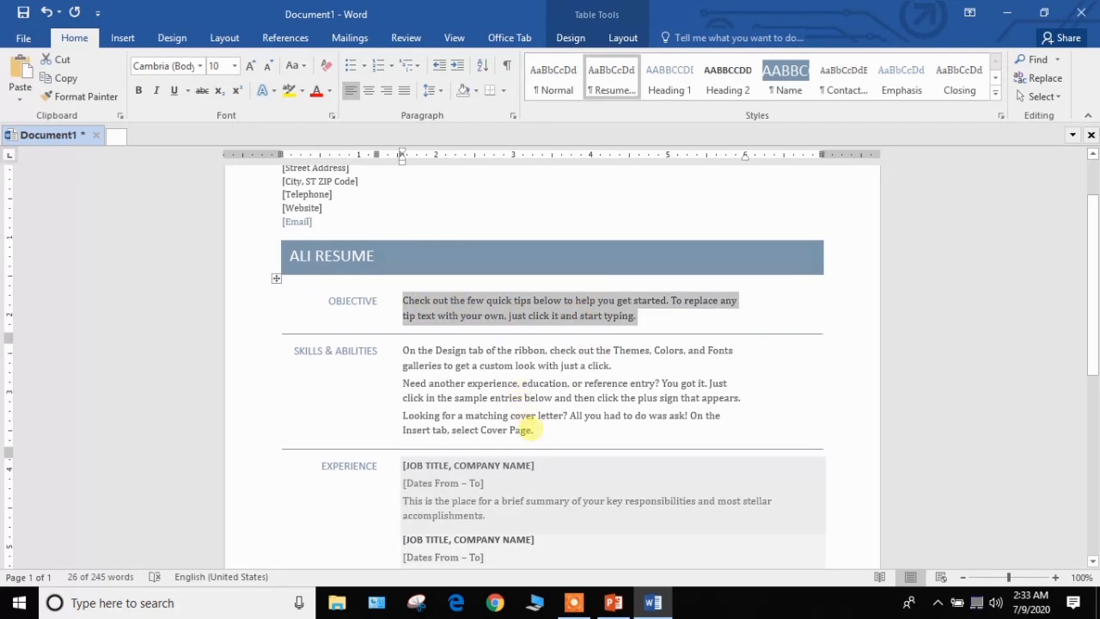
left_click(526, 430)
scroll(442, 365, "down", 3)
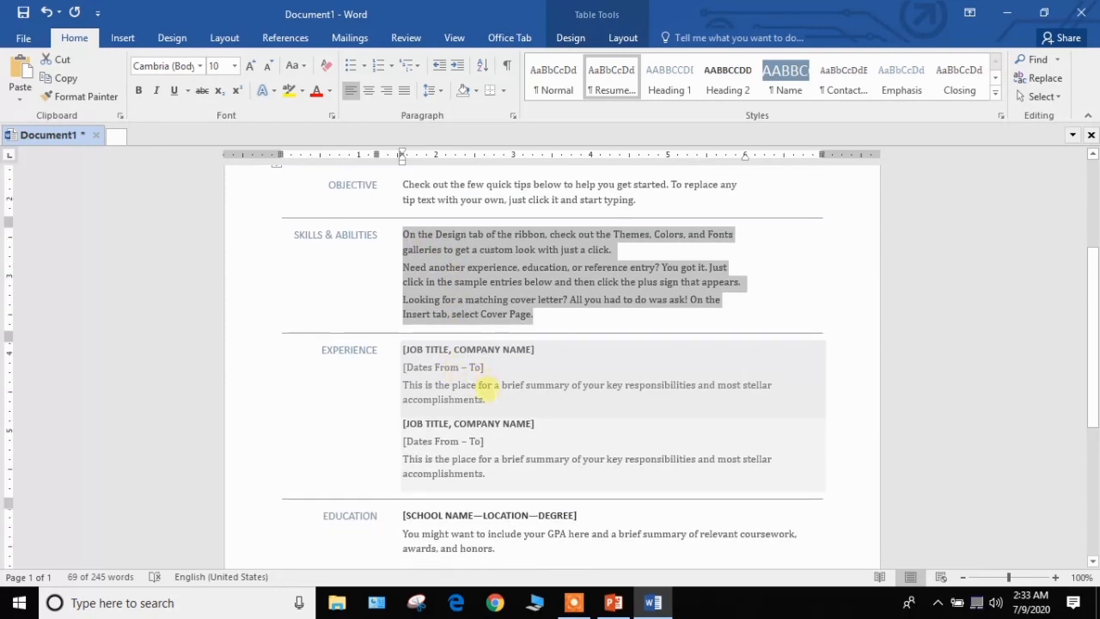
left_click(487, 386)
left_click(359, 350)
scroll(408, 400, "down", 1)
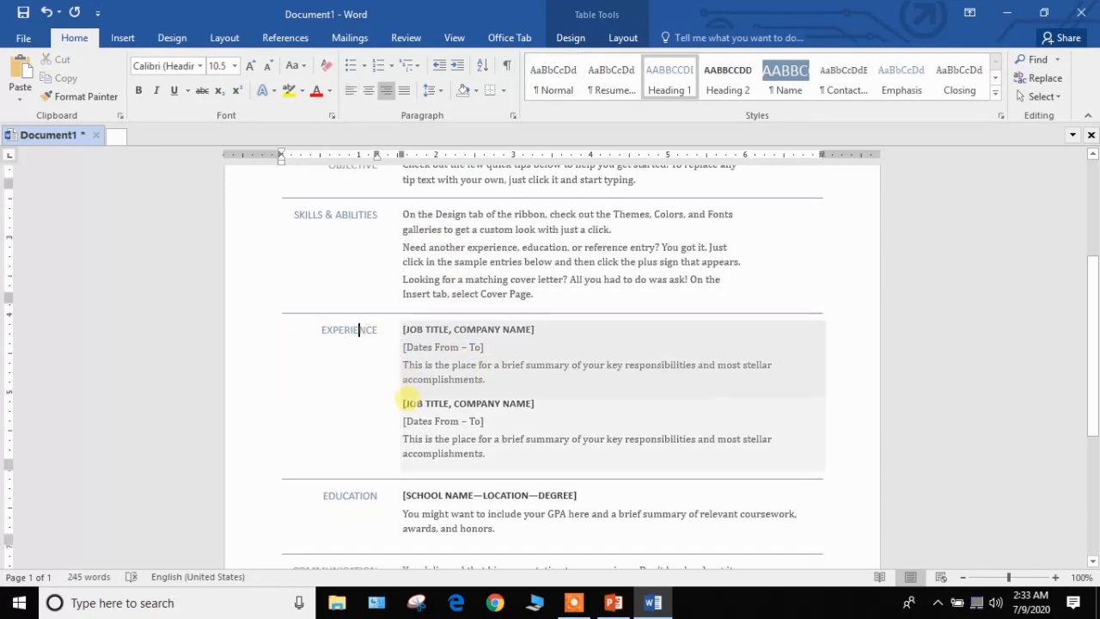
scroll(408, 400, "down", 3)
left_click(484, 363)
scroll(481, 397, "down", 2)
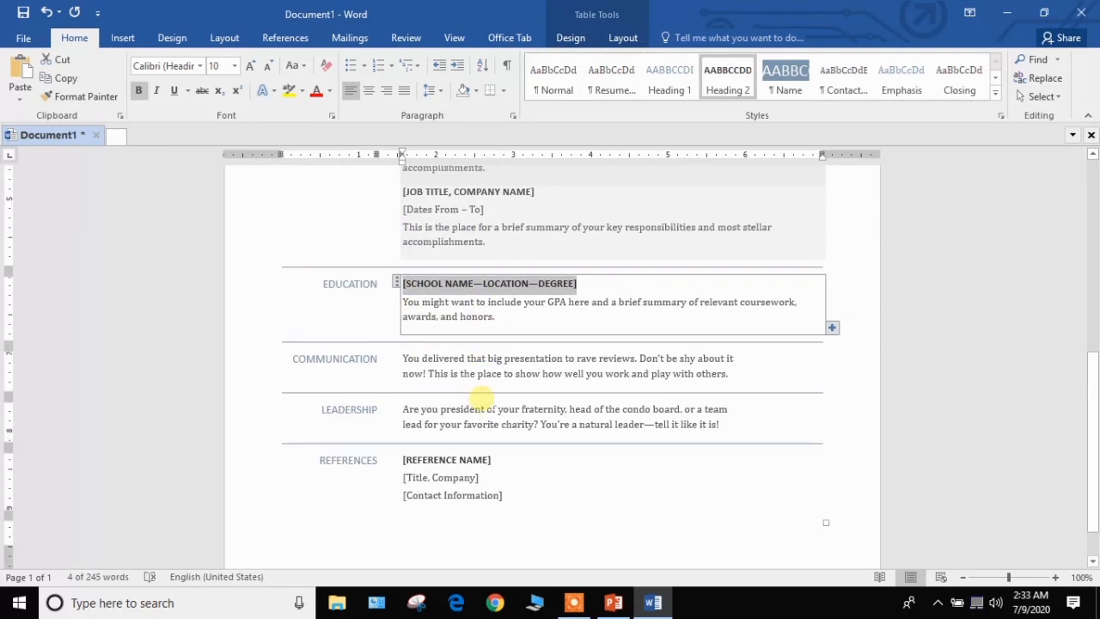
left_click(484, 373)
left_click(484, 416)
scroll(483, 419, "down", 1)
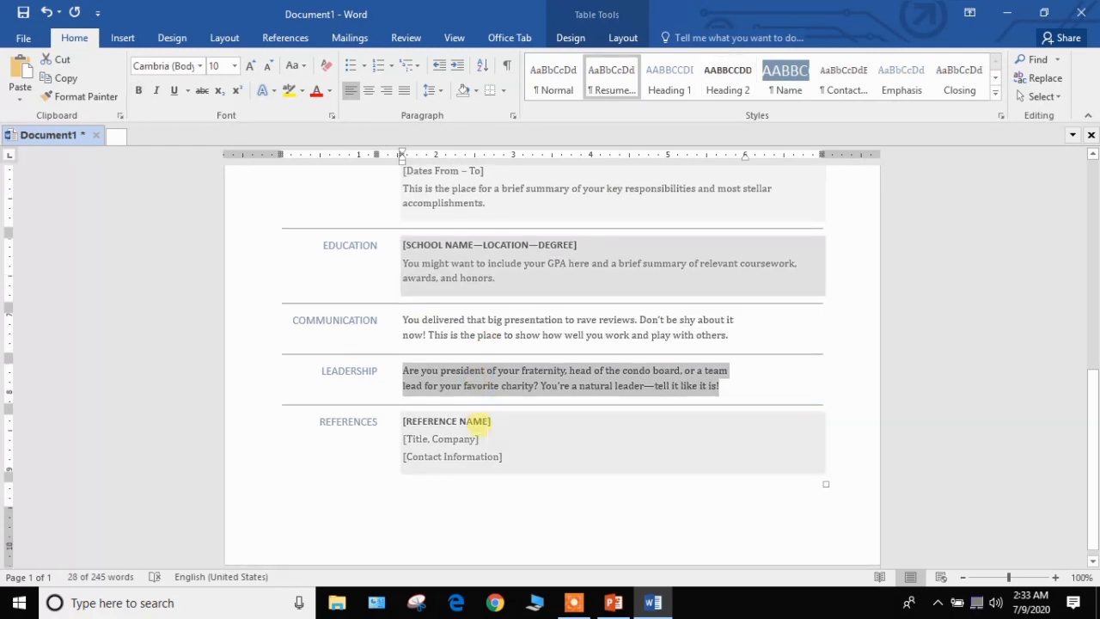
scroll(473, 440, "down", 1)
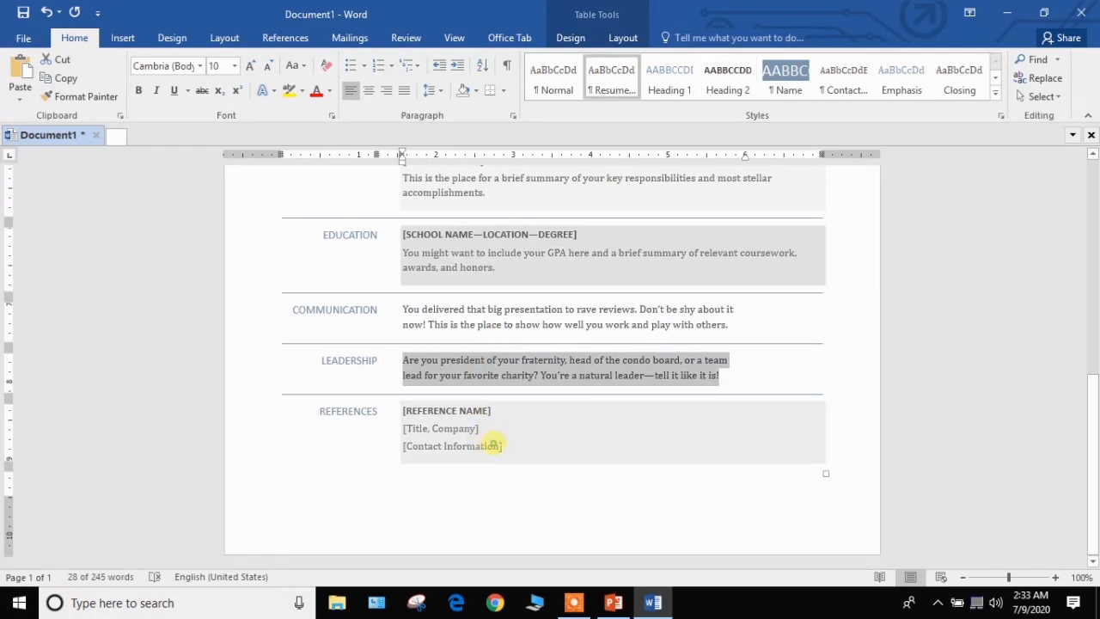
left_click(492, 444)
scroll(676, 373, "up", 5)
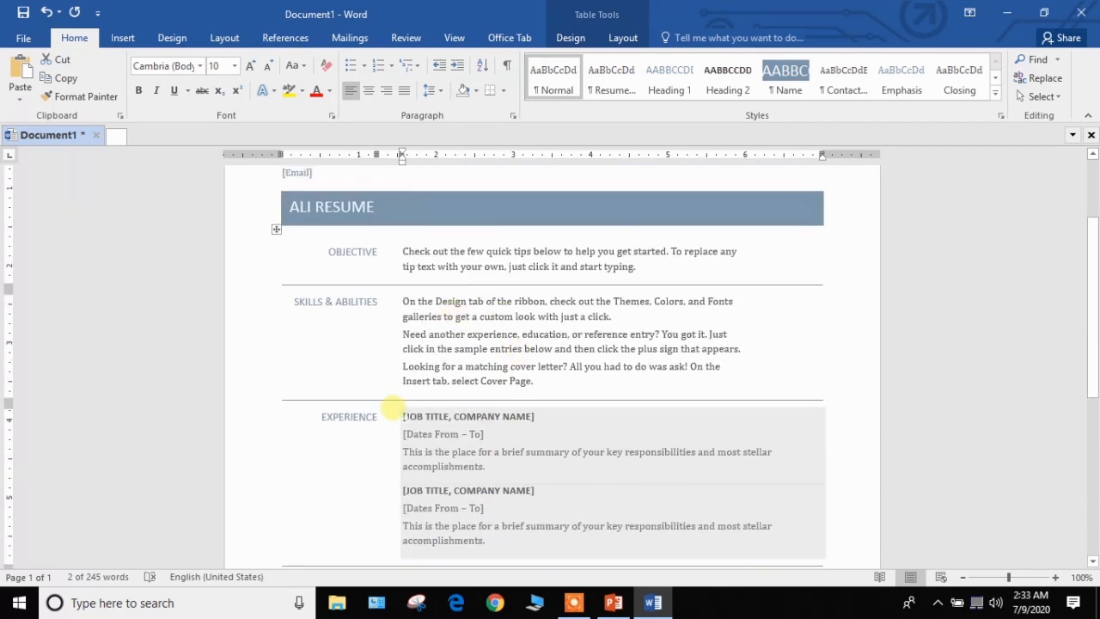
scroll(447, 366, "up", 2)
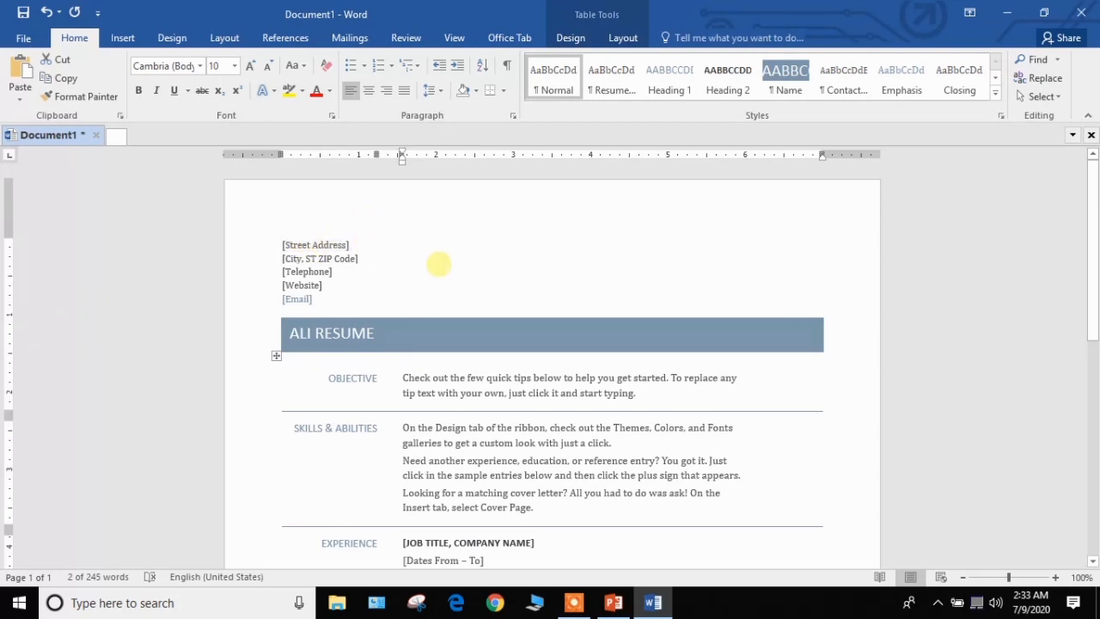
Step: Try adding a page break below the References section and remove it again
scroll(437, 263, "down", 10)
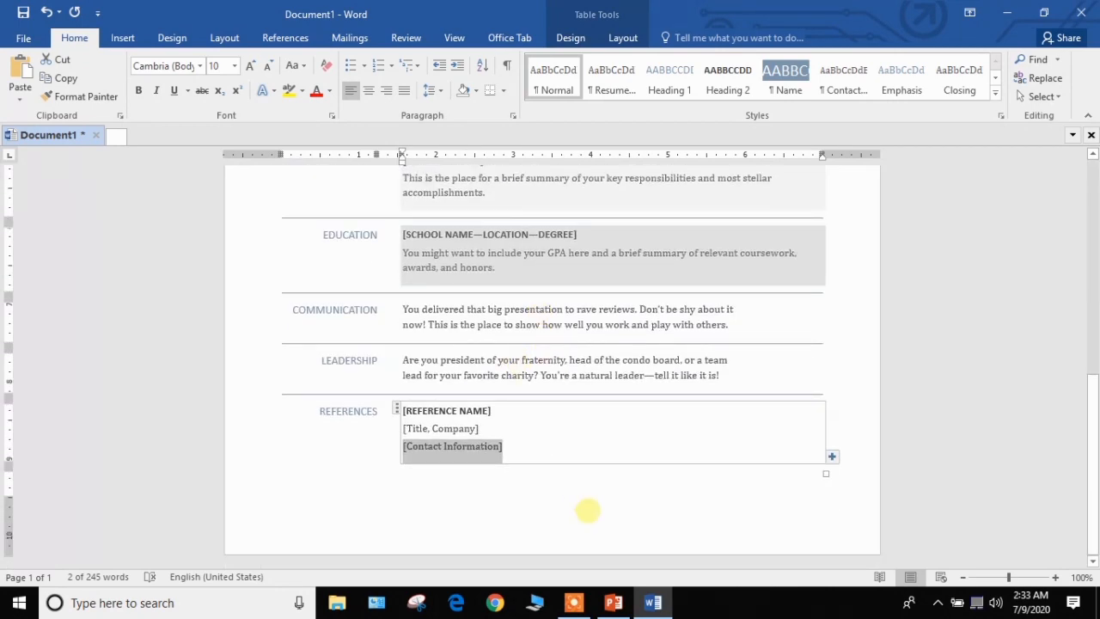
left_click(593, 502)
key("ctrl+Return")
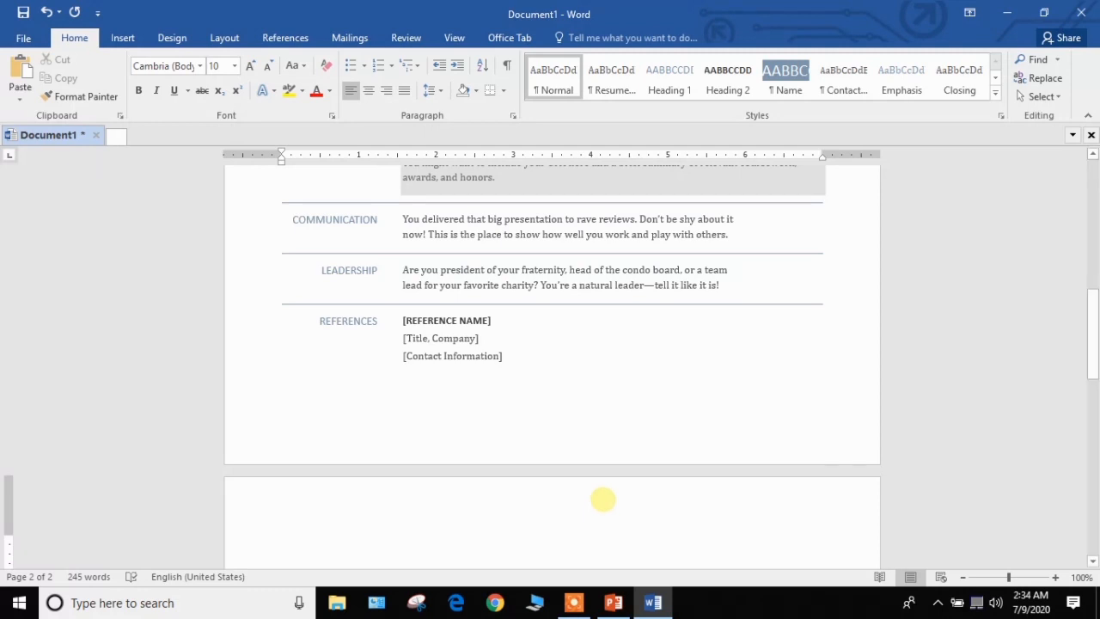
key("BackSpace")
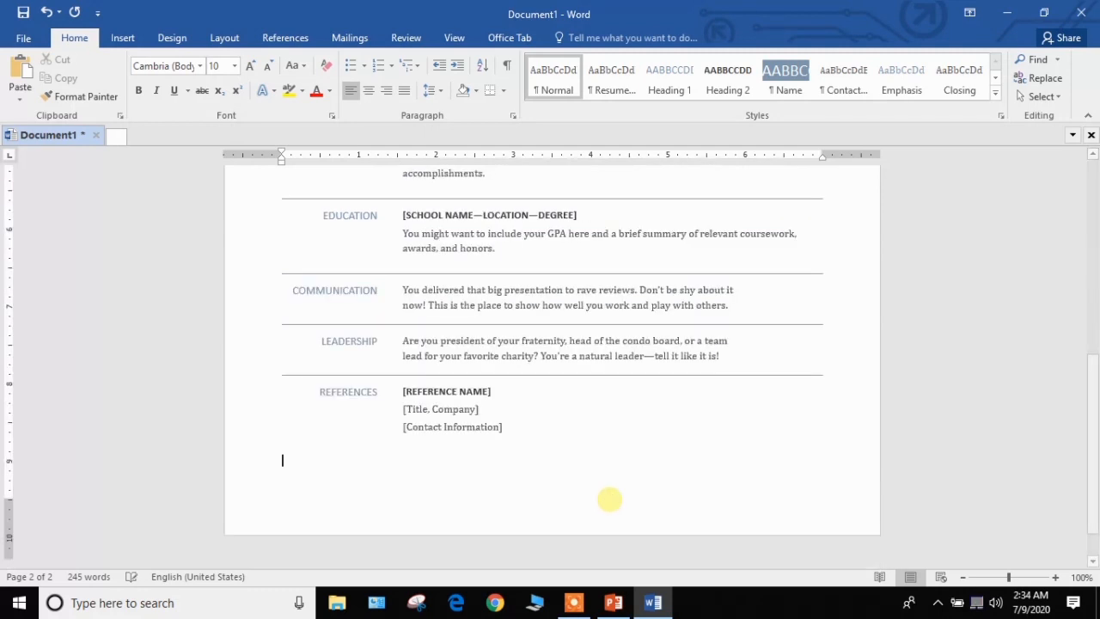
Step: Insert a page break below the References section and enter the heading Introduction to Computer on the new page
key("ctrl+Return")
type("I")
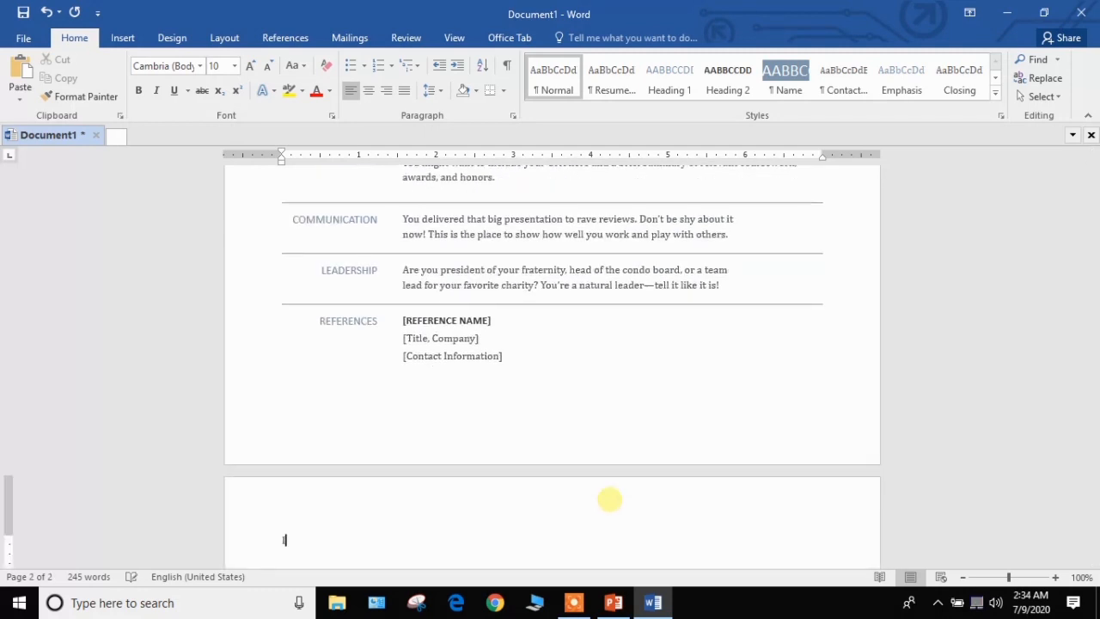
type("ntroduction to")
type("Computer")
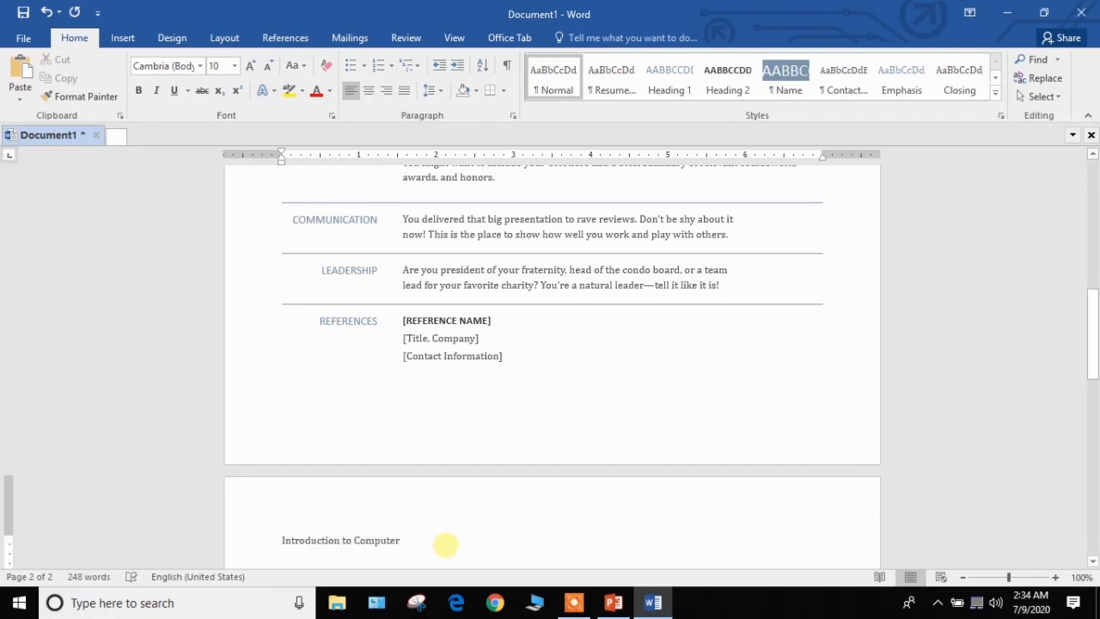
Step: Increase the font size of the Introduction to Computer heading step by step to 24
left_click_drag(447, 542, 284, 539)
scroll(522, 413, "down", 1)
scroll(521, 414, "down", 3)
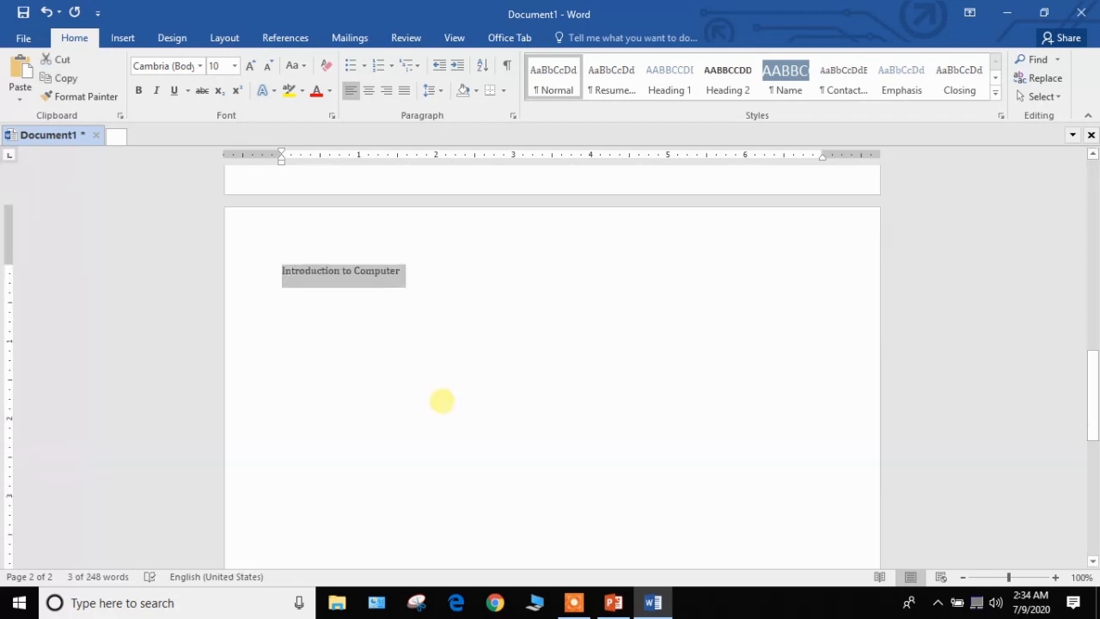
left_click(250, 65)
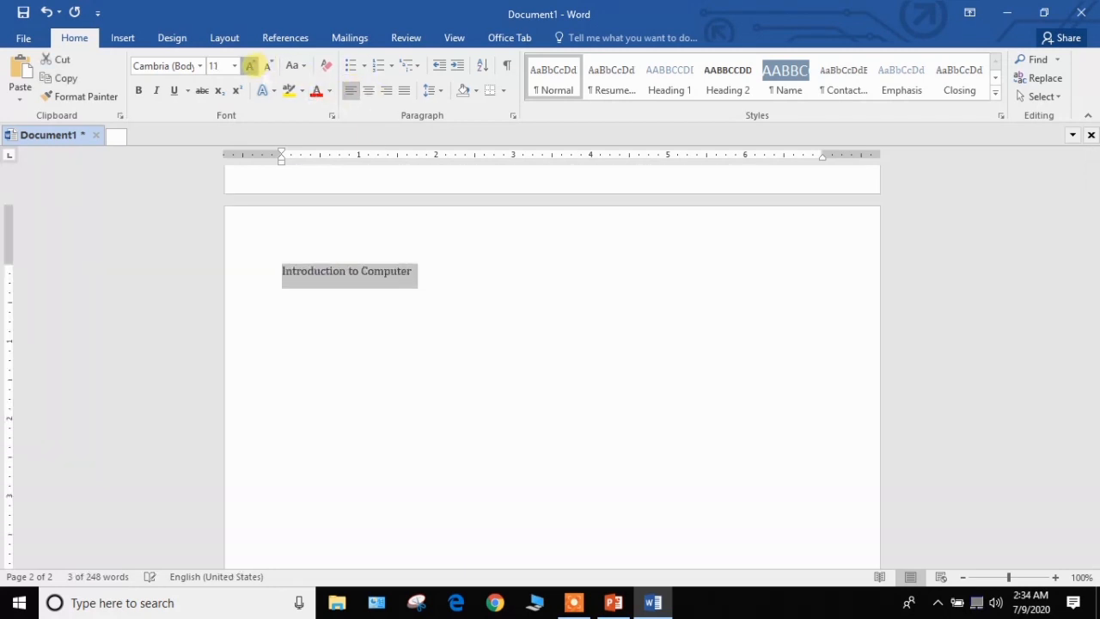
left_click(250, 66)
left_click(250, 66)
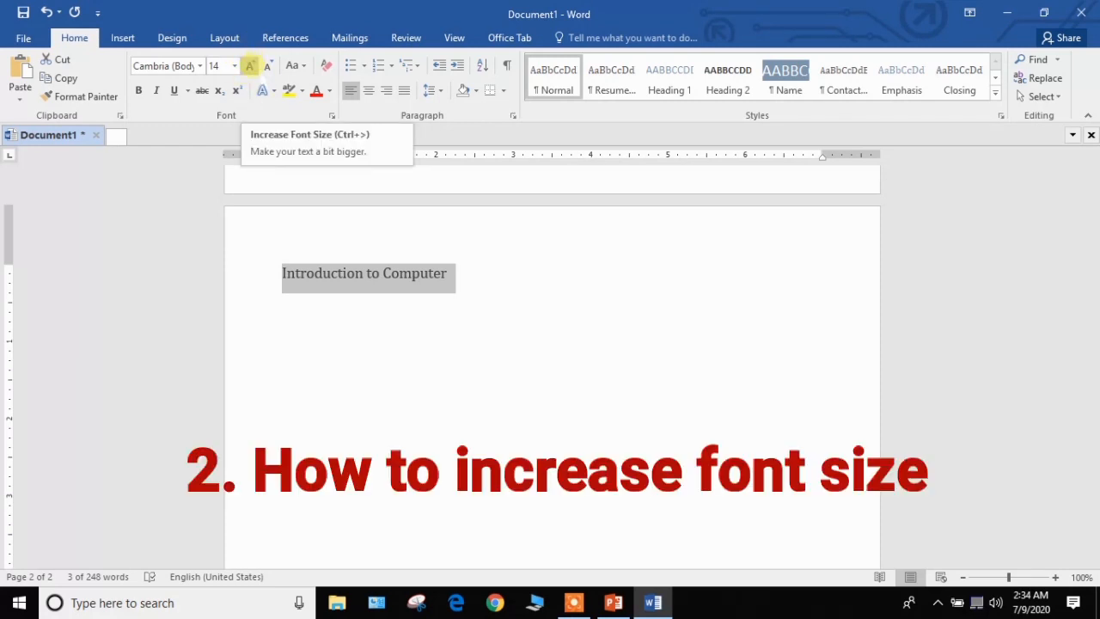
left_click(251, 65)
left_click(250, 65)
left_click(251, 66)
left_click(250, 66)
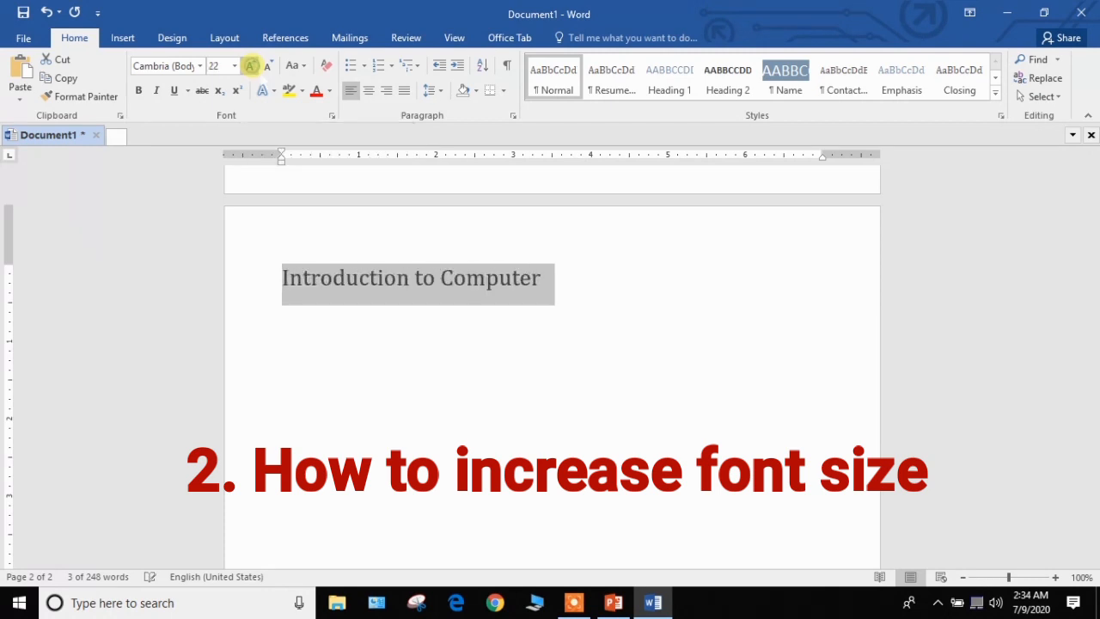
left_click(250, 66)
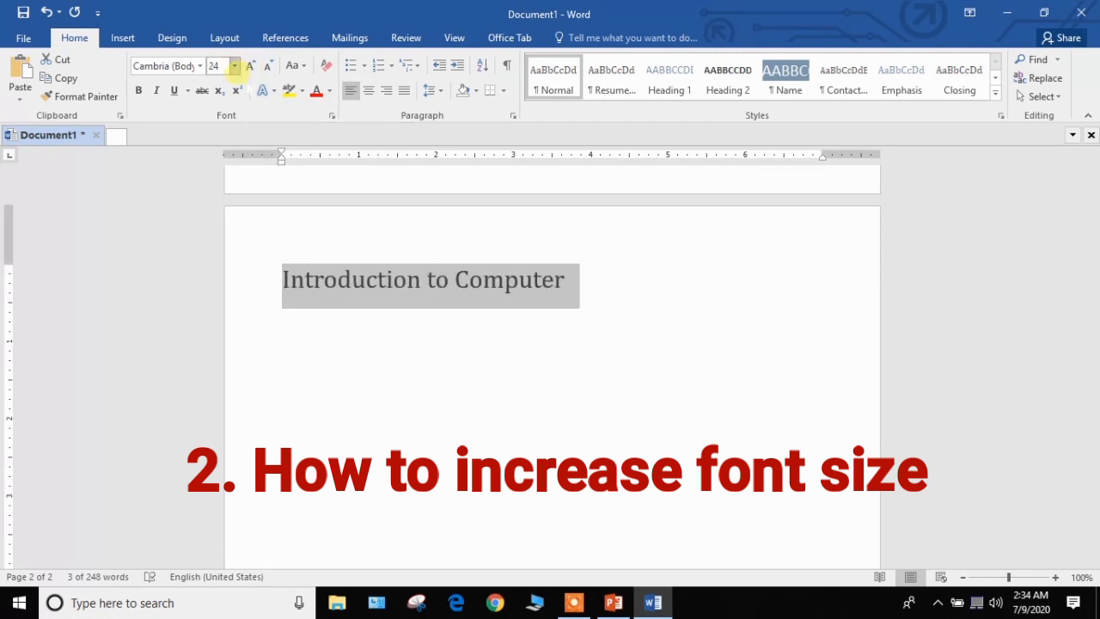
Step: Set the Introduction to Computer heading's font size to 18 and then 45, and reduce it in steps to 26
left_click(234, 66)
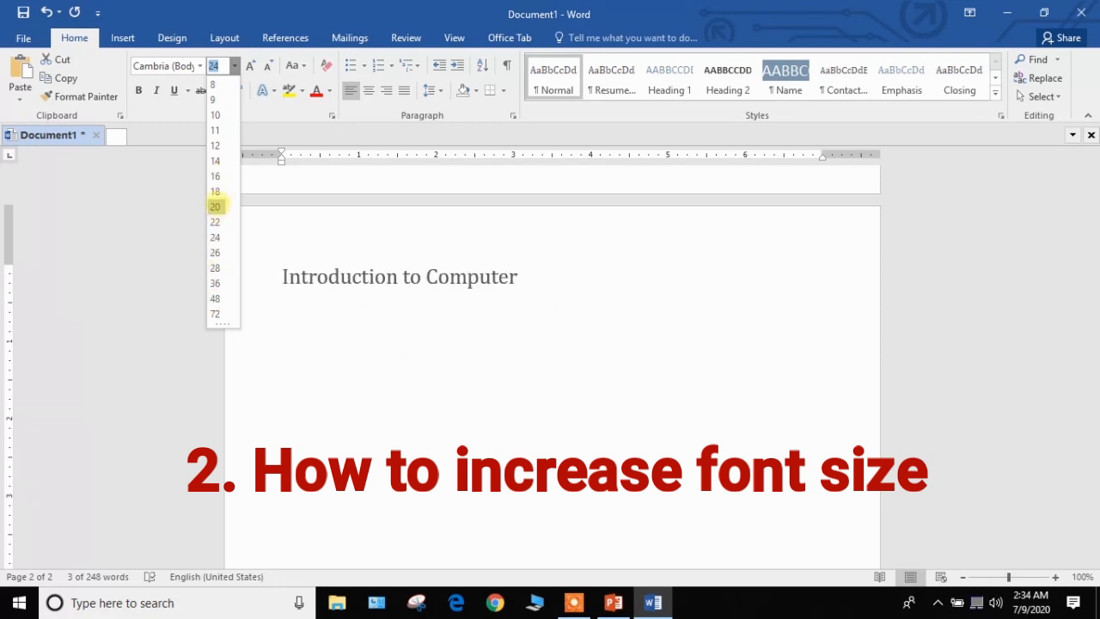
left_click(215, 190)
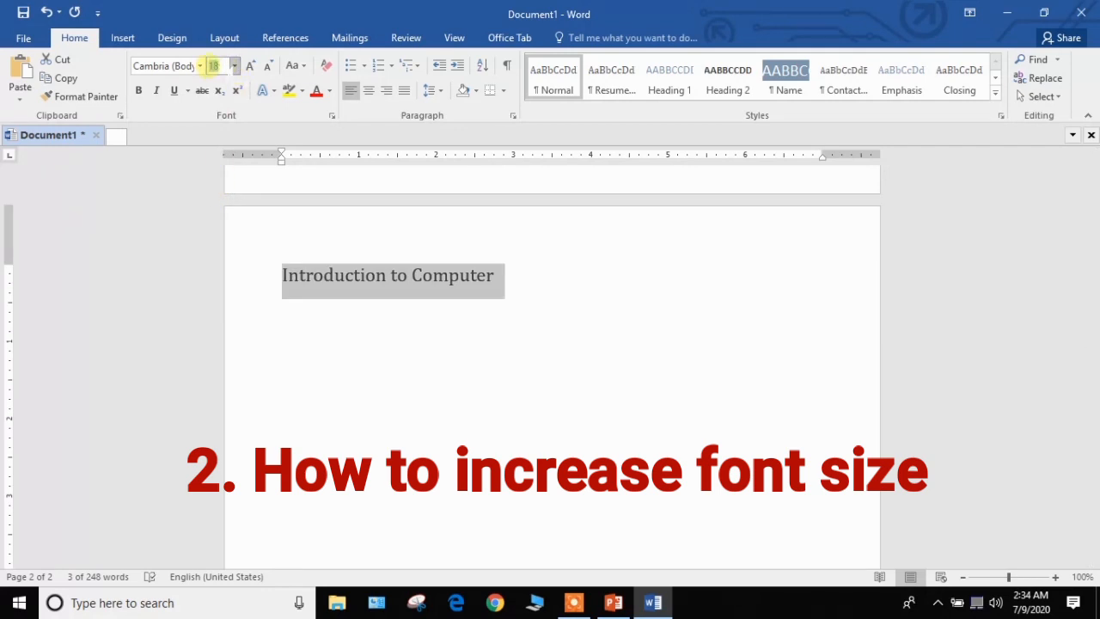
type("4")
key("Return")
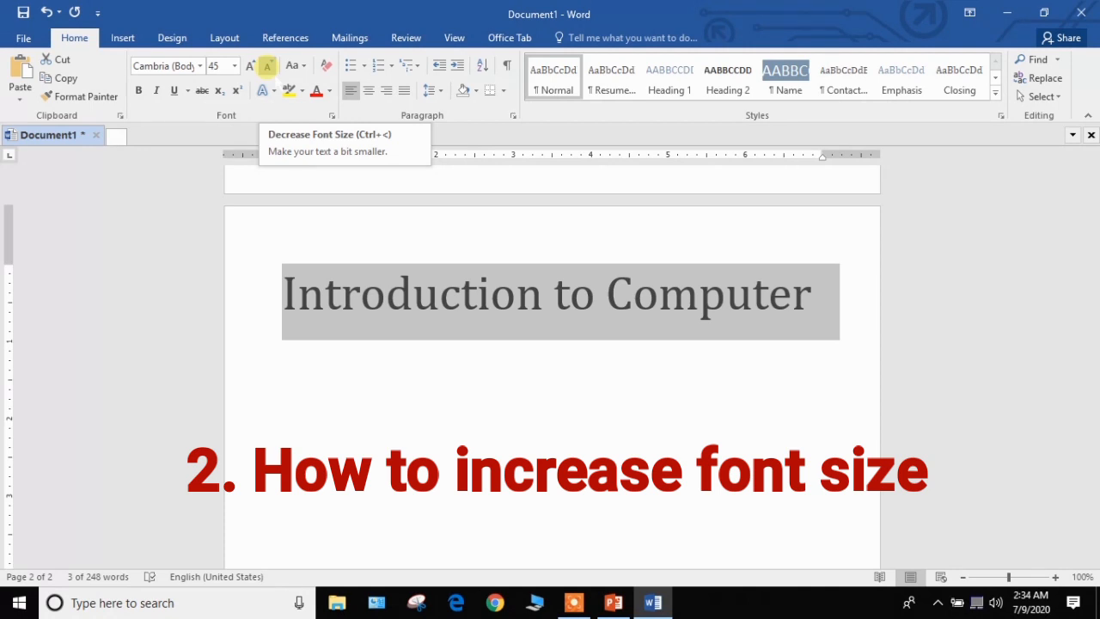
left_click(268, 67)
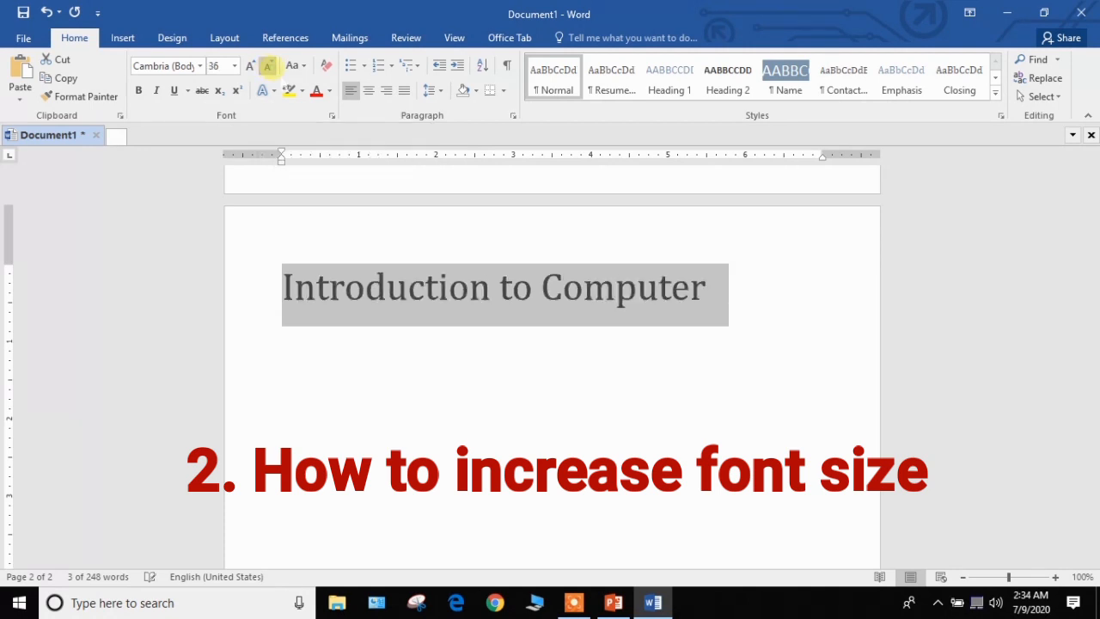
left_click(268, 67)
left_click(268, 67)
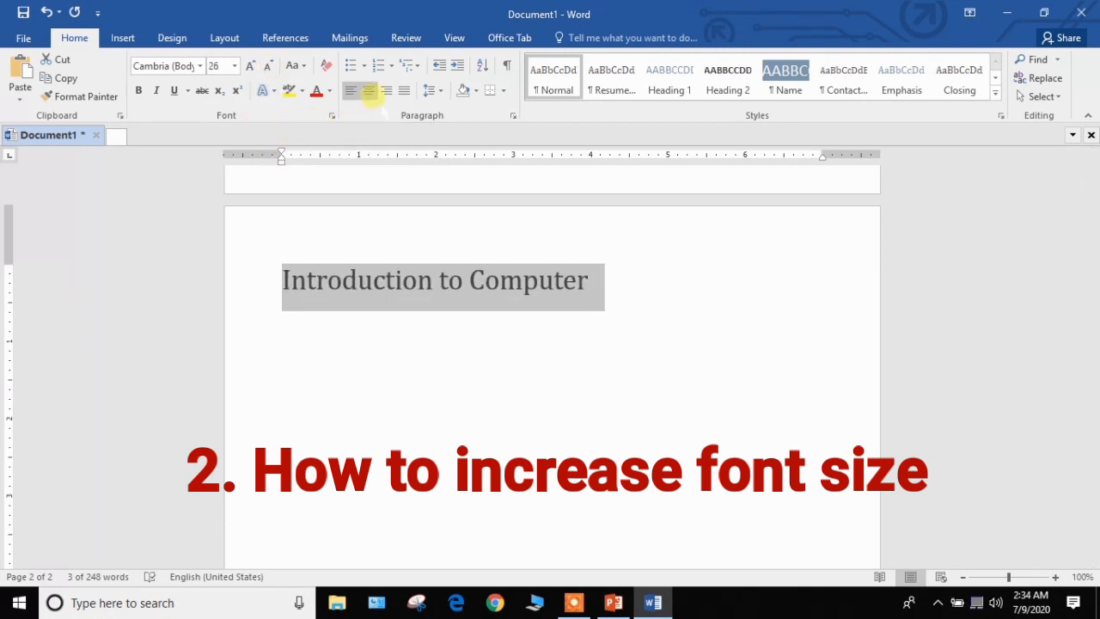
Step: Center the Introduction to Computer heading and format it as underlined and bold
left_click(368, 90)
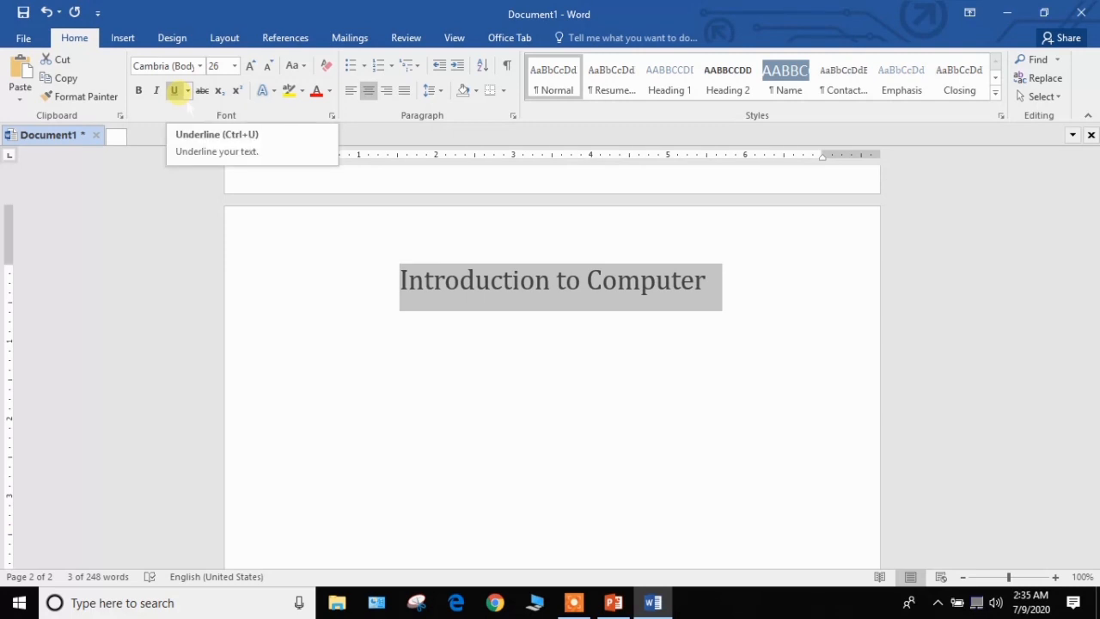
left_click(174, 90)
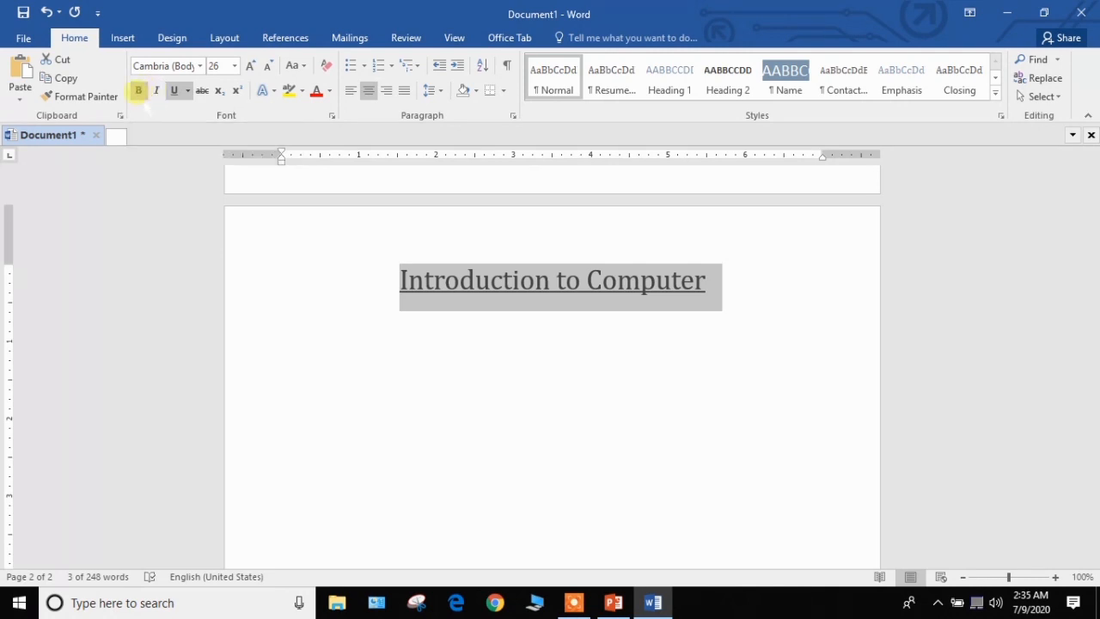
left_click(138, 90)
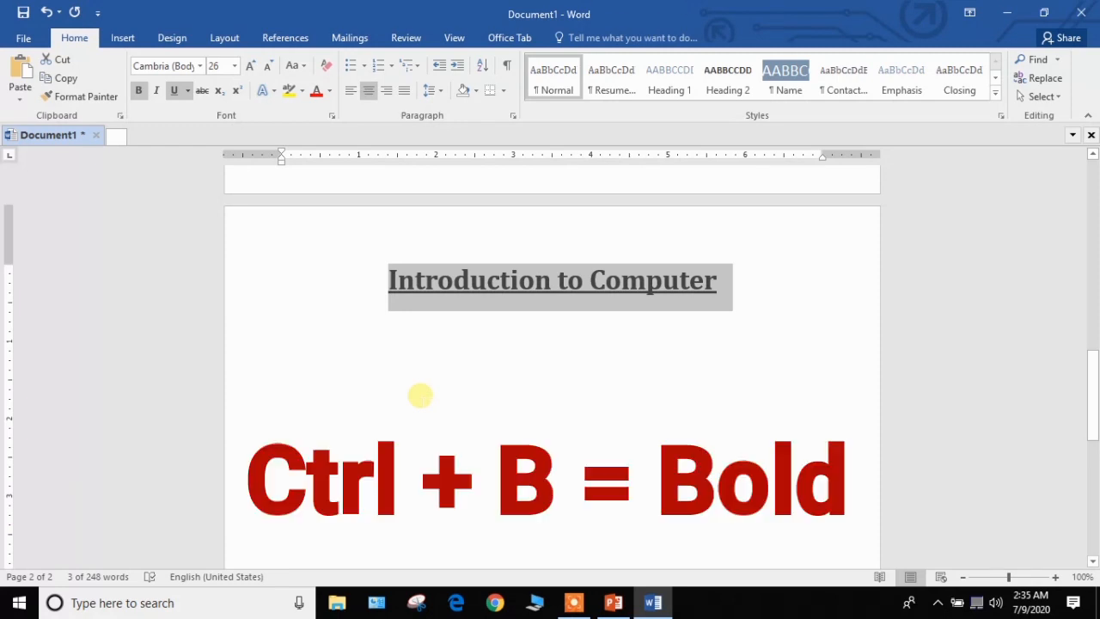
Step: Try switching bold, italic and underline on and off for the heading, ending with bold and underline on and italic off
key("ctrl+b")
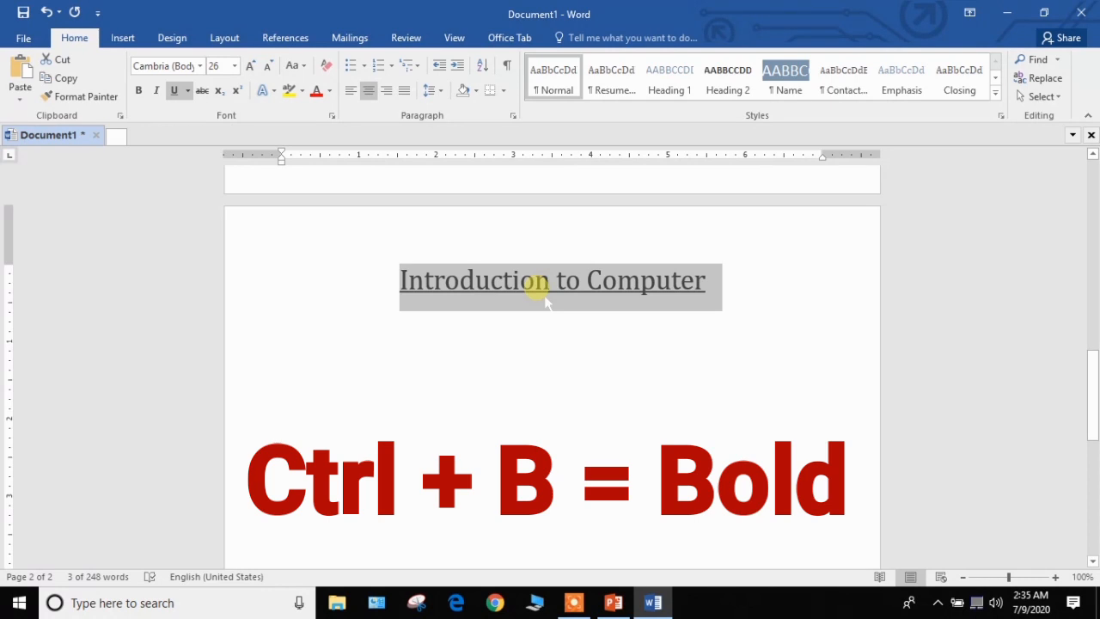
key("ctrl+b")
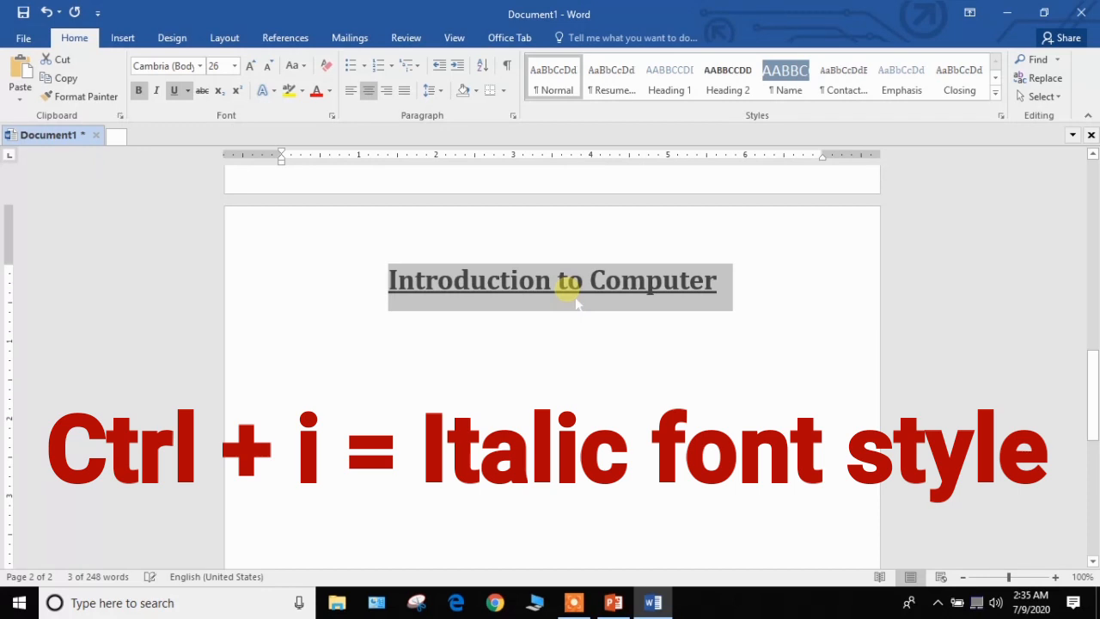
key("ctrl+i")
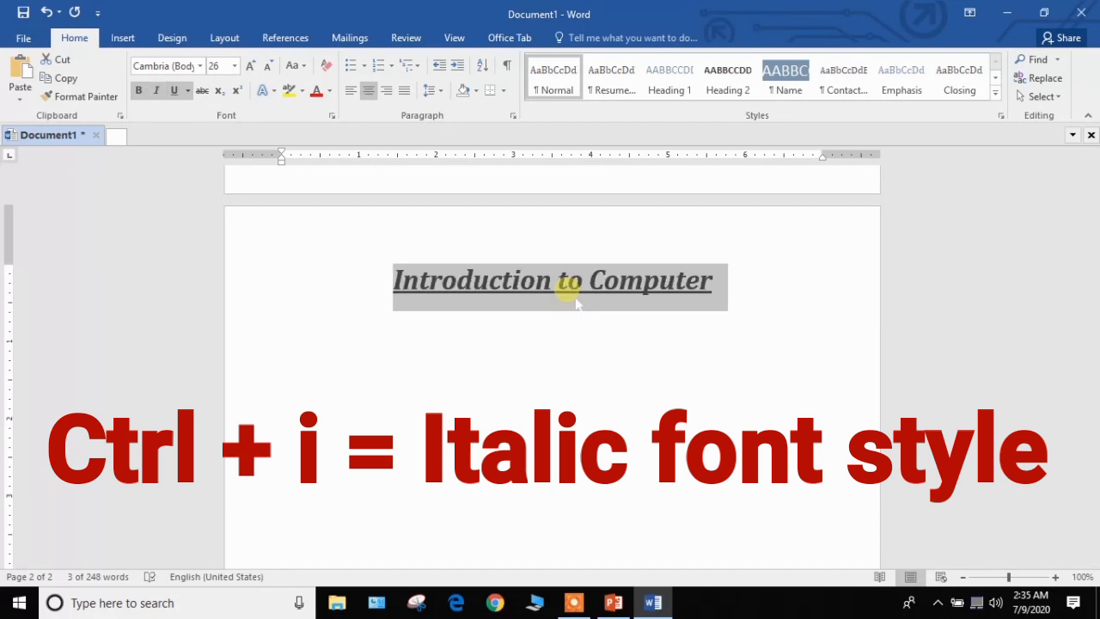
key("ctrl+i")
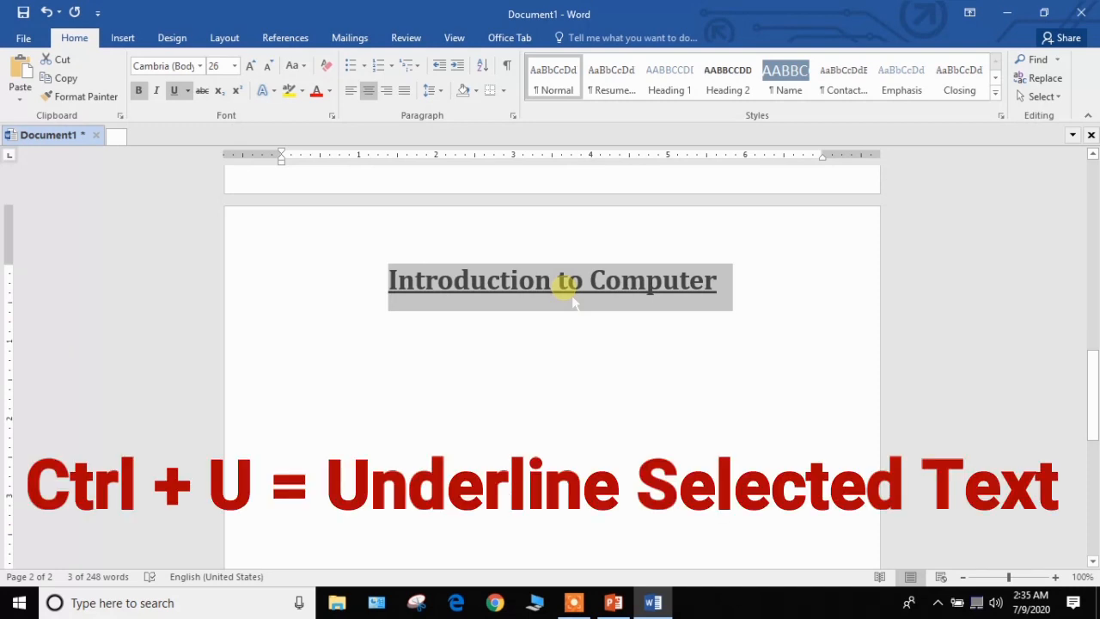
key("ctrl+u")
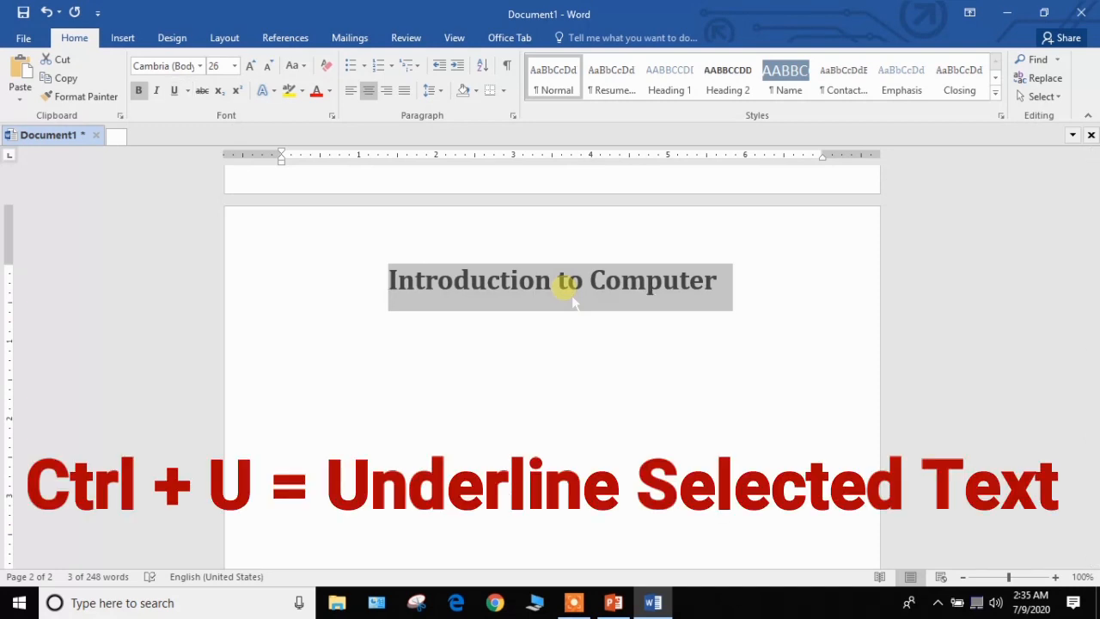
key("ctrl+u")
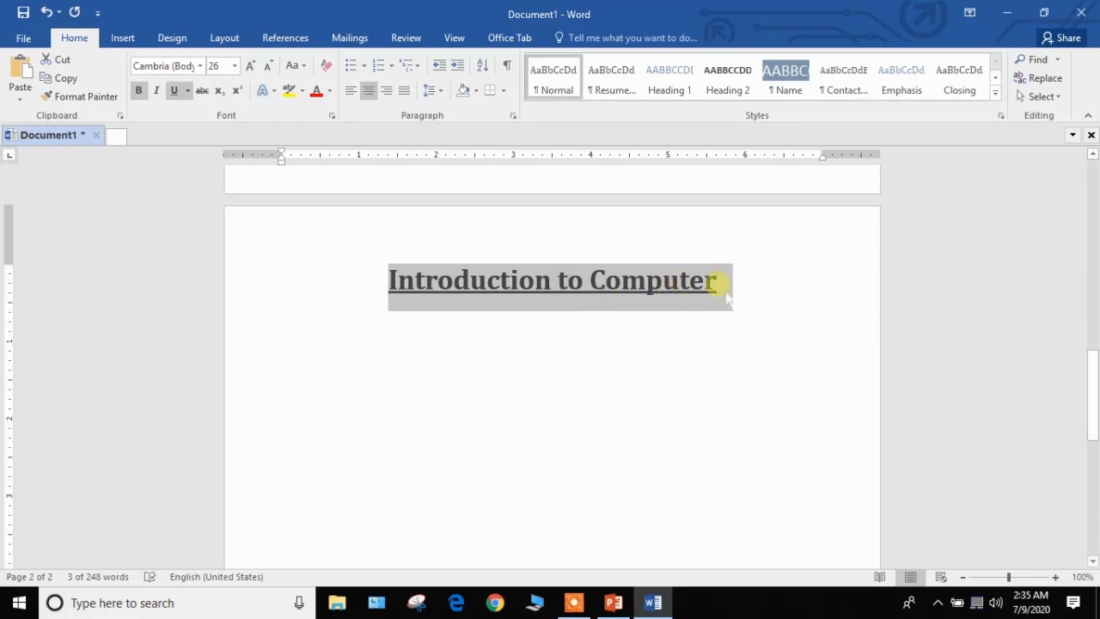
Step: Copy the Introduction to Computer heading and paste a duplicate on a new line below it
left_click_drag(720, 280, 401, 280)
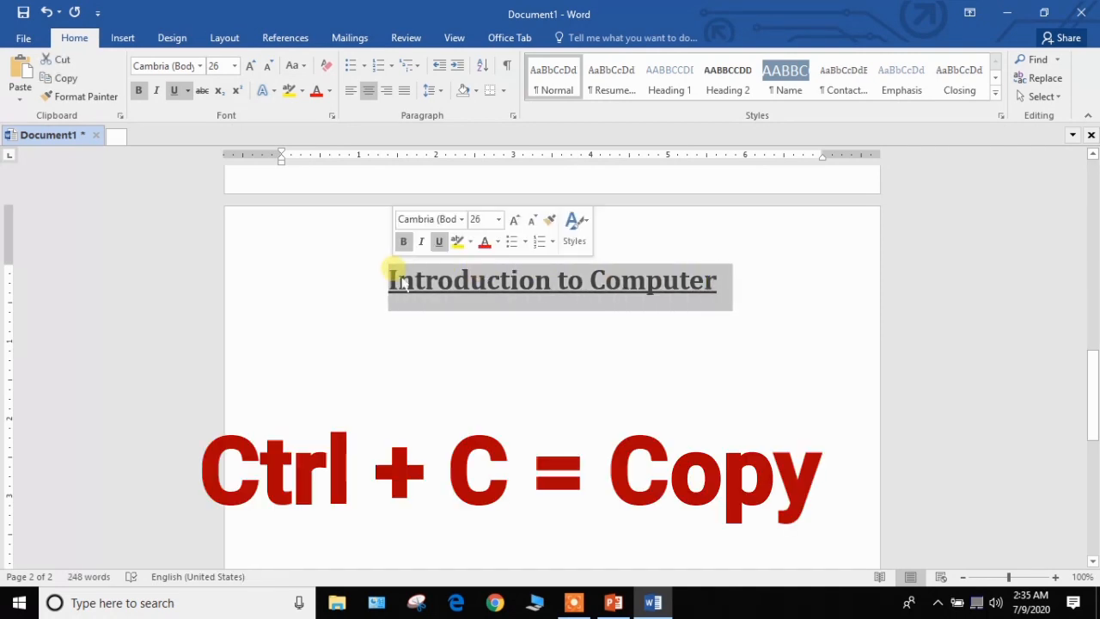
key("ctrl+c")
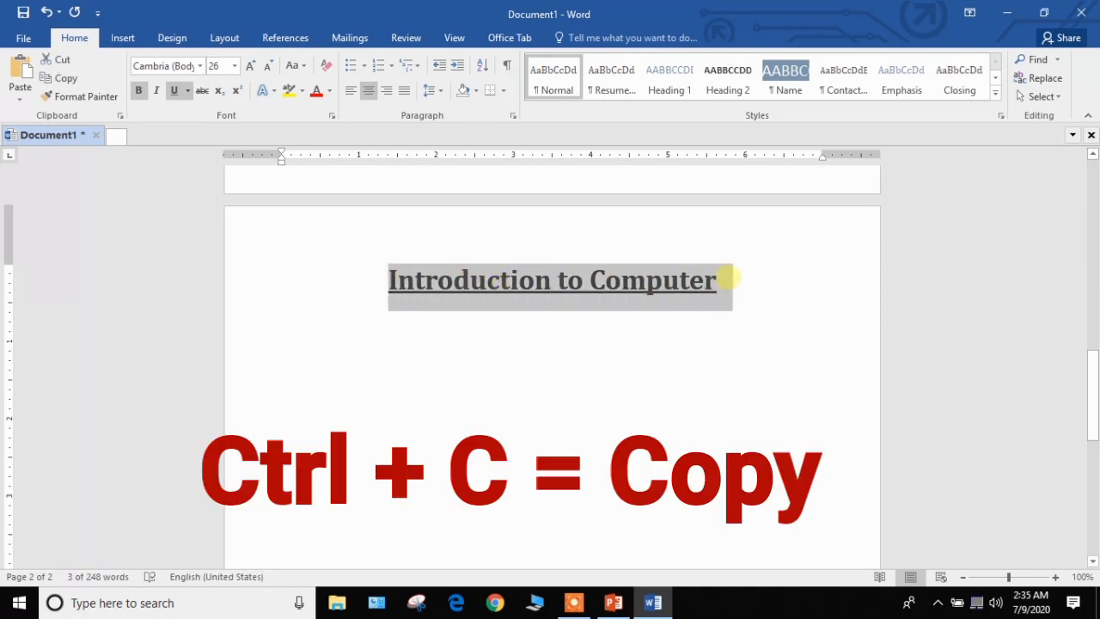
left_click(727, 278)
key("Return")
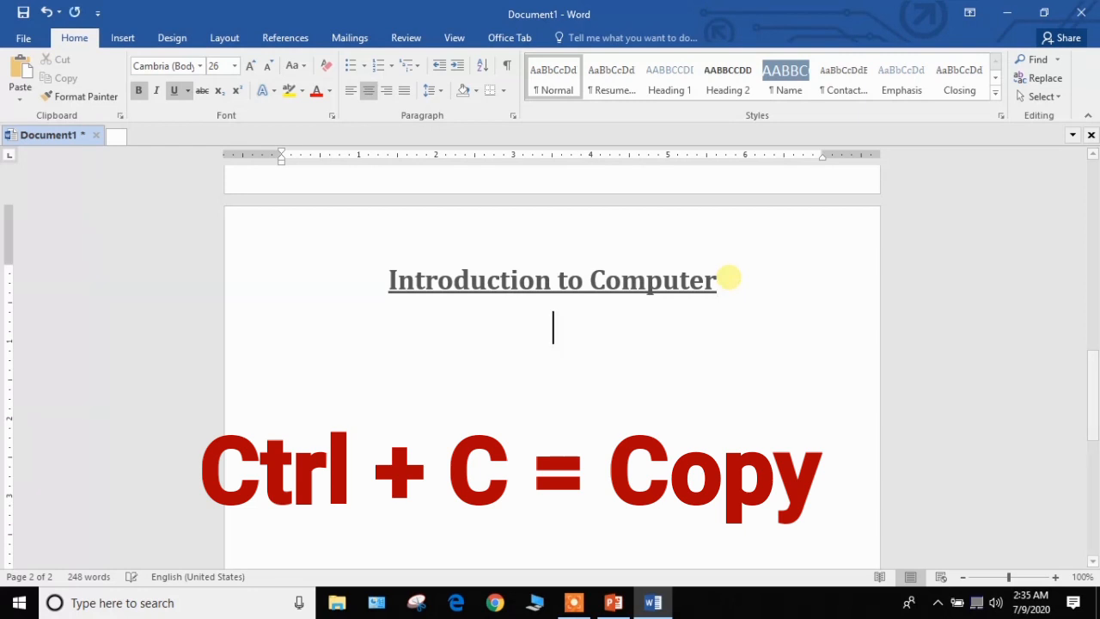
key("ctrl+v")
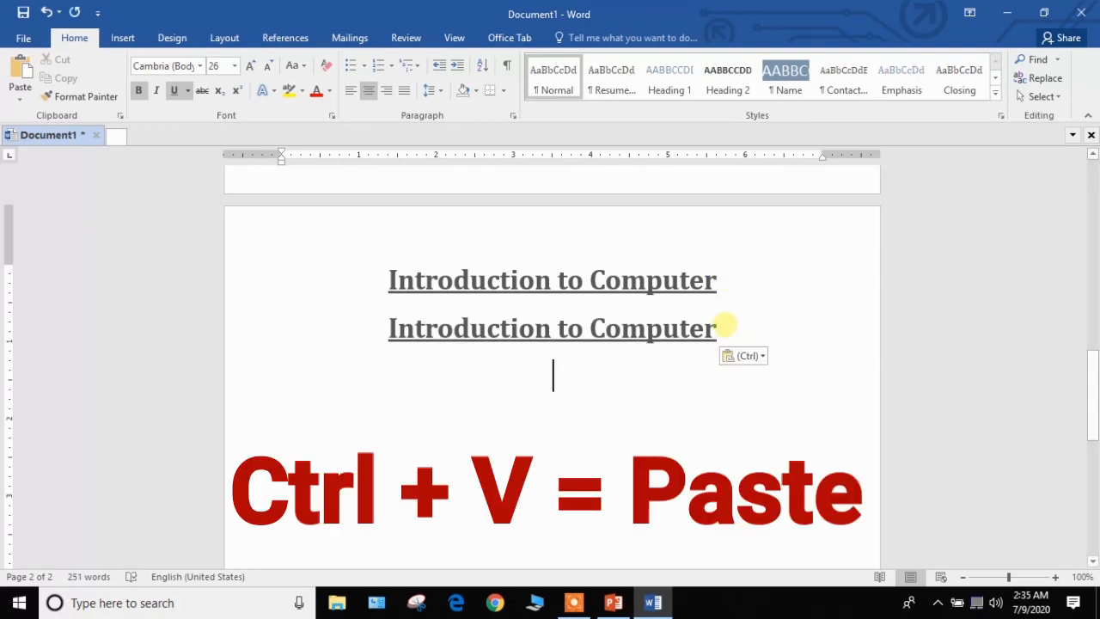
Step: Delete the duplicate heading and left-align the empty line below the original
left_click_drag(727, 324, 413, 322)
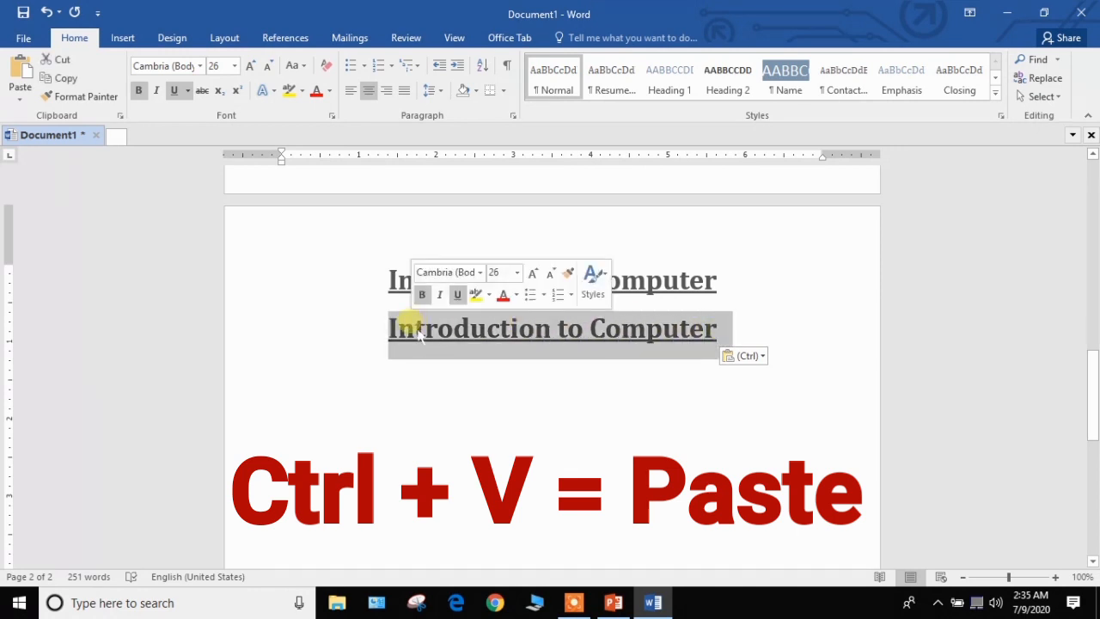
key("Delete")
key("ctrl+l")
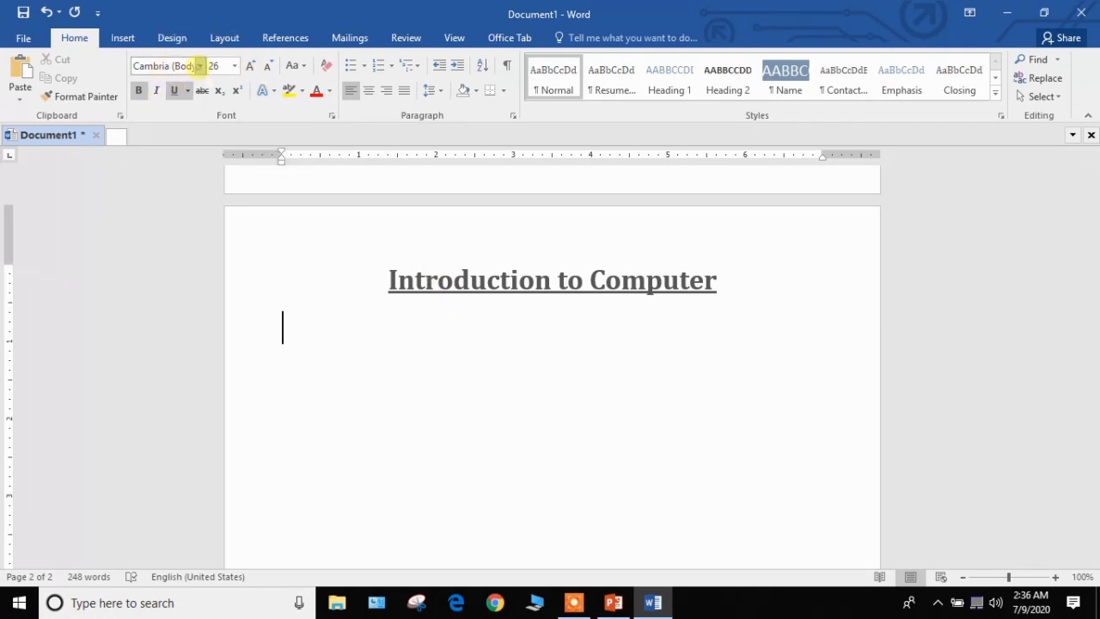
left_click(199, 66)
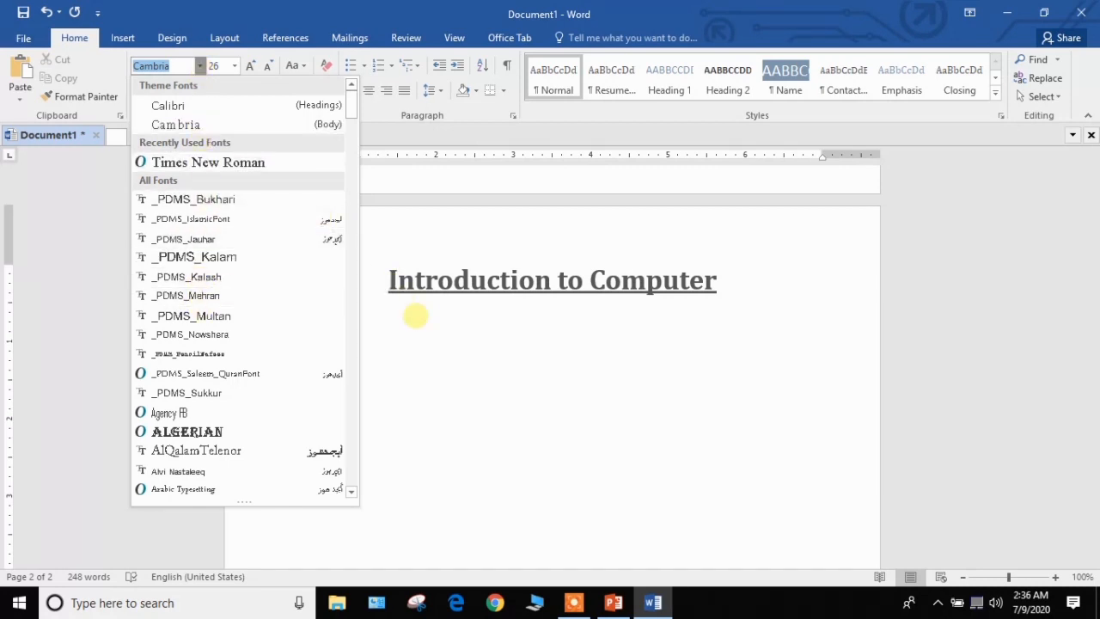
left_click(415, 317)
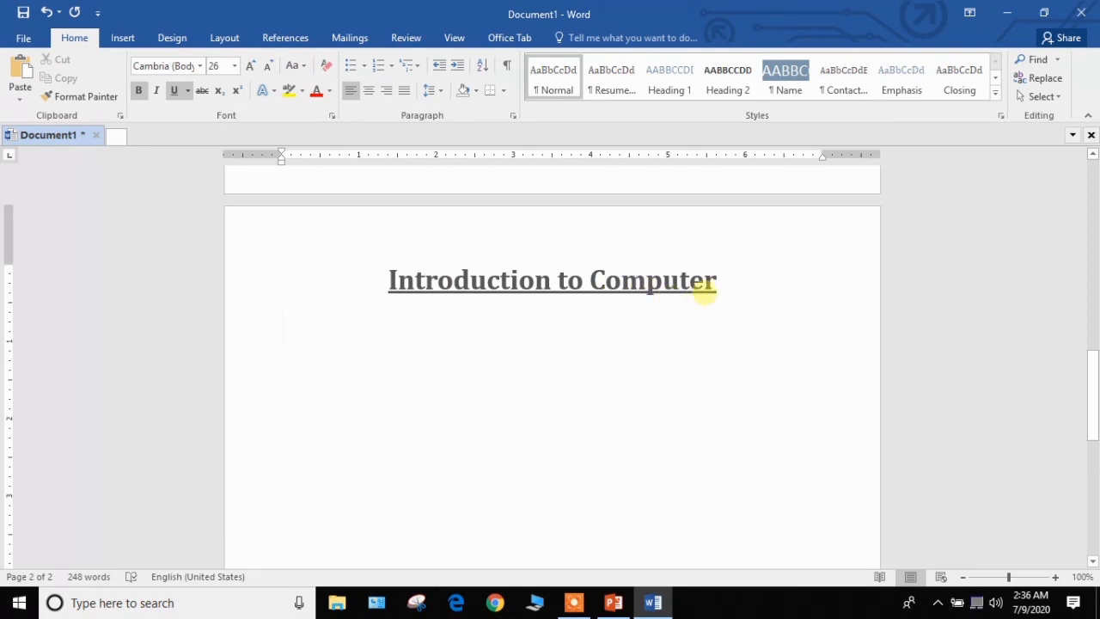
Step: Change the case of the Introduction to Computer heading to UPPERCASE
left_click_drag(727, 282, 409, 285)
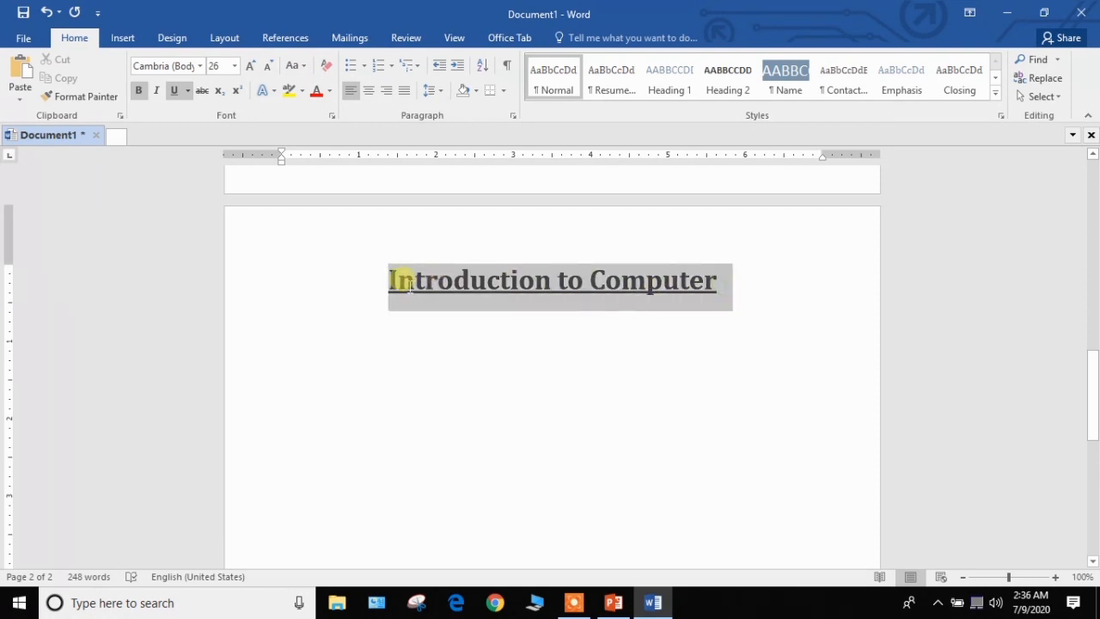
left_click(292, 65)
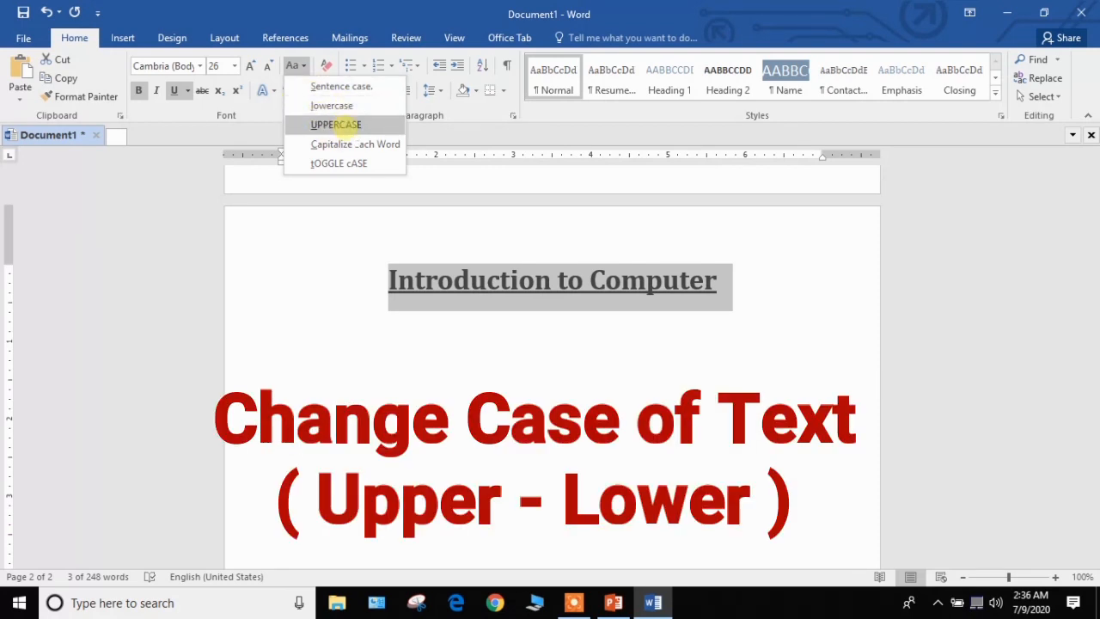
left_click(337, 125)
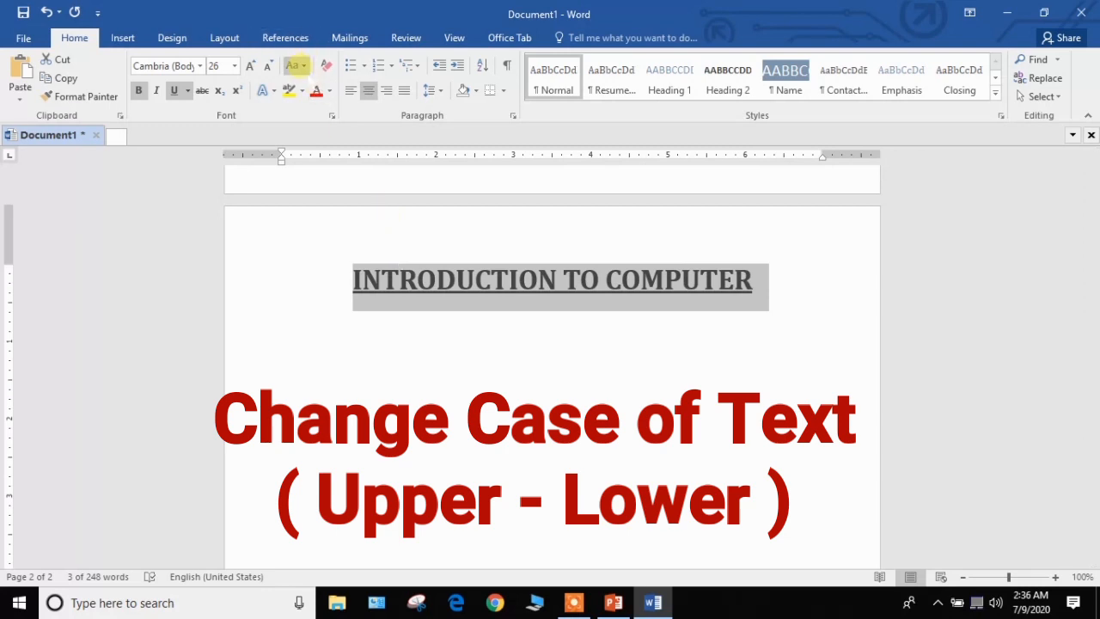
left_click(293, 65)
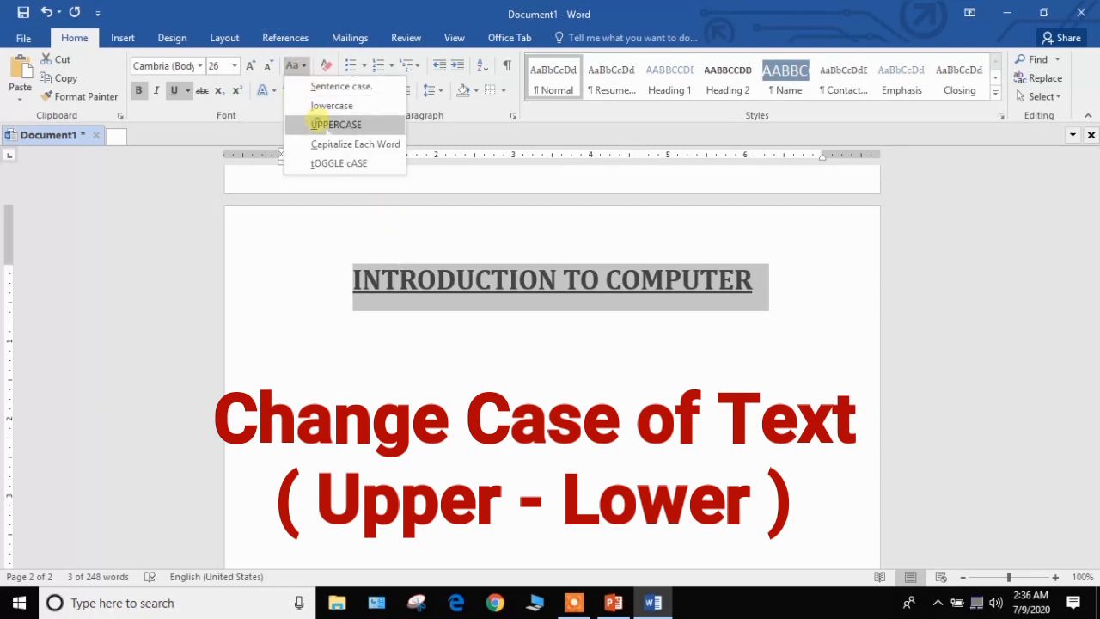
left_click(318, 124)
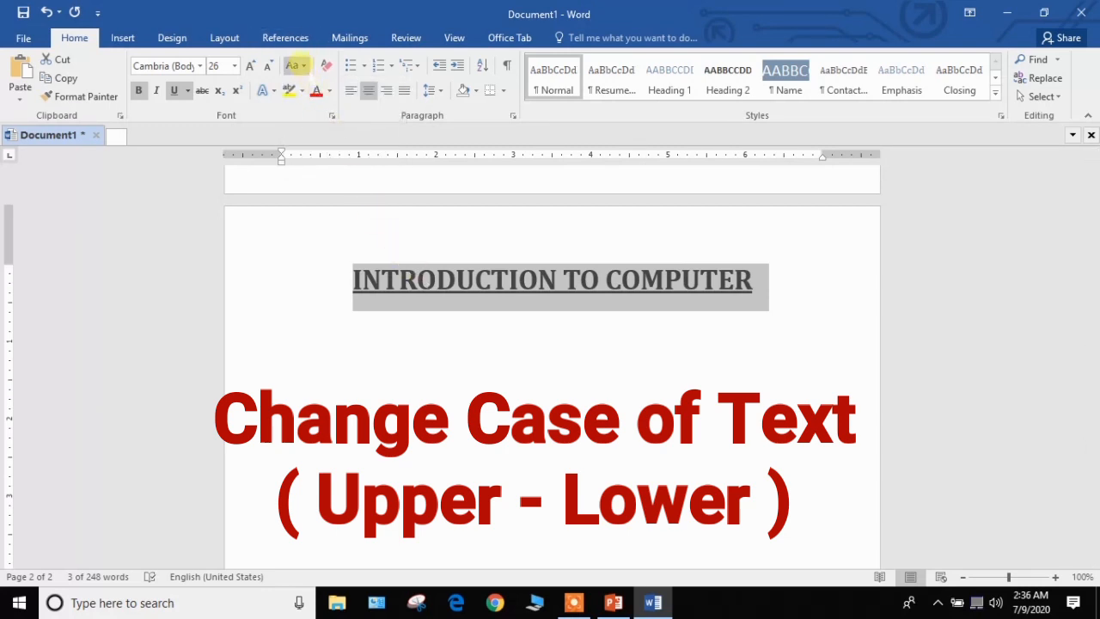
Step: Change the case of the INTRODUCTION TO COMPUTER heading to lowercase
left_click(295, 66)
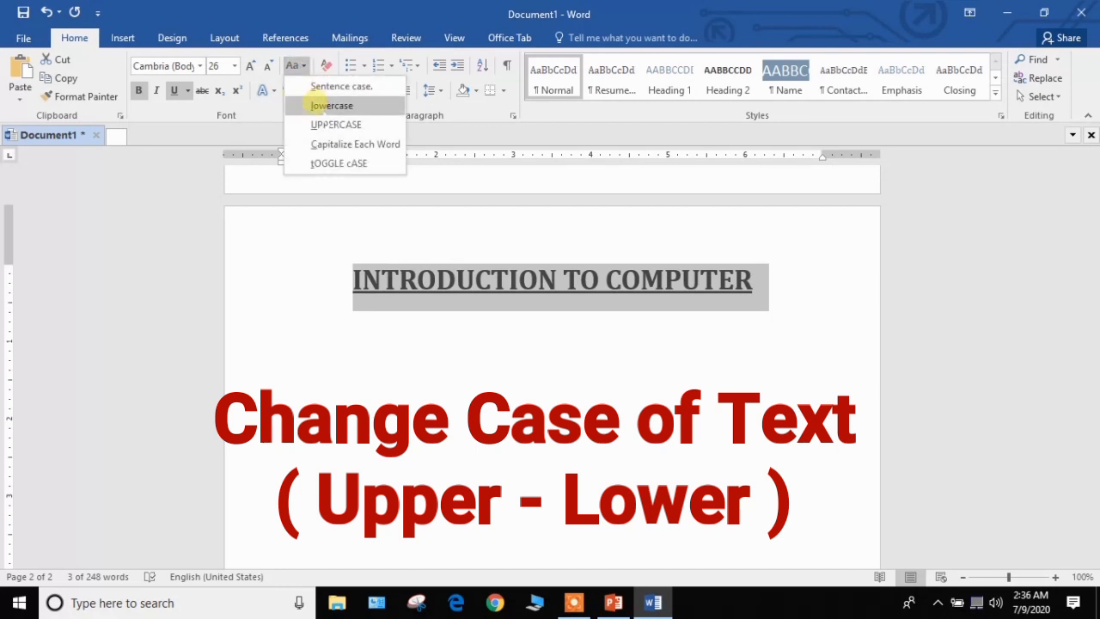
left_click(317, 105)
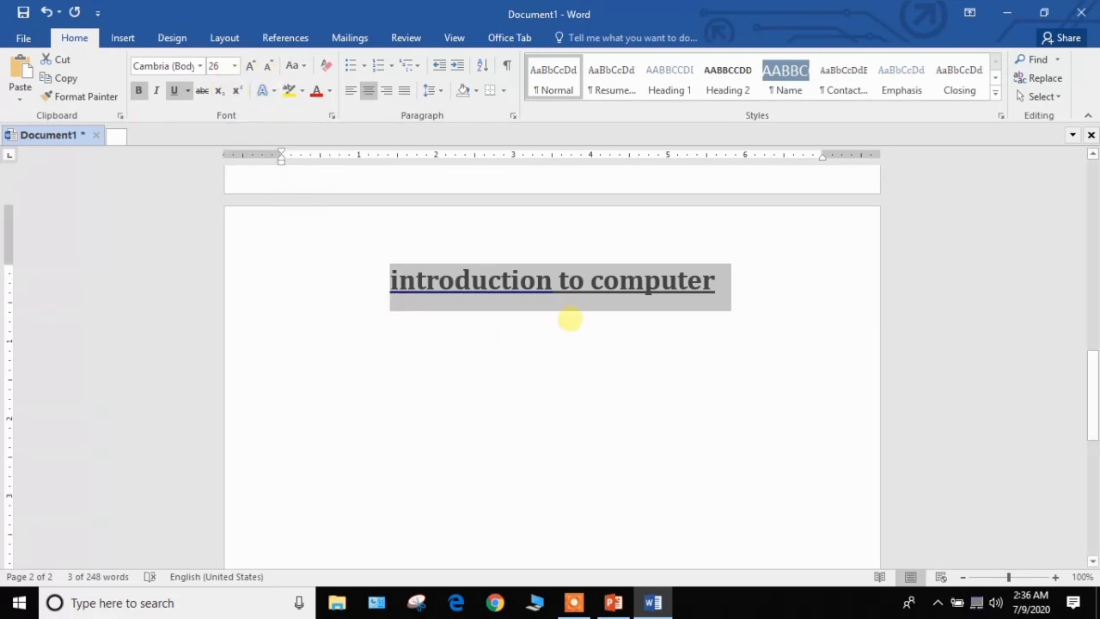
Step: Add a new line reading a2 directly below the introduction to computer heading
left_click(722, 301)
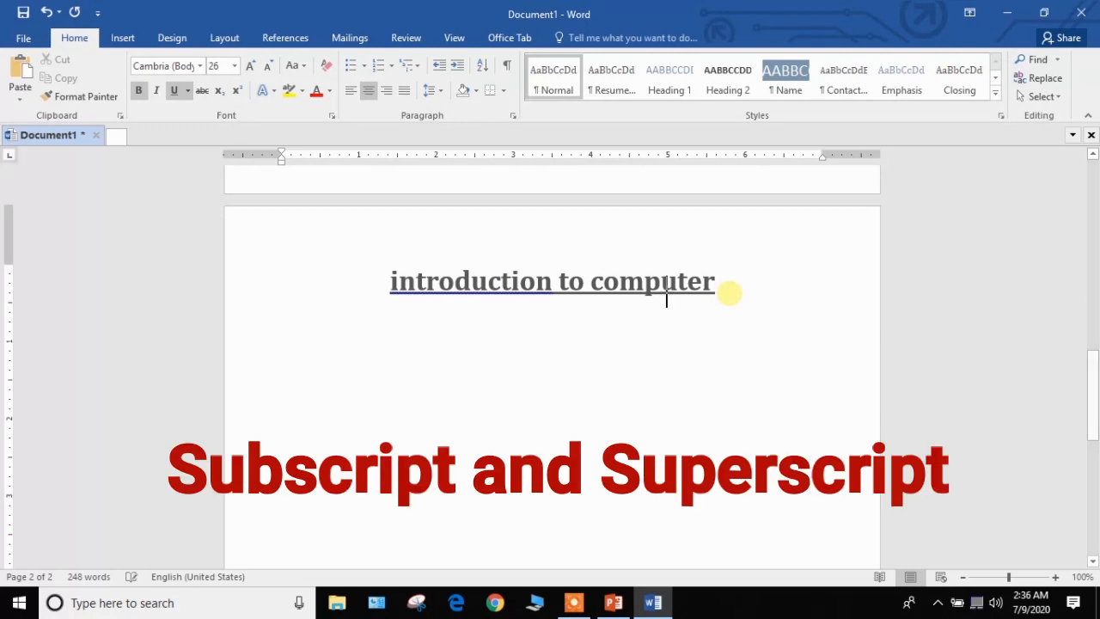
key("Return")
type("a")
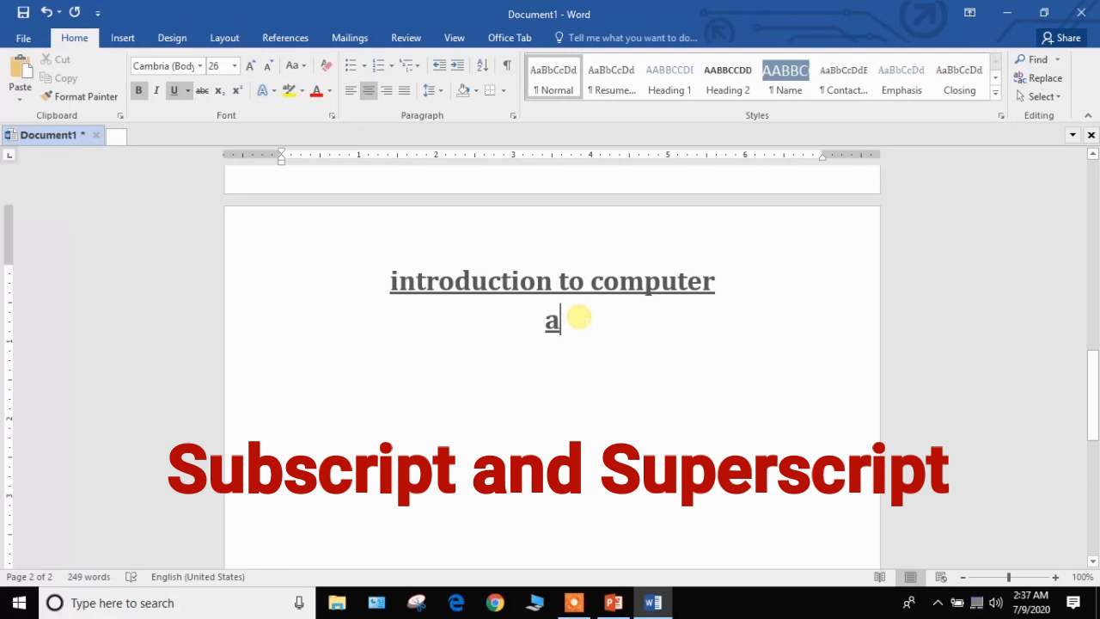
type("2")
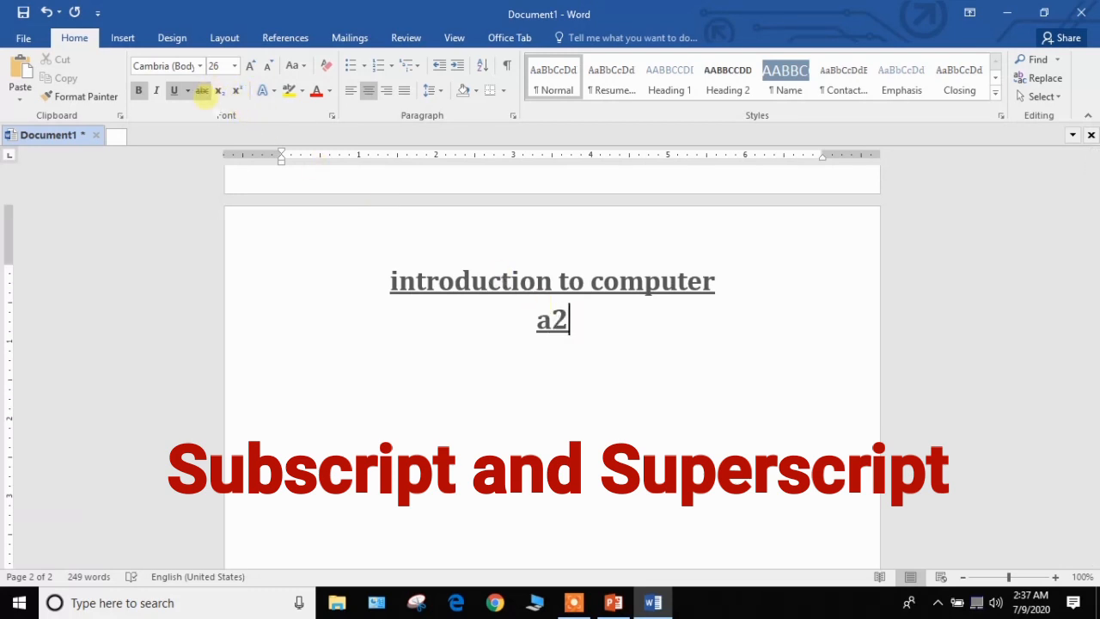
Step: Try the superscript and subscript formatting at the end of a2, and delete the 2
left_click(238, 91)
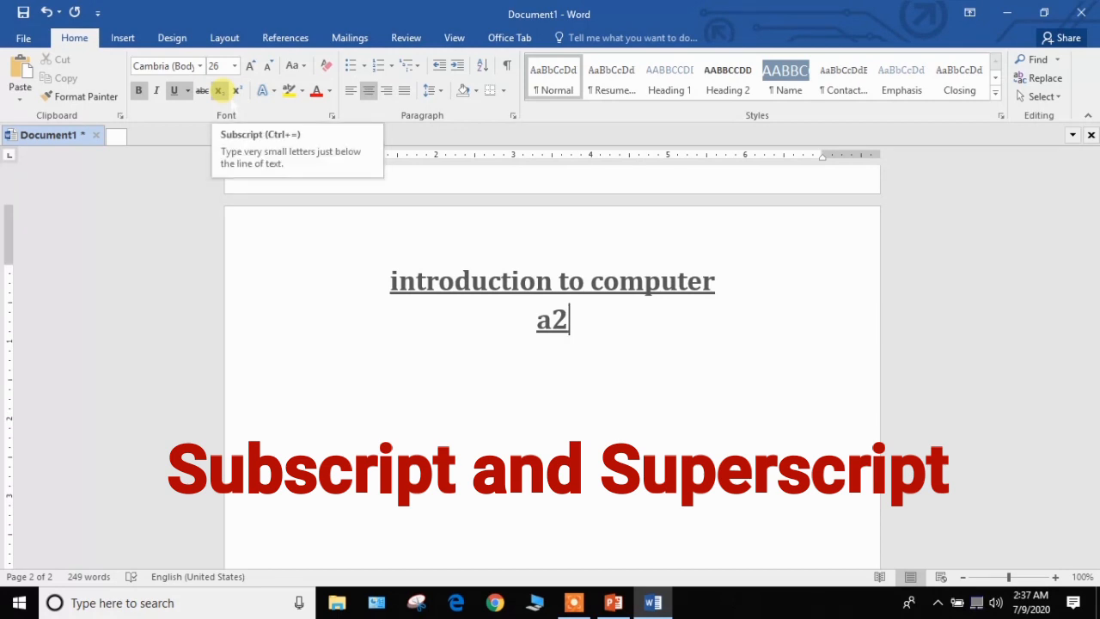
left_click(220, 90)
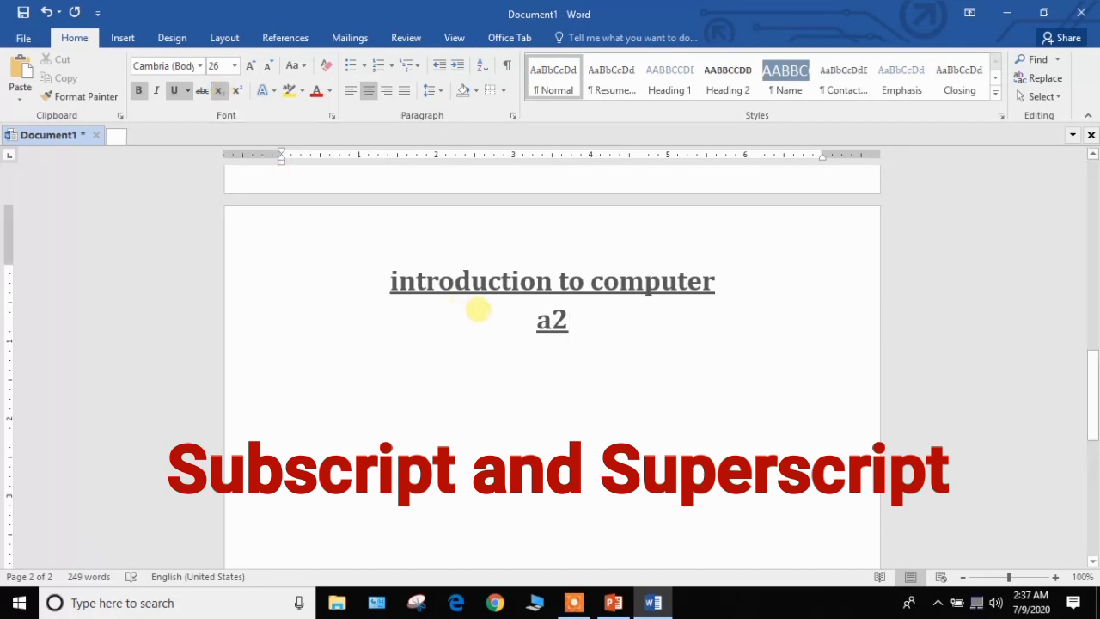
key("BackSpace")
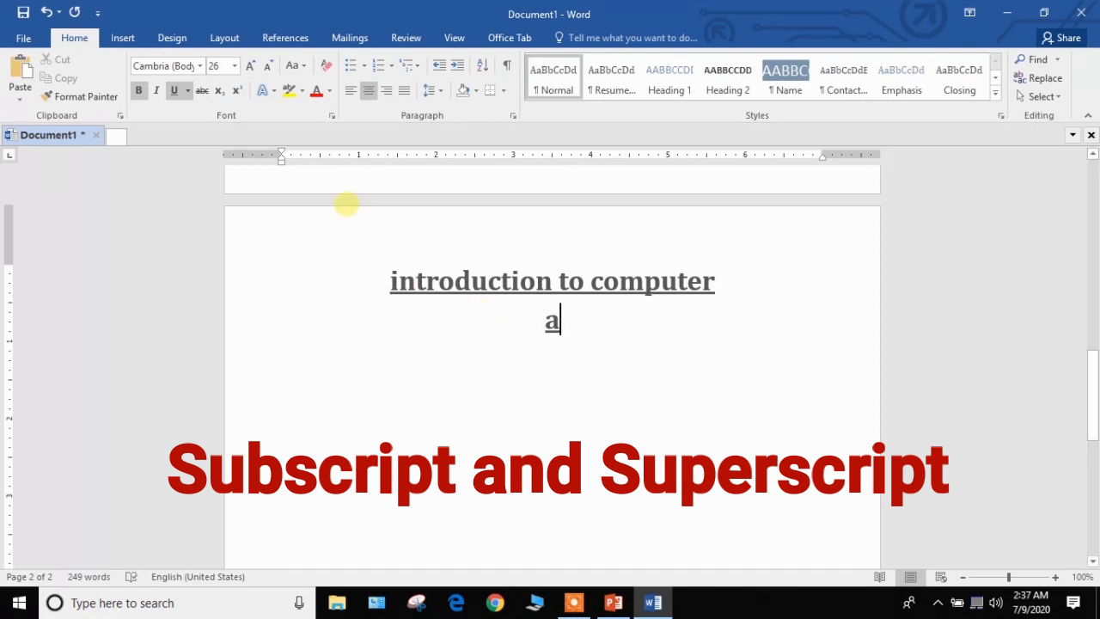
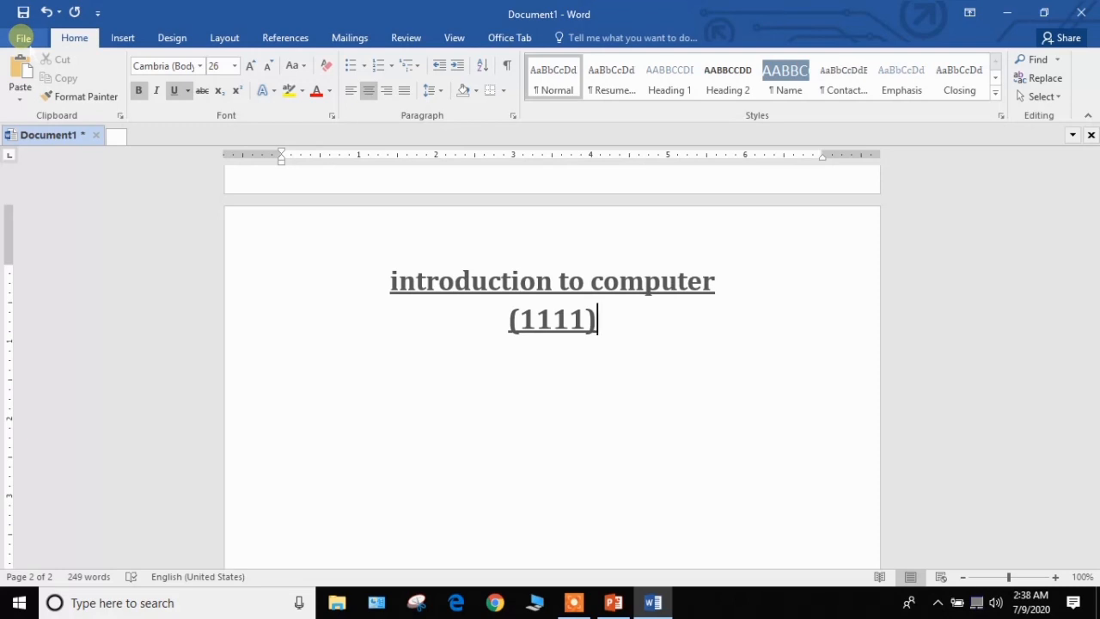
Step: Open the recent document Microsoft Excel 2010.docx from the Desktop and show it
left_click(23, 38)
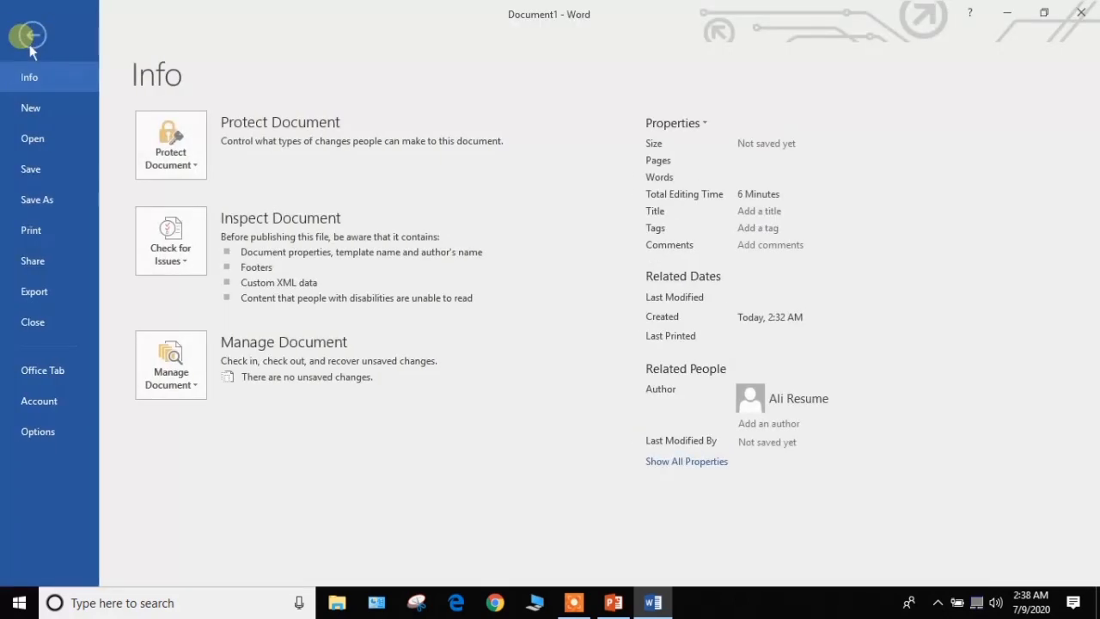
left_click(63, 151)
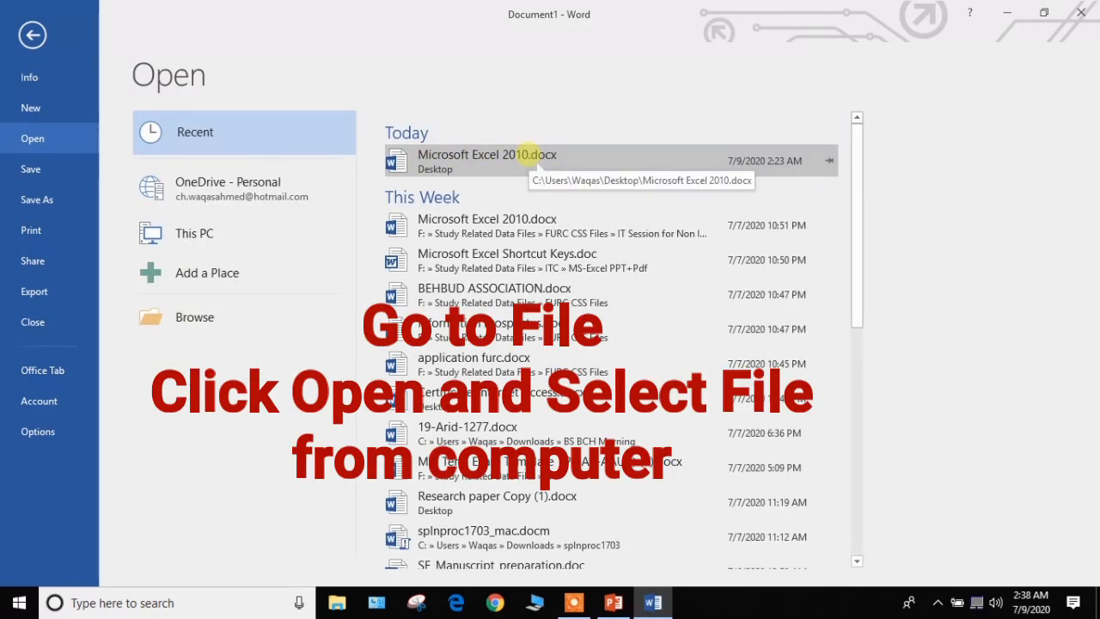
left_click(528, 154)
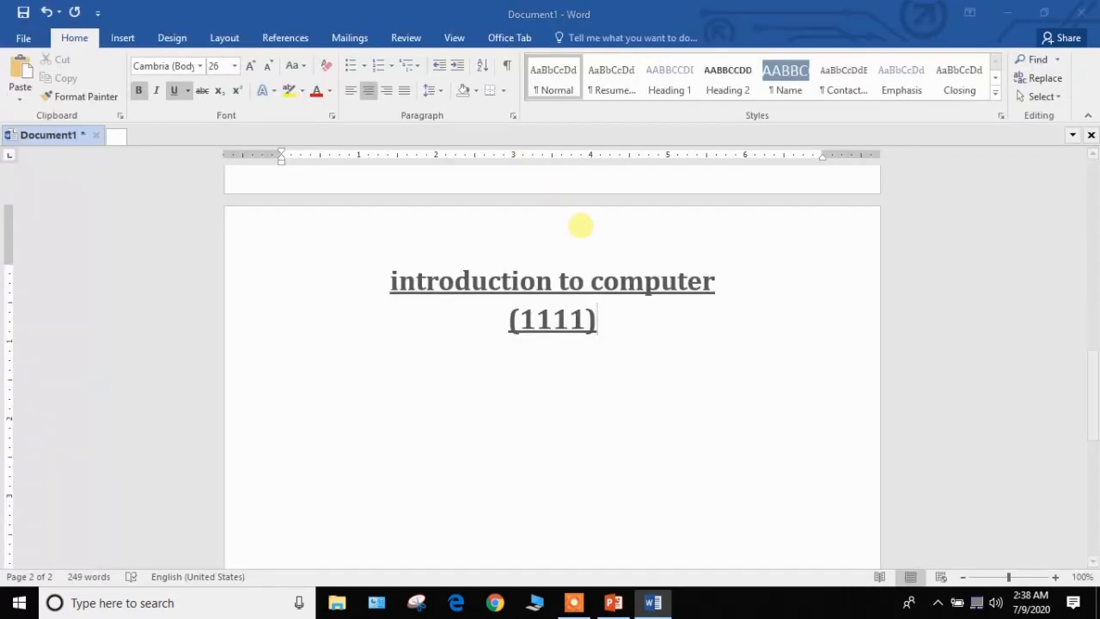
left_click(169, 135)
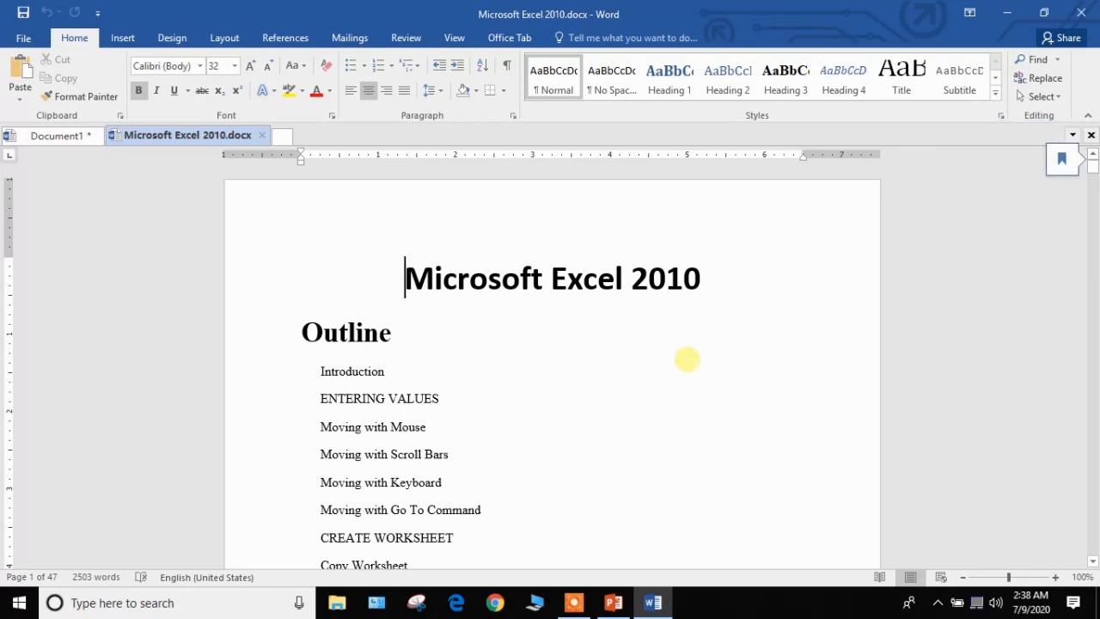
Step: Examine the title and the outline entries on the first page of the Microsoft Excel 2010 document
left_click(687, 344)
scroll(687, 344, "down", 4)
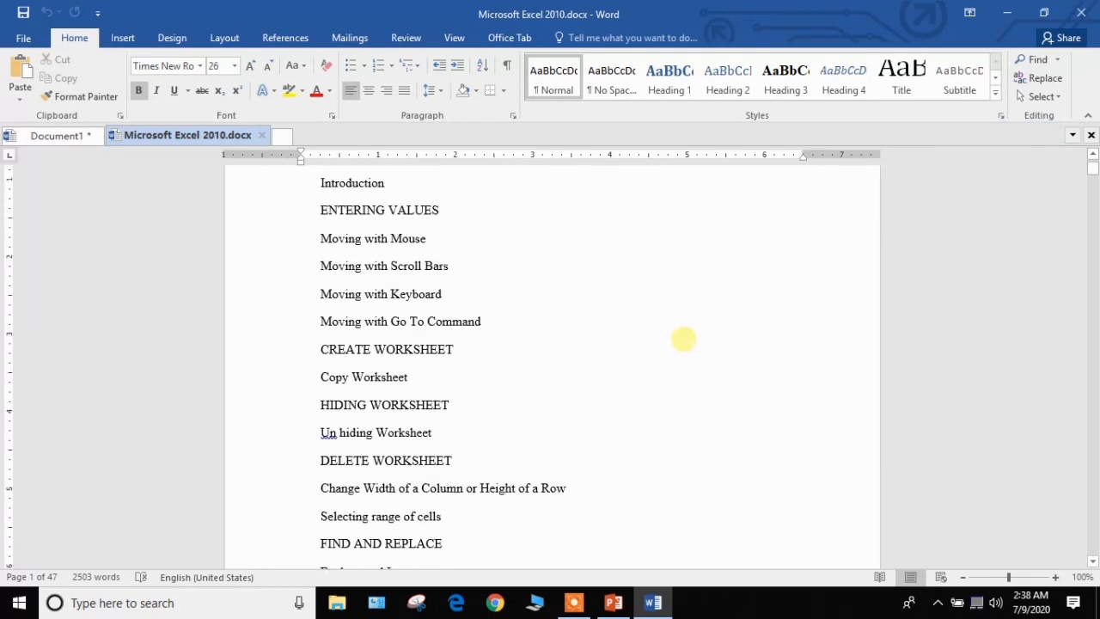
scroll(682, 336, "up", 2)
scroll(683, 335, "up", 2)
scroll(682, 334, "down", 1)
scroll(683, 334, "up", 2)
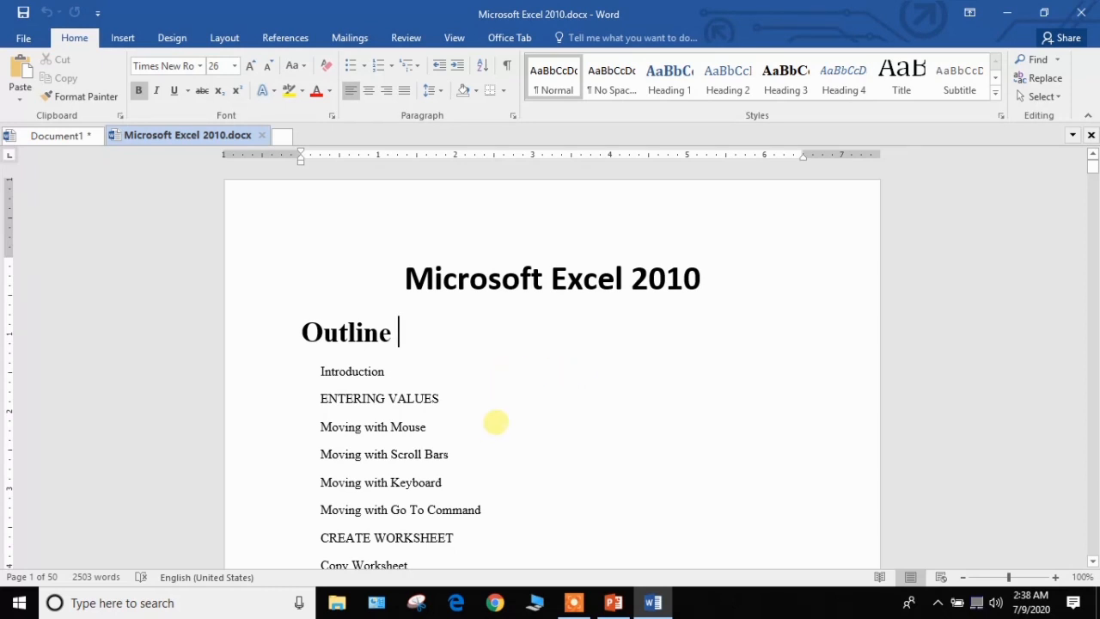
scroll(496, 421, "down", 1)
scroll(494, 422, "up", 1)
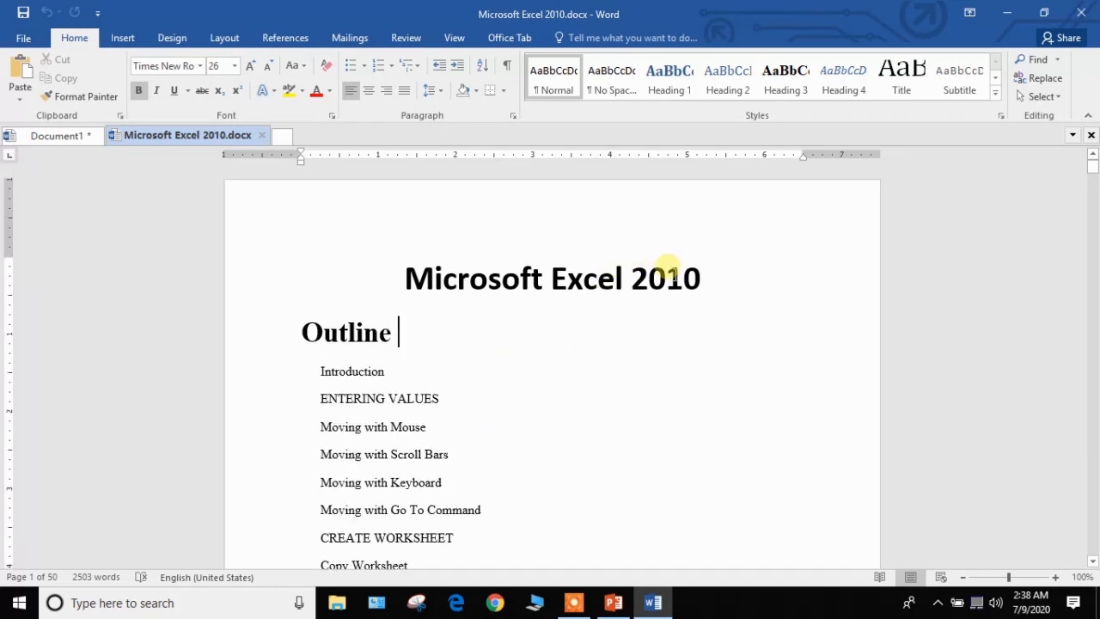
Step: Underline the Microsoft Excel 2010 title on the first page
left_click_drag(701, 277, 492, 276)
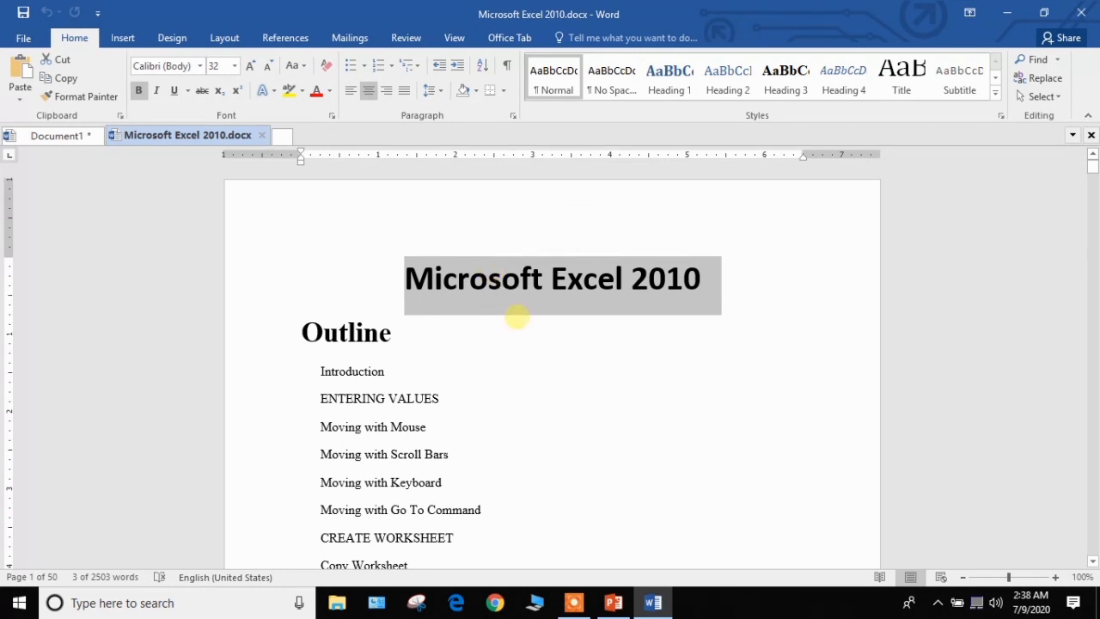
key("ctrl+u")
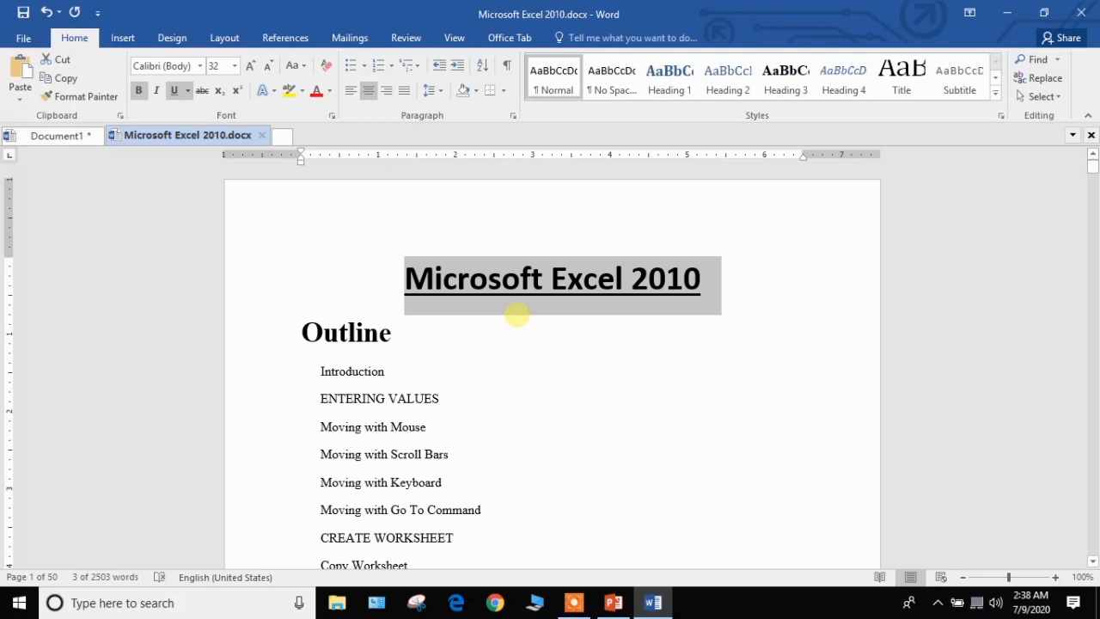
Step: Format all the entries below the Outline heading as a bulleted list with round bullets
scroll(516, 315, "down", 1)
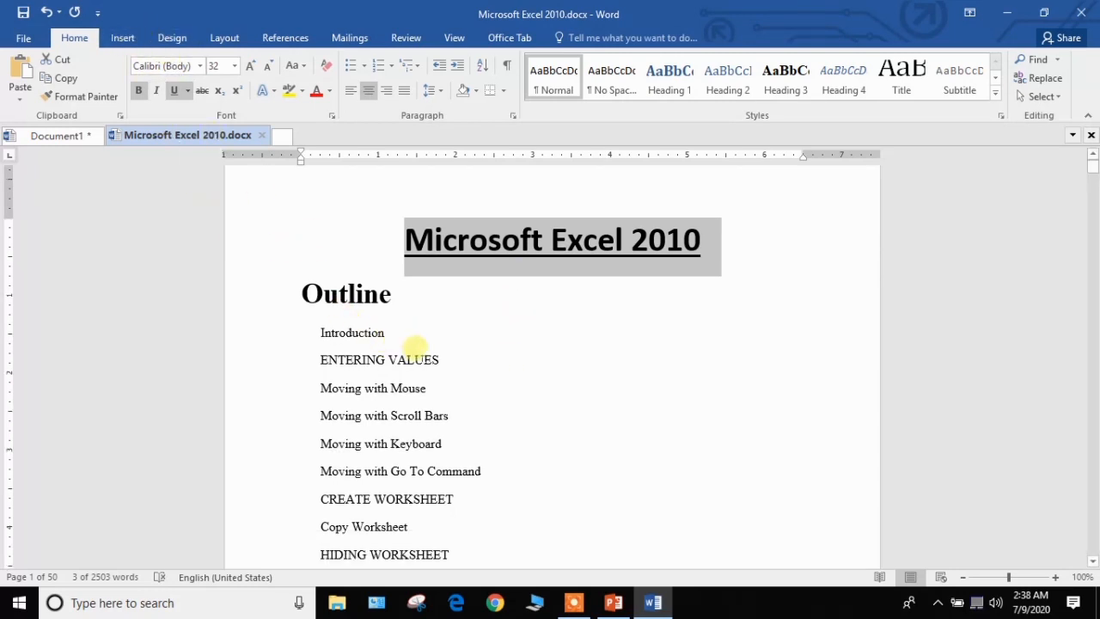
scroll(459, 347, "down", 5)
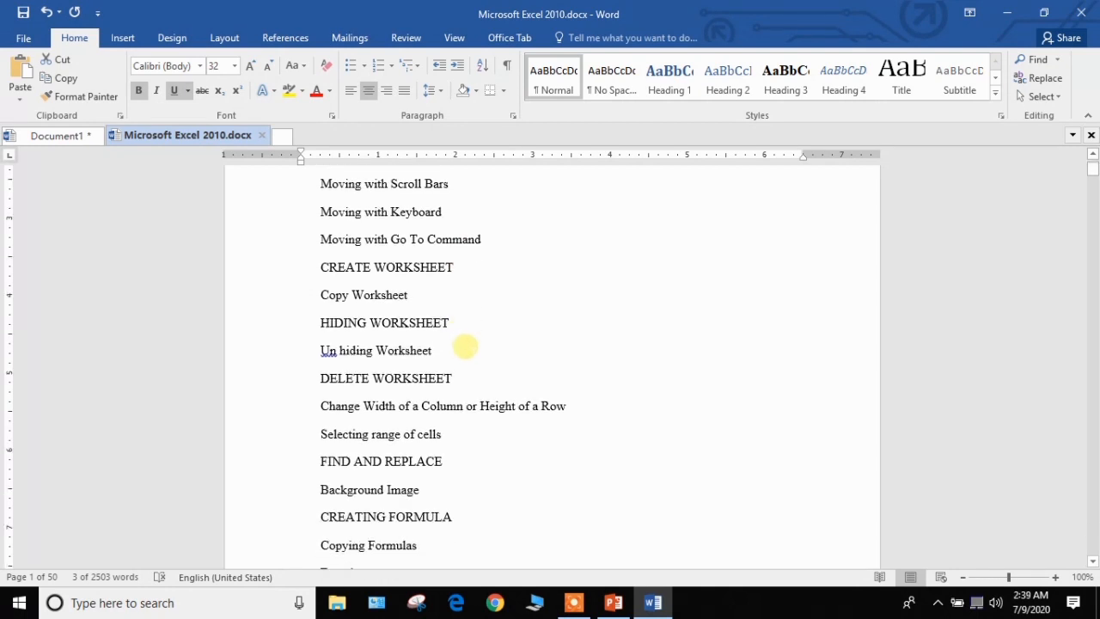
scroll(464, 347, "down", 4)
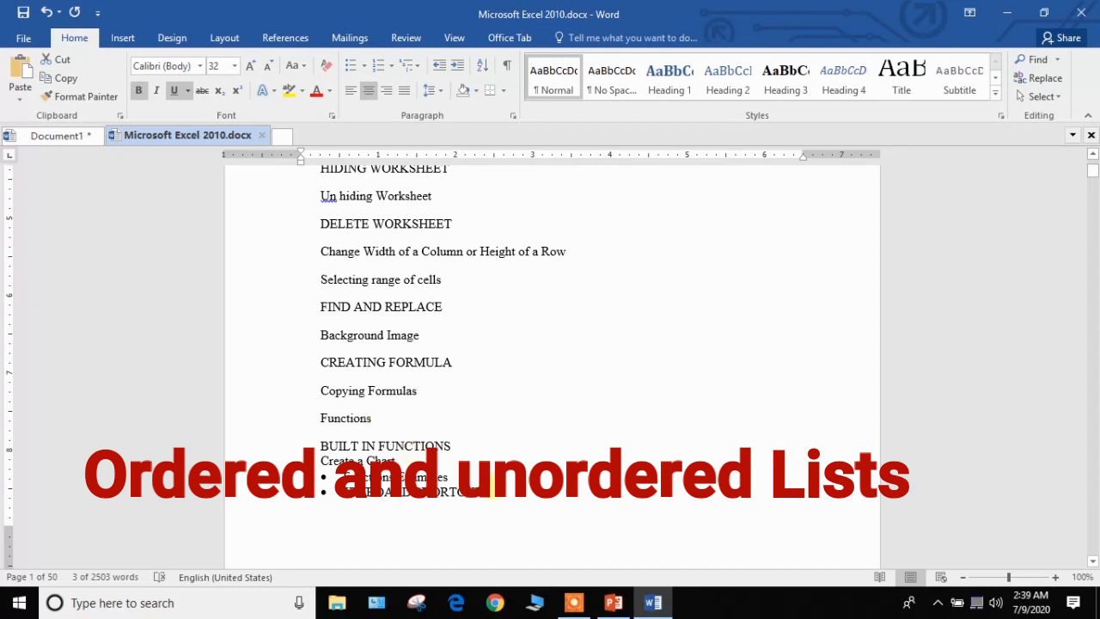
left_click_drag(495, 486, 321, 269)
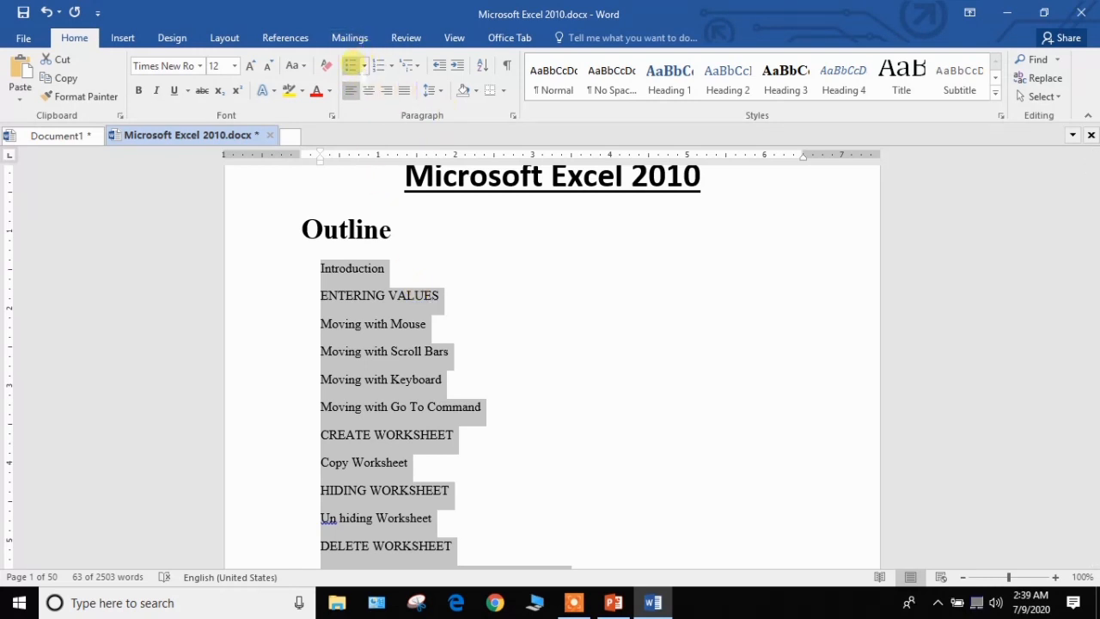
left_click(351, 65)
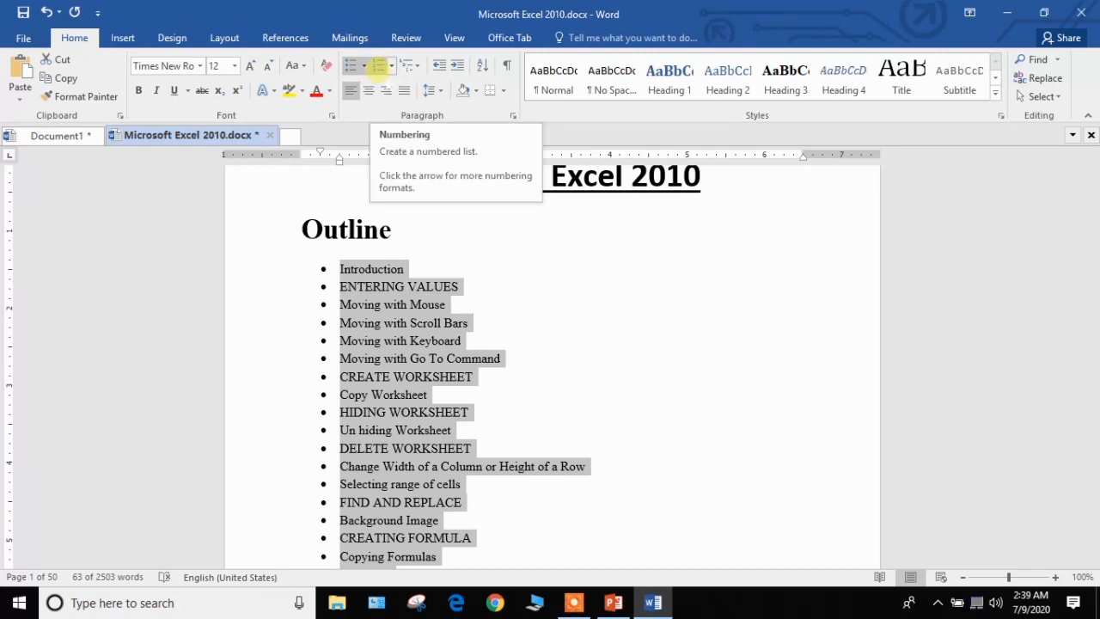
Step: Switch the outline list between numbering and arrow bullets, ending with 1. 2. 3. numbering
left_click(378, 67)
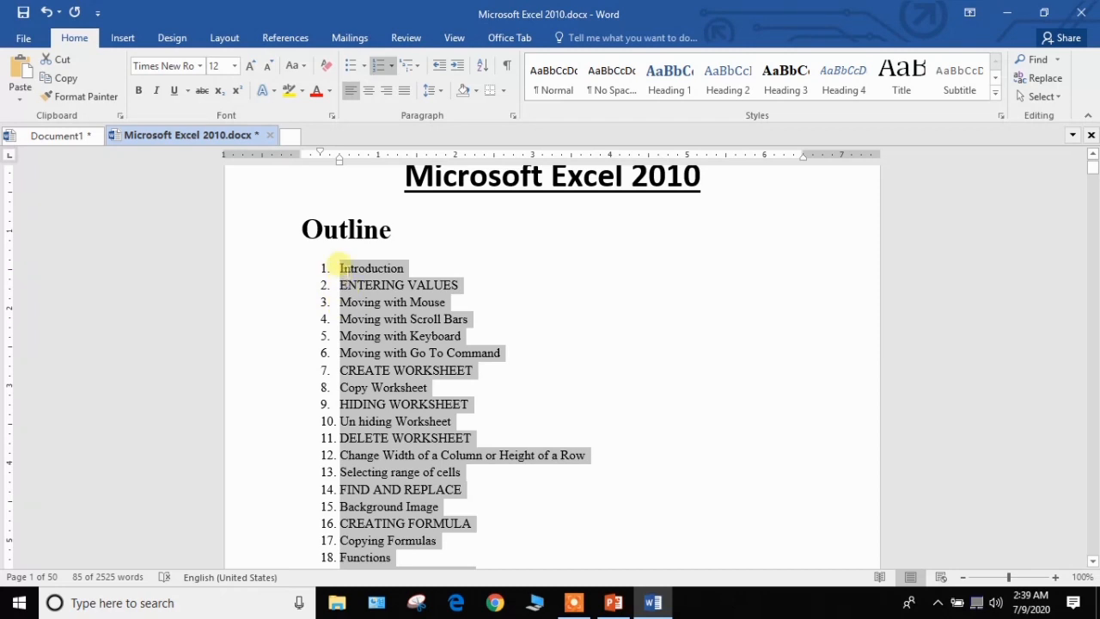
left_click(364, 65)
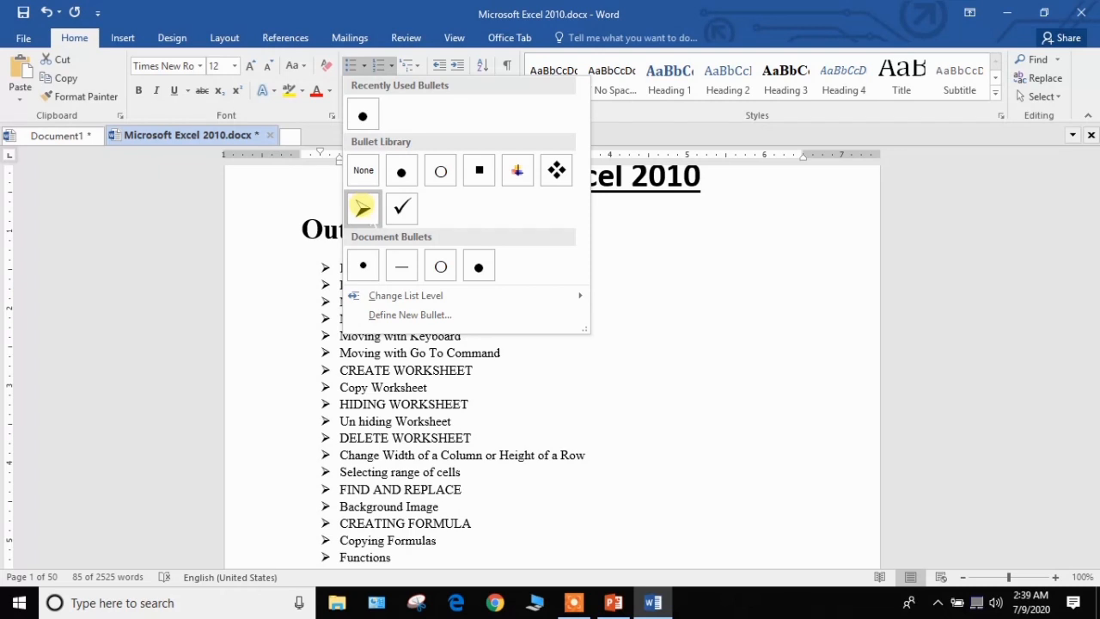
left_click(362, 207)
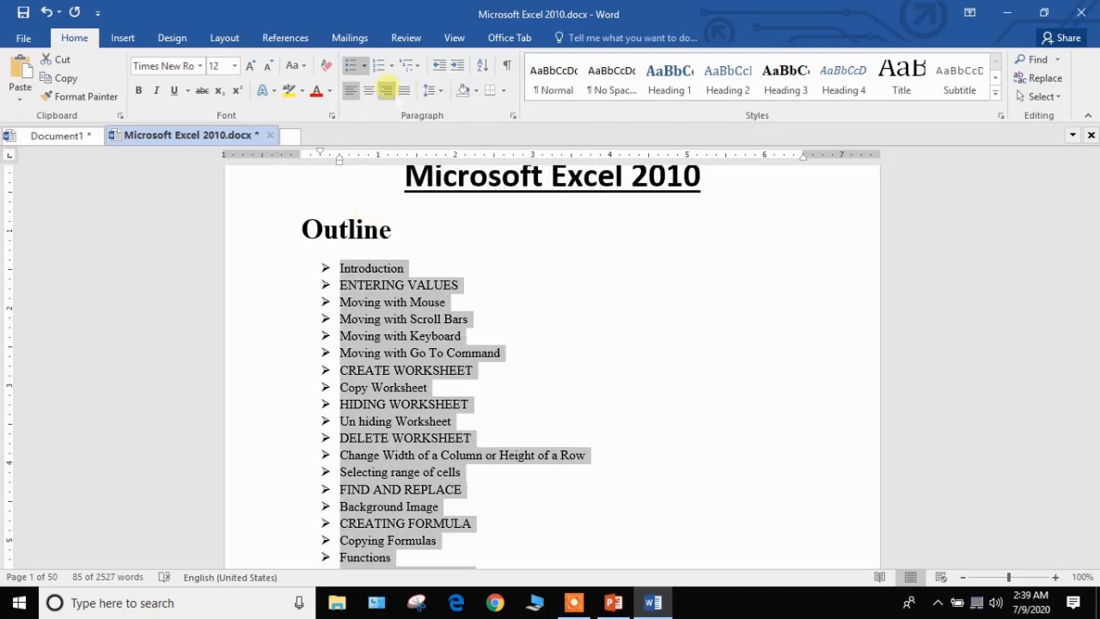
left_click(378, 65)
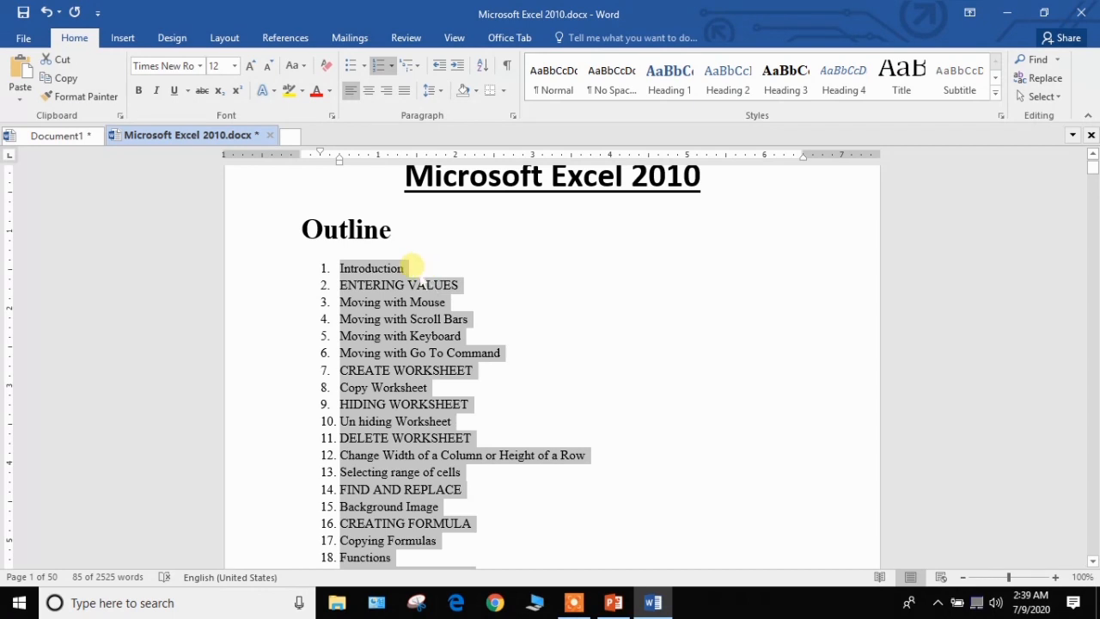
Step: Insert an empty item after Introduction in the numbered outline and change it to the second list level
left_click(411, 267)
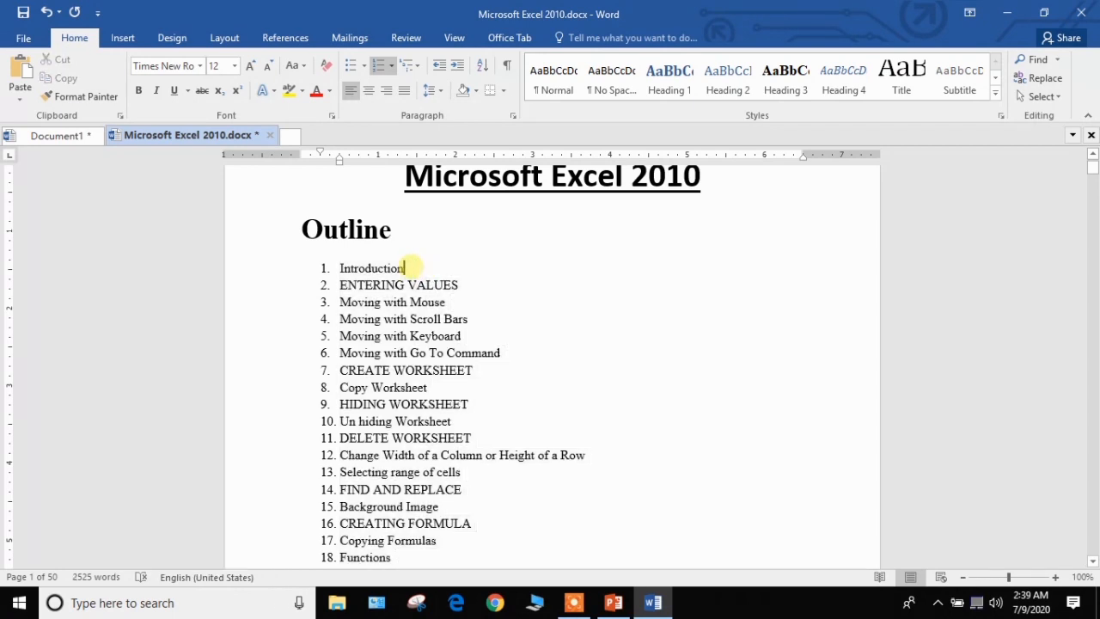
key("Return")
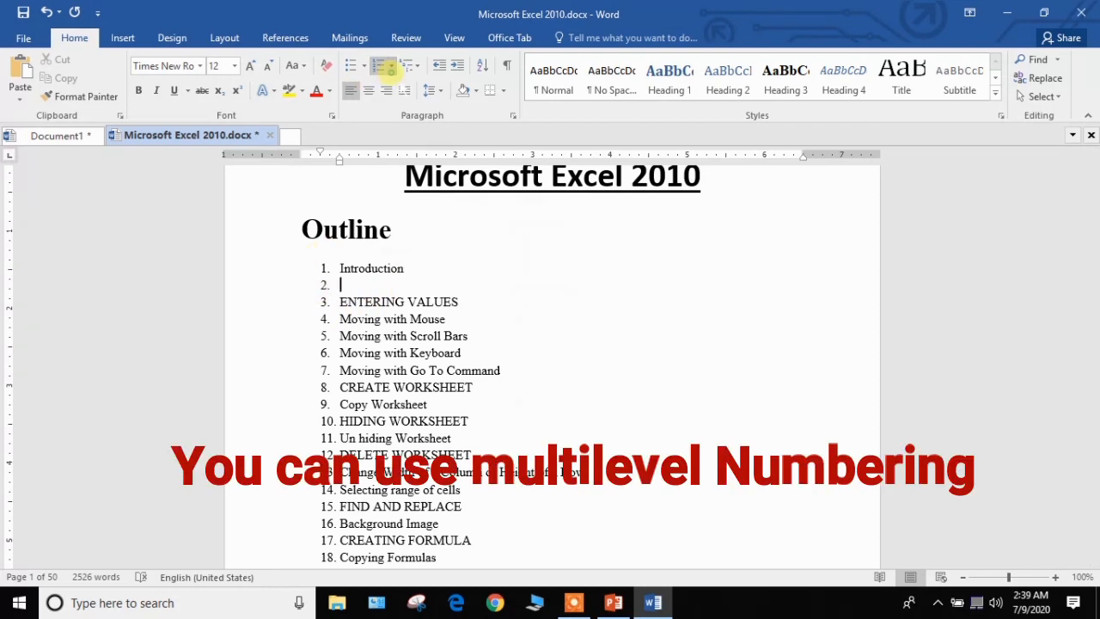
left_click(390, 66)
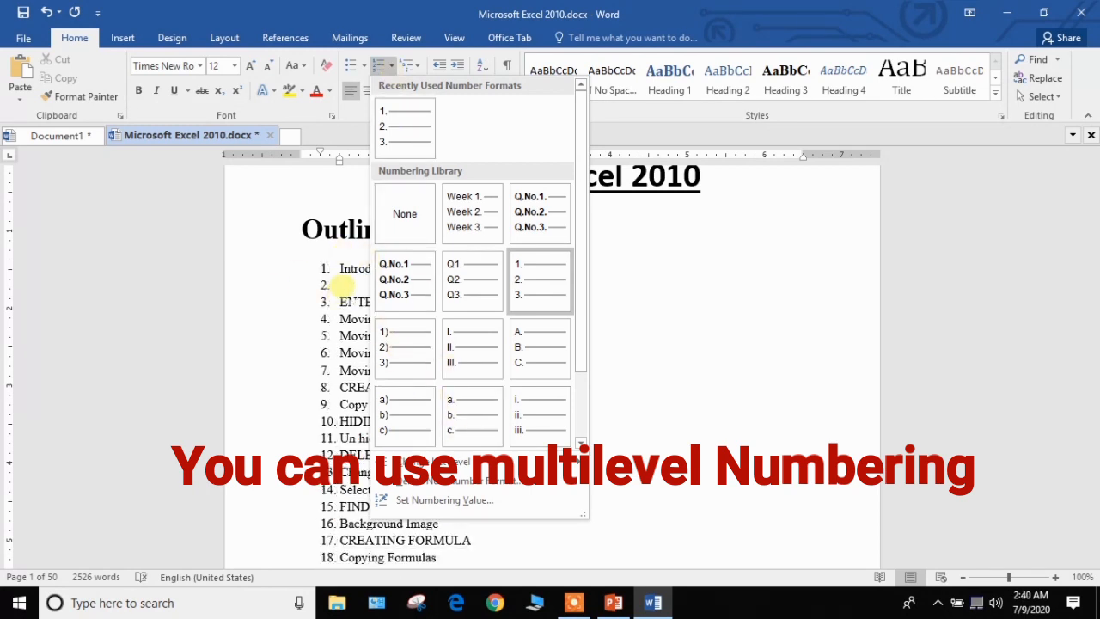
left_click(342, 284)
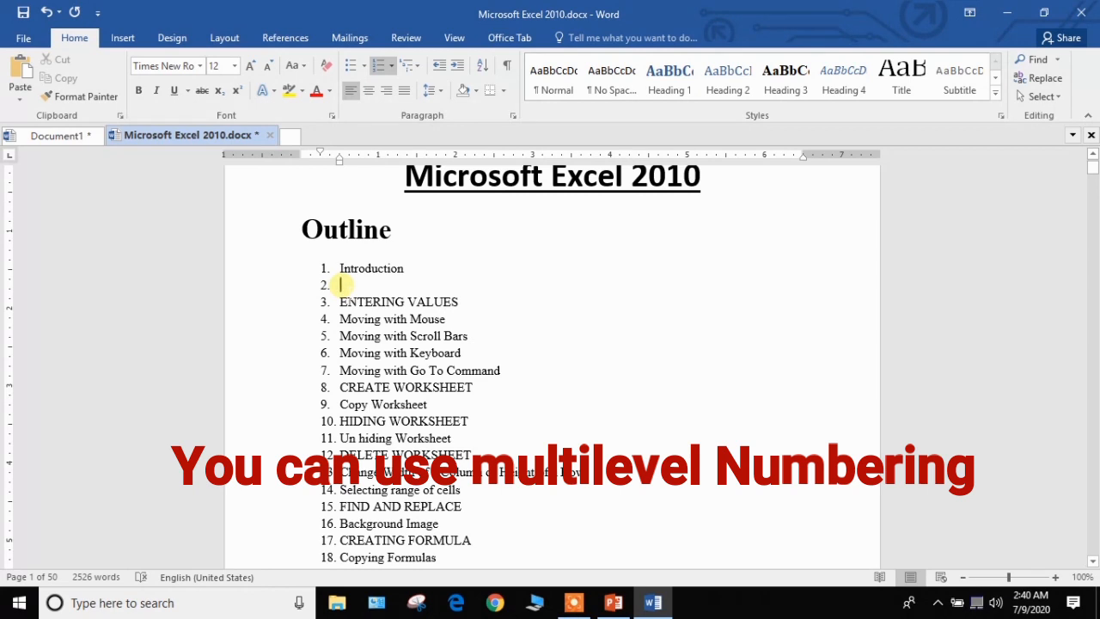
right_click(341, 284)
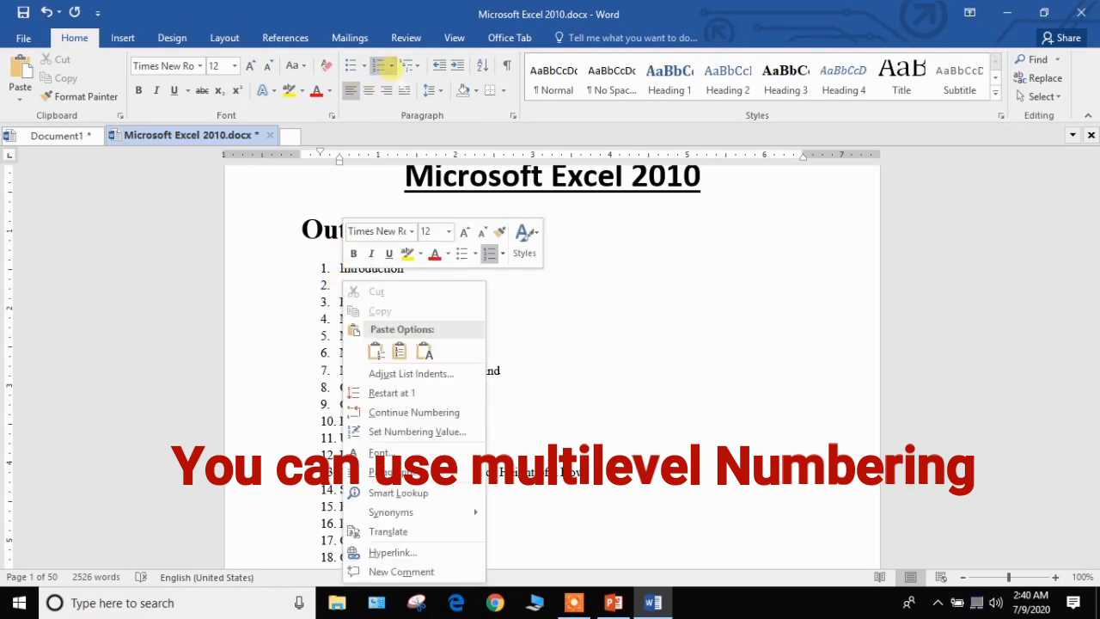
left_click(389, 66)
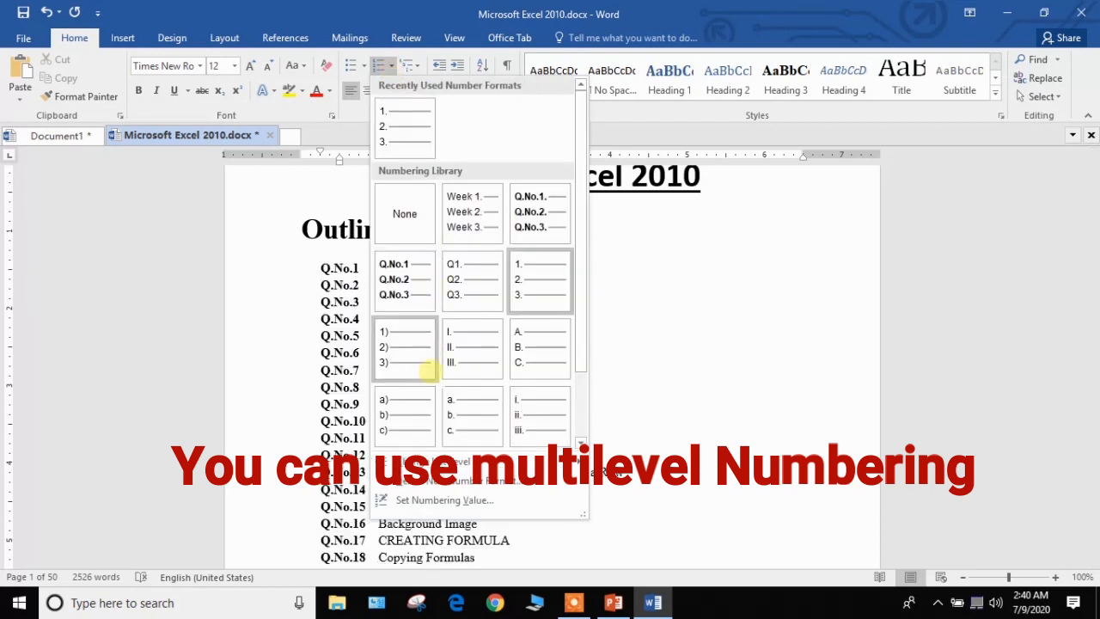
mouse_move(471, 460)
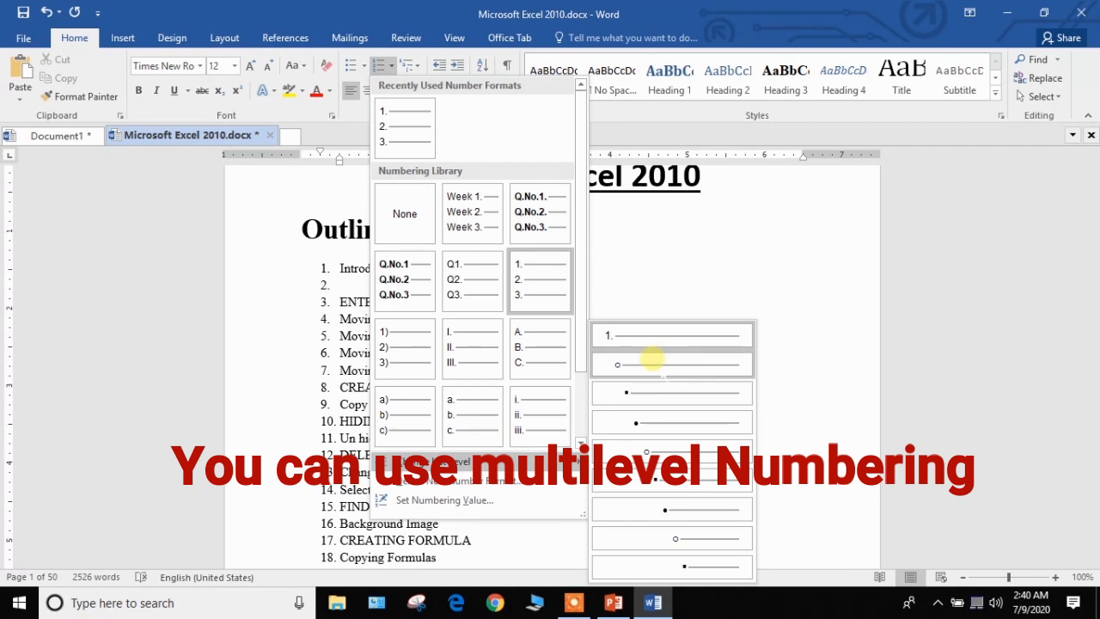
left_click(651, 362)
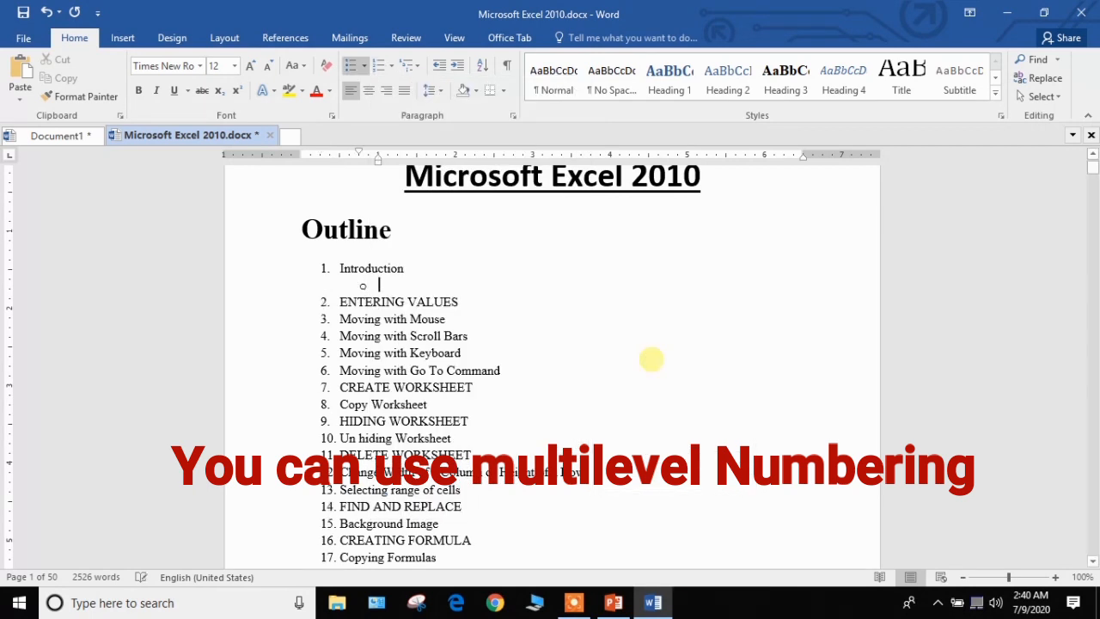
Step: Change the numbering of the empty sub-item below Introduction to 1.1, enter Intro as its text, and add an empty item 1.2
left_click(362, 285)
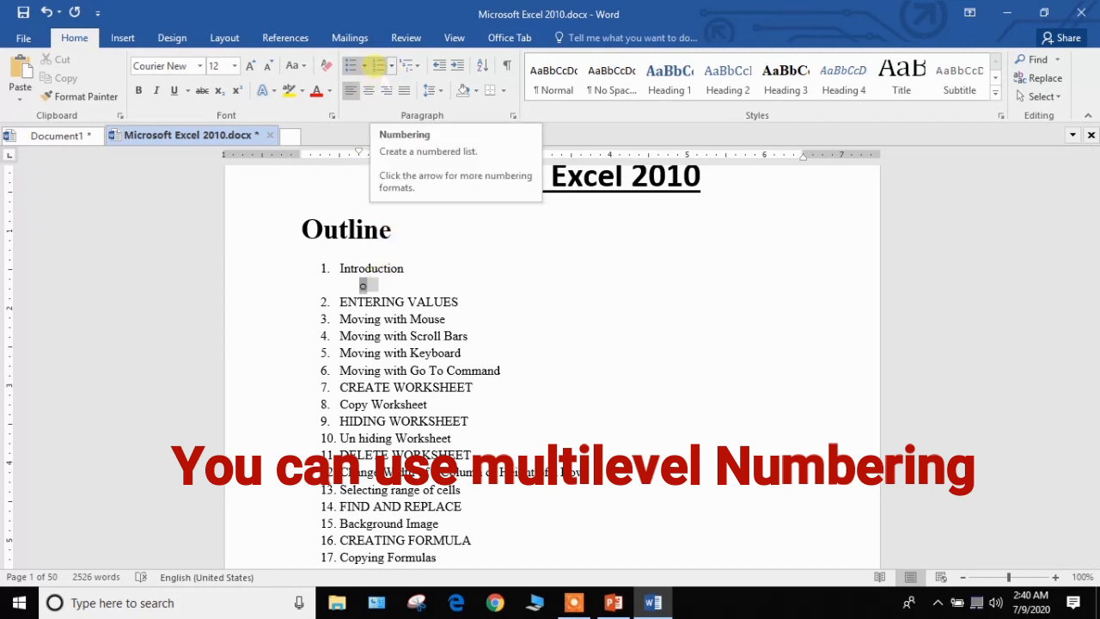
left_click(378, 65)
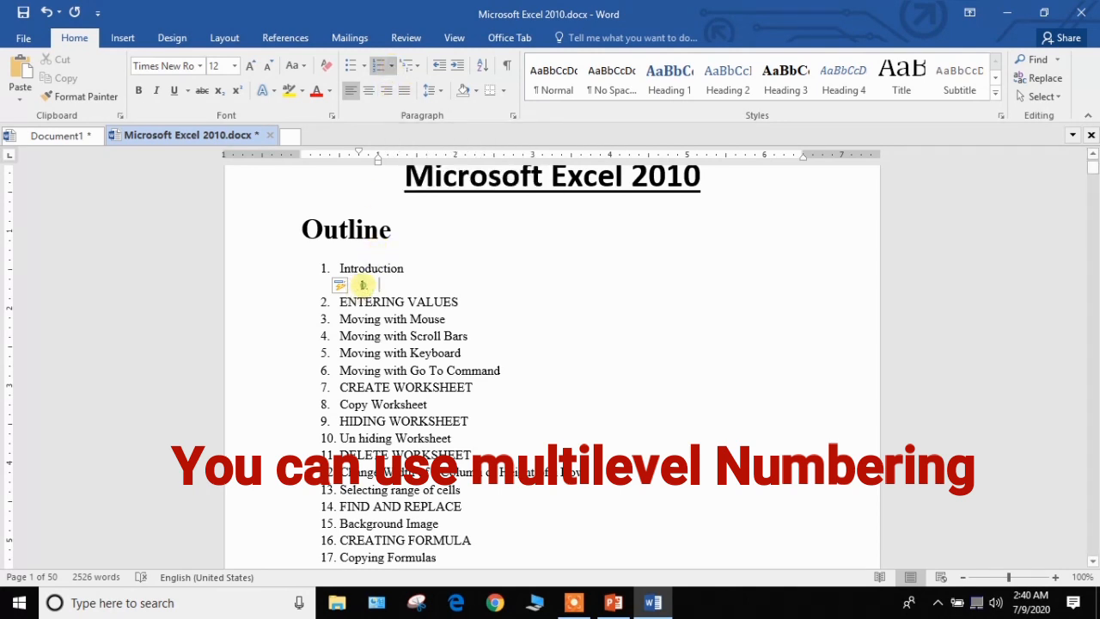
key("ctrl+z")
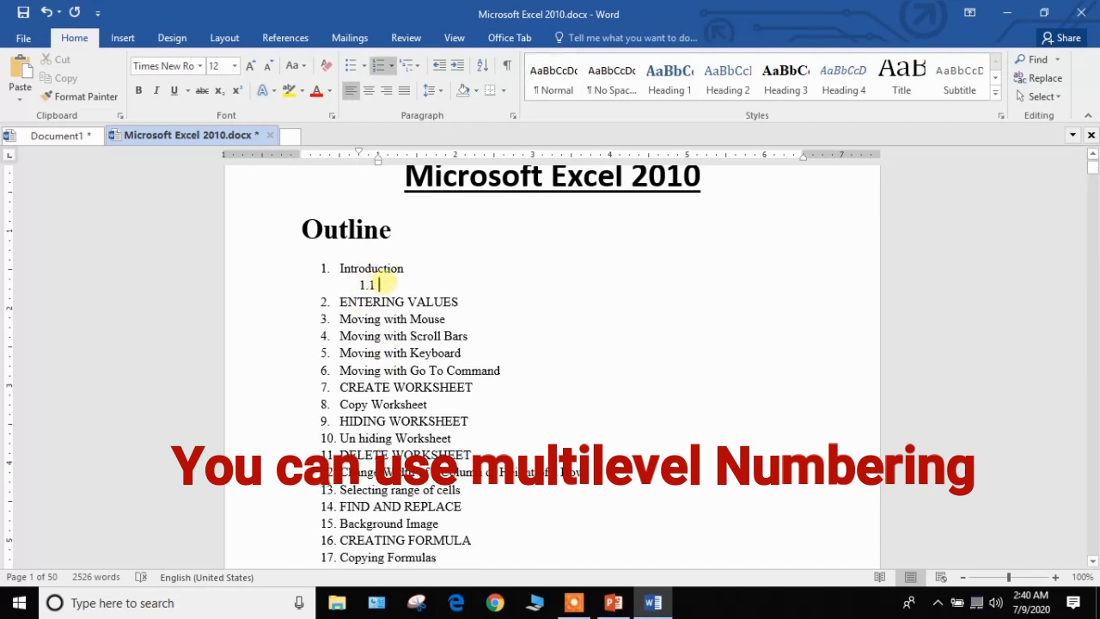
left_click(369, 285)
left_click(388, 286)
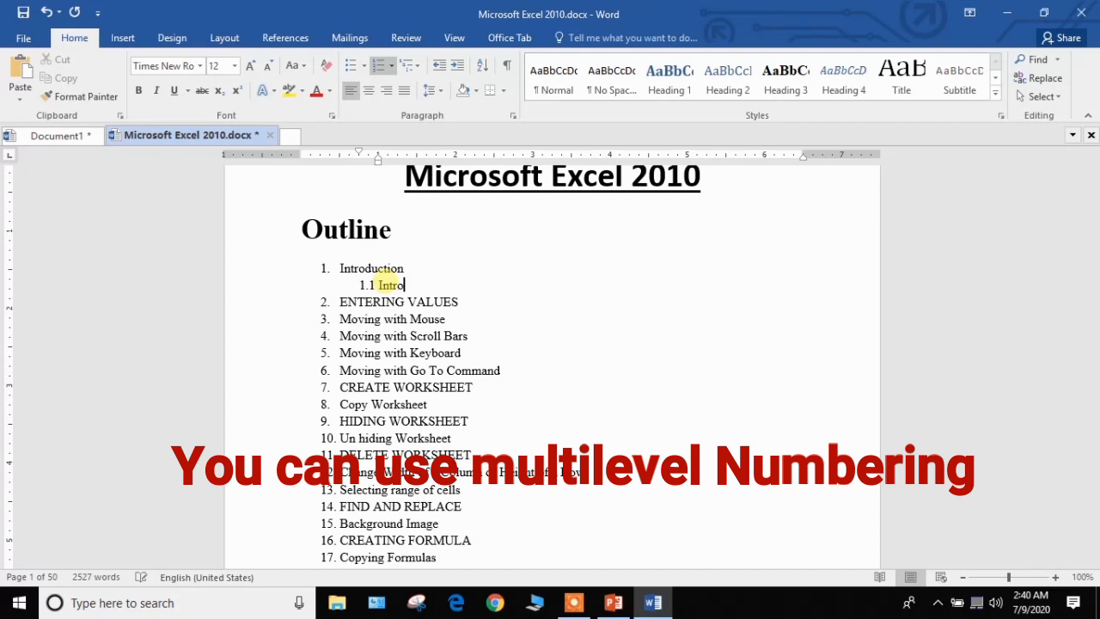
key("Return")
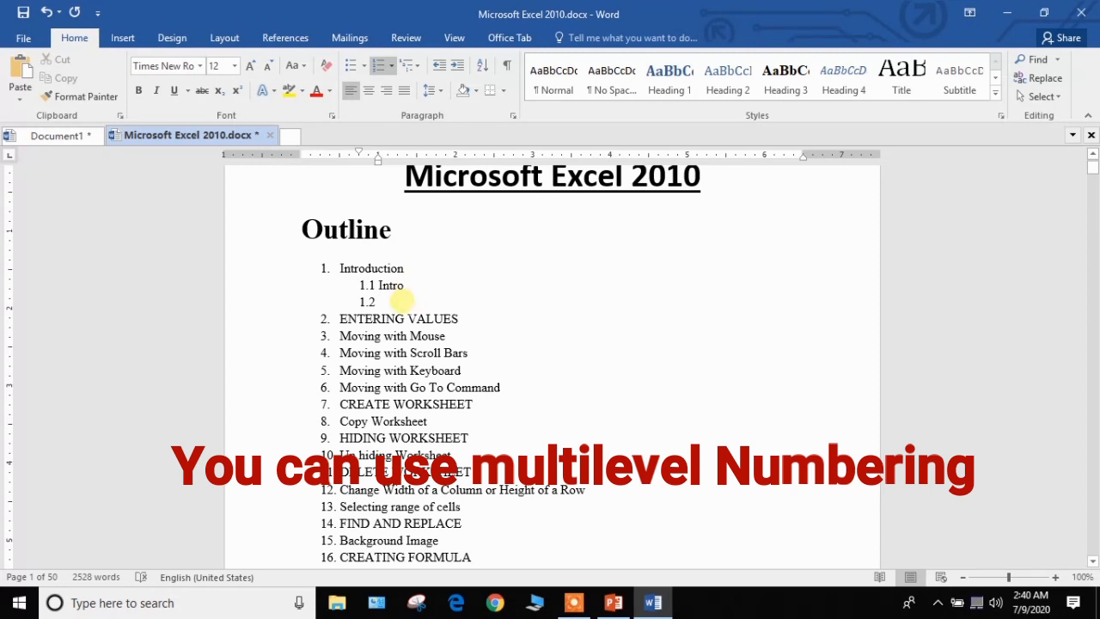
Step: Insert an item below ENTERING VALUES in the outline and give it second-level multilevel numbering 2.1
left_click(460, 317)
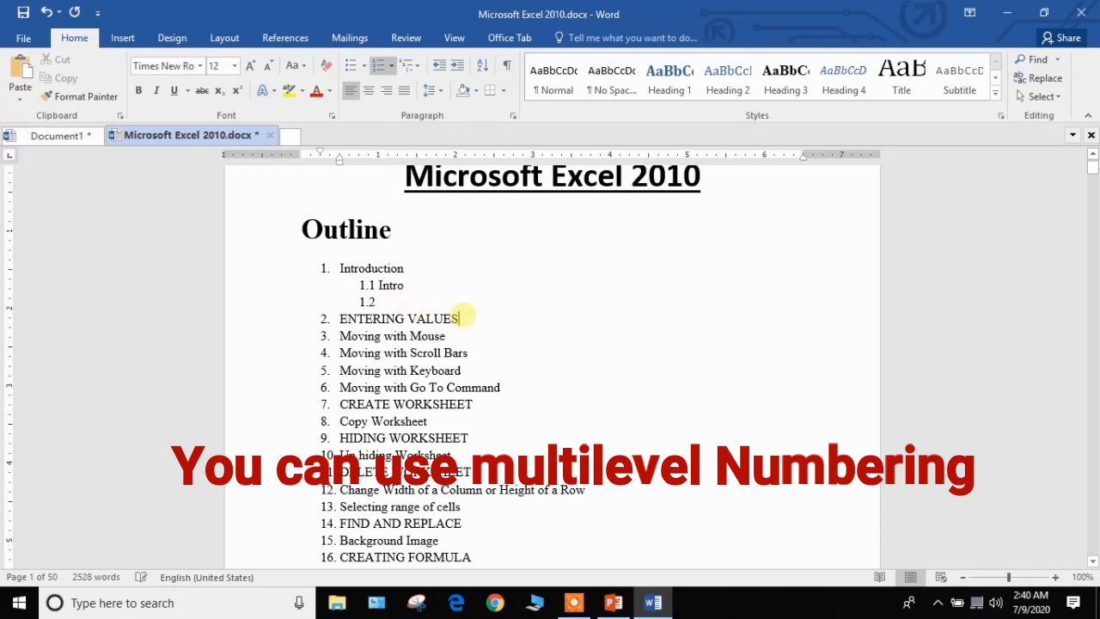
key("Return")
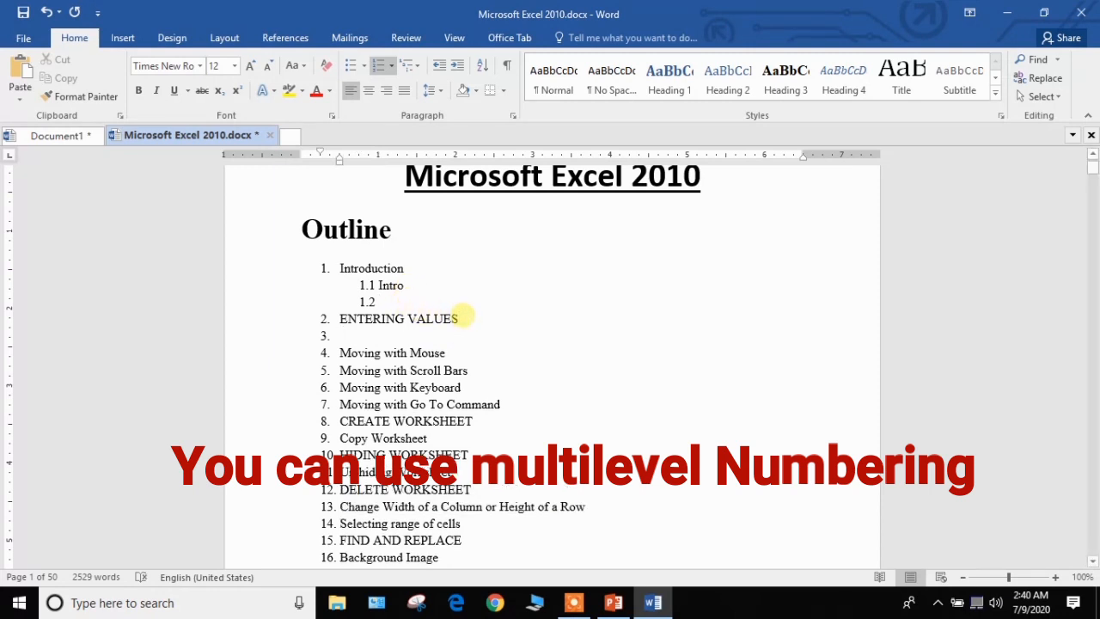
left_click(391, 65)
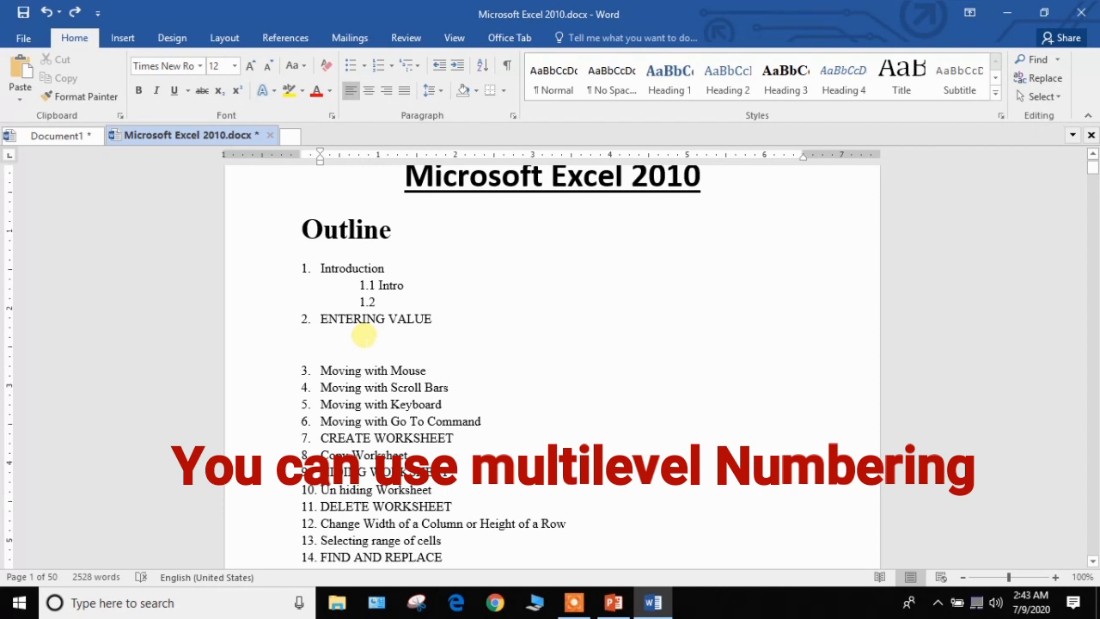
key("Delete")
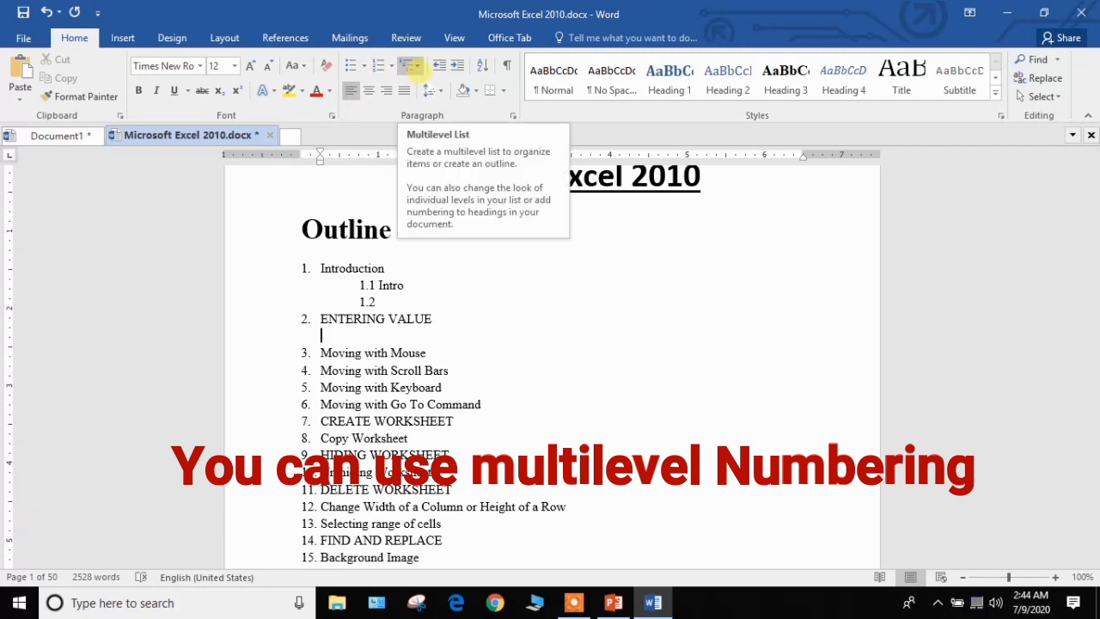
left_click(419, 71)
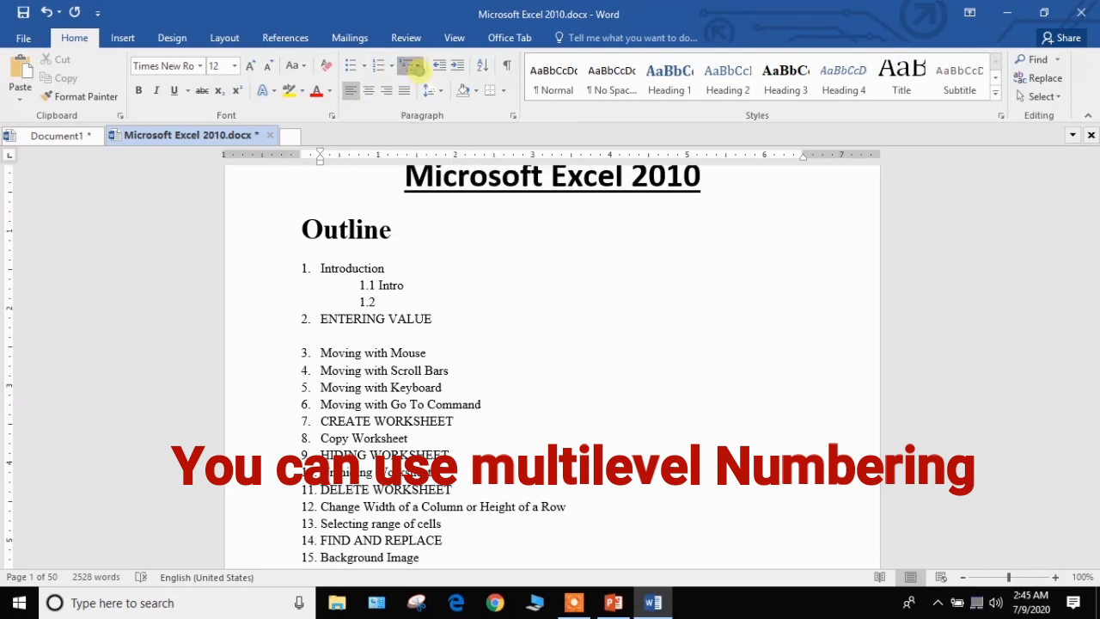
left_click(556, 218)
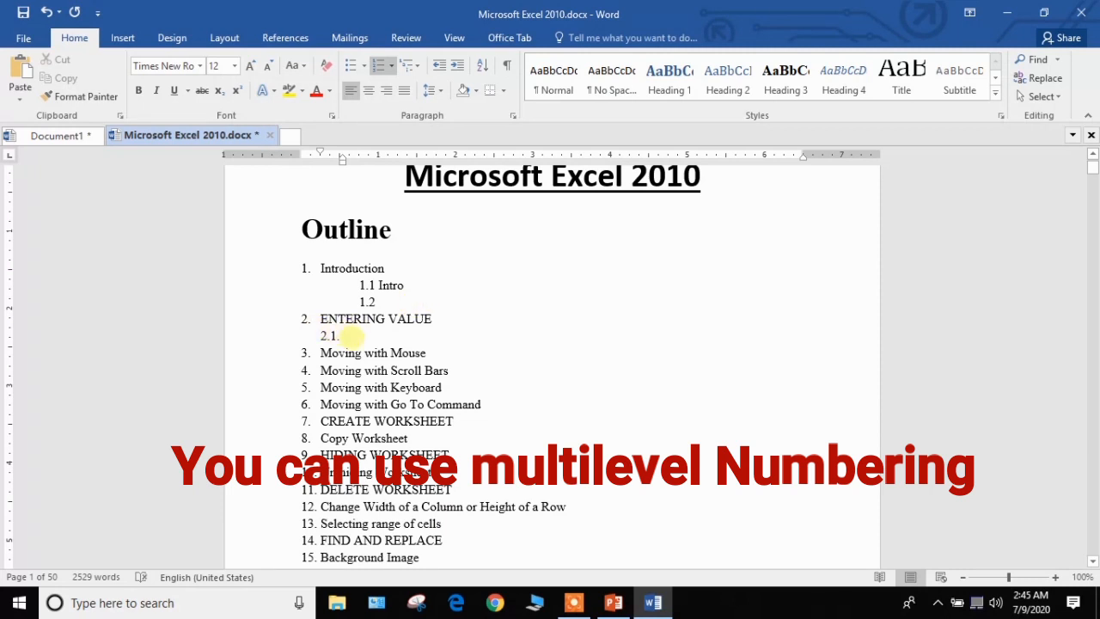
Step: Enter Values as the text of sub-item 2.1. and add an empty sub-item 2.2. below it
type("he")
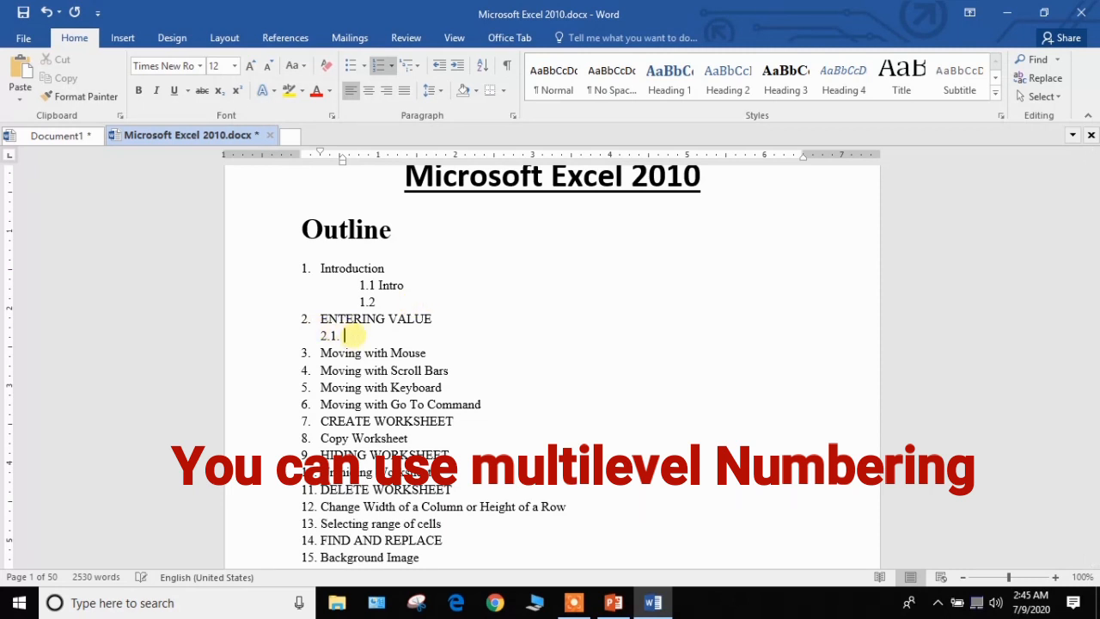
type("alues")
key("Return")
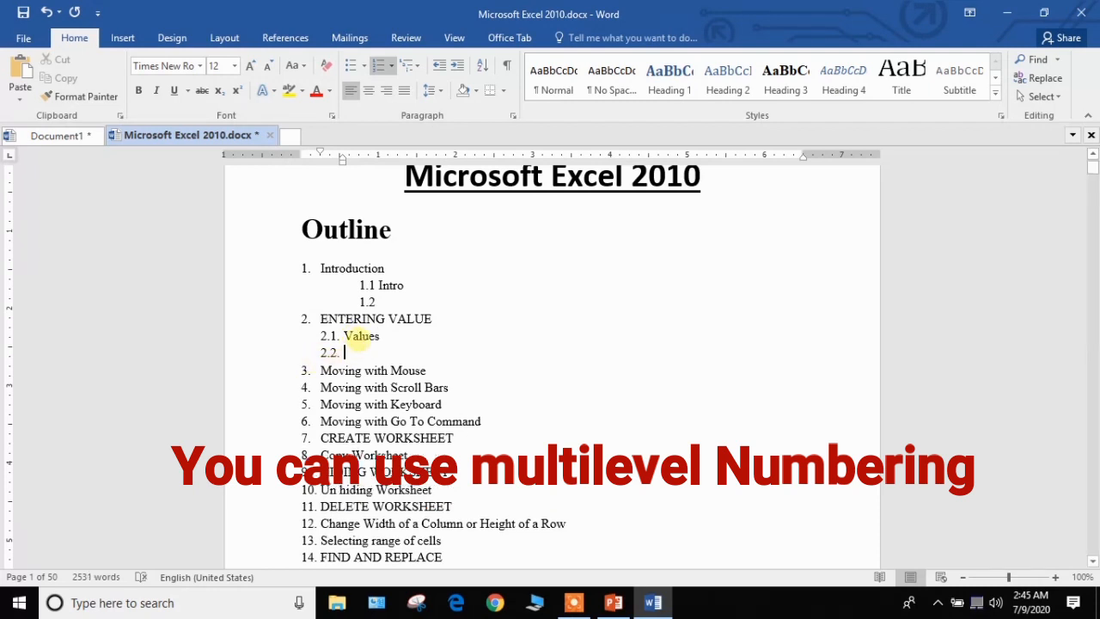
Step: Insert a page break before the Introduction heading that follows the outline list
scroll(365, 348, "down", 3)
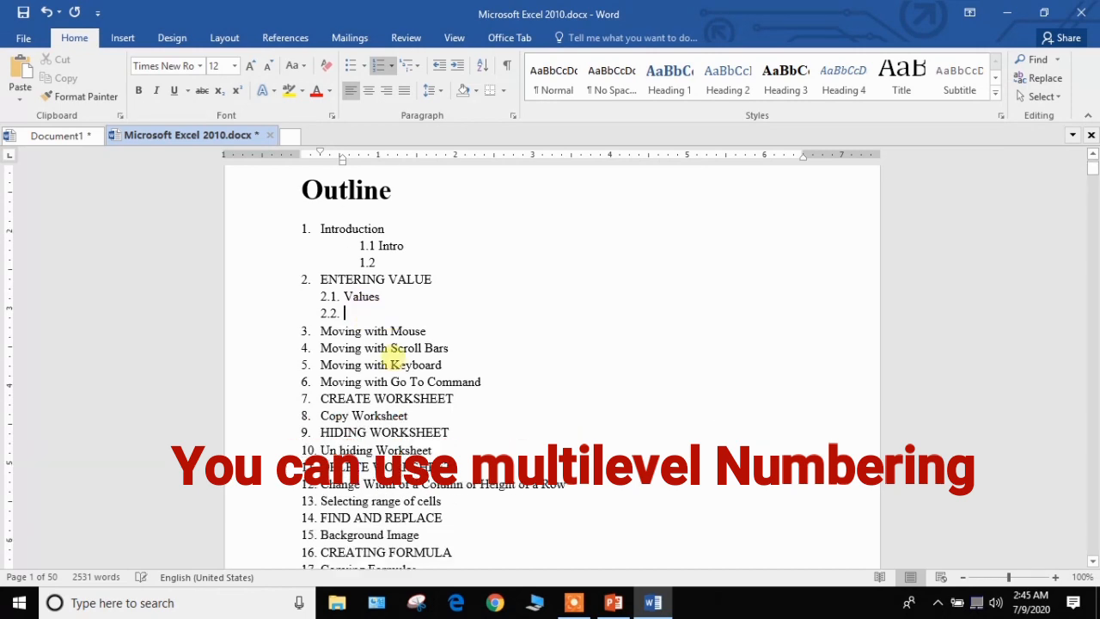
scroll(378, 293, "down", 2)
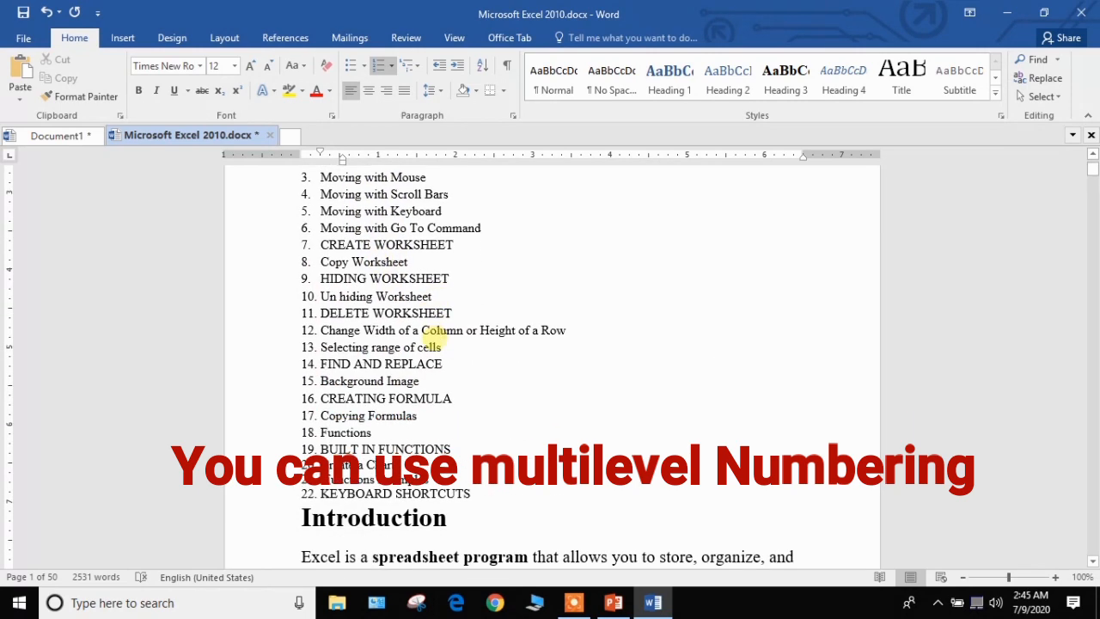
scroll(430, 330, "down", 1)
left_click(302, 474)
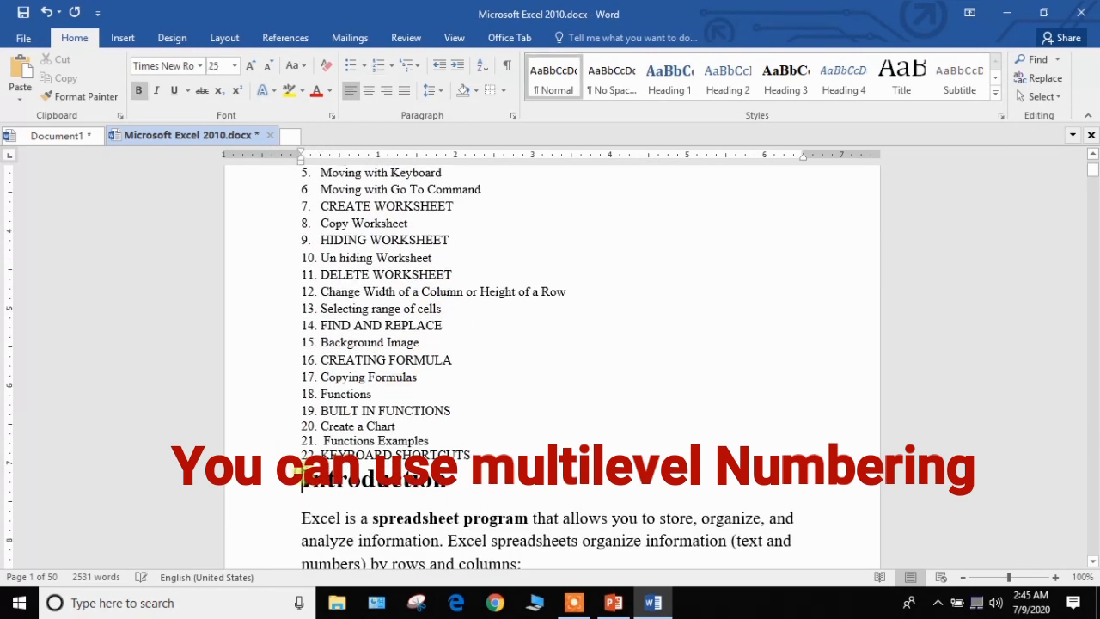
key("ctrl+Return")
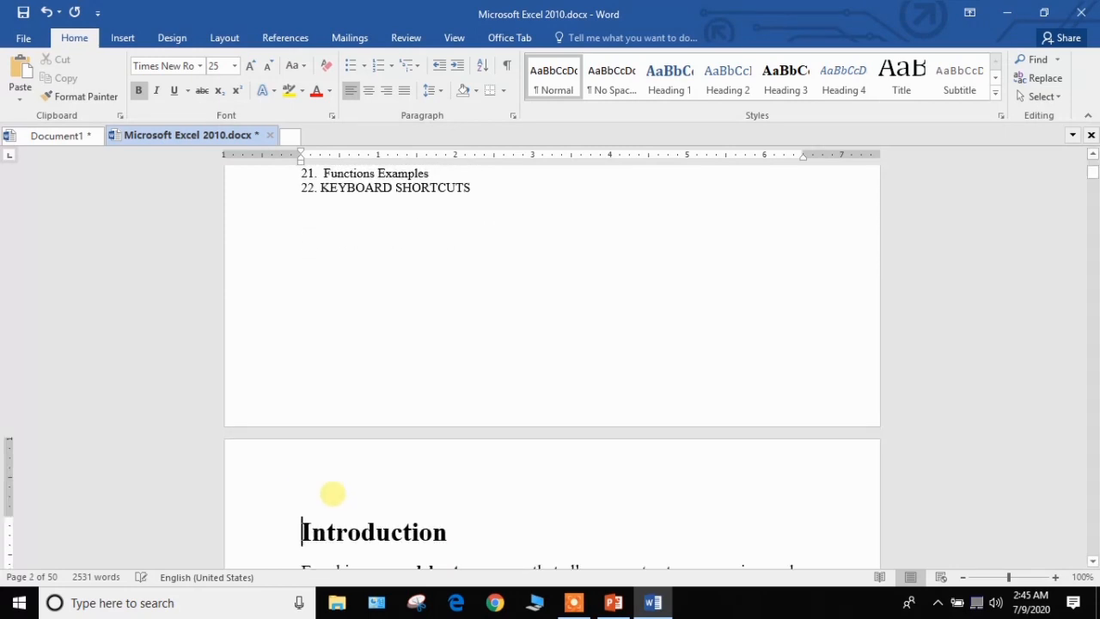
scroll(361, 487, "down", 1)
scroll(516, 368, "up", 10)
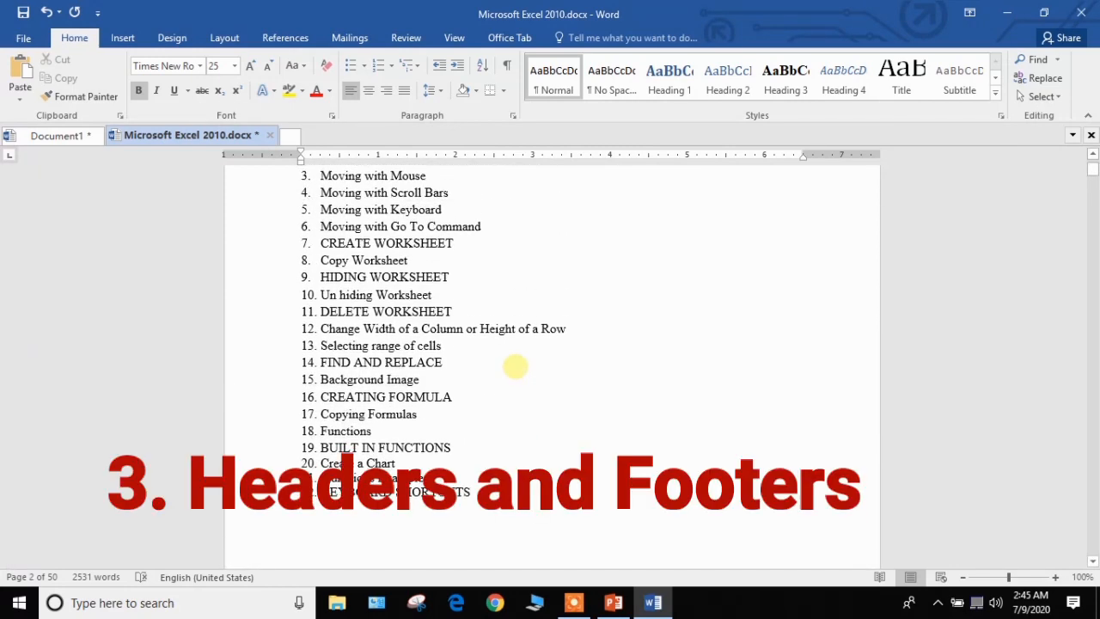
scroll(512, 366, "up", 7)
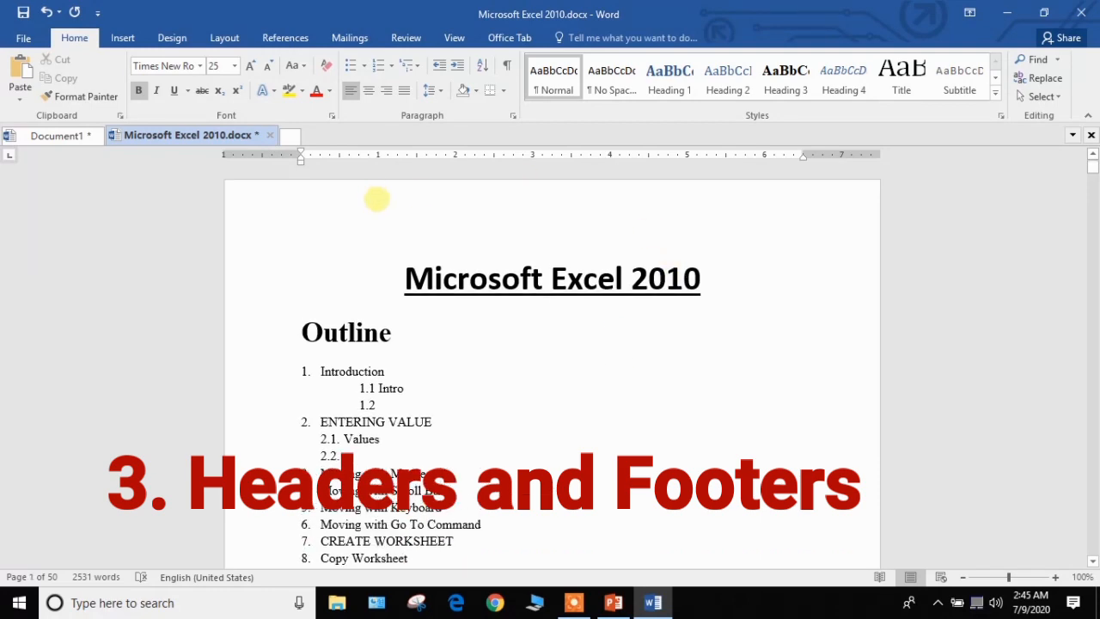
scroll(511, 211, "down", 15)
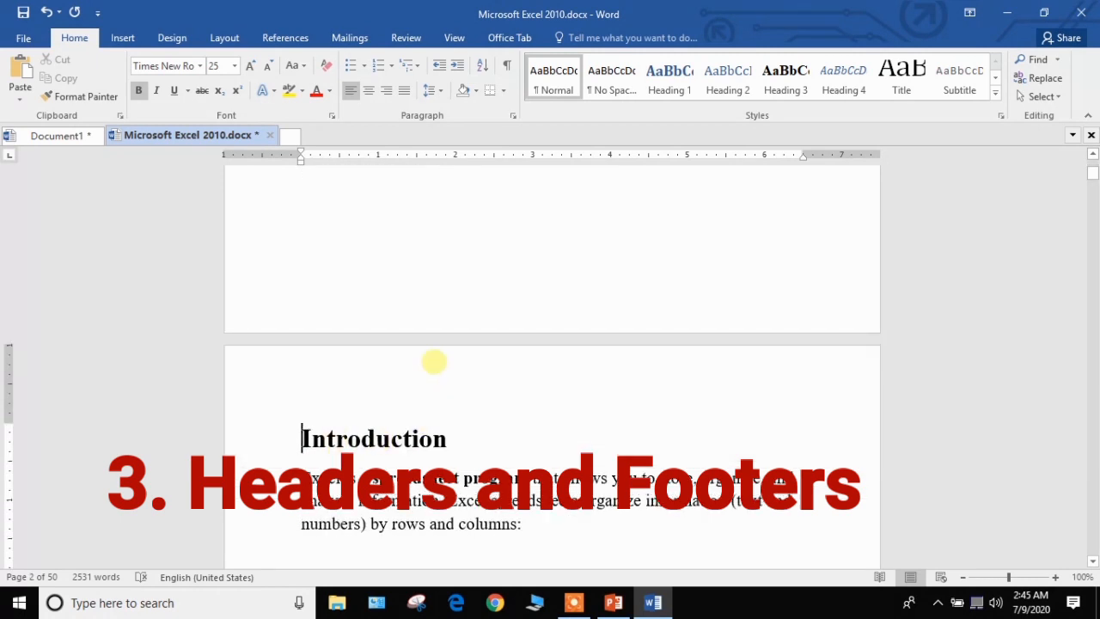
double_click(434, 361)
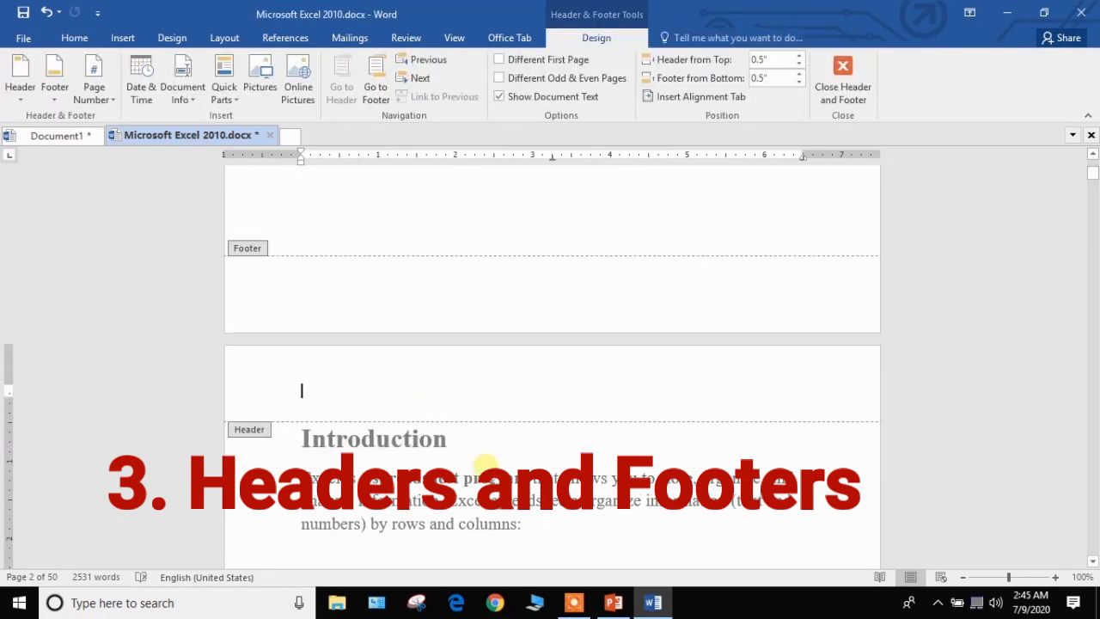
double_click(490, 445)
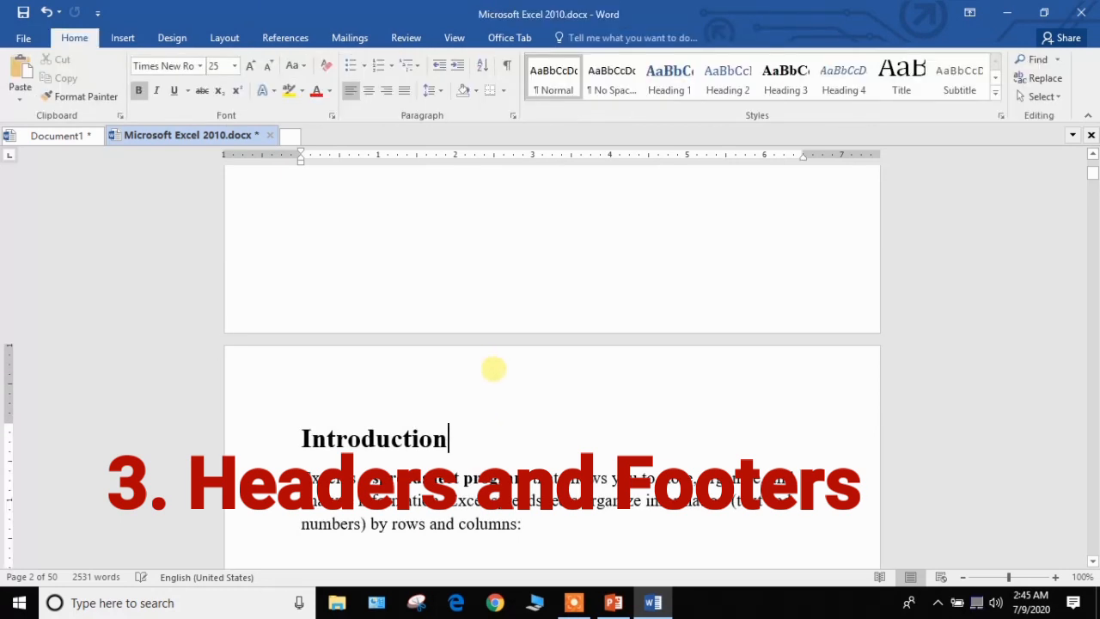
Step: Enter Chapter 01 in the page header above the Introduction heading and return to the document body
double_click(493, 368)
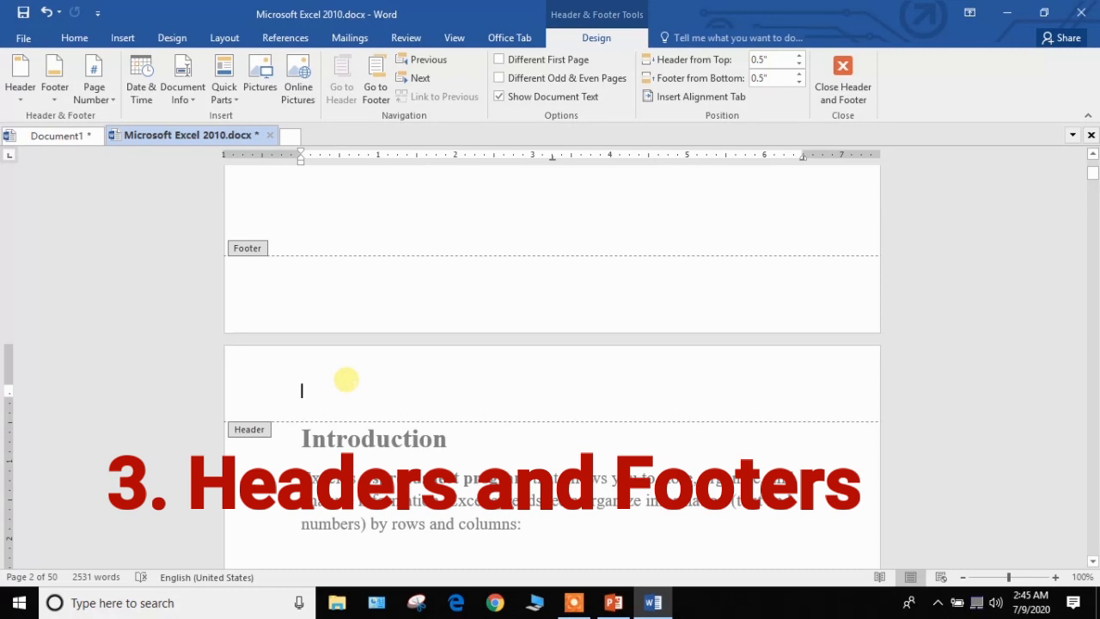
type("Chap")
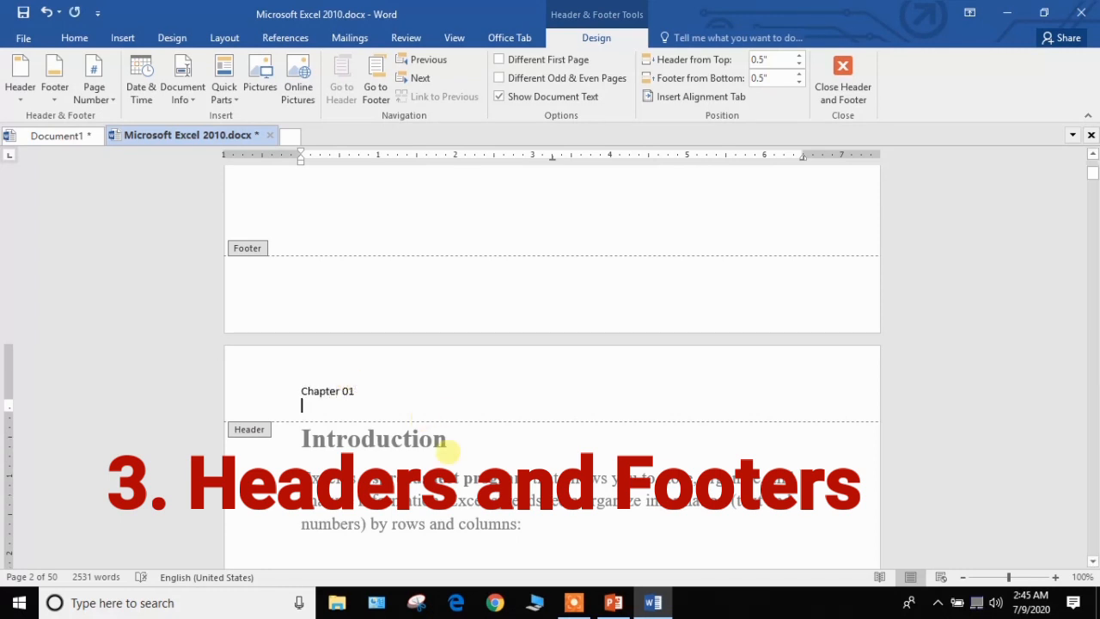
type("ter 01")
key("Return")
scroll(373, 388, "down", 3)
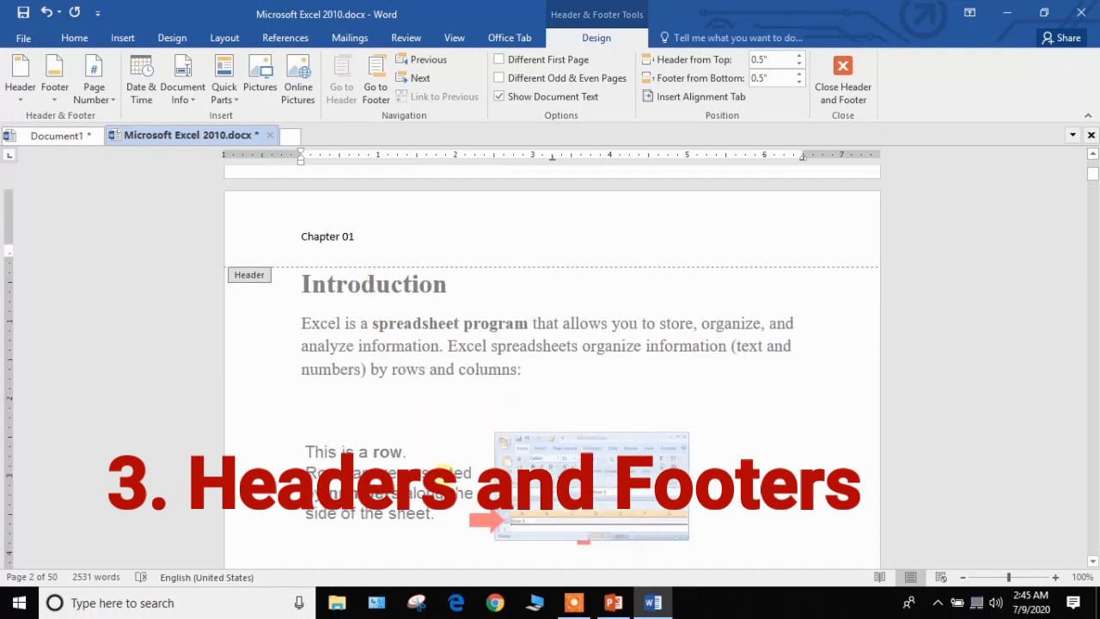
double_click(449, 428)
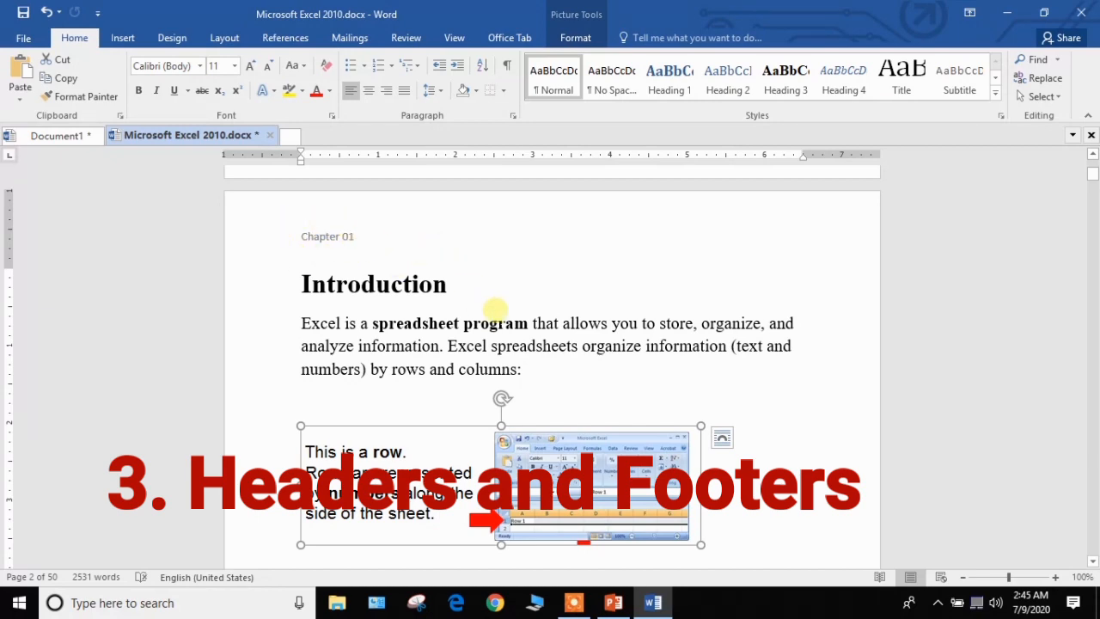
Step: Insert a Plain Number 3 page number at the bottom of the page through the page 2 footer and return to the document body
scroll(490, 301, "down", 3)
scroll(629, 430, "down", 7)
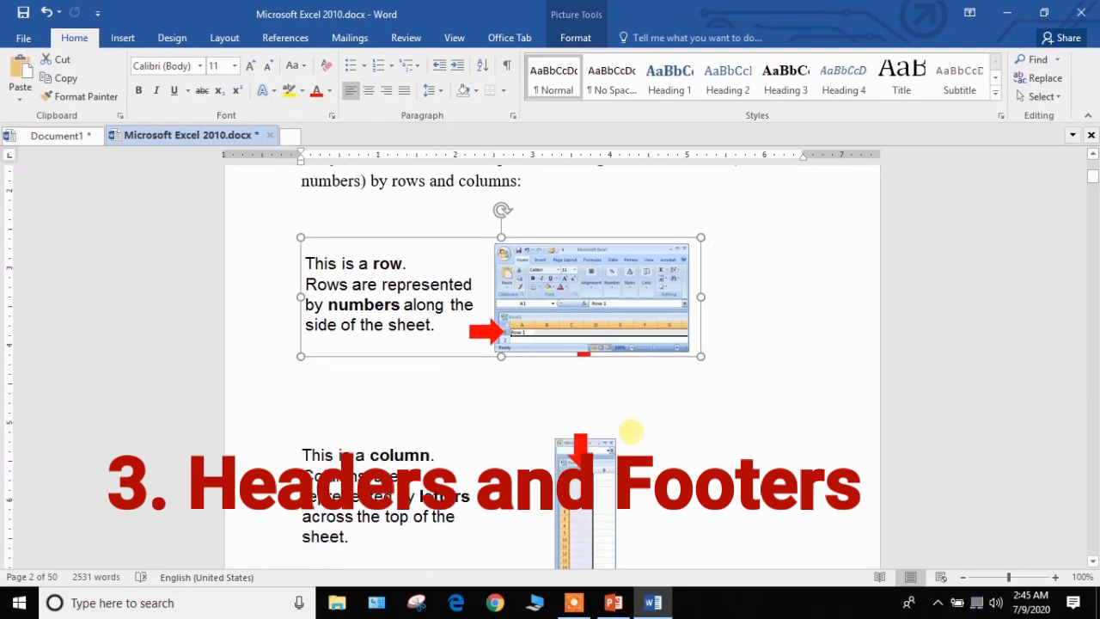
scroll(630, 427, "down", 2)
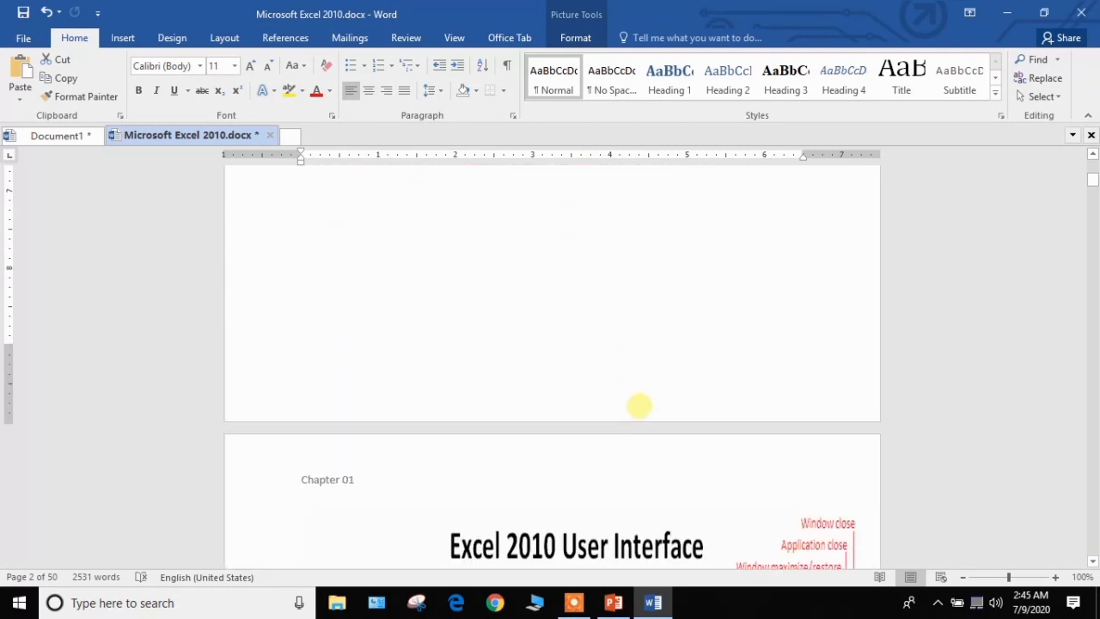
double_click(643, 393)
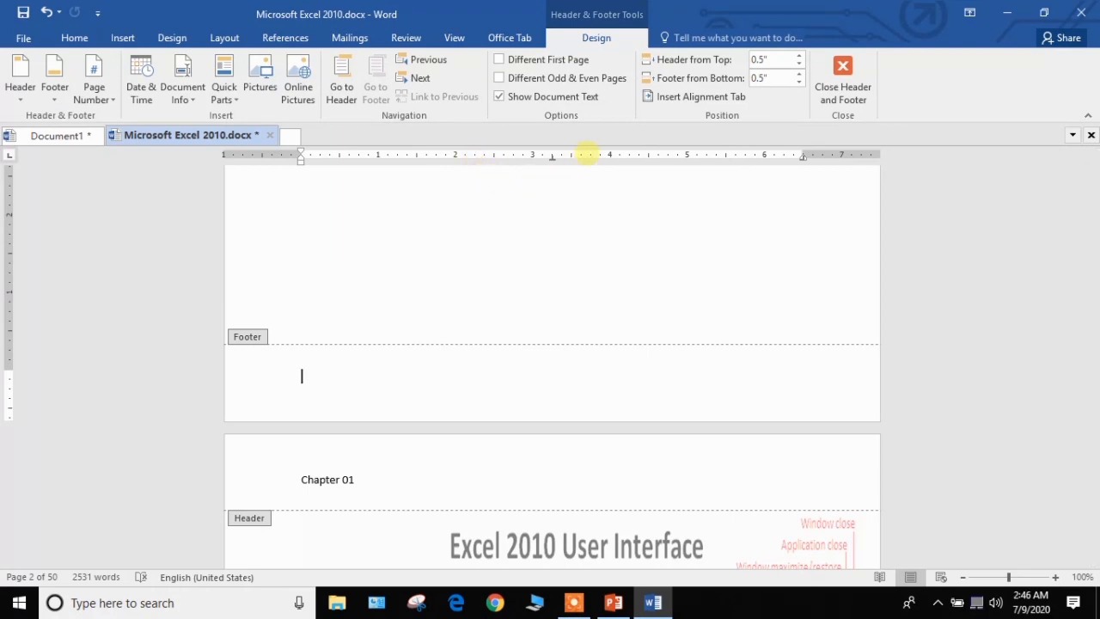
left_click(122, 38)
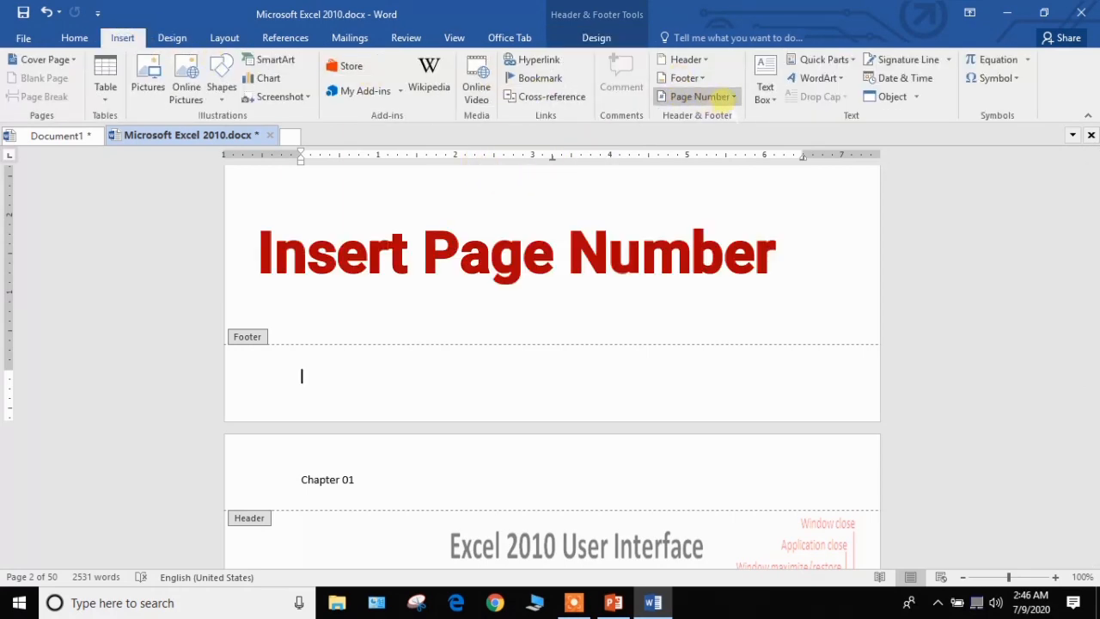
left_click(720, 96)
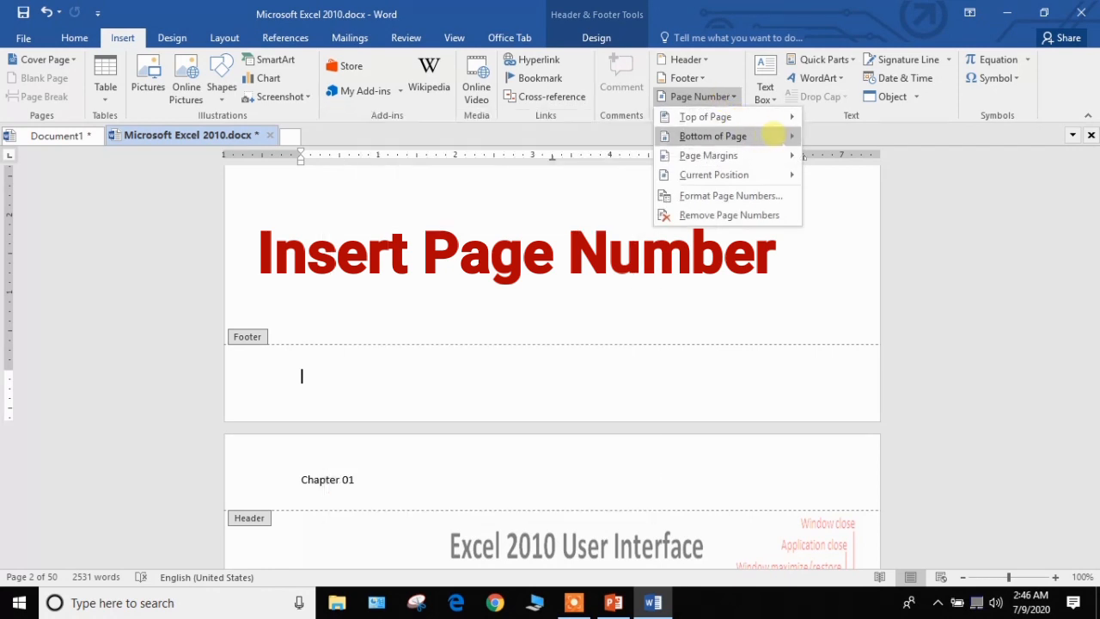
mouse_move(772, 134)
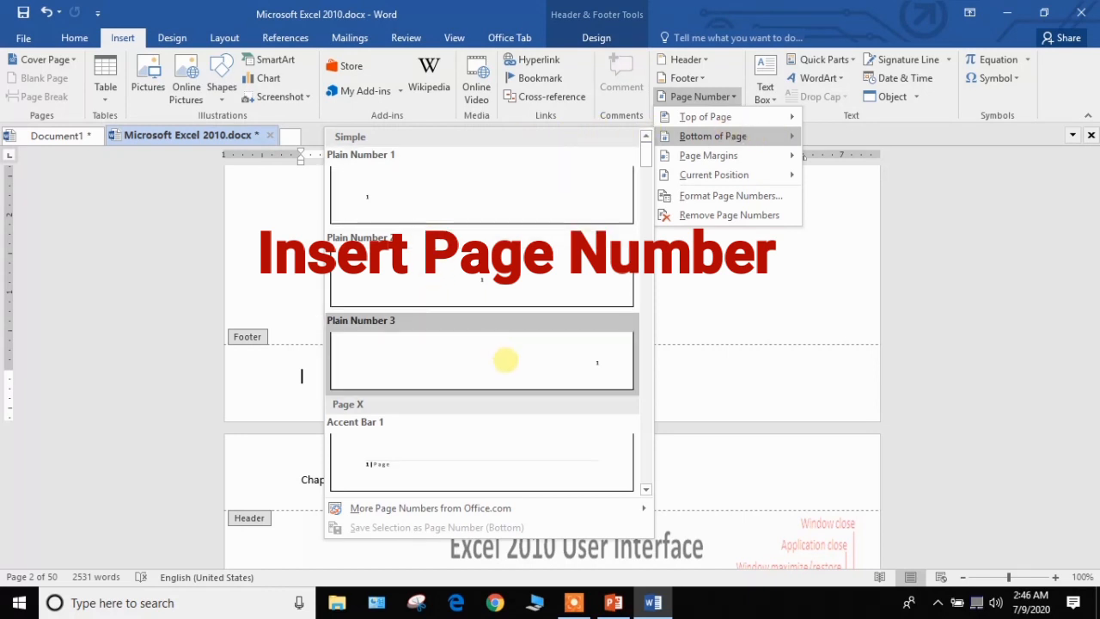
left_click(524, 361)
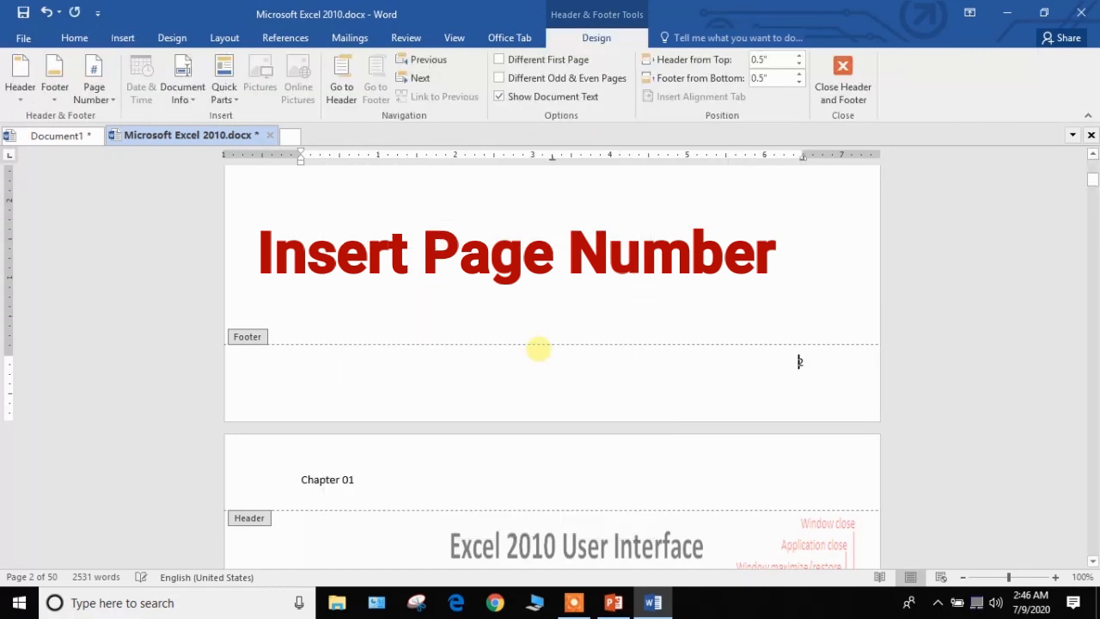
double_click(658, 291)
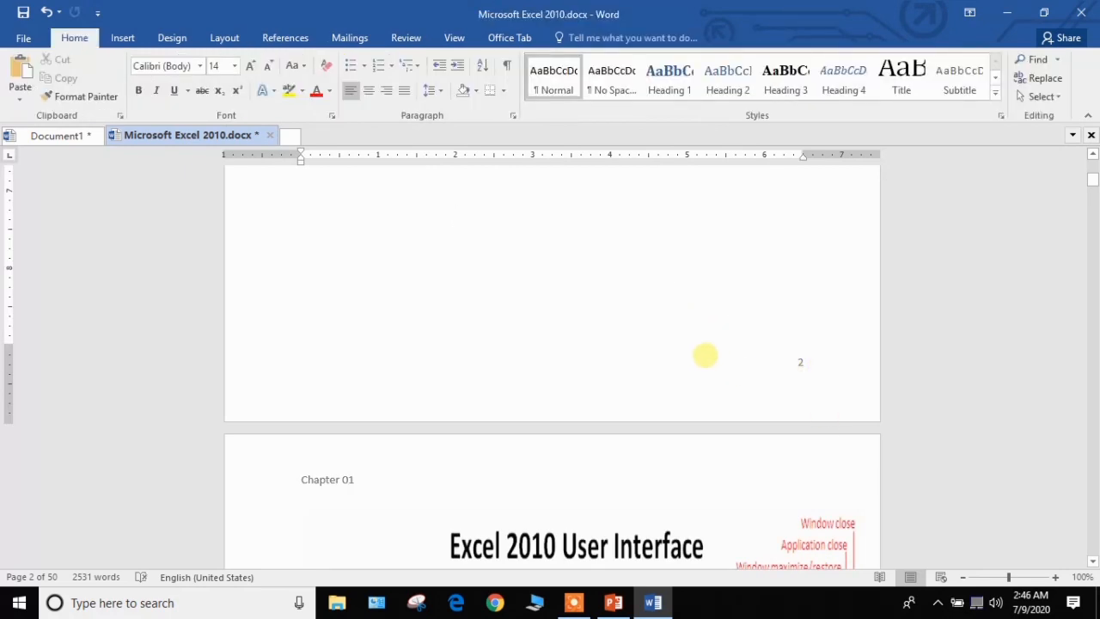
scroll(704, 355, "down", 5)
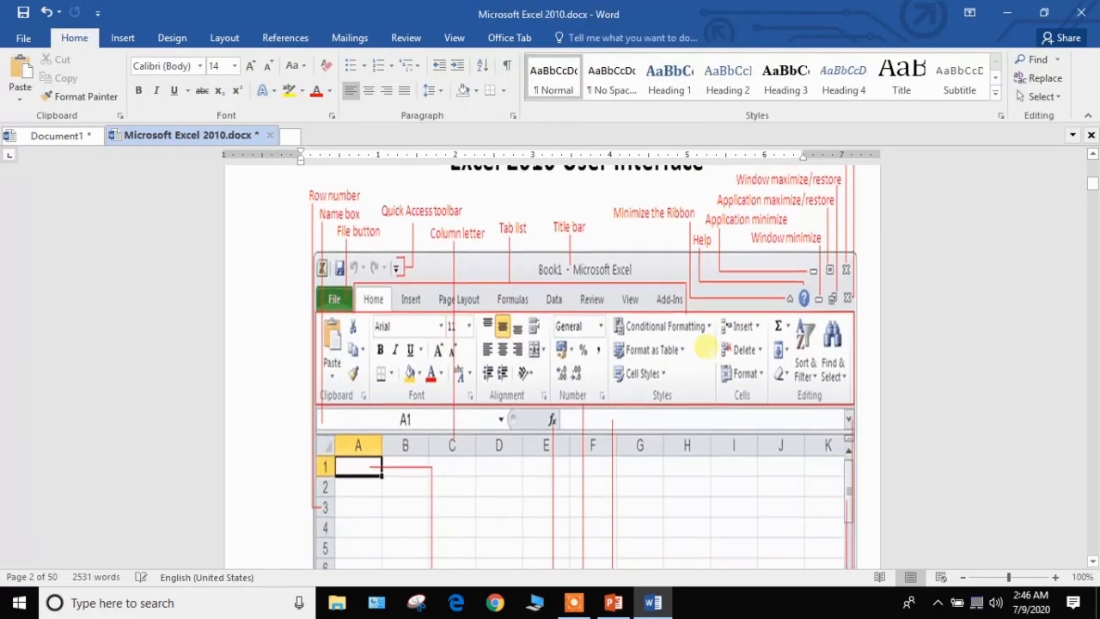
Step: Examine the page headers and page numbers from the Excel 2010 user interface picture through the ENTERING VALUES page
scroll(705, 344, "down", 12)
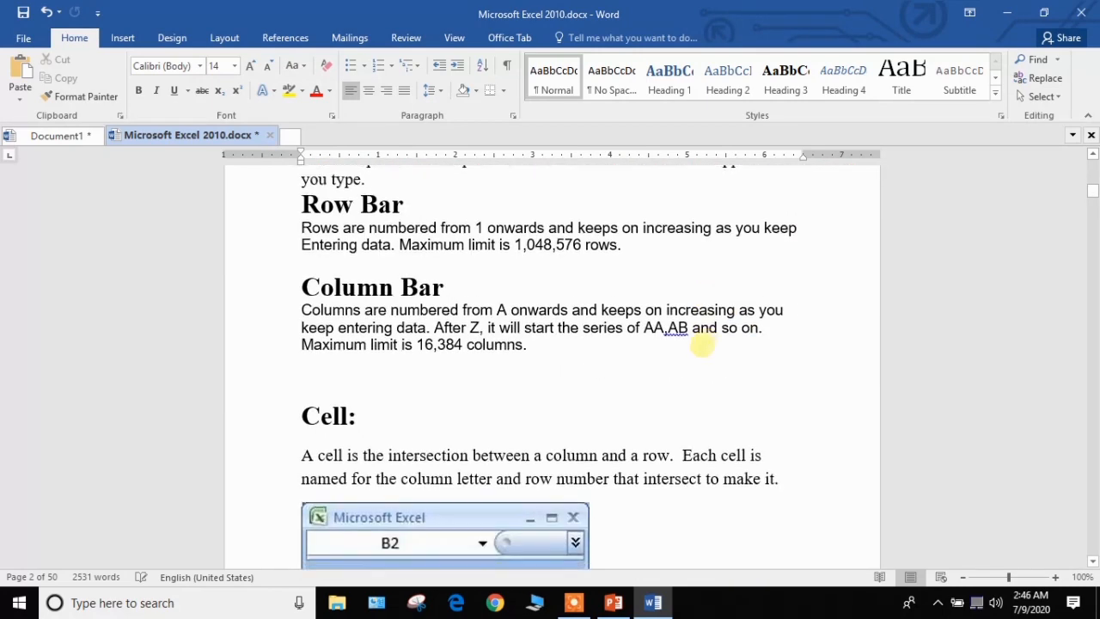
scroll(702, 344, "down", 5)
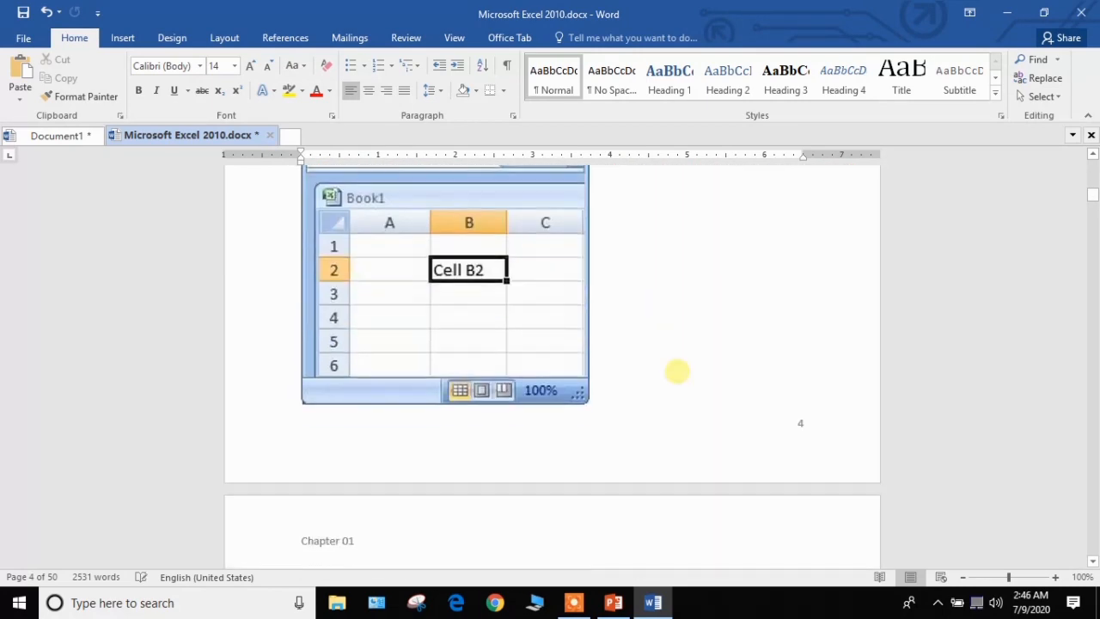
scroll(639, 393, "down", 5)
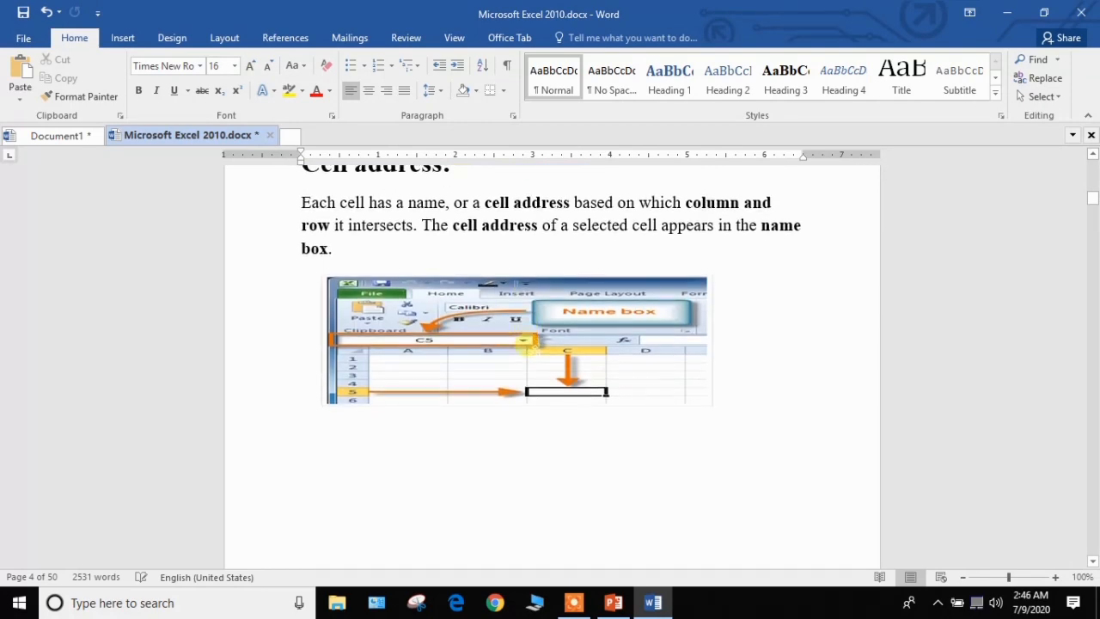
scroll(545, 329, "down", 7)
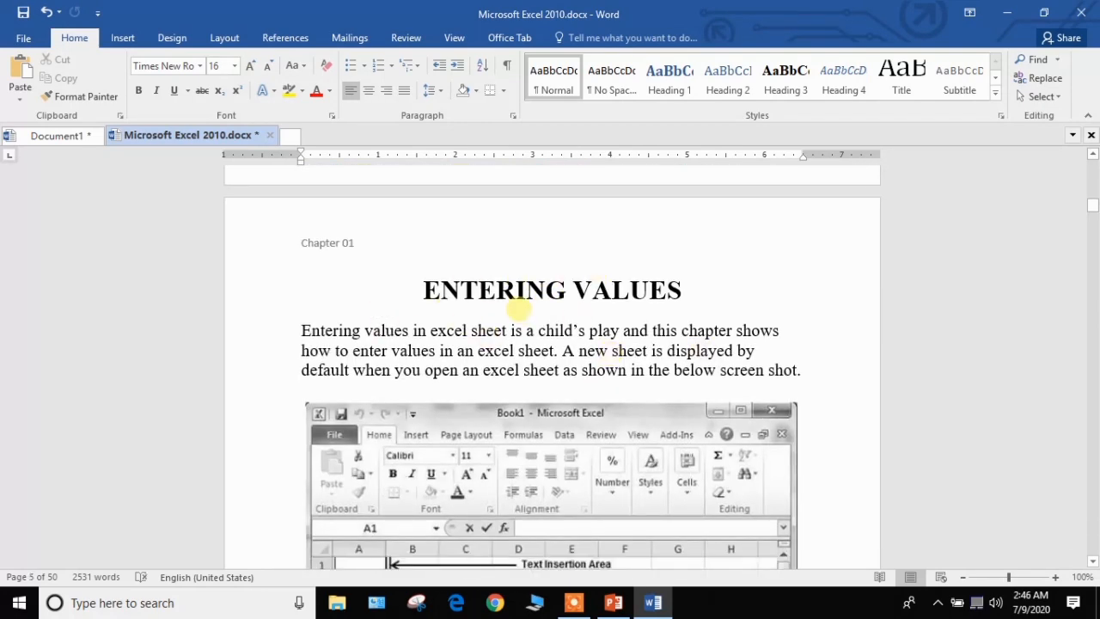
scroll(340, 242, "up", 9)
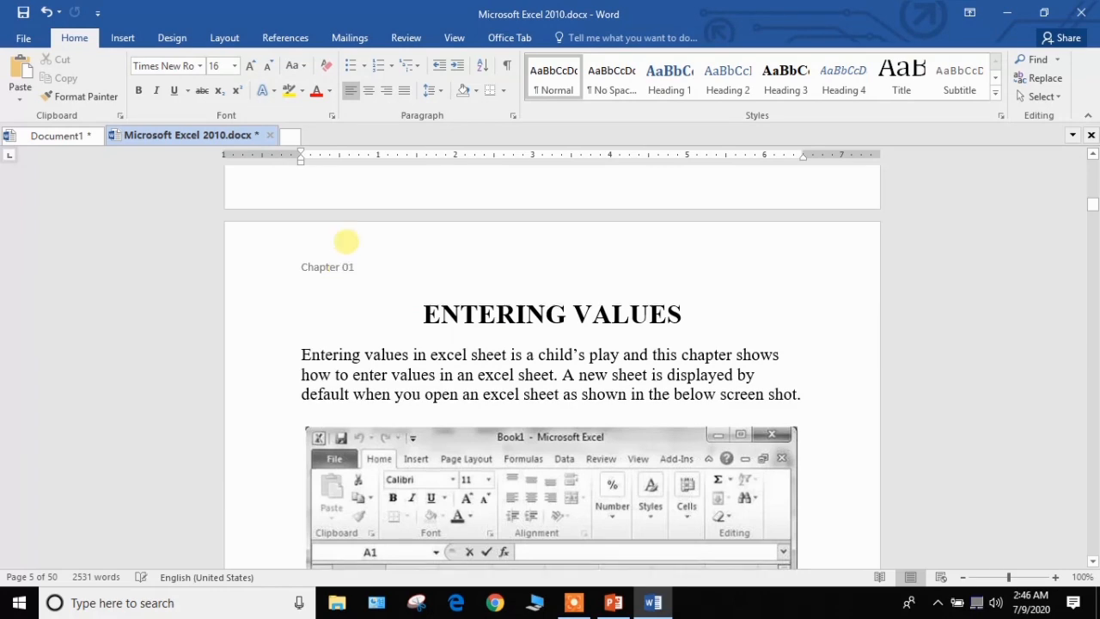
scroll(346, 241, "down", 3)
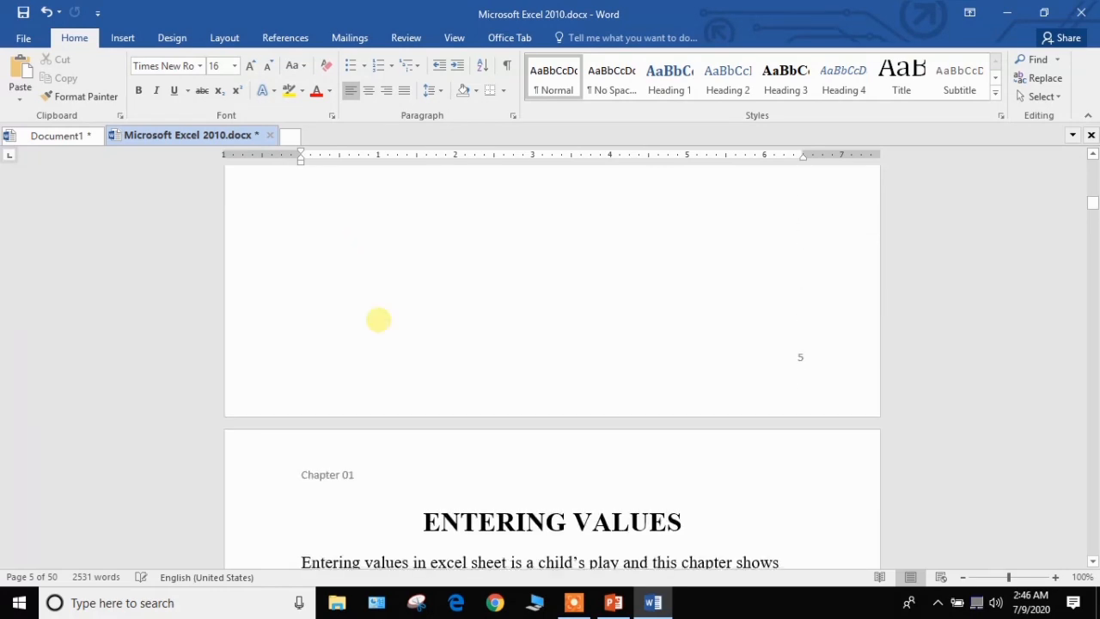
scroll(413, 508, "down", 1)
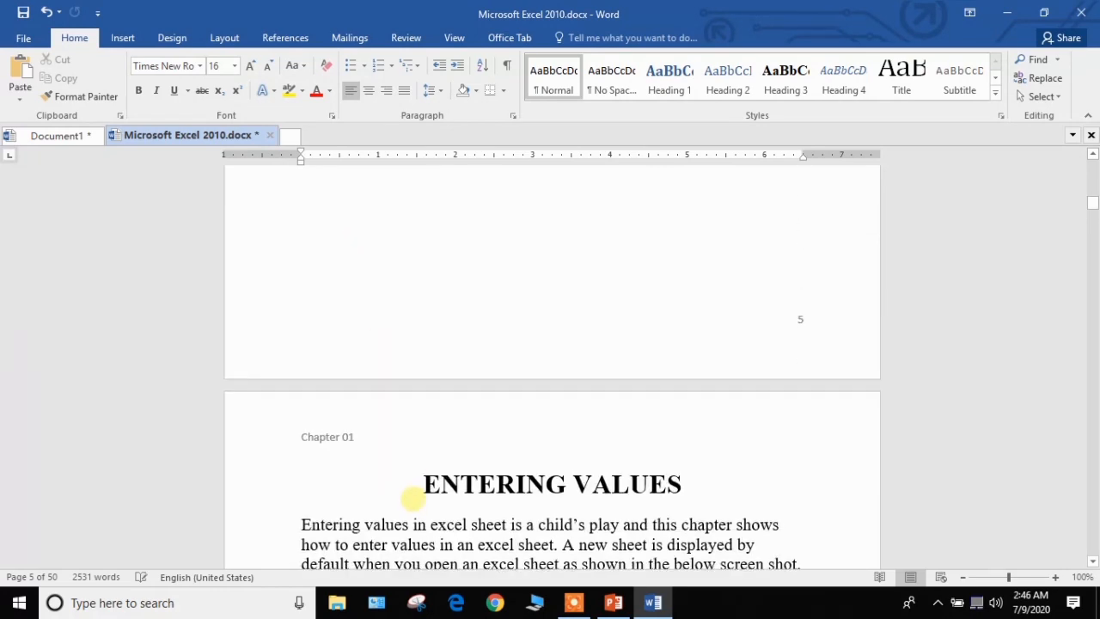
scroll(413, 486, "up", 10)
scroll(415, 469, "up", 3)
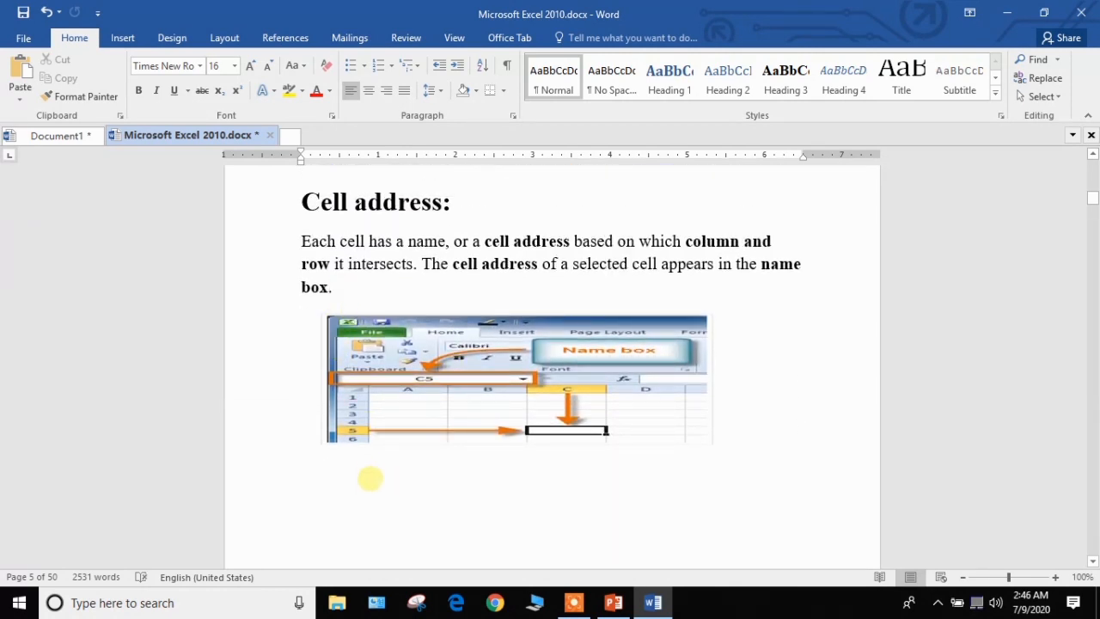
Step: Insert a page break below the name box picture that follows the Cell address paragraph
left_click(367, 469)
scroll(370, 430, "down", 1)
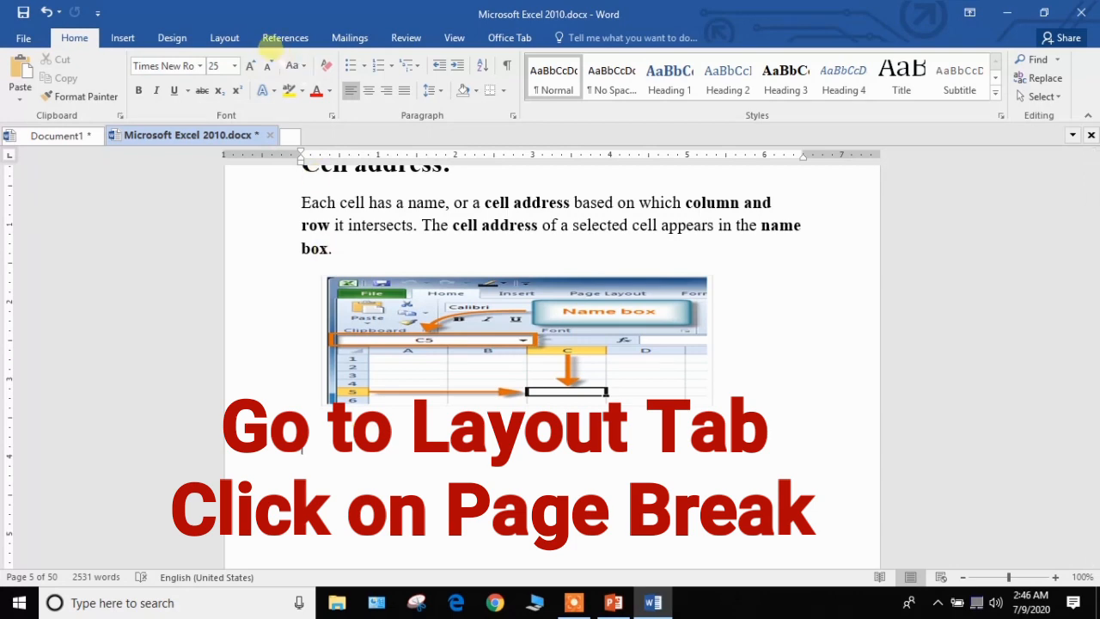
left_click(224, 38)
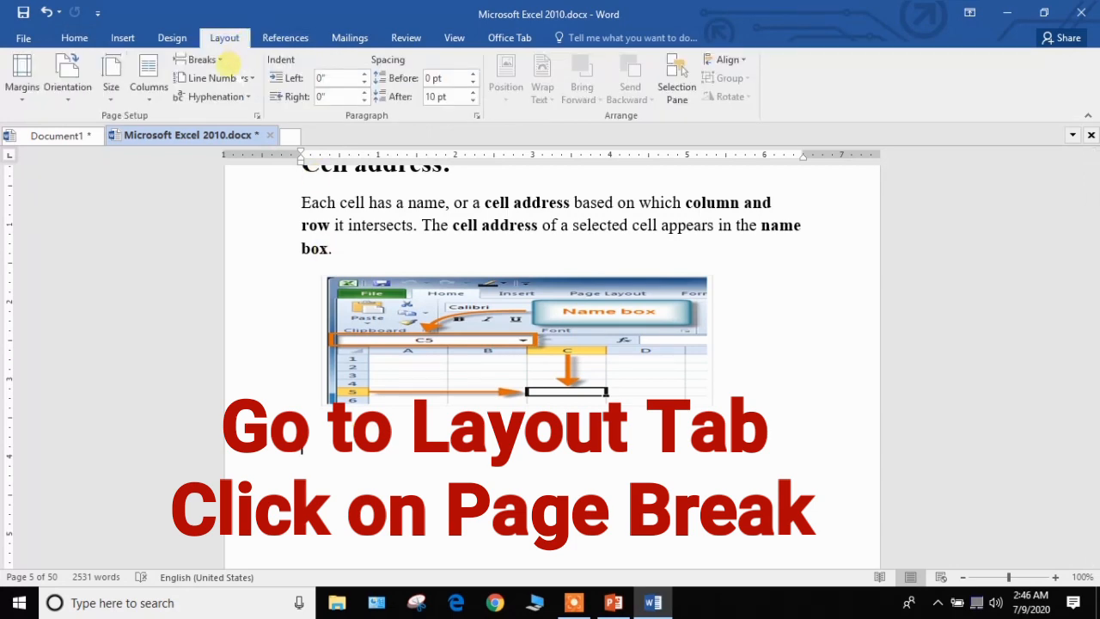
left_click(206, 59)
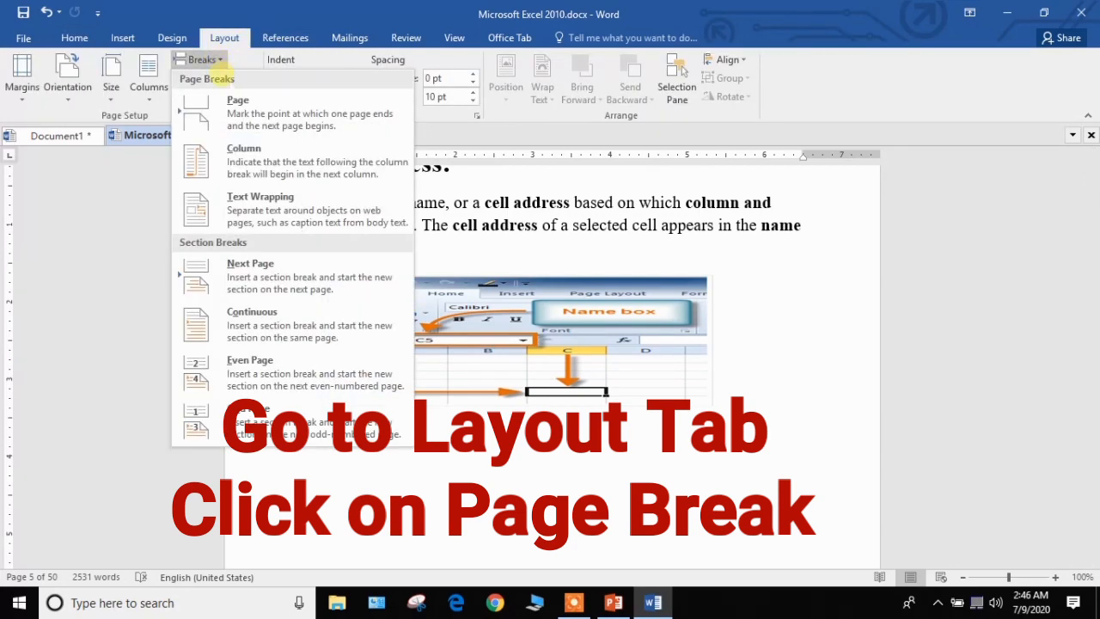
left_click(264, 111)
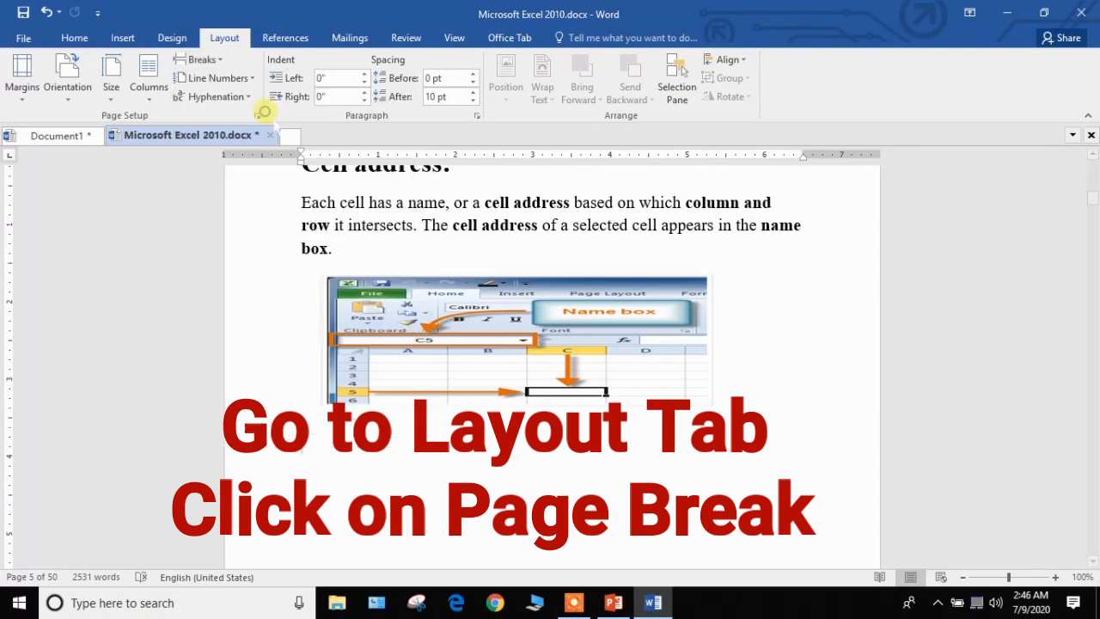
scroll(322, 274, "up", 5)
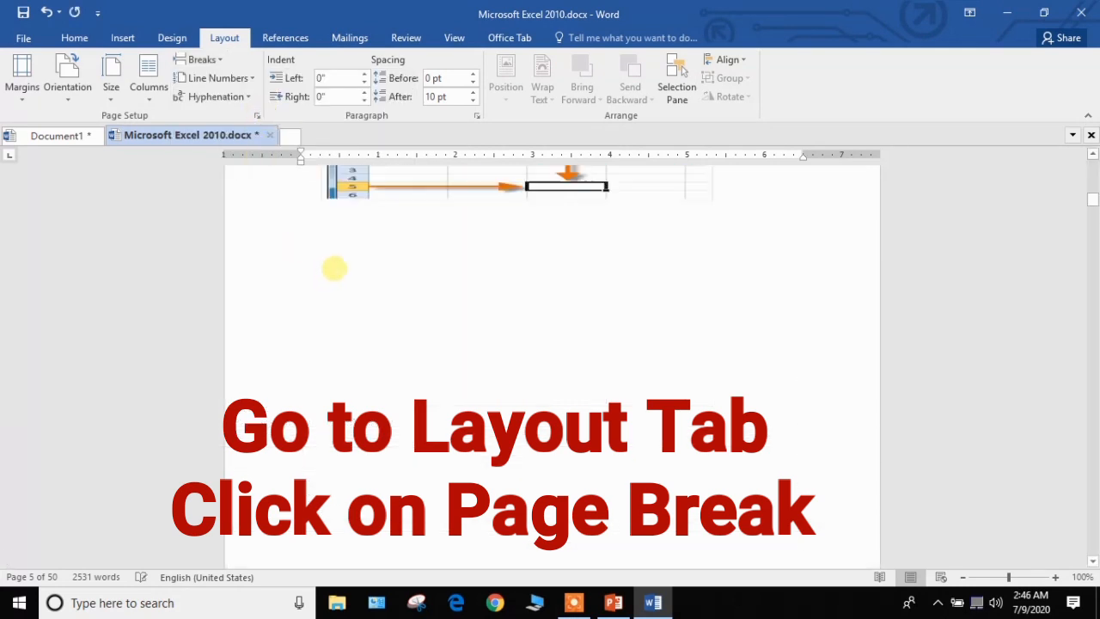
scroll(334, 269, "up", 3)
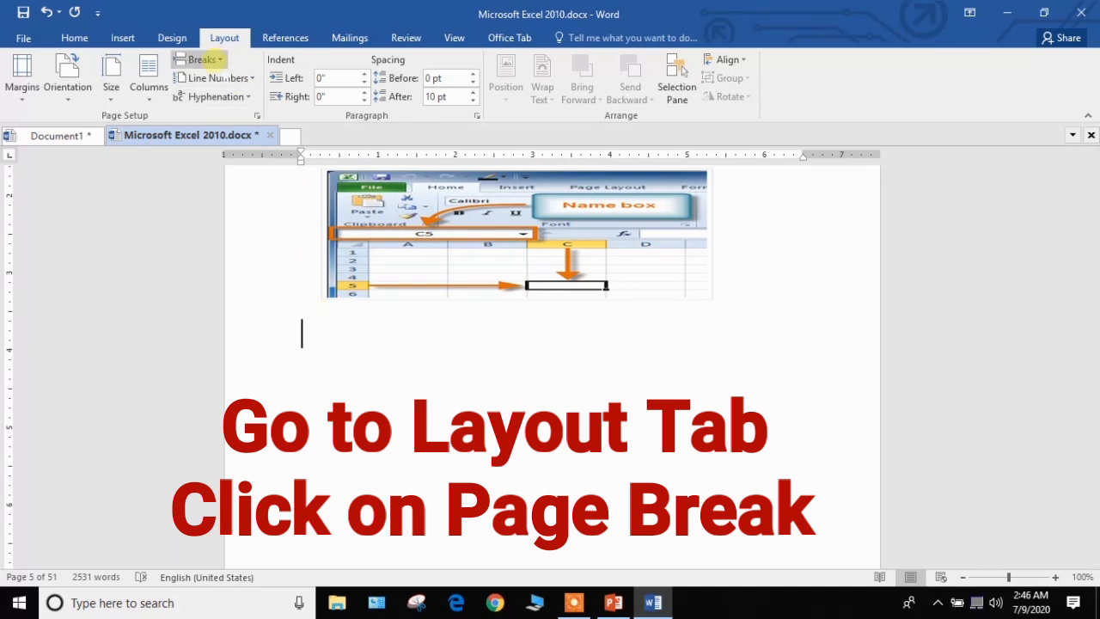
Step: Insert a Next Page section break below the name box picture
left_click(215, 60)
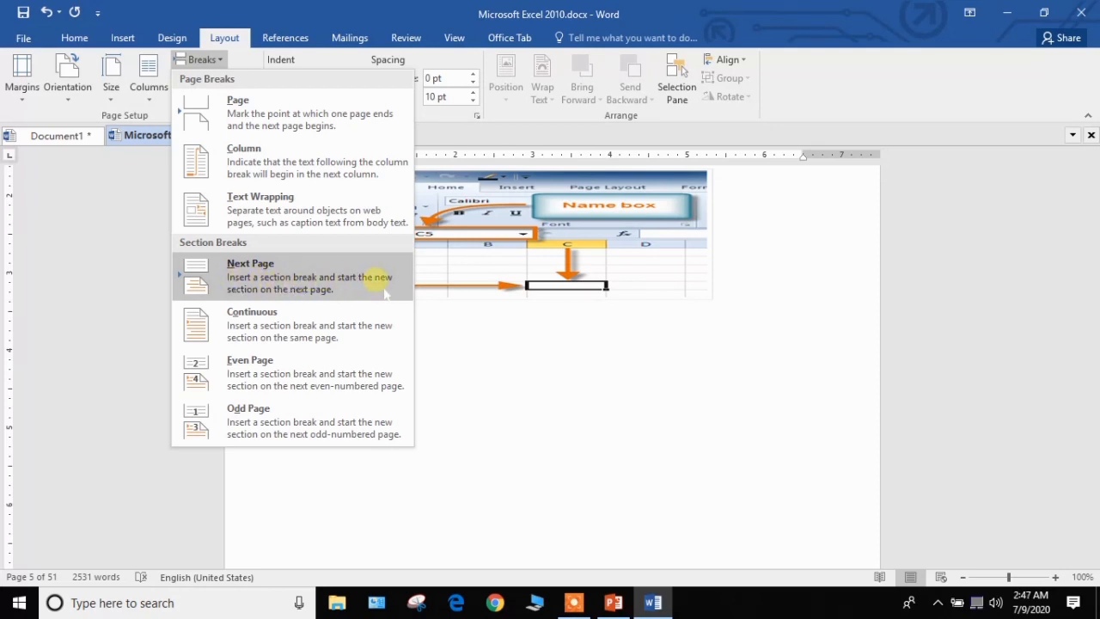
left_click(327, 280)
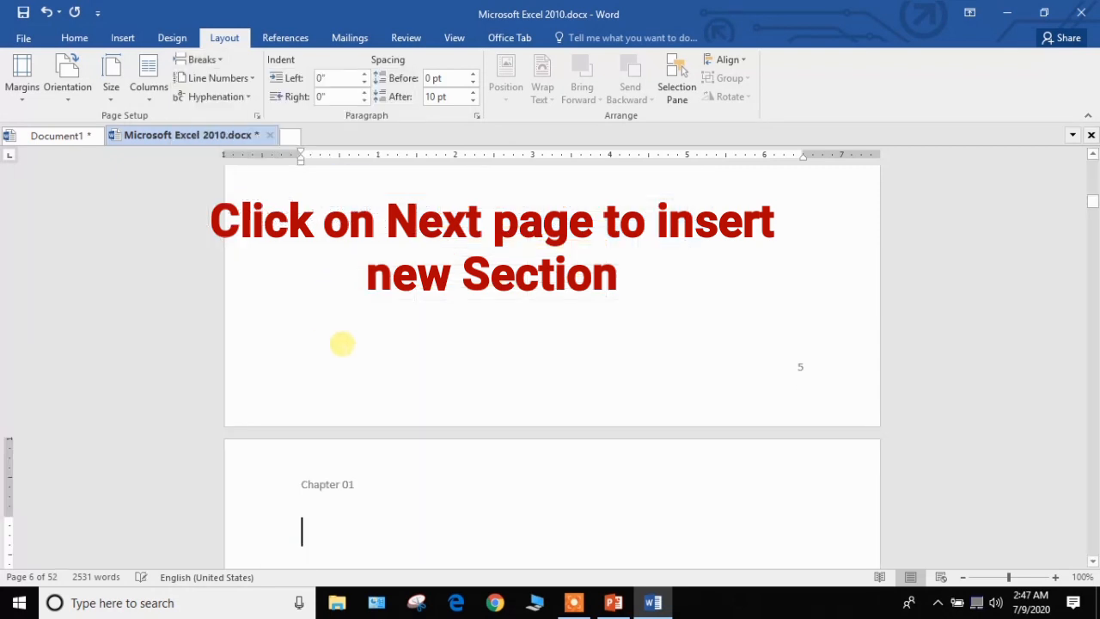
scroll(363, 504, "down", 4)
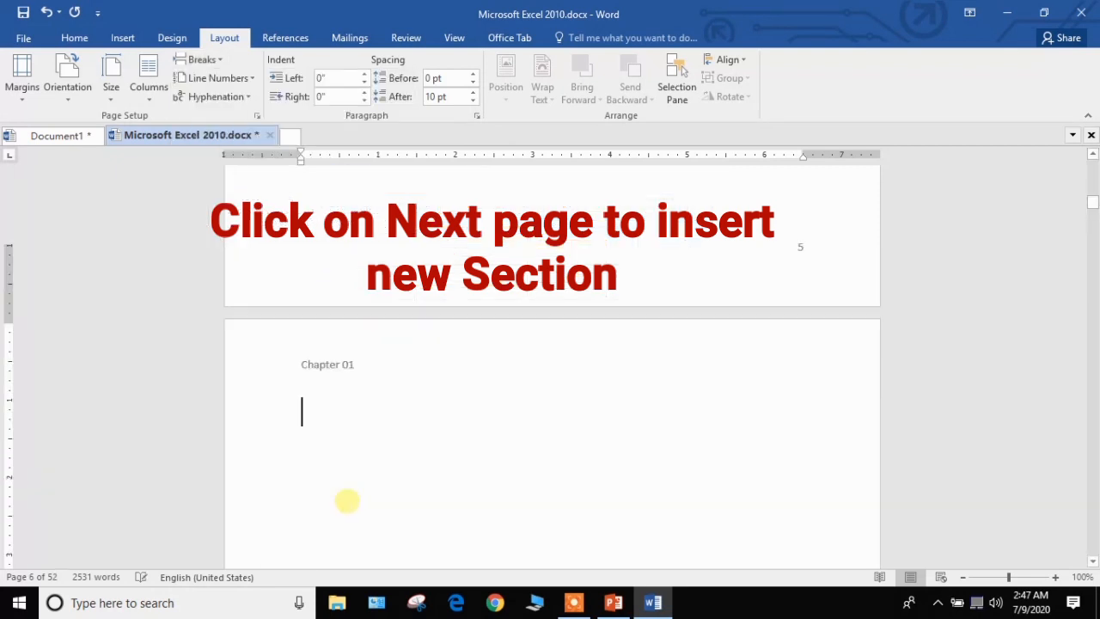
scroll(367, 448, "up", 1)
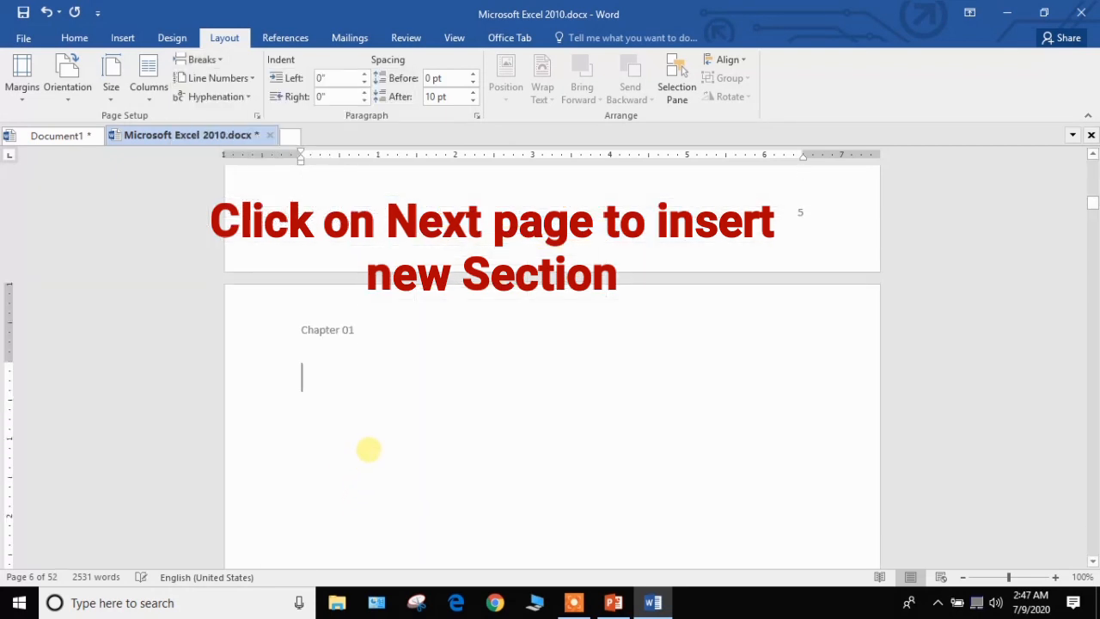
Step: Delete the blank content between the new section break and the ENTERING VALUES heading
key("Delete")
key("Delete")
key("Delete")
key("Delete")
key("Delete")
key("Delete")
key("Delete")
key("Delete")
key("Delete")
key("Delete")
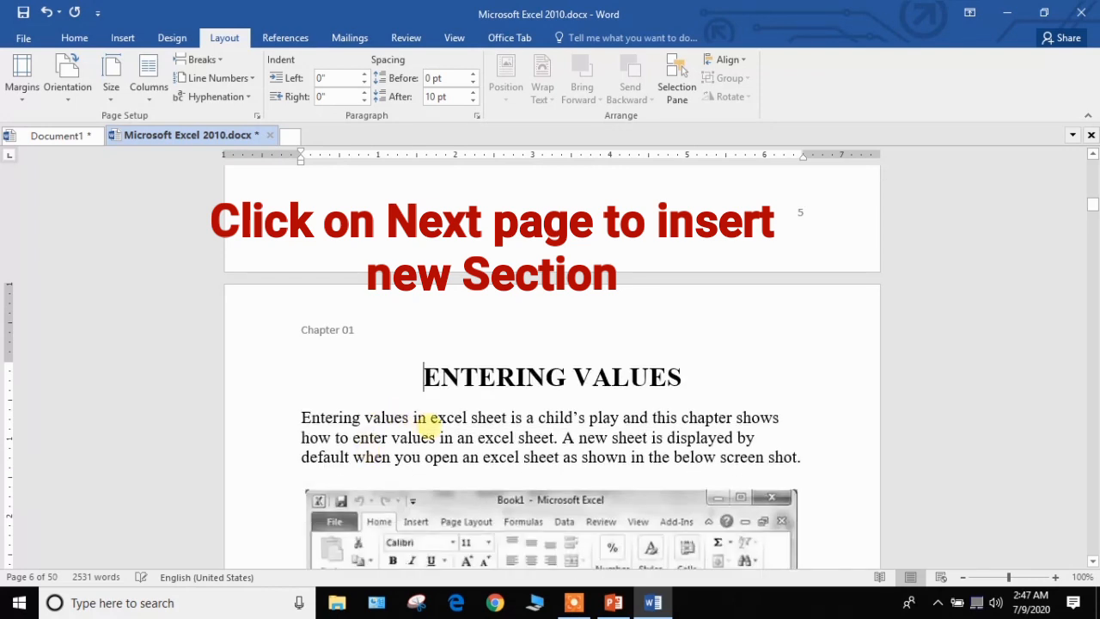
Step: Change the Section 2 header above the ENTERING VALUES heading to Chapter 02 and return to the document body
scroll(447, 395, "up", 2)
double_click(375, 313)
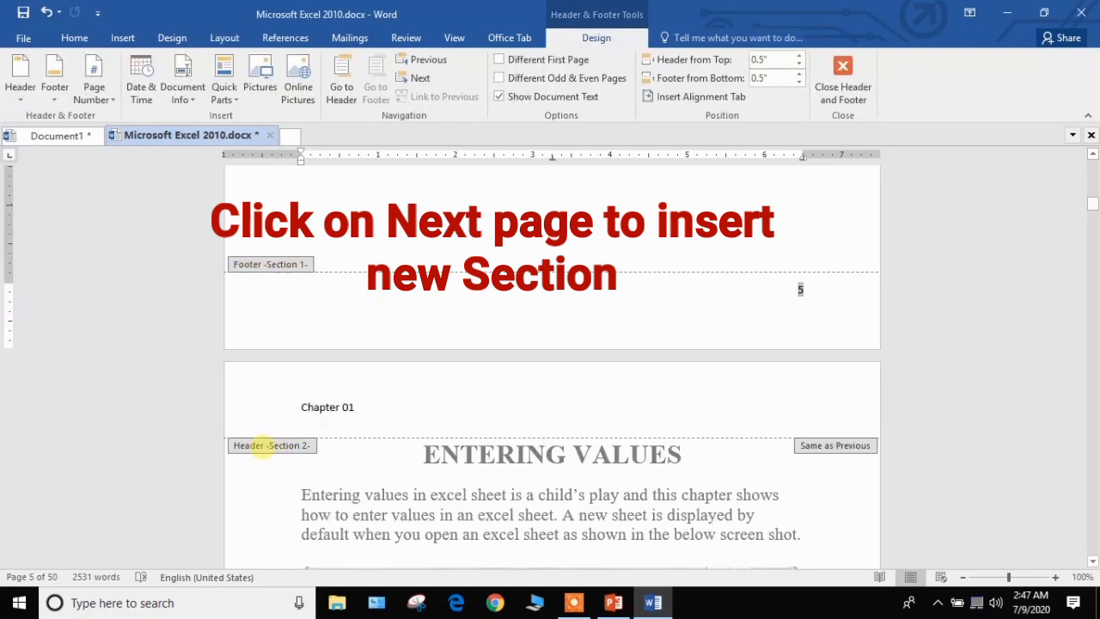
scroll(545, 278, "up", 5)
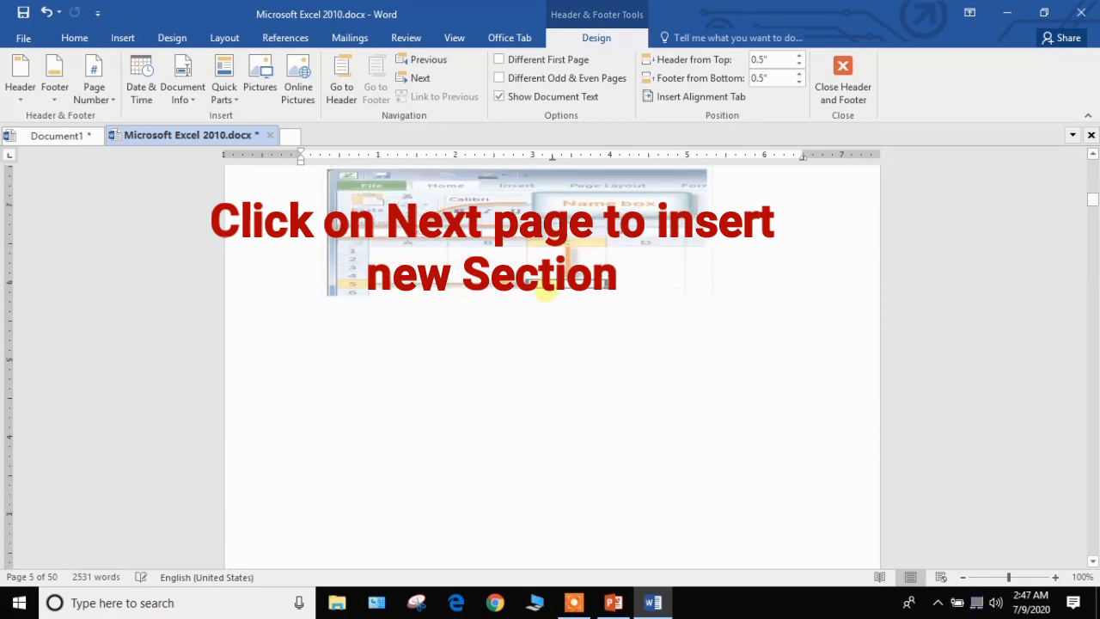
scroll(545, 290, "up", 5)
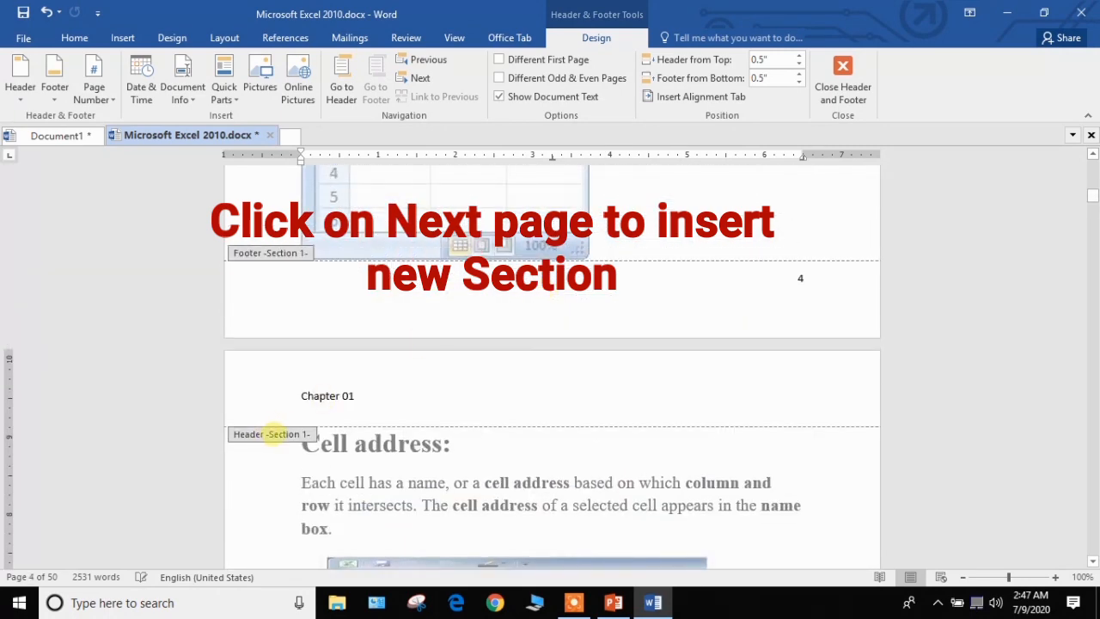
scroll(312, 442, "down", 20)
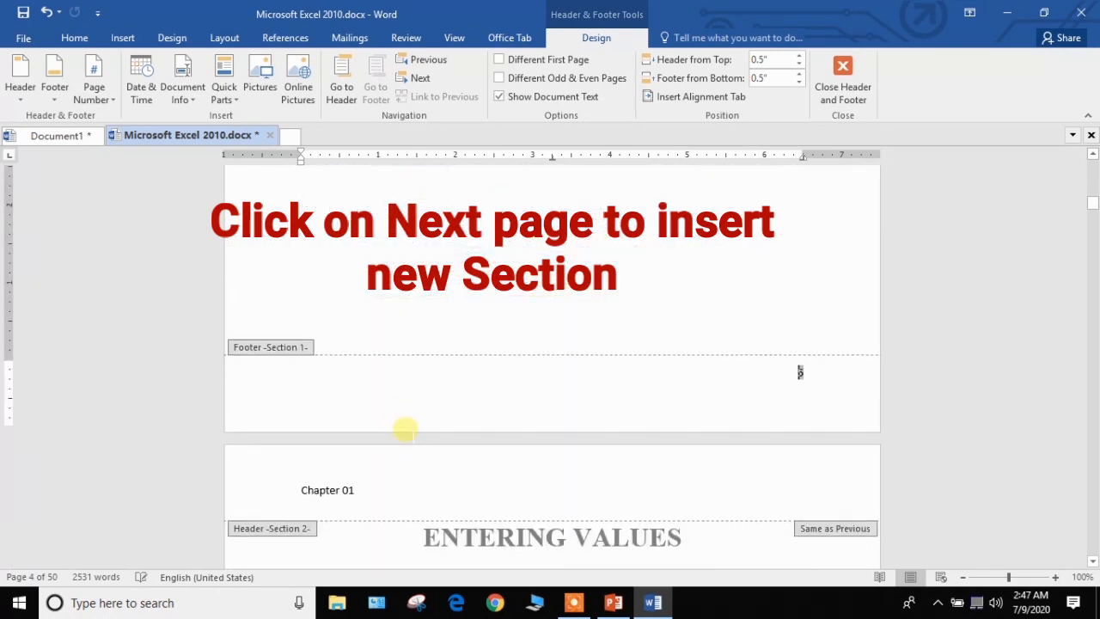
left_click(359, 445)
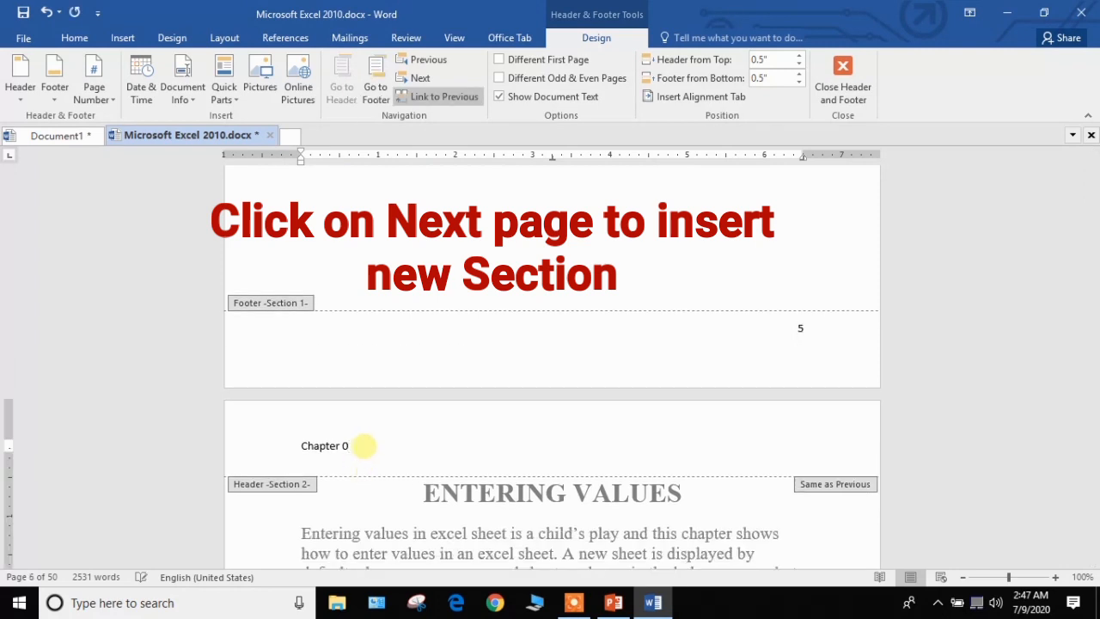
scroll(499, 481, "down", 4)
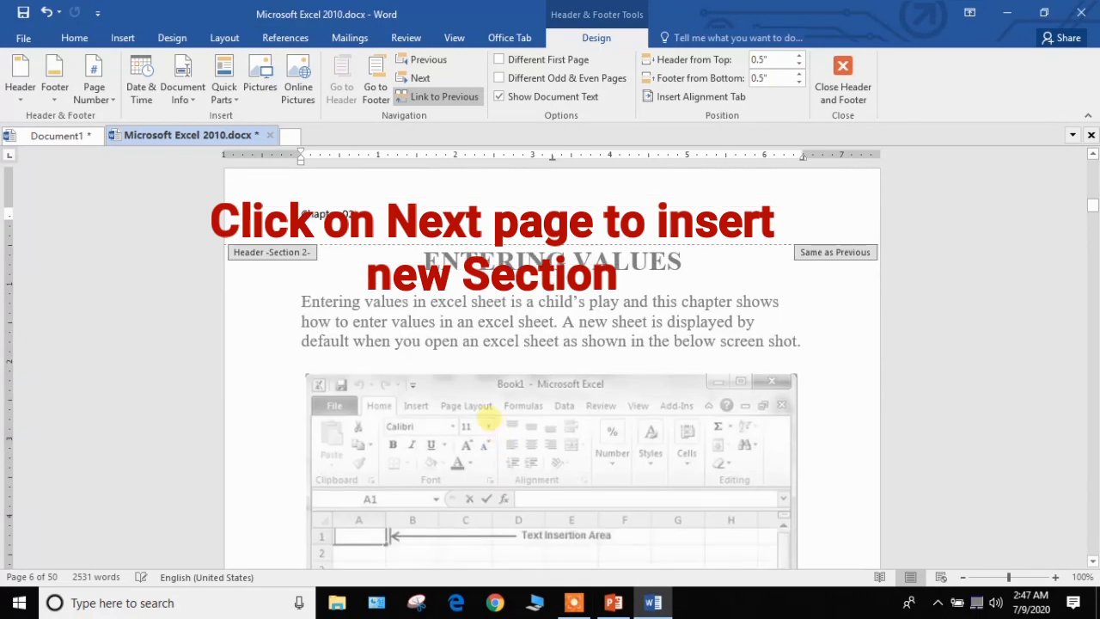
double_click(300, 396)
scroll(343, 369, "up", 6)
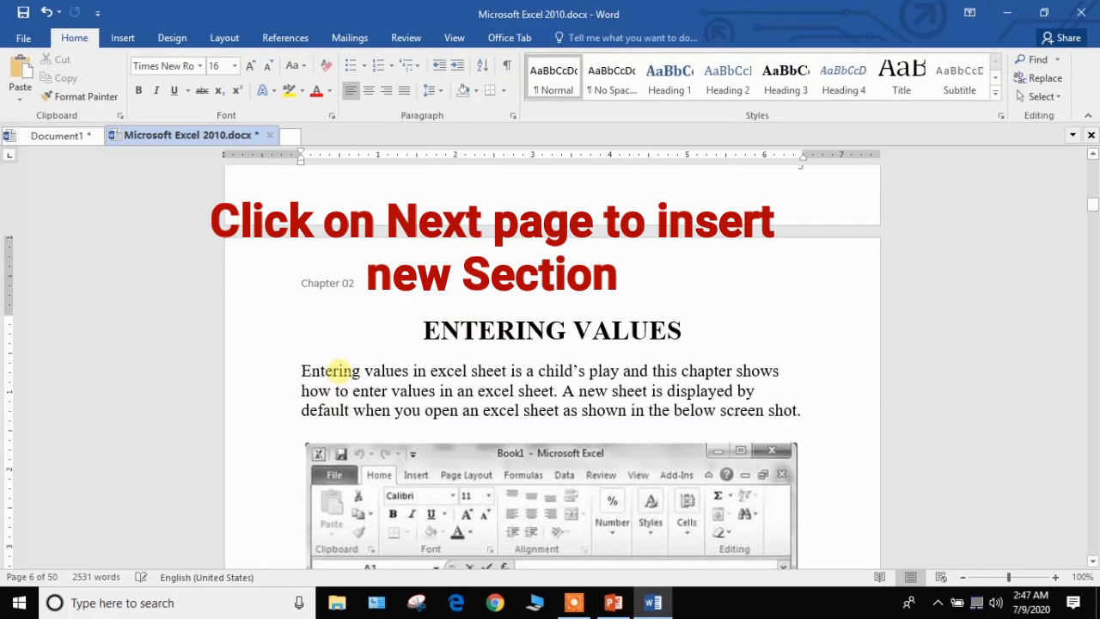
left_click(337, 323)
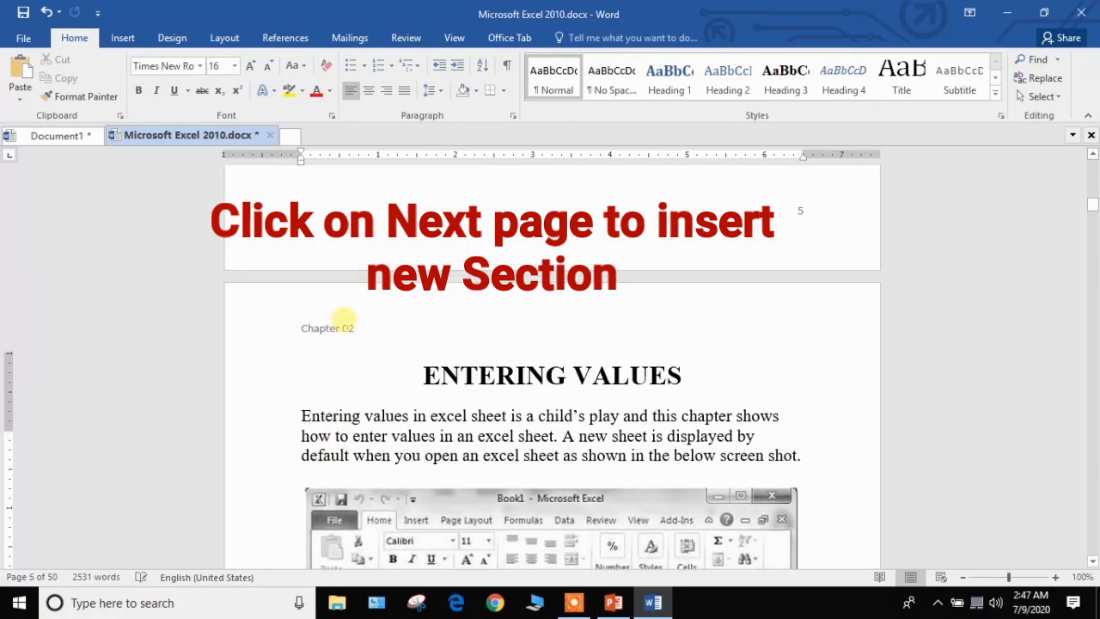
Step: Change the Section 1 header above the Cell address heading to Chapter 01 and return to the document body
scroll(344, 321, "up", 10)
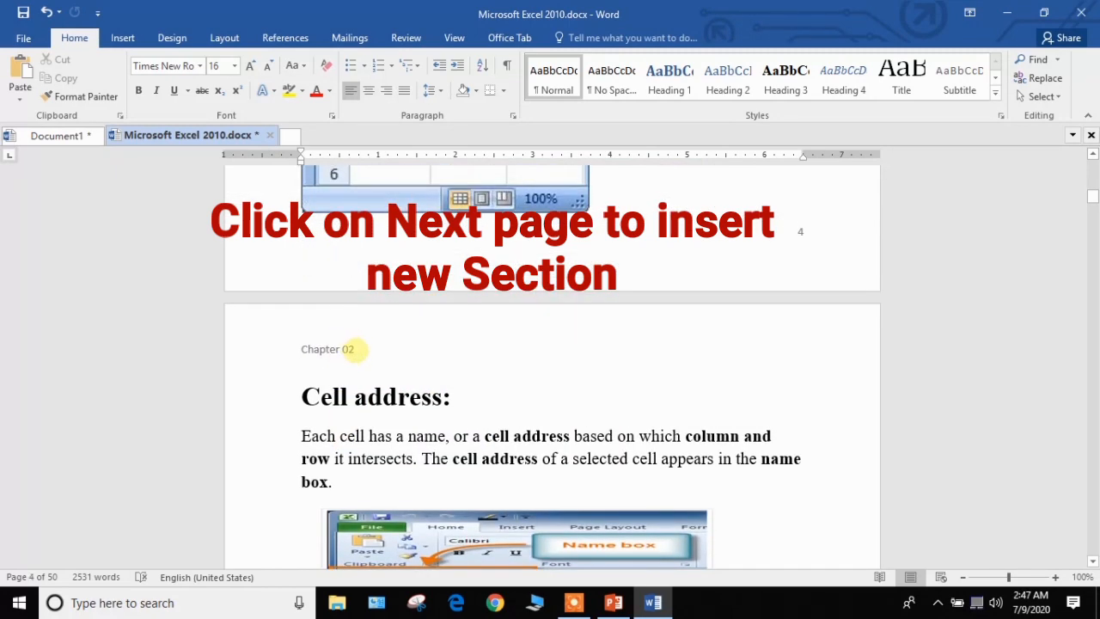
double_click(348, 348)
scroll(426, 417, "down", 4)
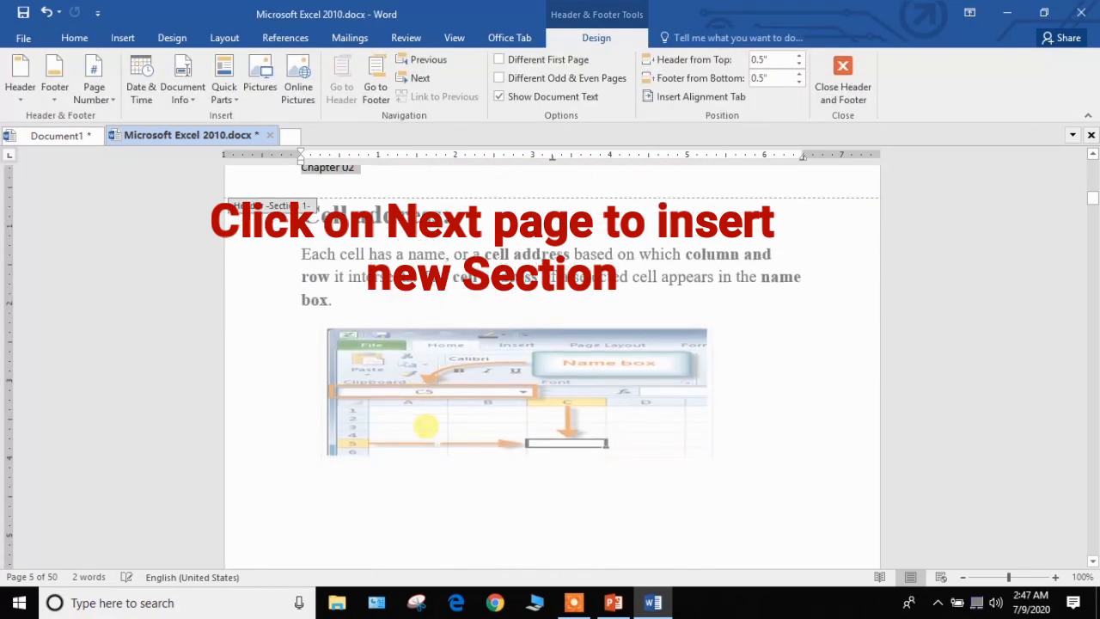
scroll(427, 414, "down", 3)
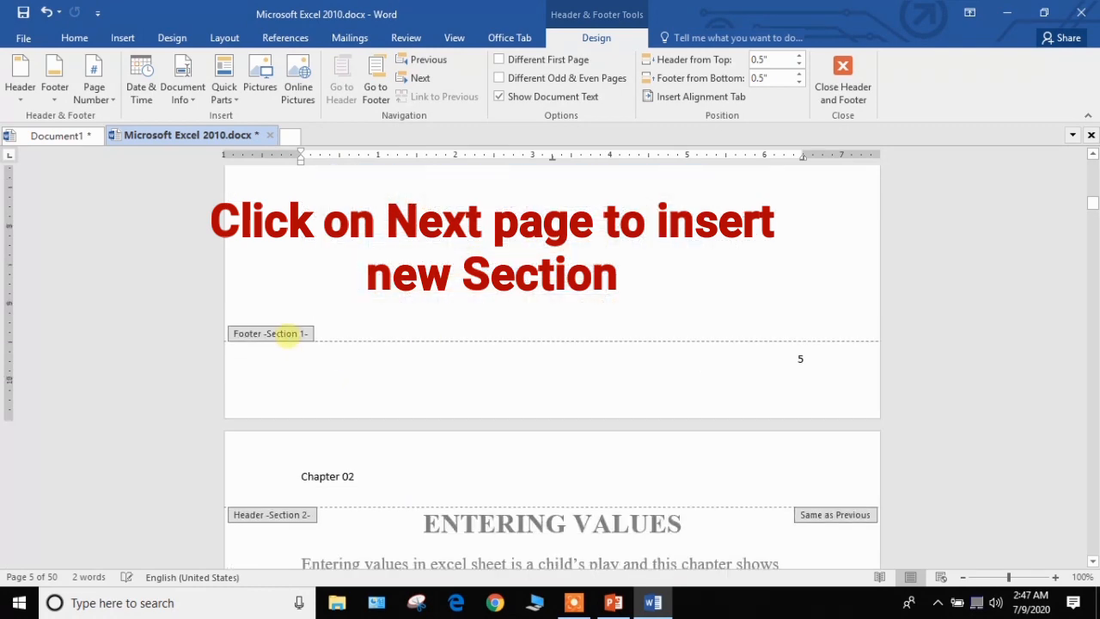
scroll(288, 344, "down", 2)
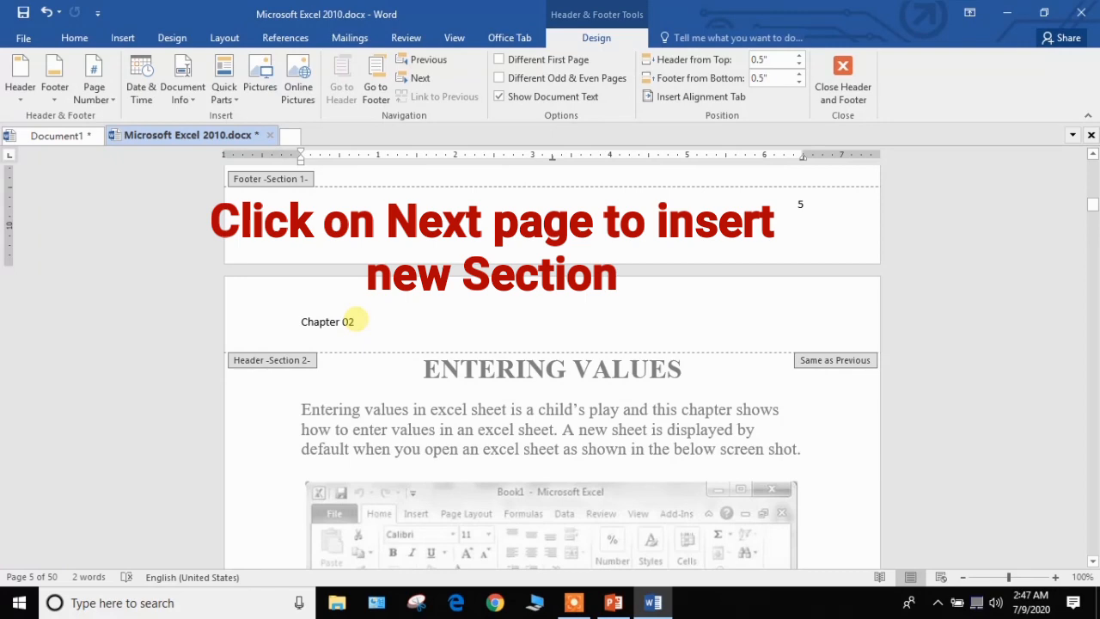
scroll(355, 320, "up", 12)
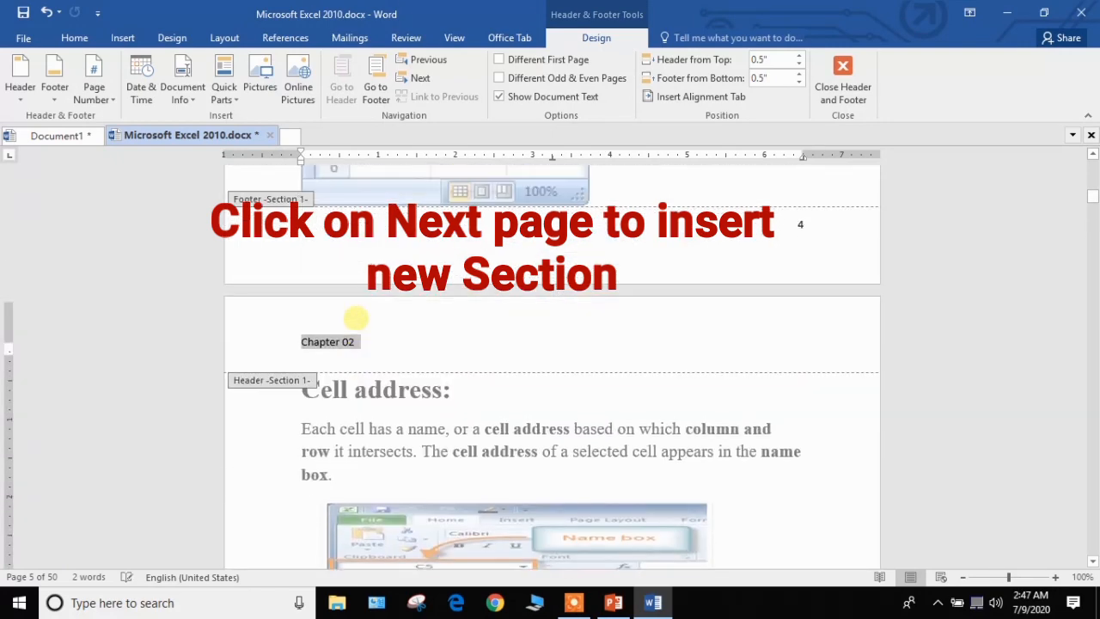
left_click(364, 342)
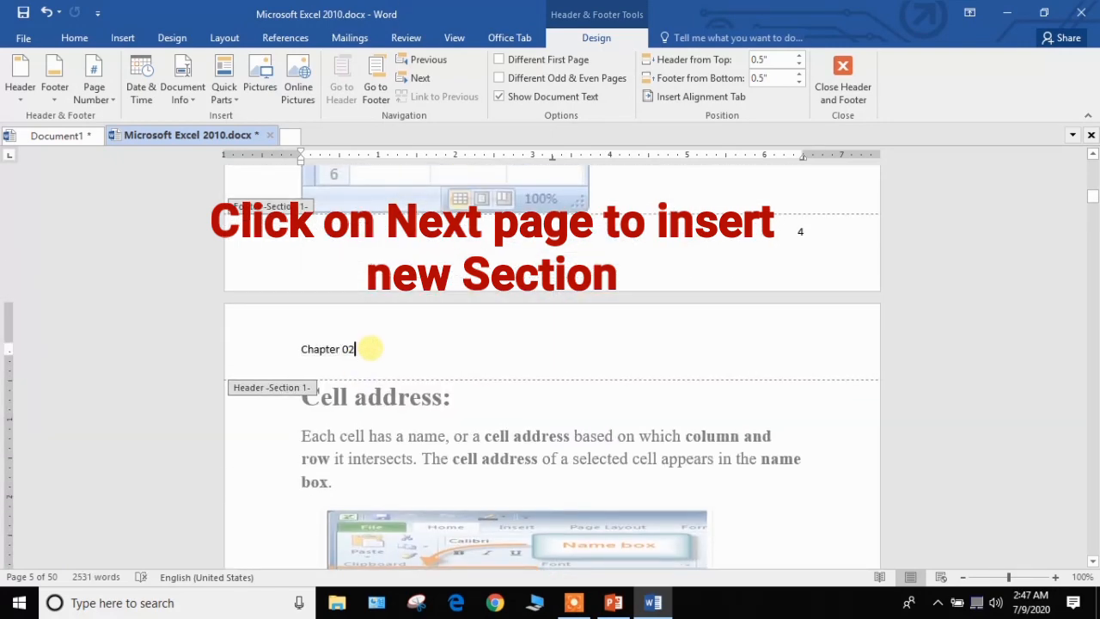
key("BackSpace")
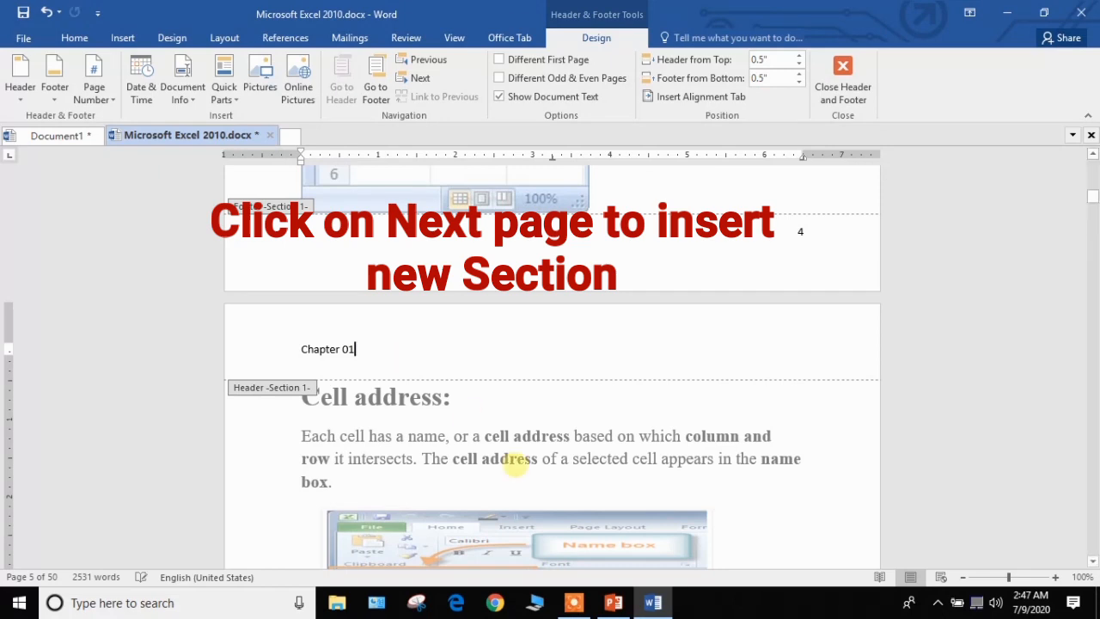
type("1")
double_click(514, 464)
scroll(511, 455, "down", 15)
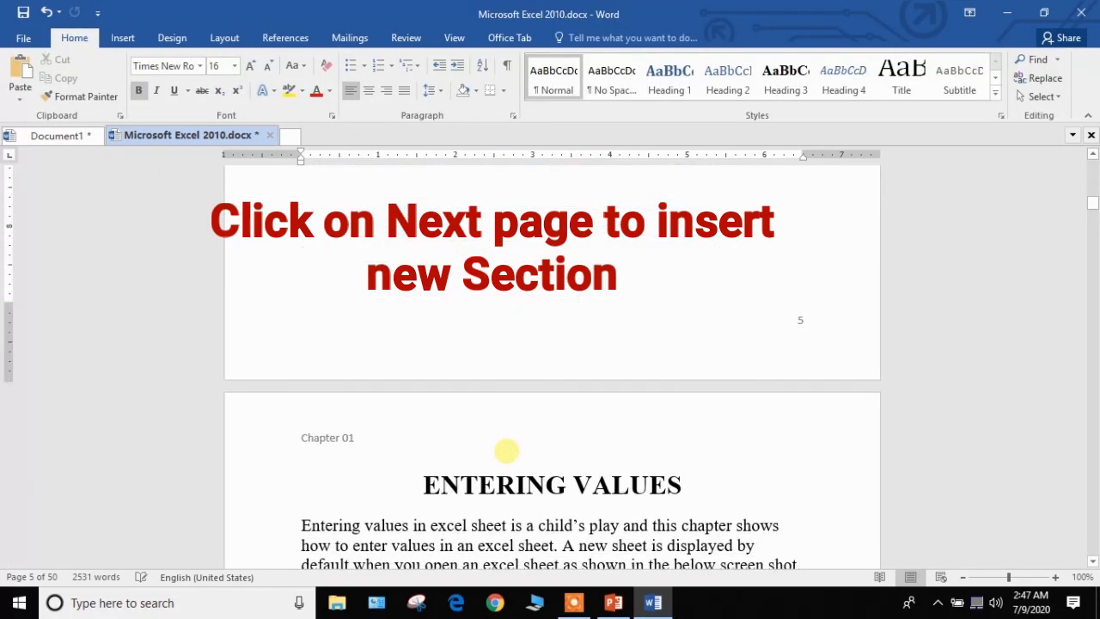
Step: Unlink the Section 2 header above the ENTERING VALUES heading from the previous section and change its text to Chapter 02
scroll(507, 450, "down", 4)
double_click(352, 282)
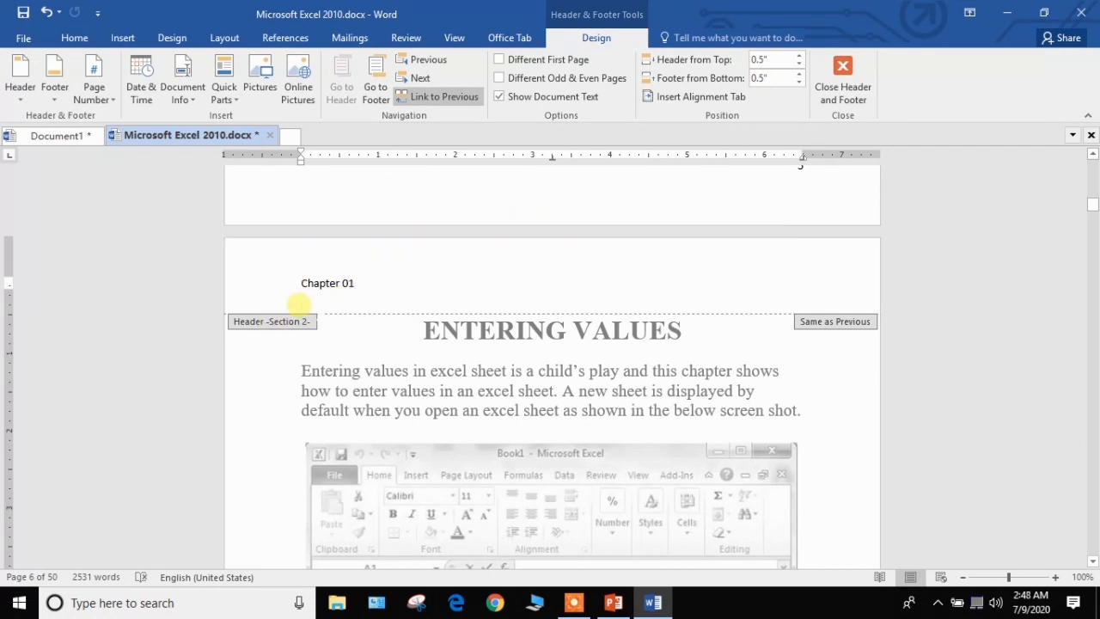
left_click(452, 97)
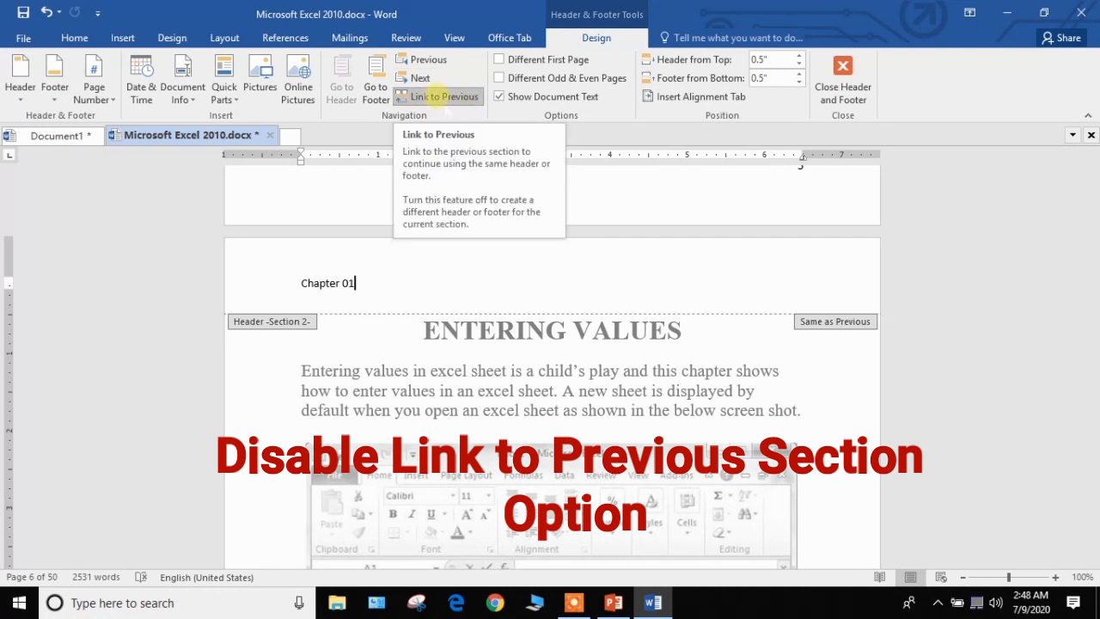
left_click(445, 96)
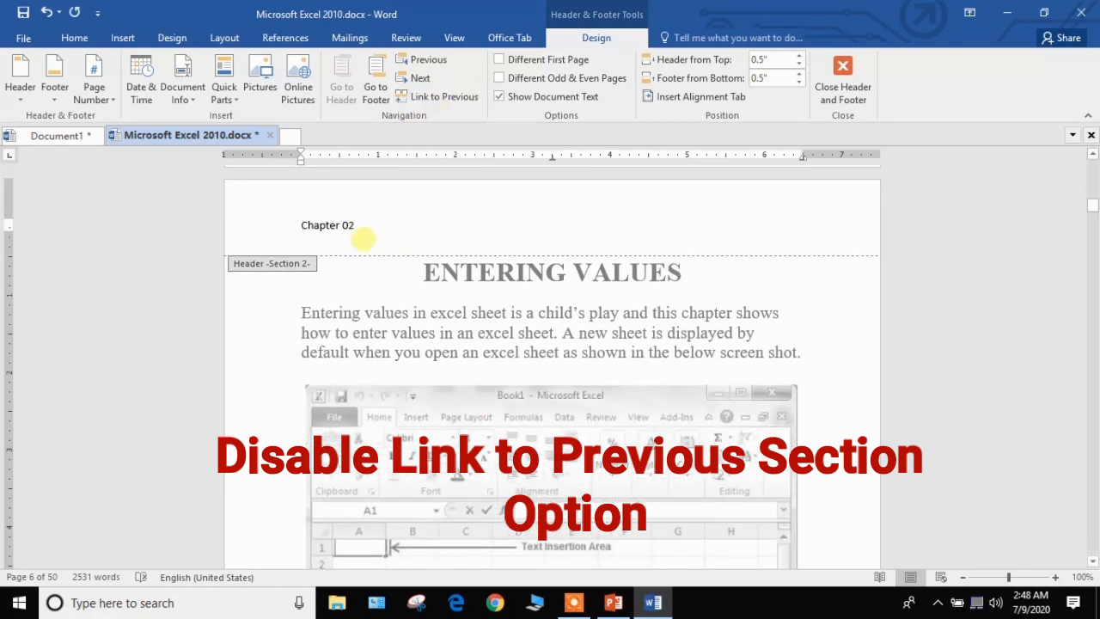
double_click(381, 297)
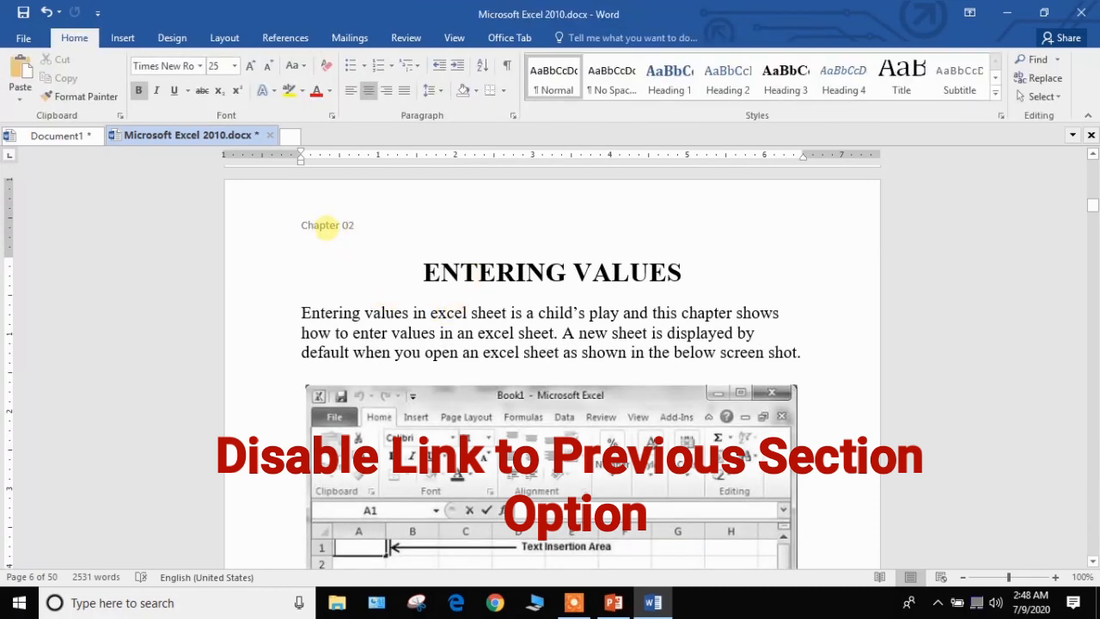
Step: Check the chapter headers on the pages from the Row Bar and Cell topics through to the CREATE WORKSHEET heading
scroll(333, 222, "up", 12)
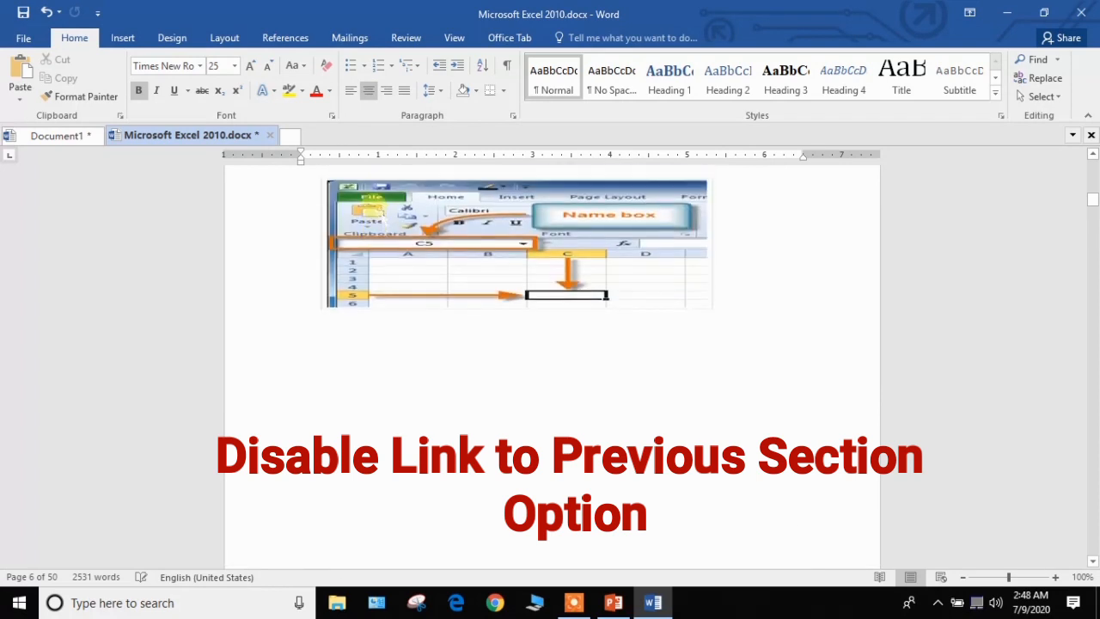
scroll(370, 200, "up", 3)
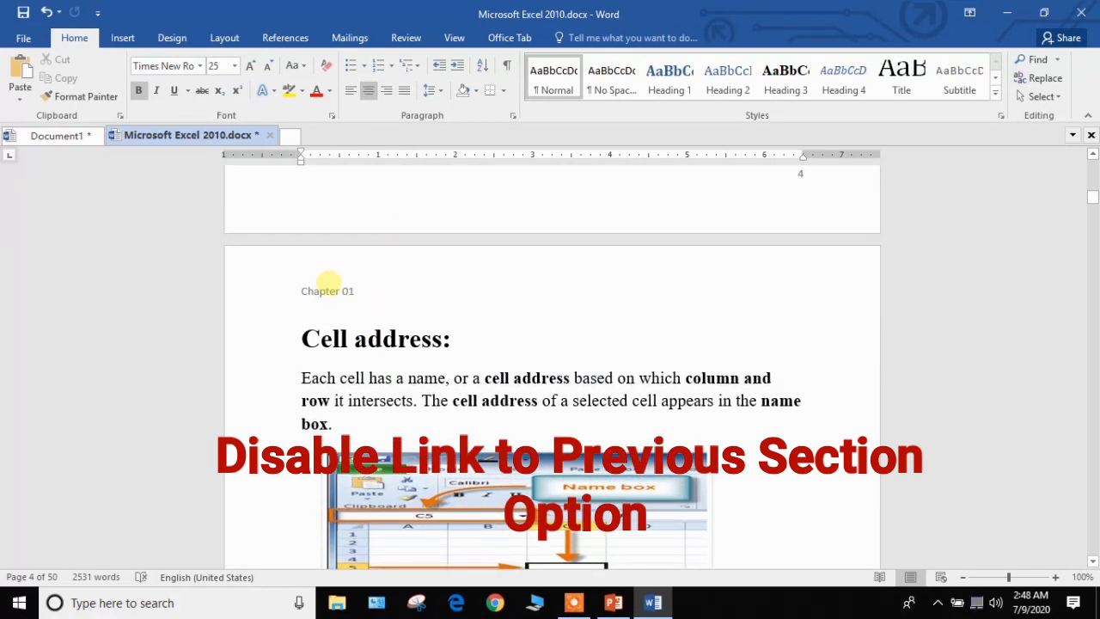
scroll(334, 290, "up", 6)
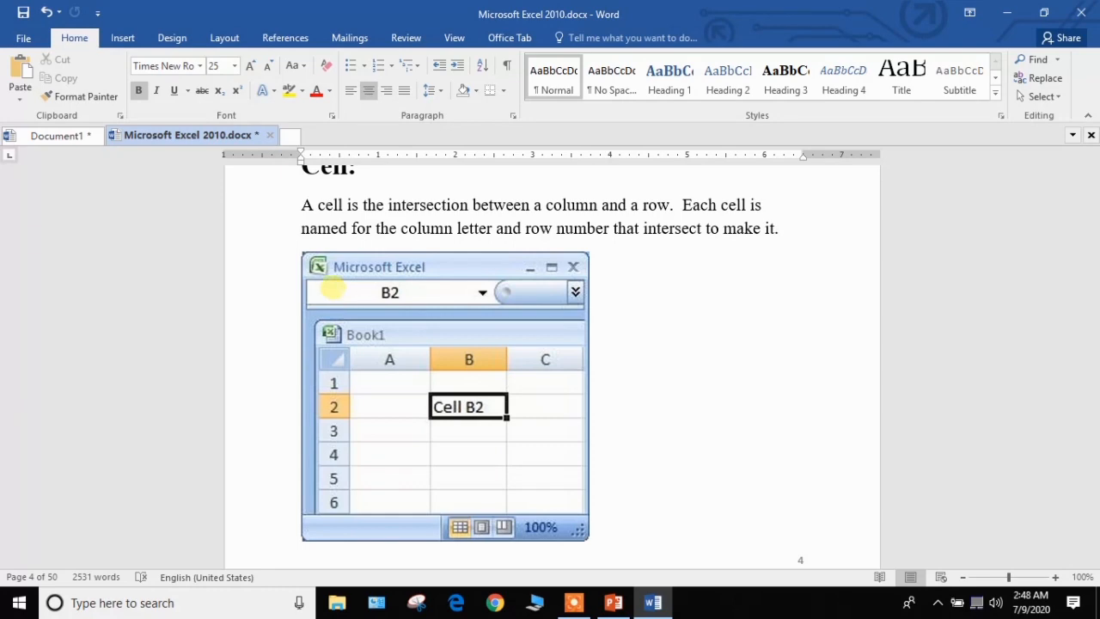
scroll(333, 288, "up", 4)
scroll(332, 351, "up", 3)
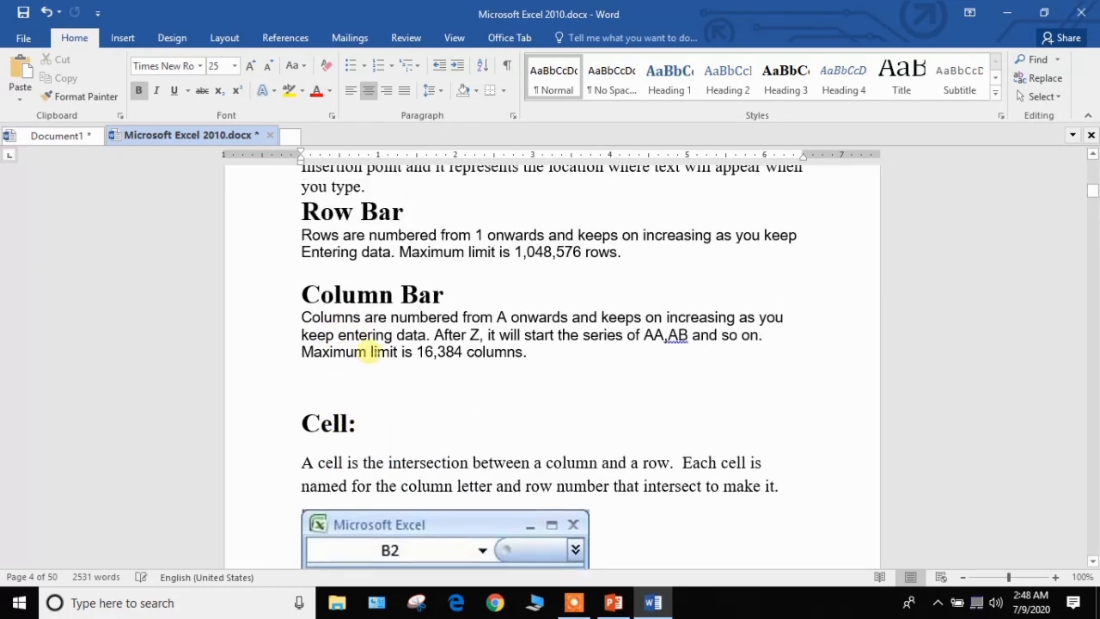
scroll(370, 354, "down", 4)
scroll(396, 377, "down", 20)
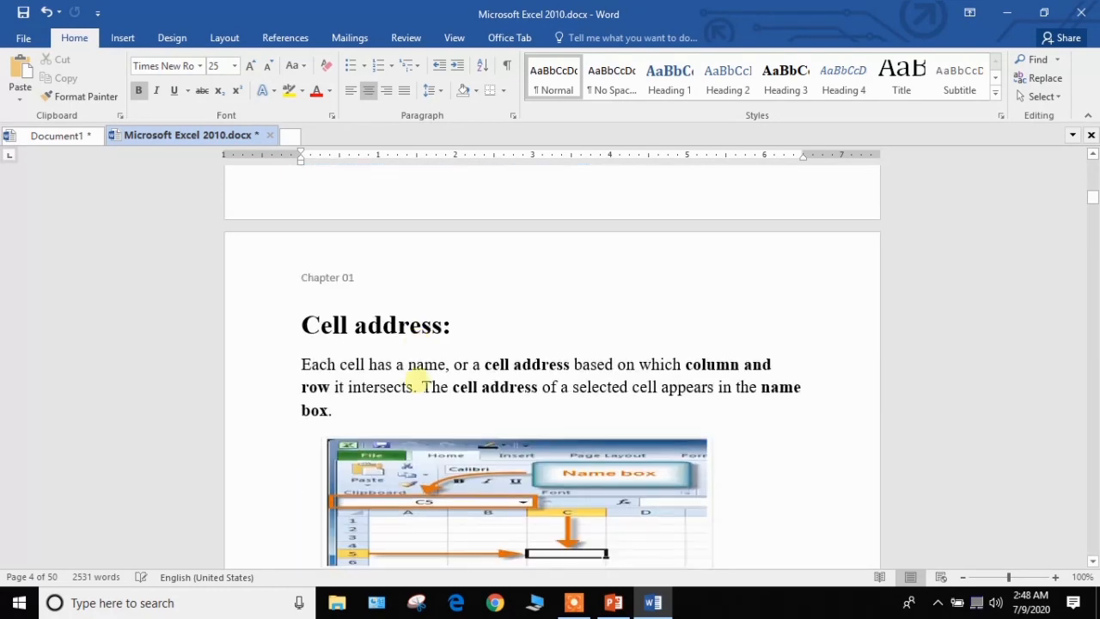
scroll(422, 379, "down", 20)
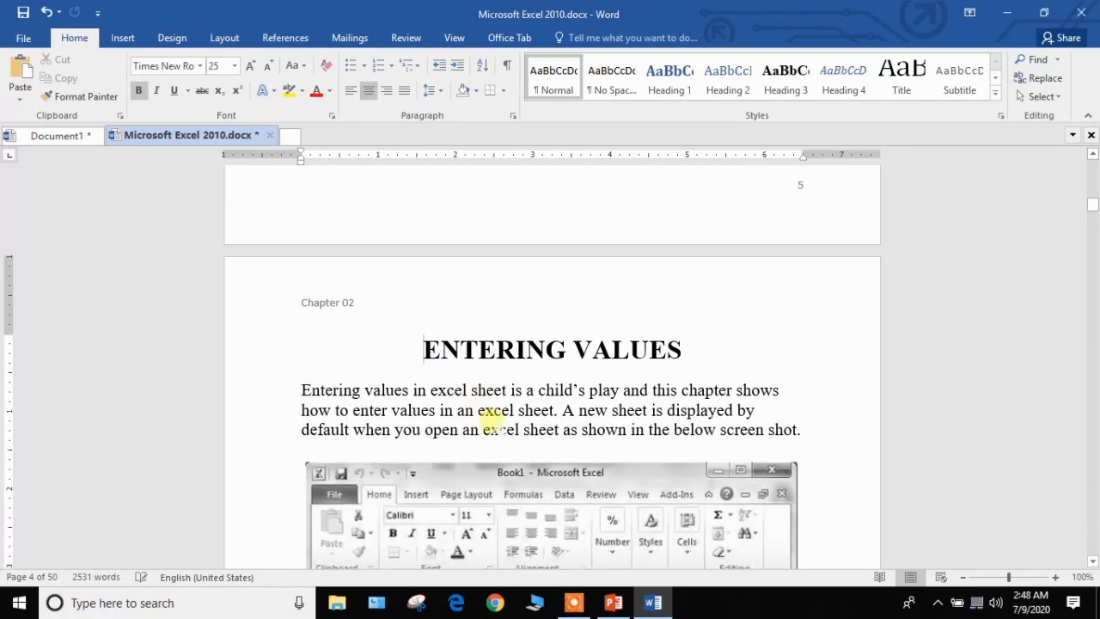
scroll(500, 420, "down", 20)
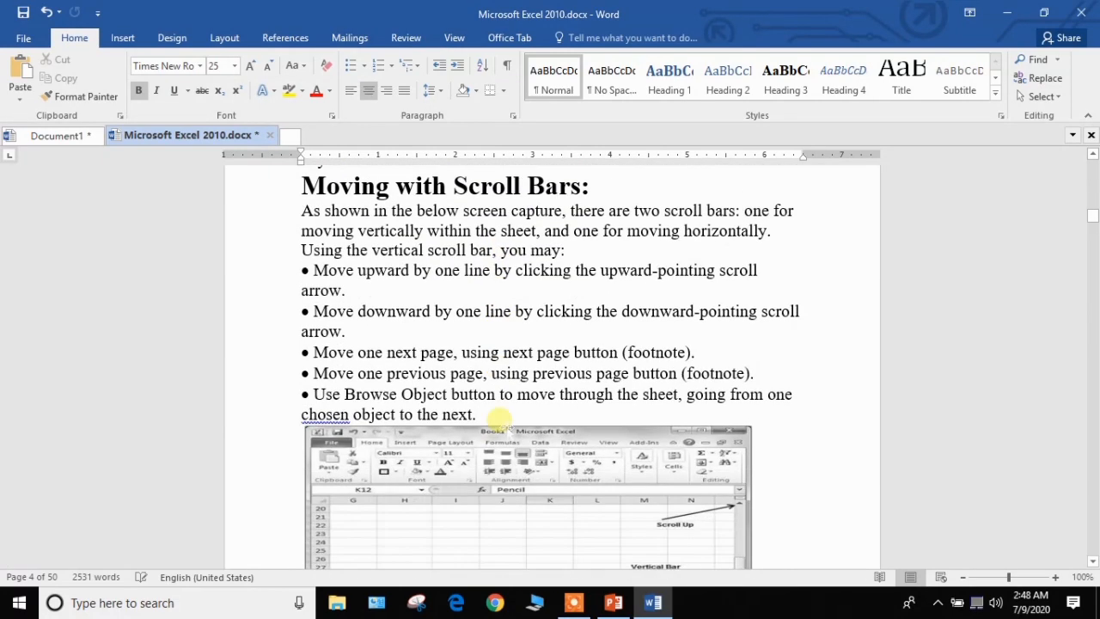
scroll(503, 419, "down", 15)
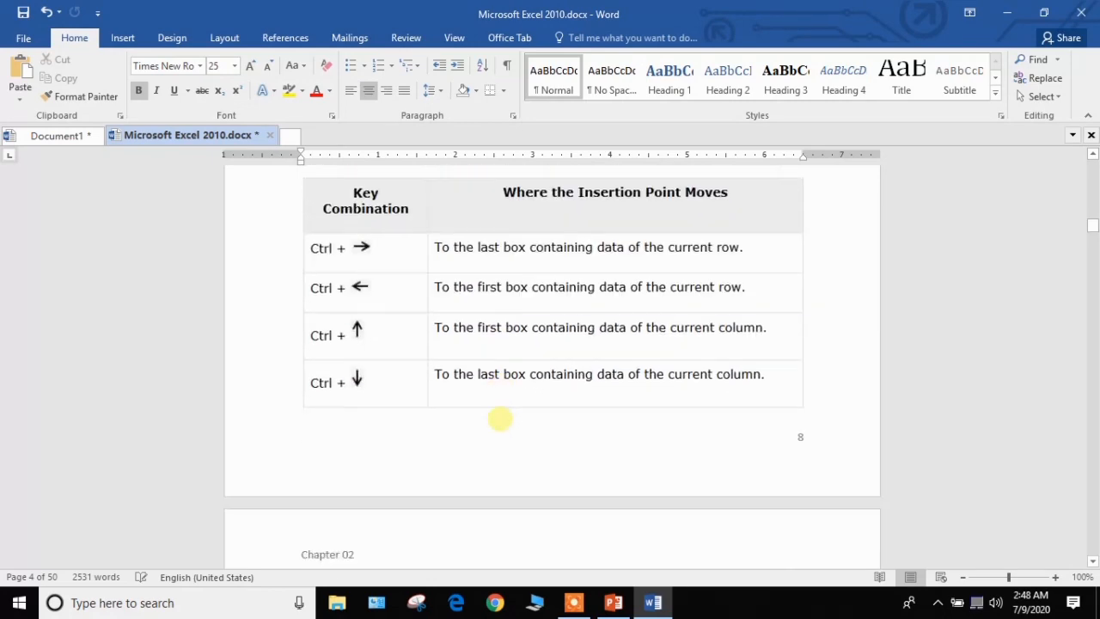
scroll(585, 433, "up", 4)
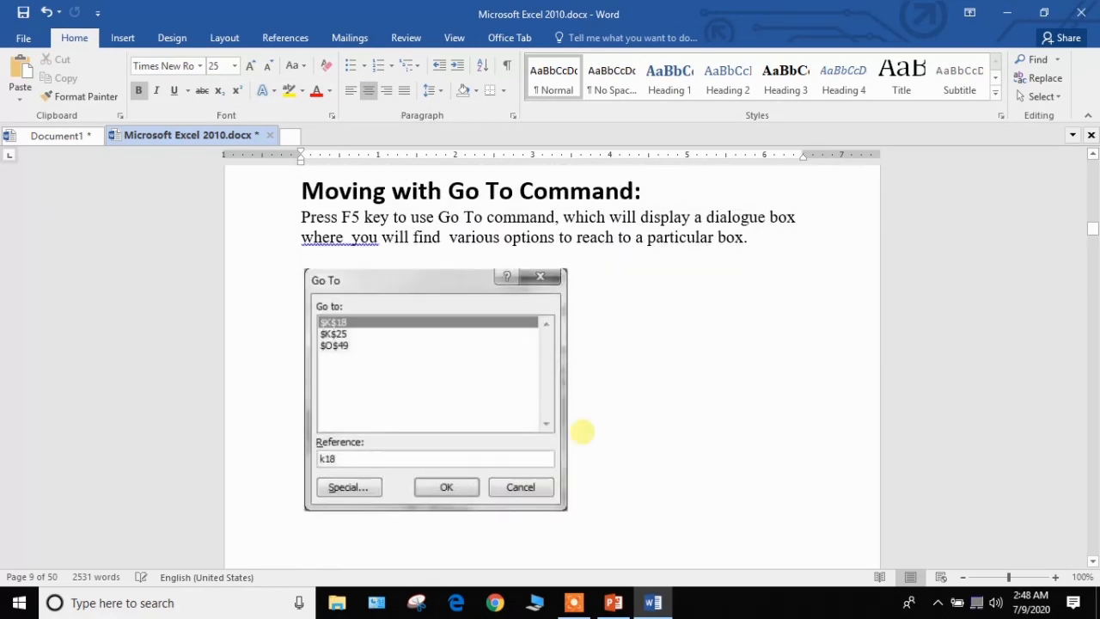
left_click(610, 499)
scroll(613, 479, "down", 4)
scroll(613, 479, "down", 5)
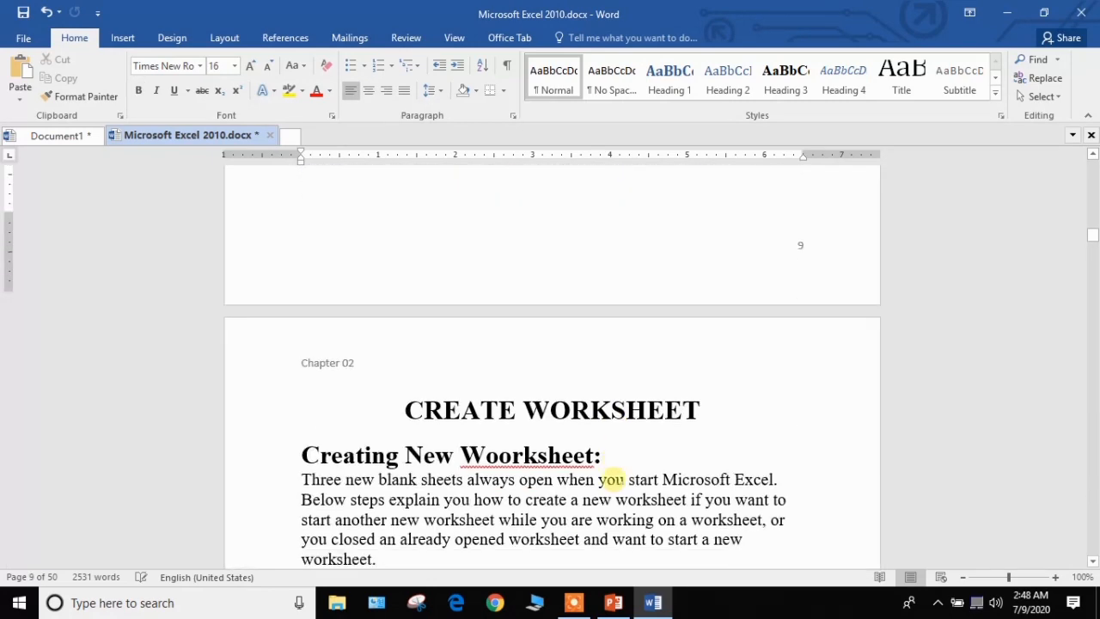
scroll(393, 467, "up", 3)
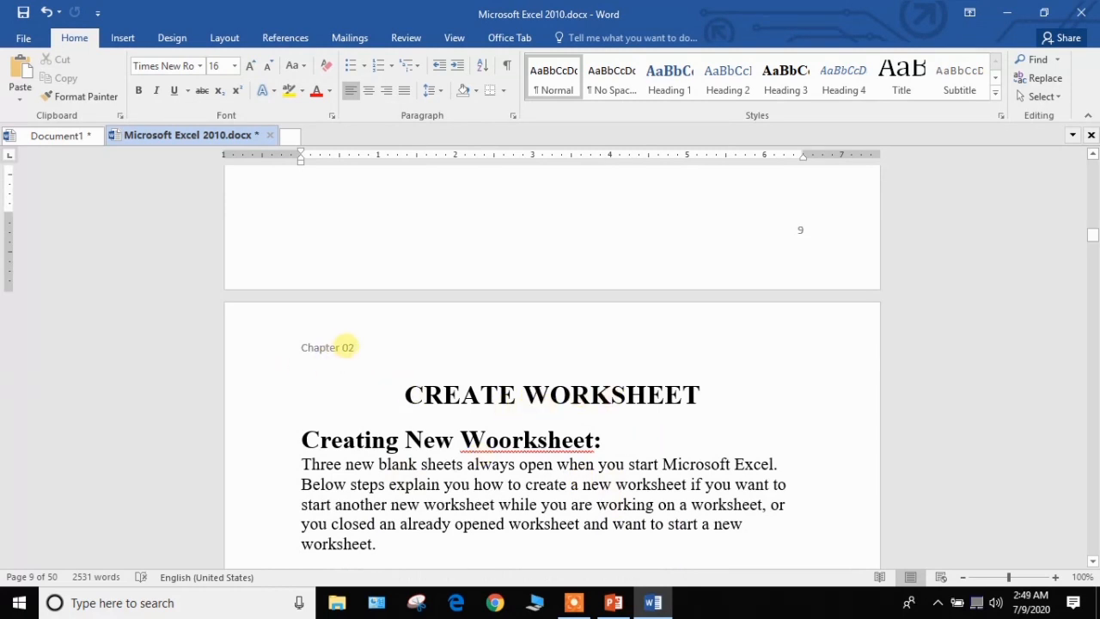
scroll(345, 347, "up", 8)
Step: Insert a page break below the Go To dialog picture
left_click(615, 408)
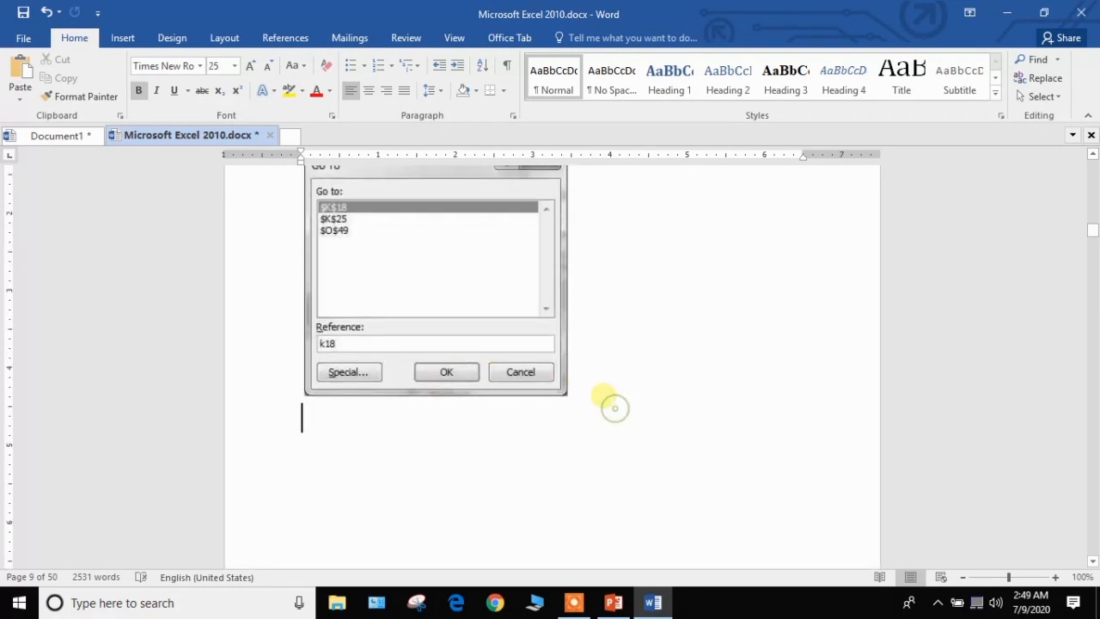
left_click(225, 38)
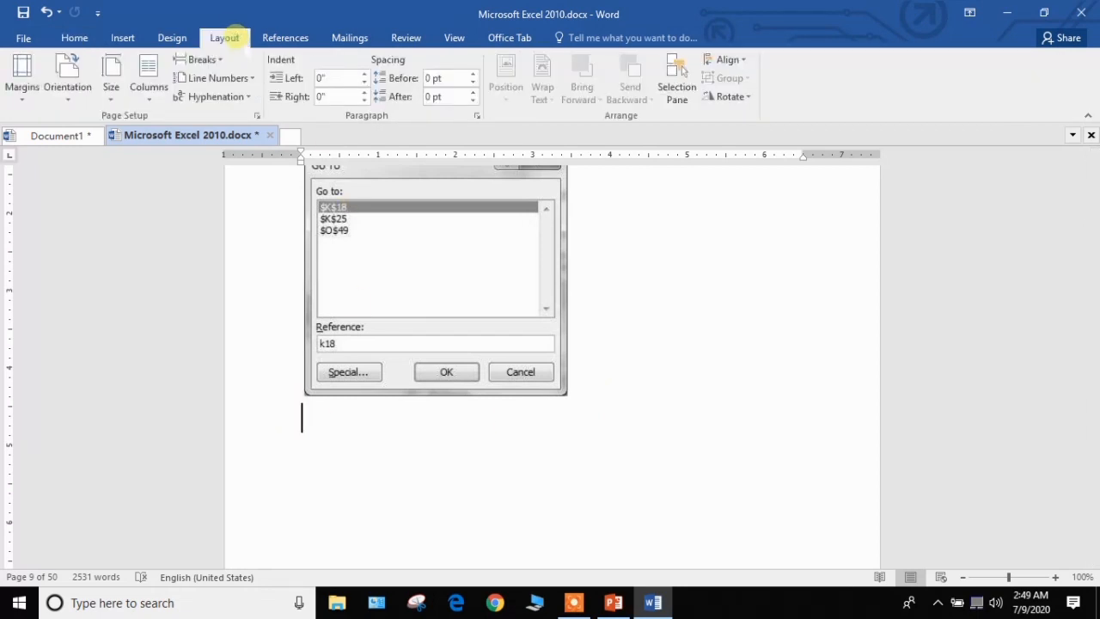
left_click(206, 59)
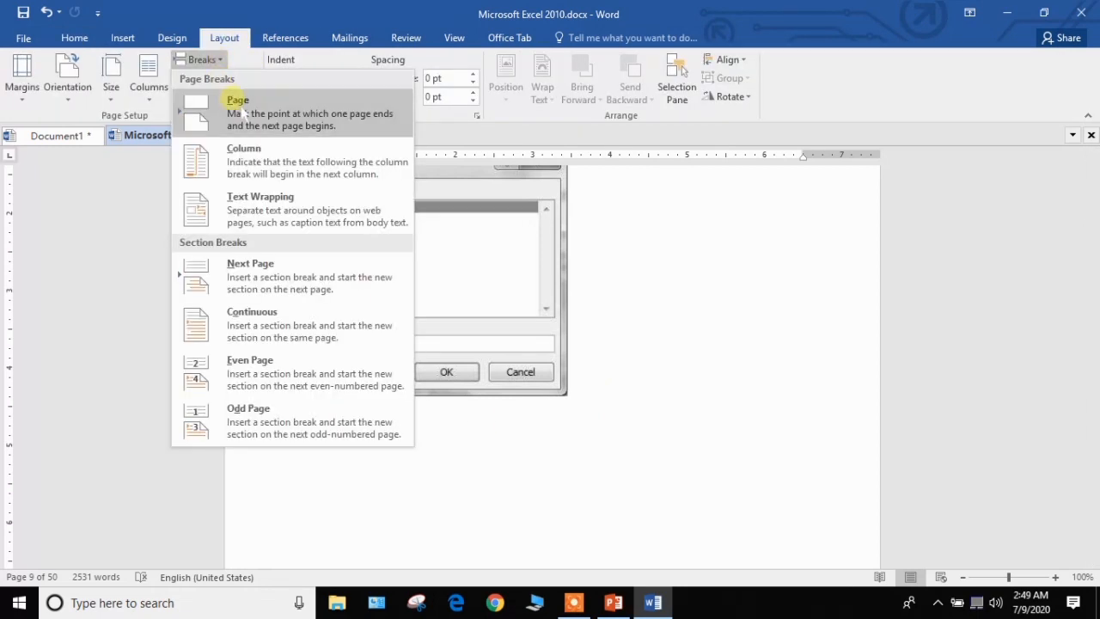
left_click(234, 96)
Step: Insert a Next Page section break below the Go To dialog picture
scroll(357, 349, "up", 7)
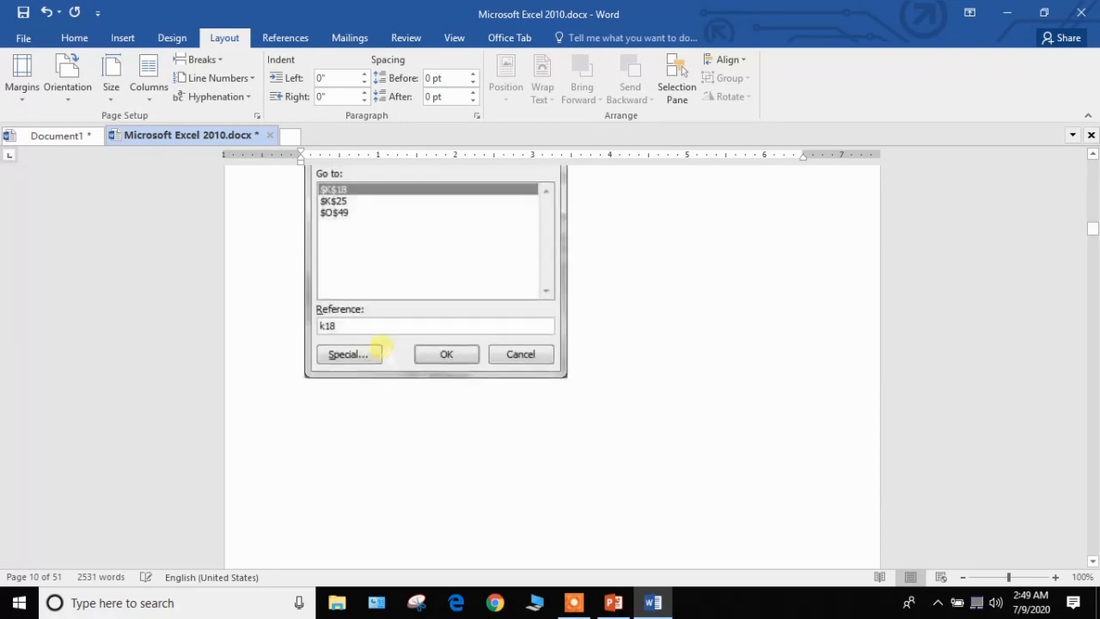
left_click(337, 410)
left_click(207, 59)
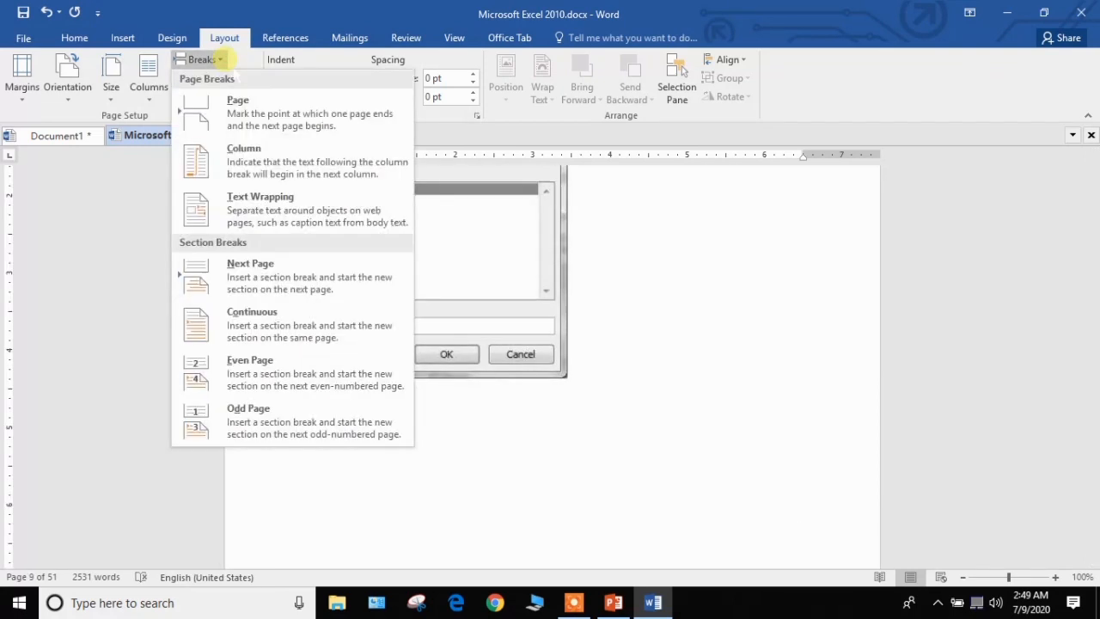
left_click(335, 292)
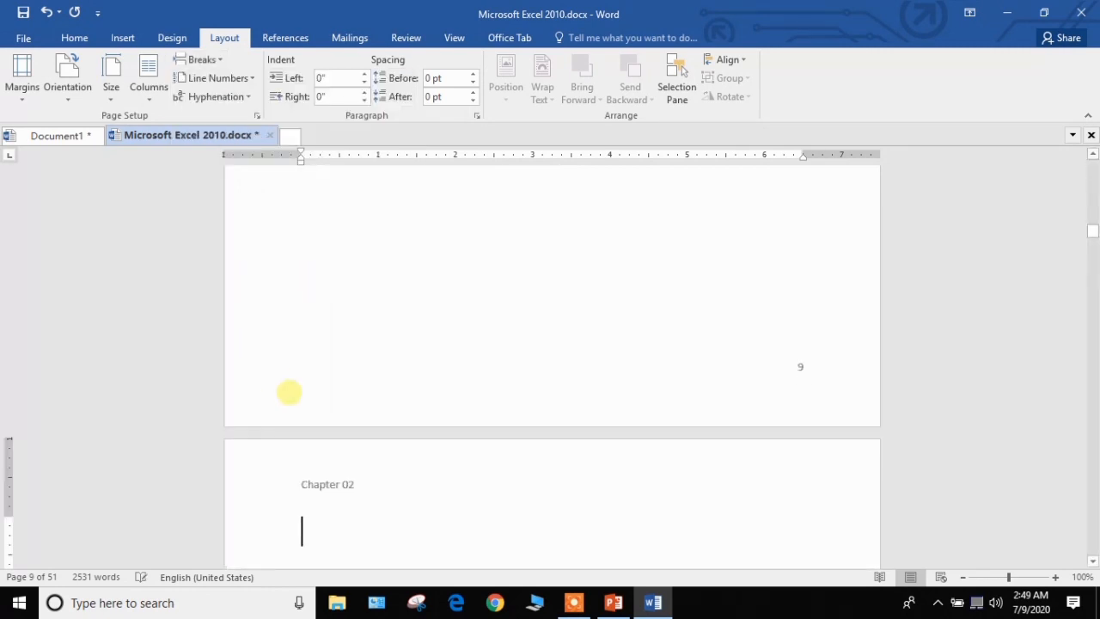
Step: Unlink the new Section 3 header from the previous section and change its text to Chapter 03
double_click(374, 375)
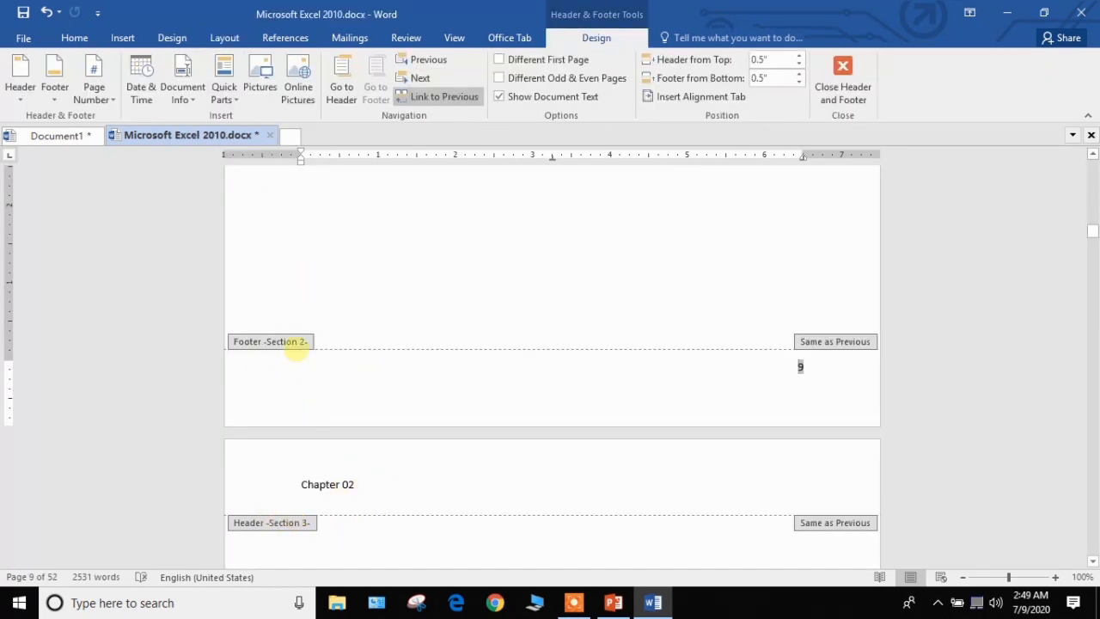
left_click(354, 483)
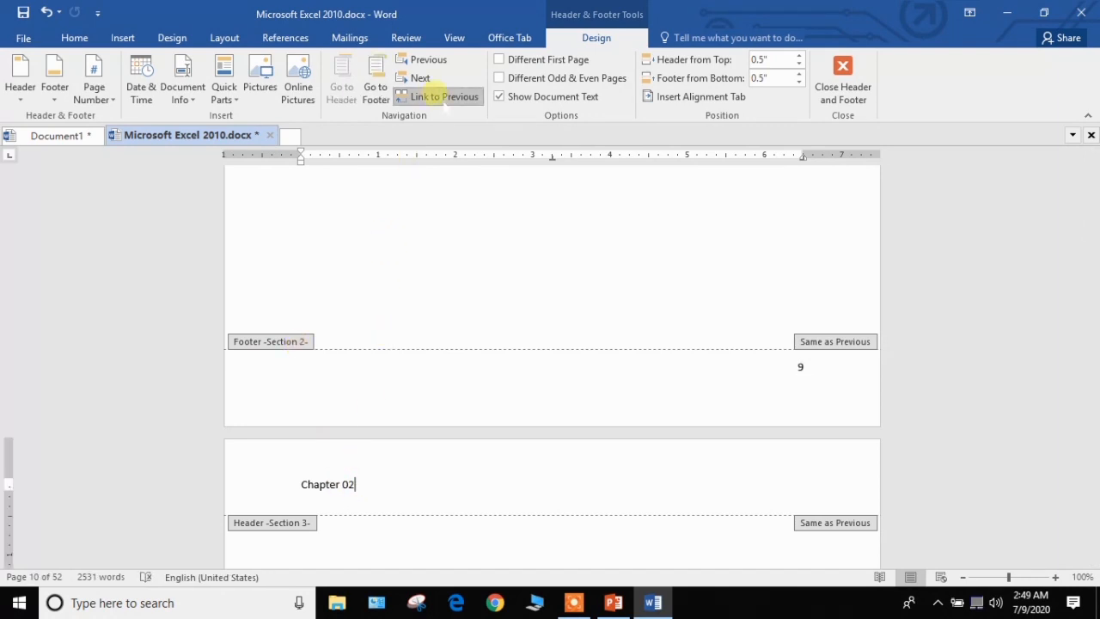
left_click(440, 98)
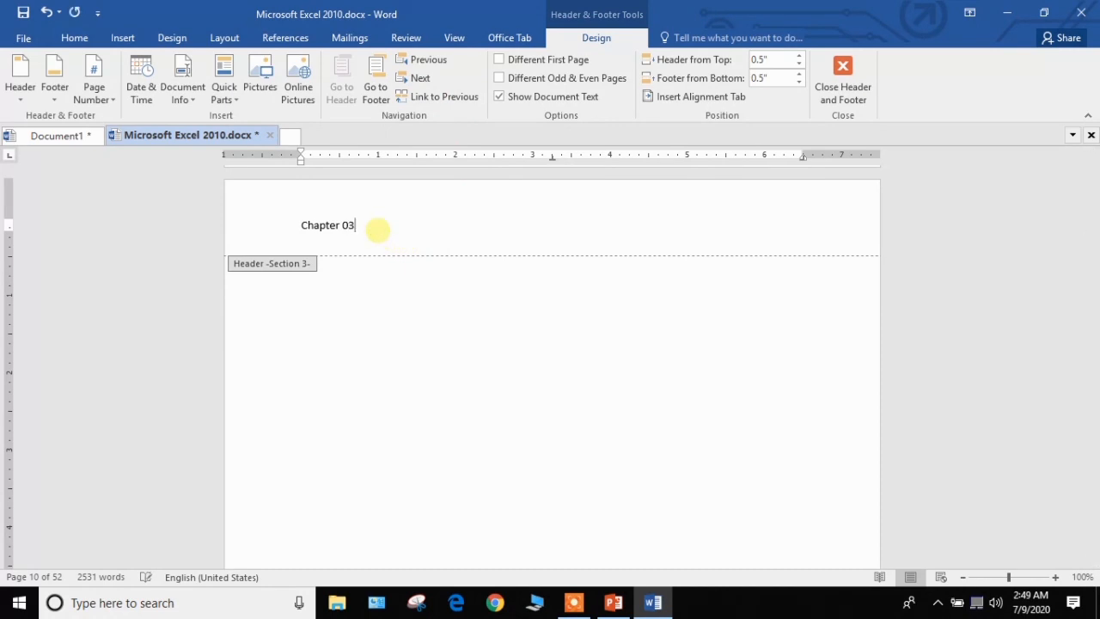
double_click(466, 373)
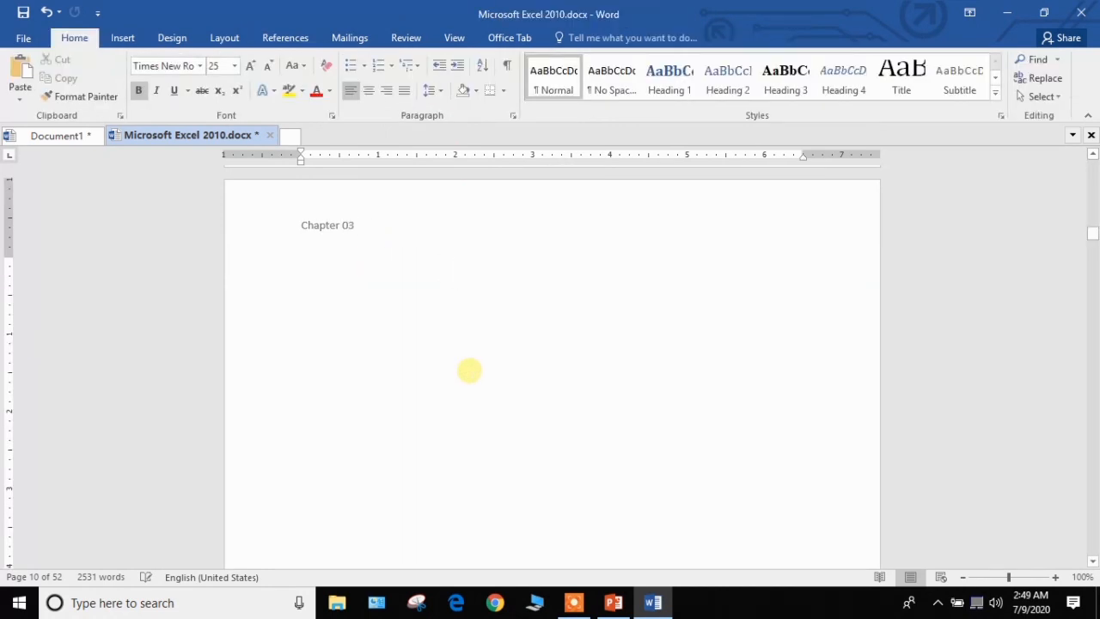
Step: Delete the blank content ahead of the CREATE WORKSHEET heading and retype the heading's first letter C
key("Delete")
key("Delete")
key("Delete")
key("Delete")
key("Delete")
key("Delete")
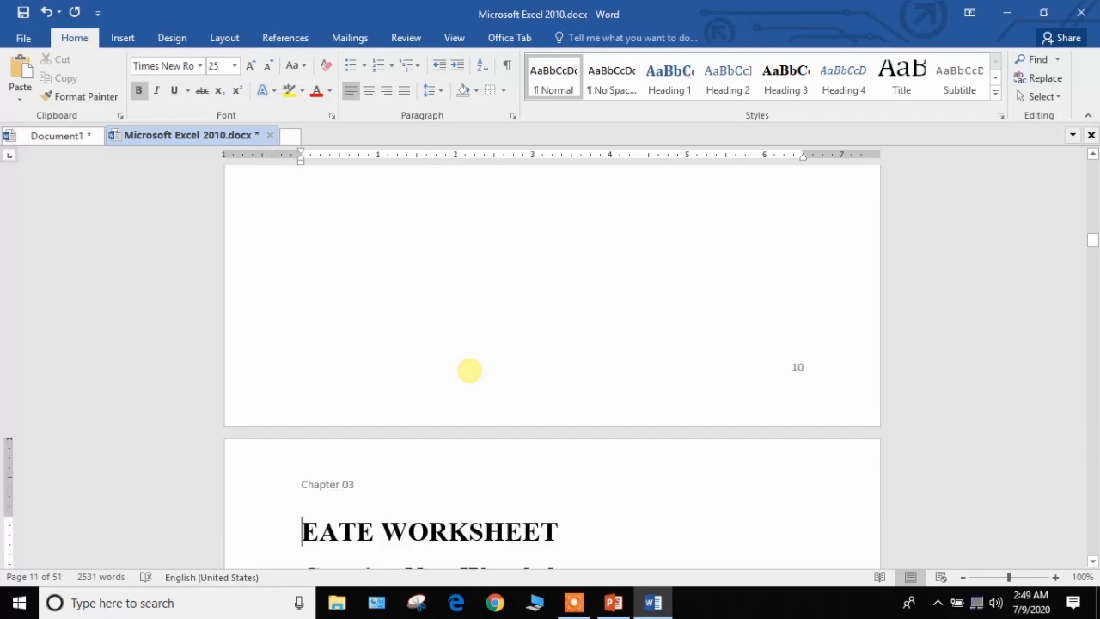
type("C")
Step: Remove the leftover blank page between the Go To dialog picture and the CEATE WORKSHEET heading
scroll(493, 329, "up", 5)
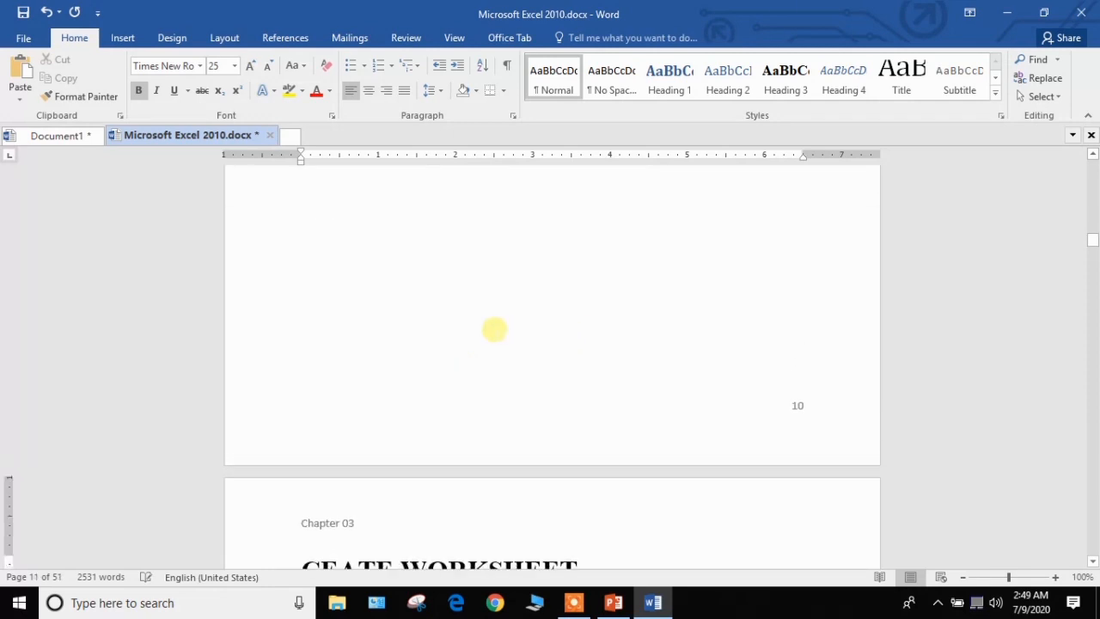
double_click(494, 329)
scroll(504, 425, "down", 10)
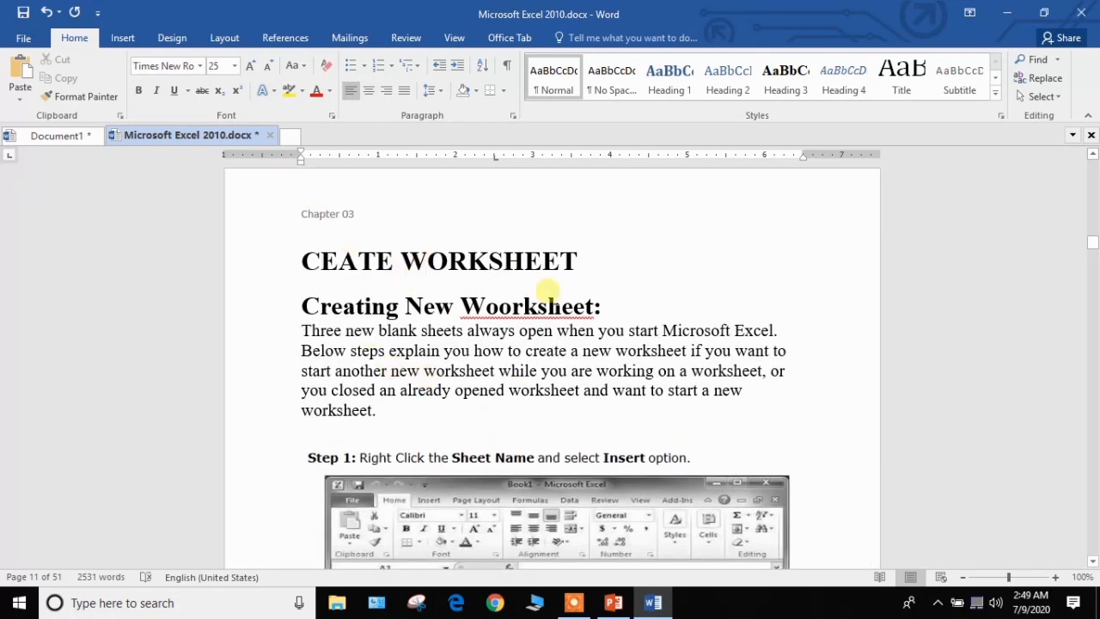
scroll(385, 314, "up", 5)
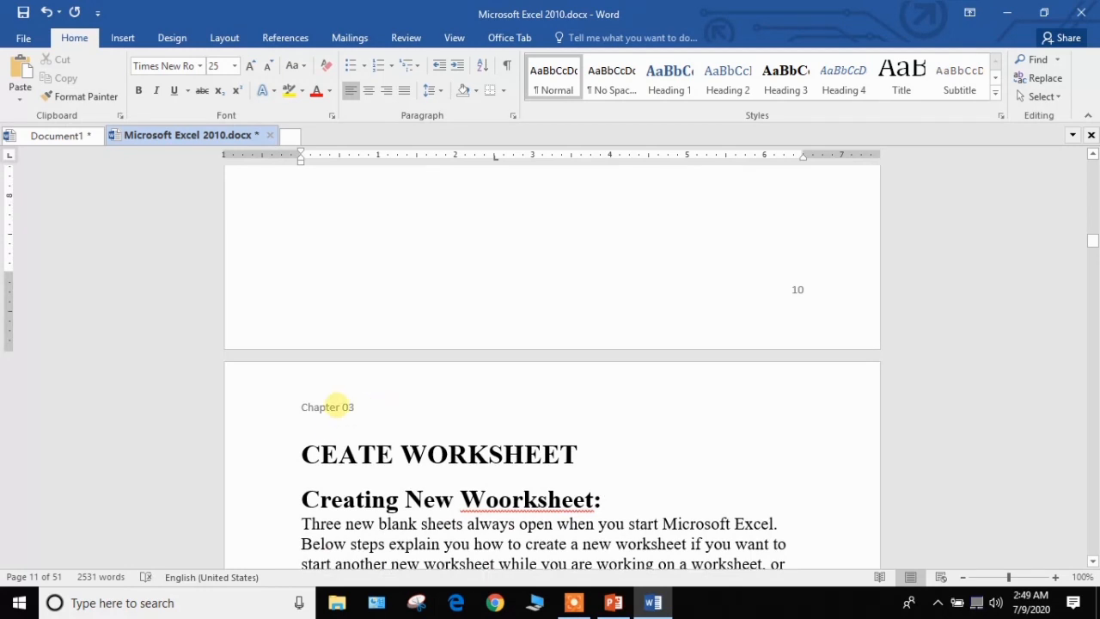
scroll(402, 377, "up", 10)
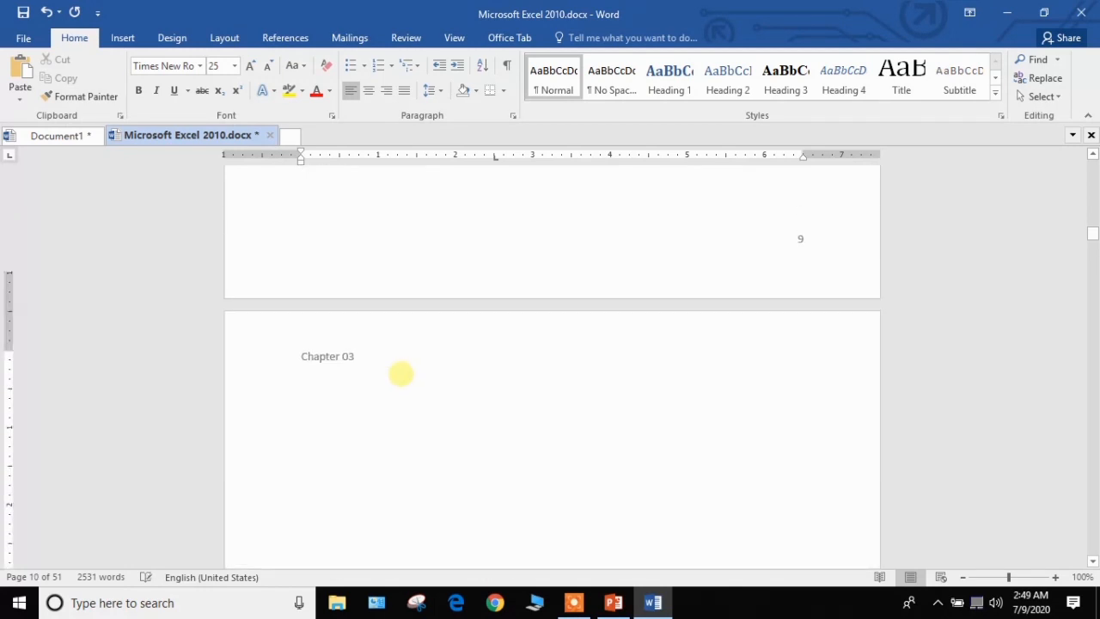
scroll(401, 373, "up", 5)
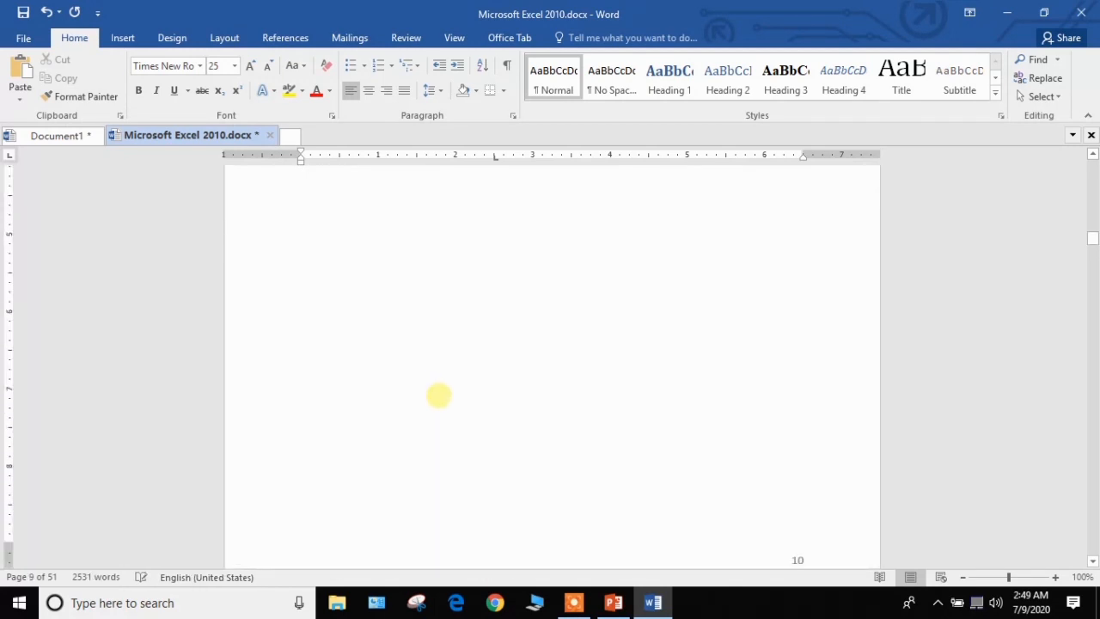
scroll(438, 395, "down", 5)
left_click(301, 492)
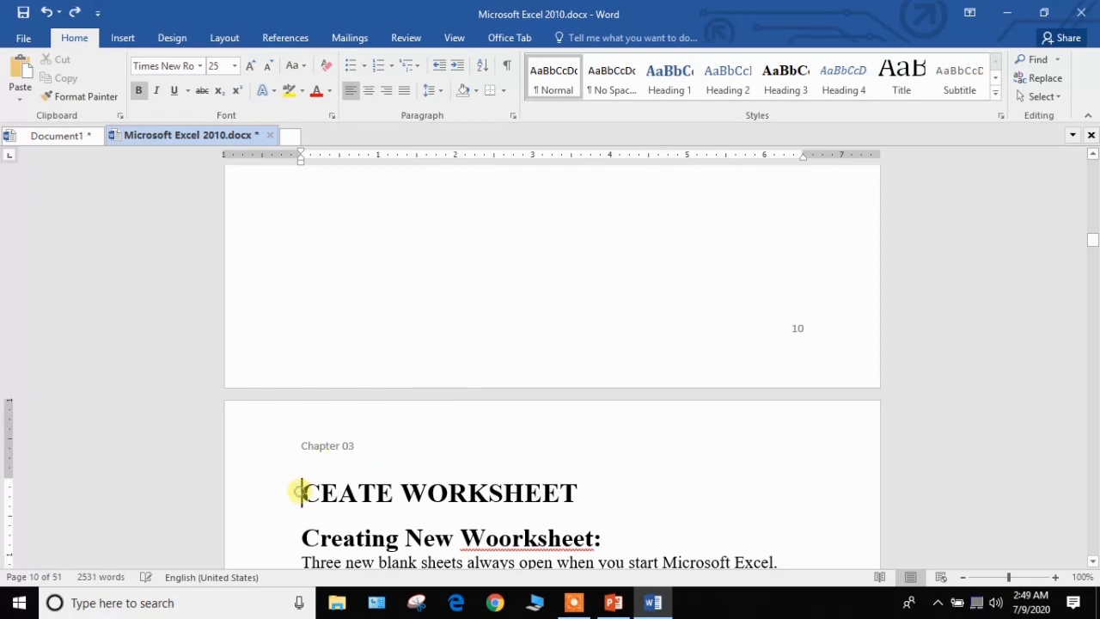
scroll(356, 479, "up", 5)
left_click(361, 483)
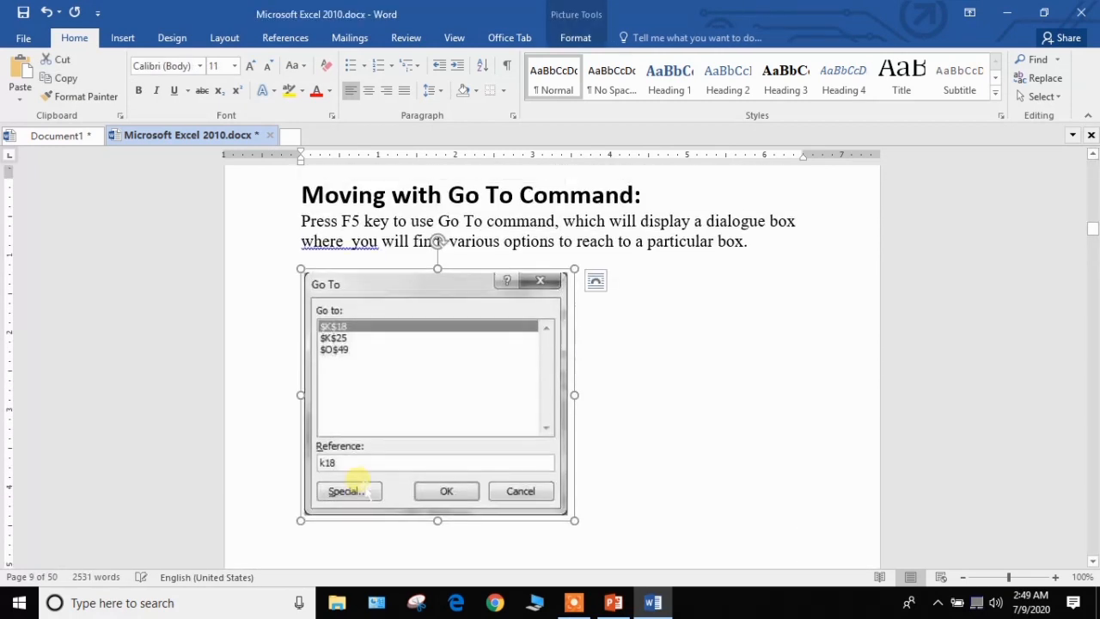
Step: Compare the headers of Sections 2 and 3 and open the Section 3 header above the CEATE WORKSHEET heading
scroll(359, 480, "down", 5)
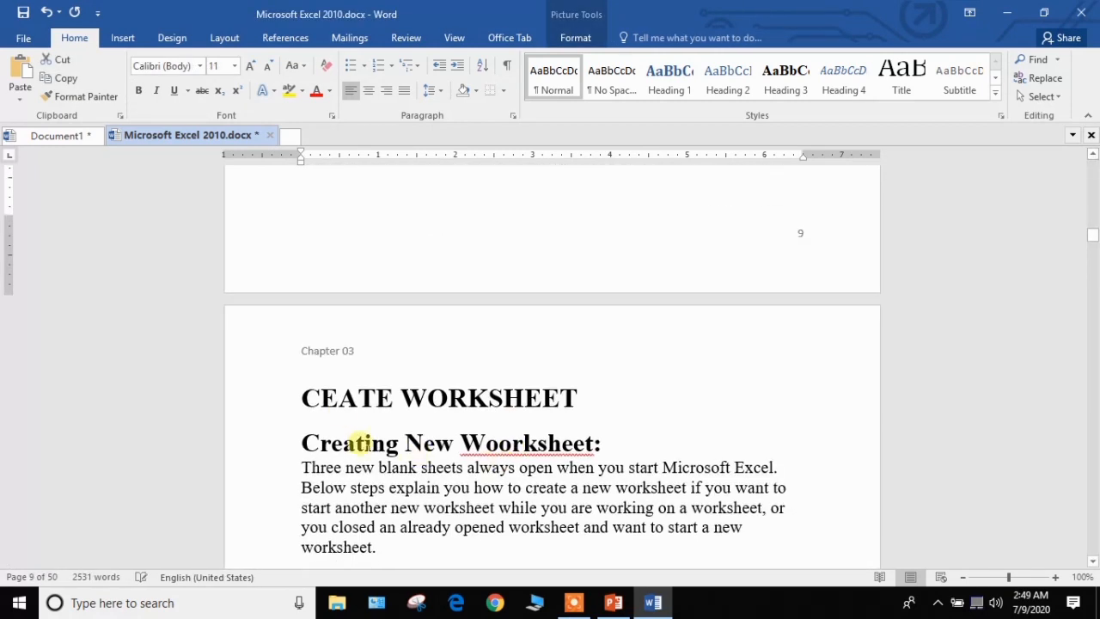
scroll(381, 336, "up", 5)
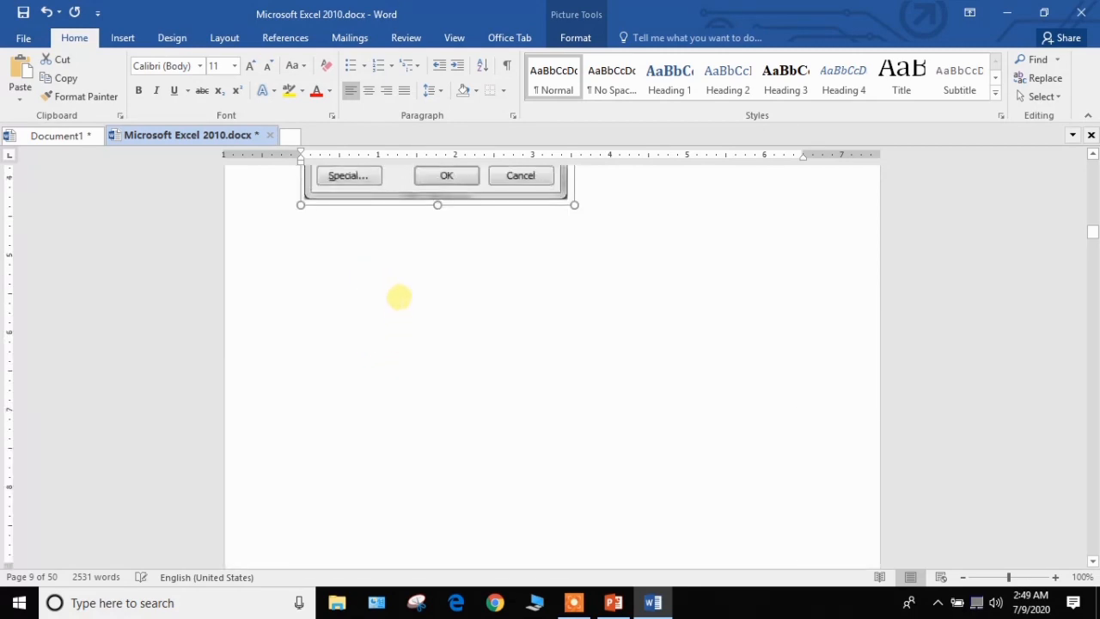
scroll(400, 297, "up", 3)
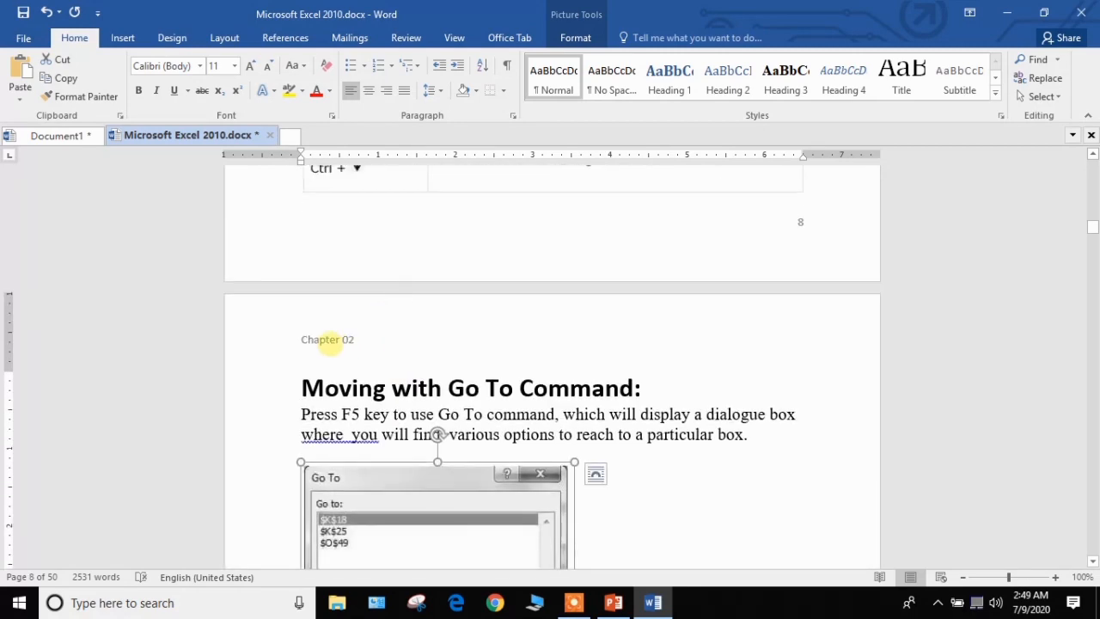
scroll(472, 364, "down", 8)
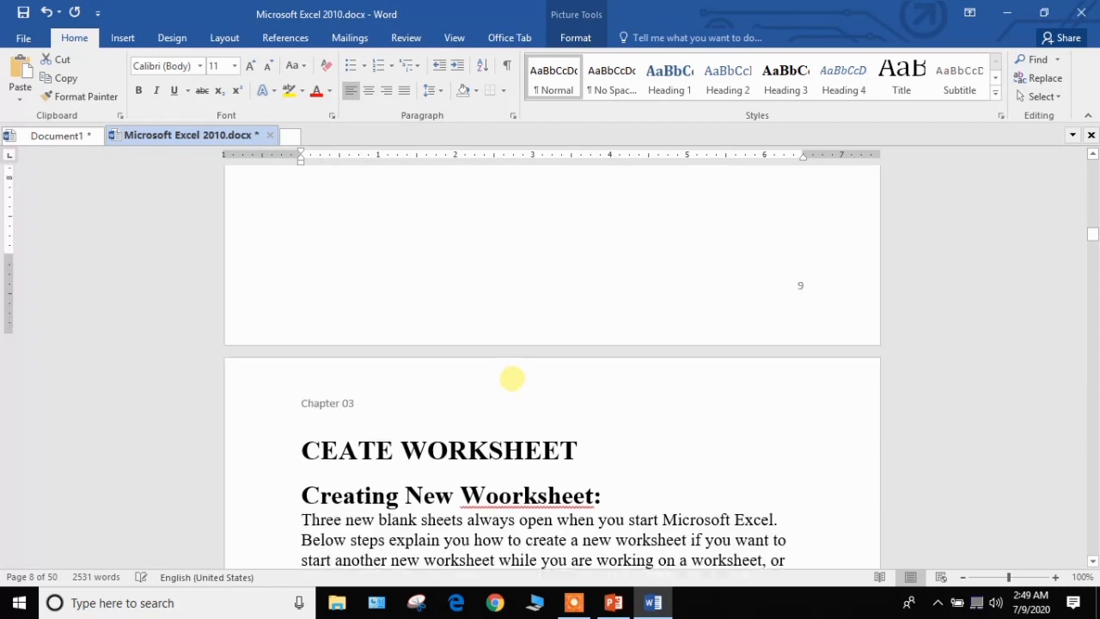
double_click(581, 375)
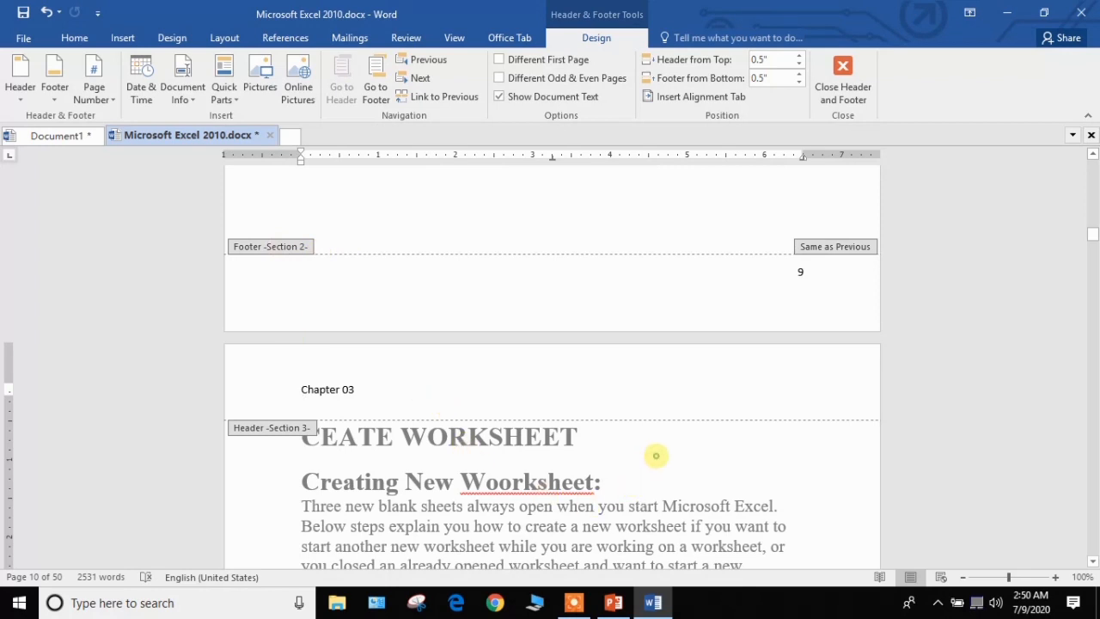
Step: Leave header editing and return to the document's body text on the pages around the start of Chapter 03
double_click(655, 456)
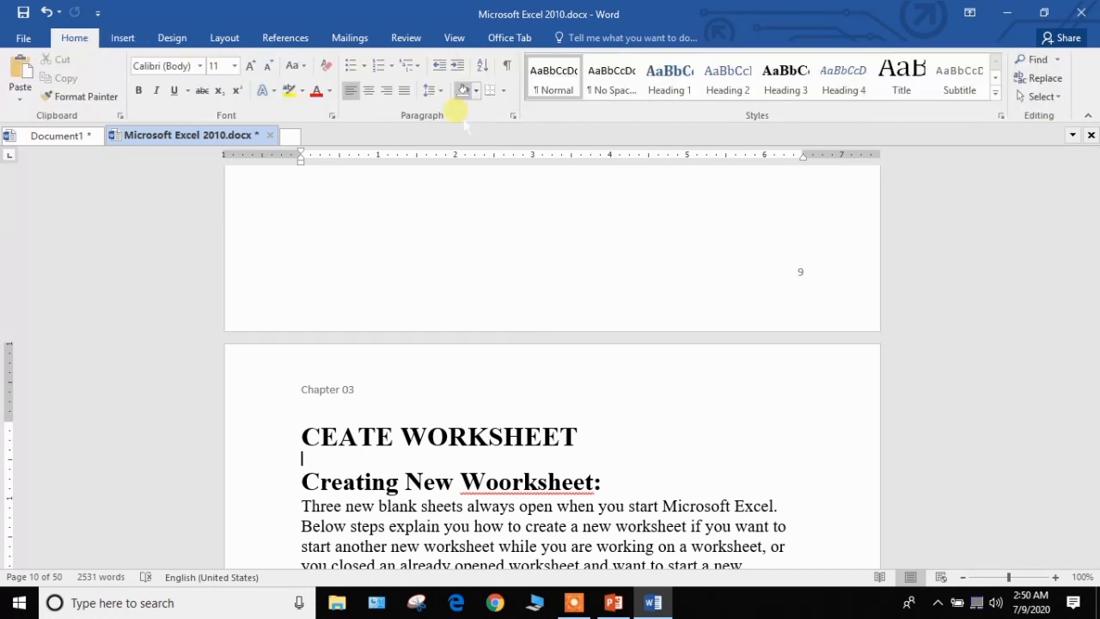
scroll(437, 284, "up", 6)
scroll(436, 284, "up", 5)
scroll(445, 304, "down", 6)
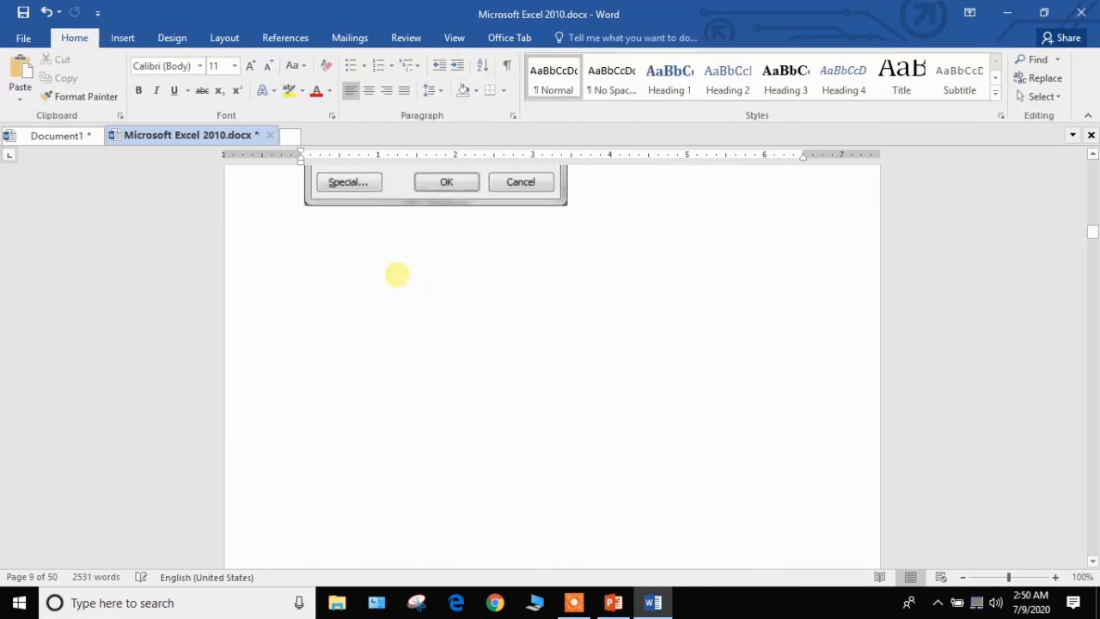
left_click(397, 275)
scroll(351, 275, "up", 2)
scroll(351, 275, "down", 4)
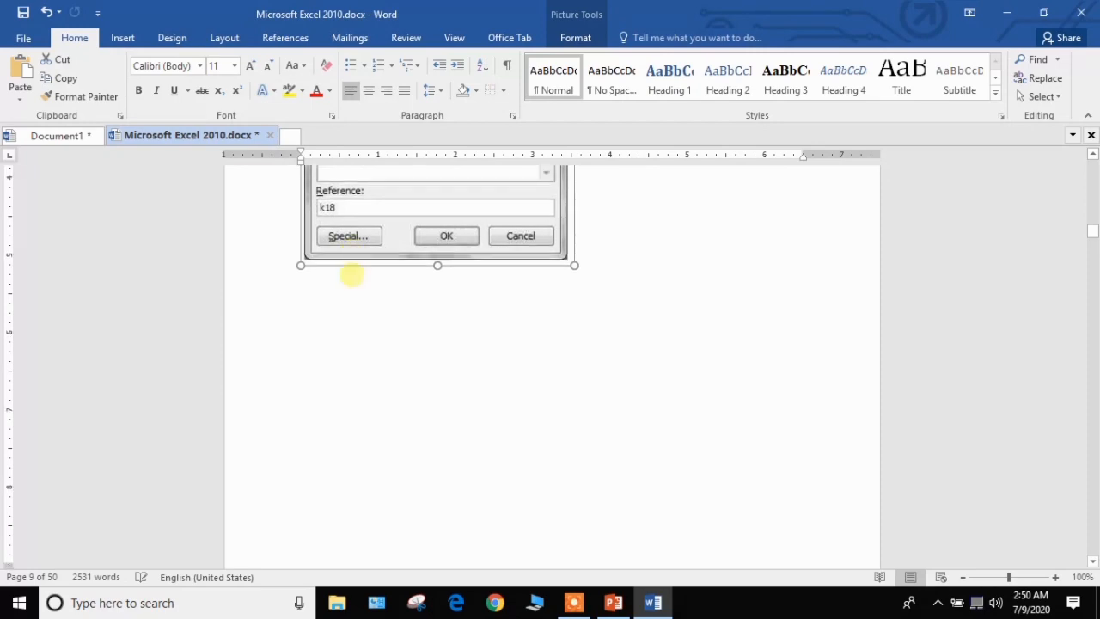
scroll(493, 293, "up", 4)
scroll(590, 317, "up", 3)
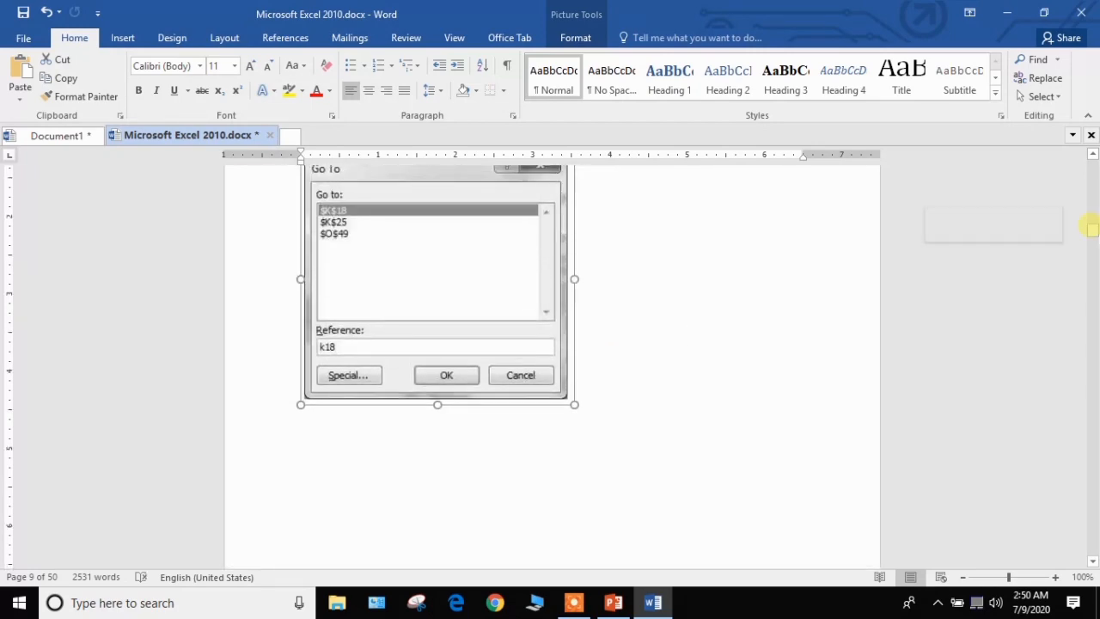
Step: Add a line with a period and enough blank lines below KEYBOARD SHORTCUTS in the contents list to reach a new page
left_click_drag(1092, 228, 1091, 166)
scroll(945, 270, "down", 4)
left_click(539, 462)
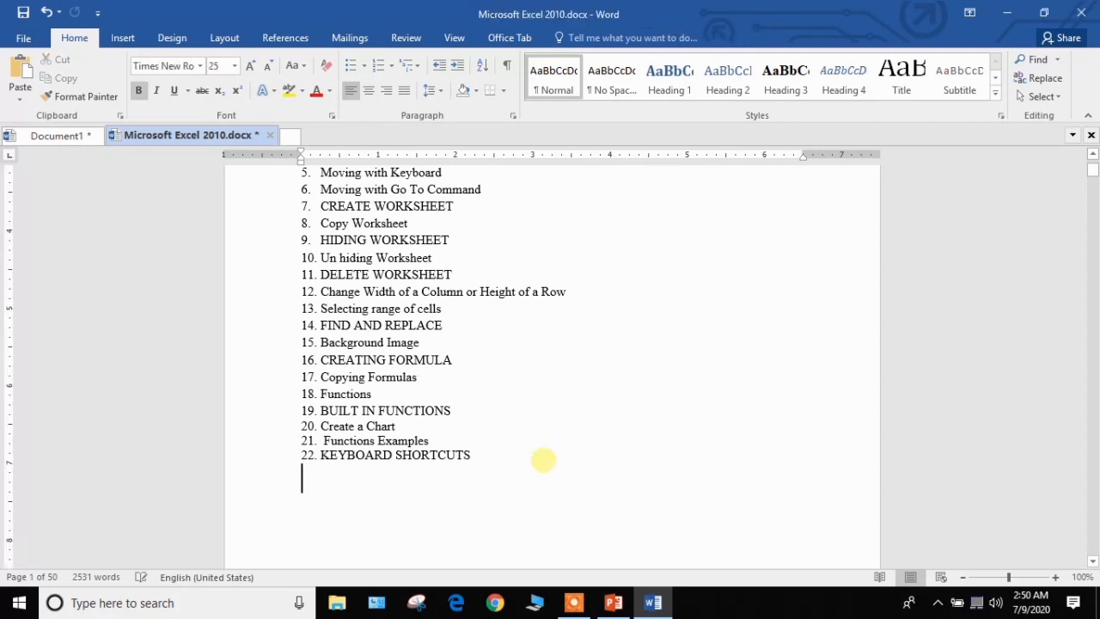
key("Return")
type(".")
key("Return")
key("Return")
key("Return")
key("Return")
key("Return")
key("Return")
key("Return")
key("Return")
key("Return")
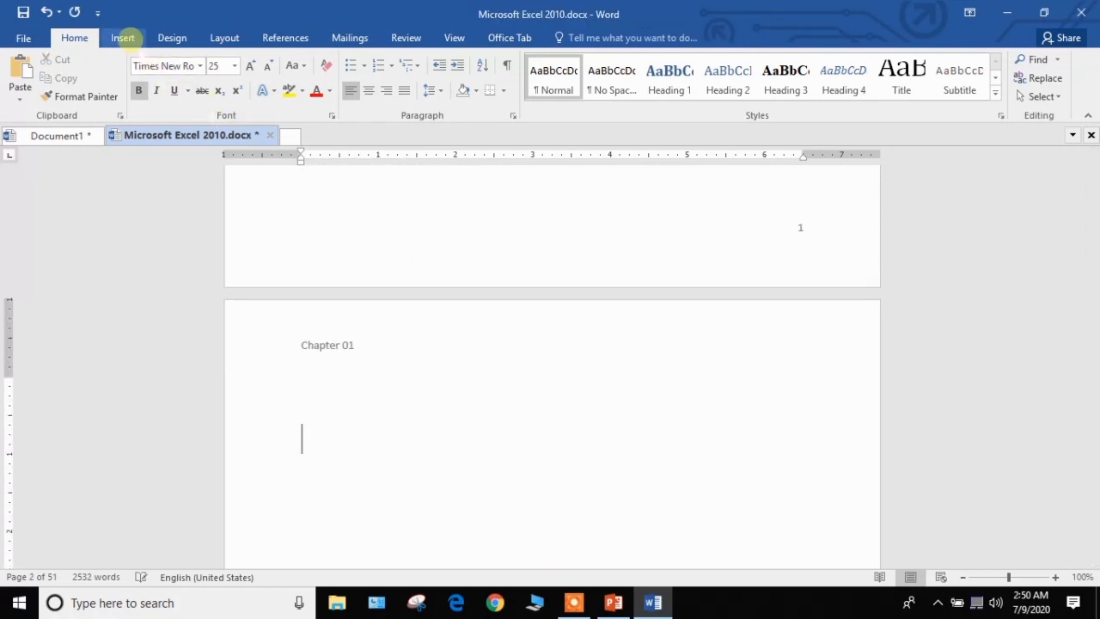
Step: Insert a table of 3 columns and 4 rows from the size grid on page 2, and undo it
left_click(122, 38)
left_click(110, 71)
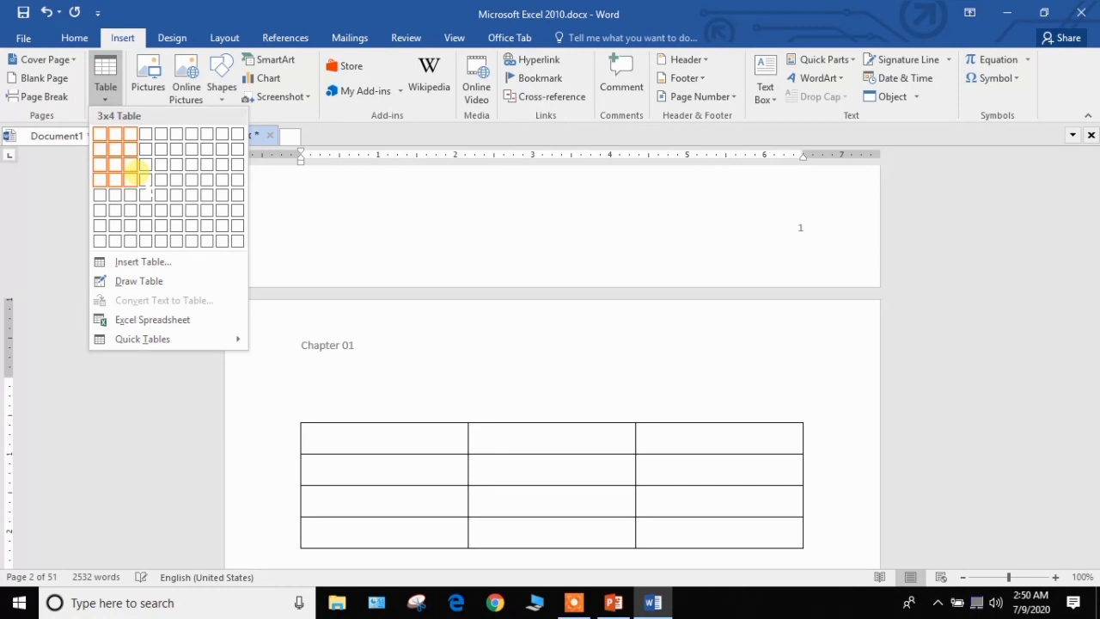
left_click(135, 176)
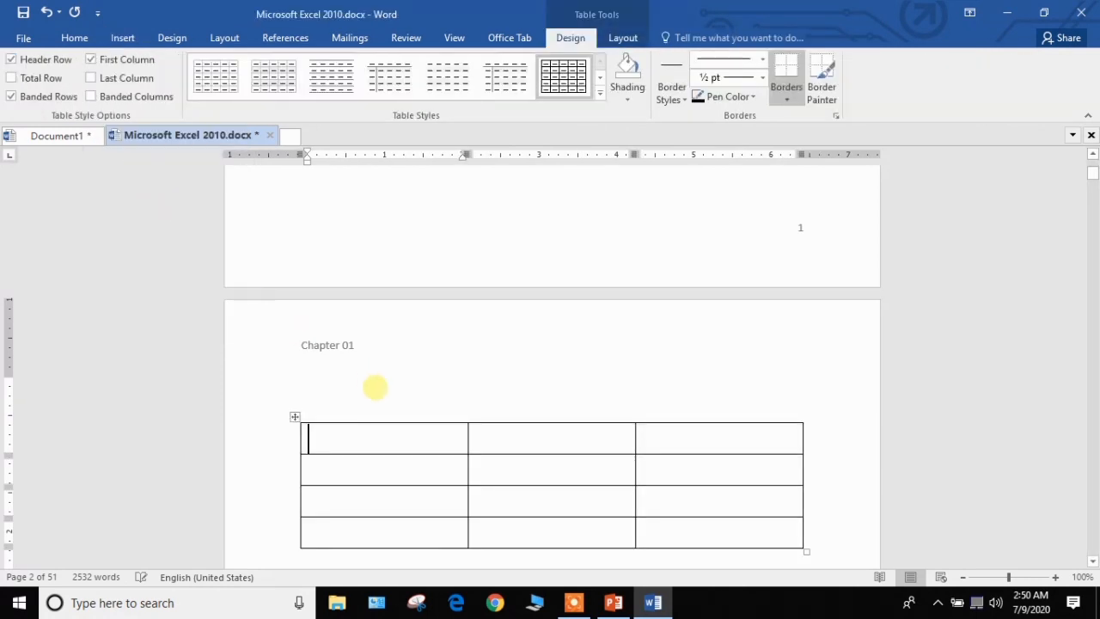
key("ctrl+z")
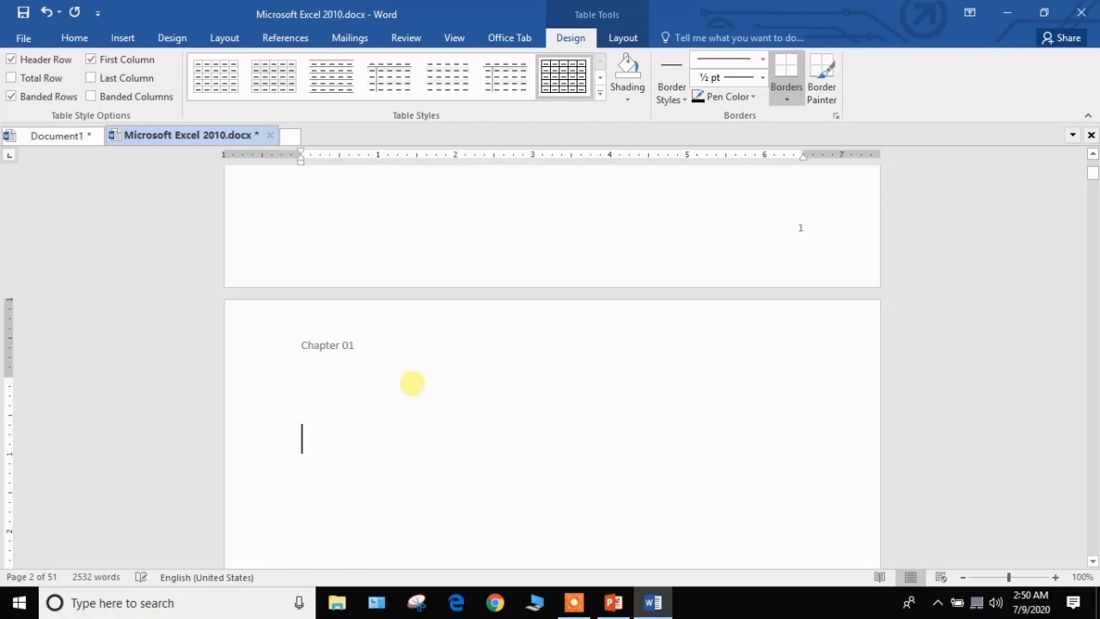
Step: Insert a table of 5 columns and 2 rows with fixed automatic column width through the Insert Table dialog, and undo it
left_click(122, 38)
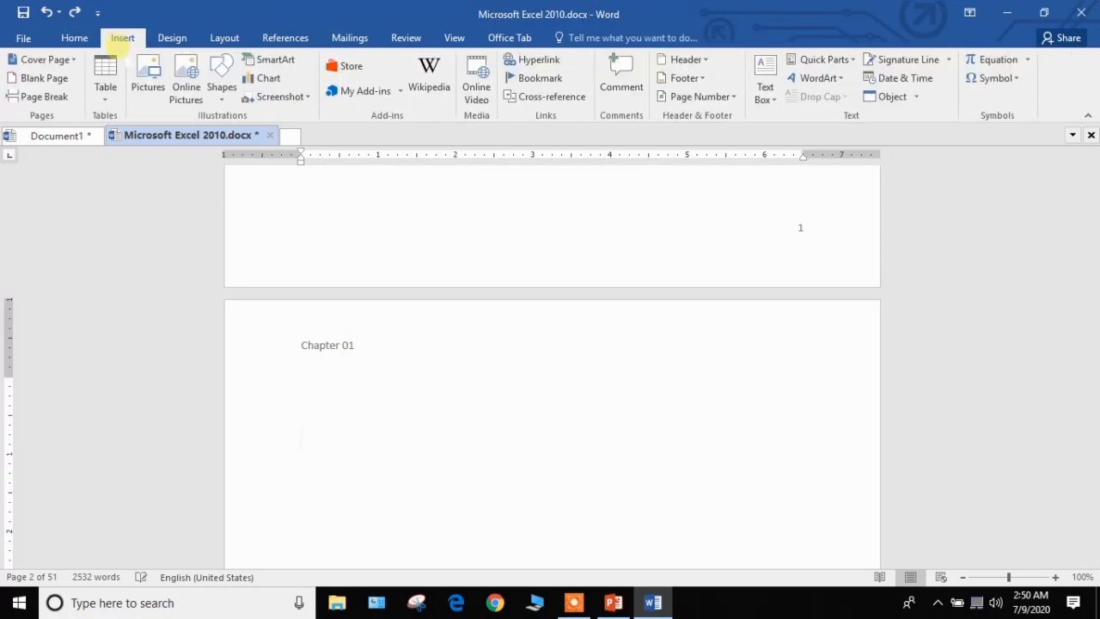
left_click(105, 86)
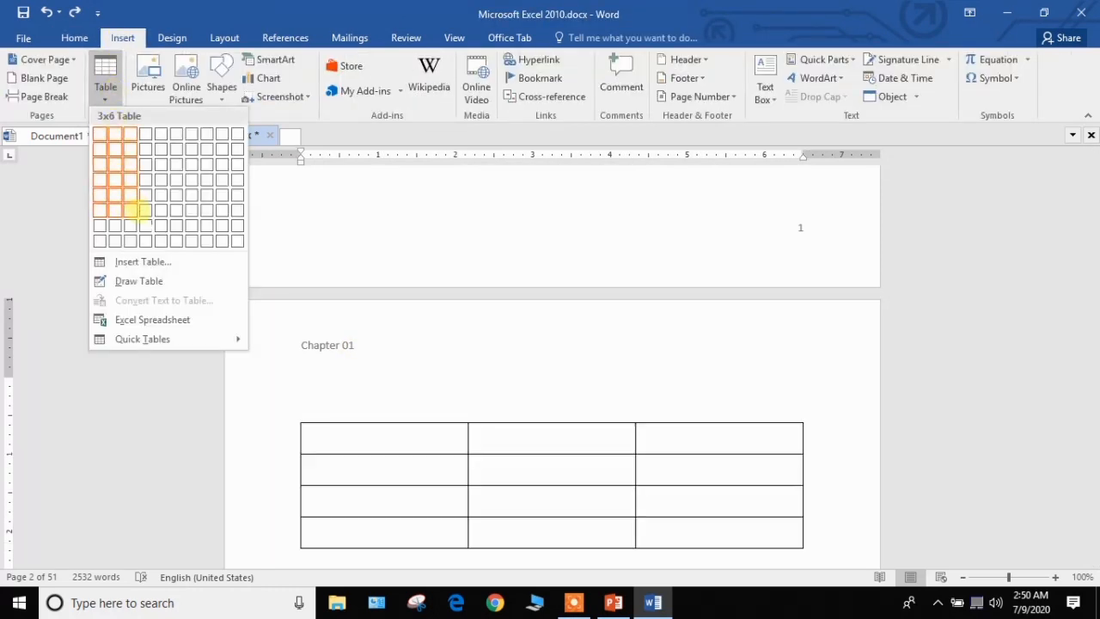
left_click(124, 262)
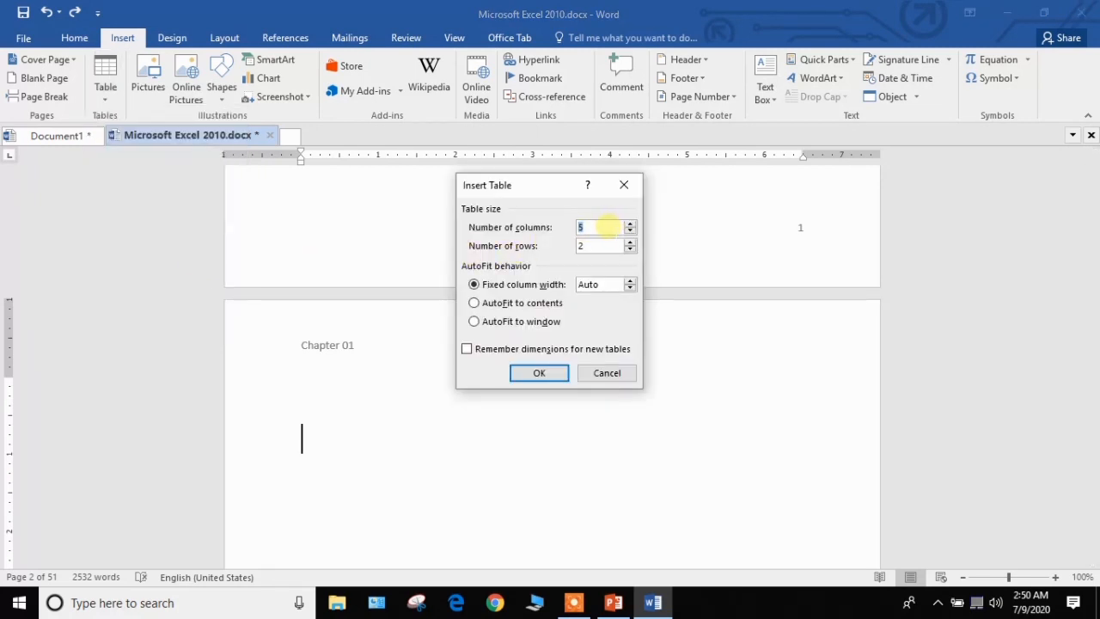
left_click(537, 373)
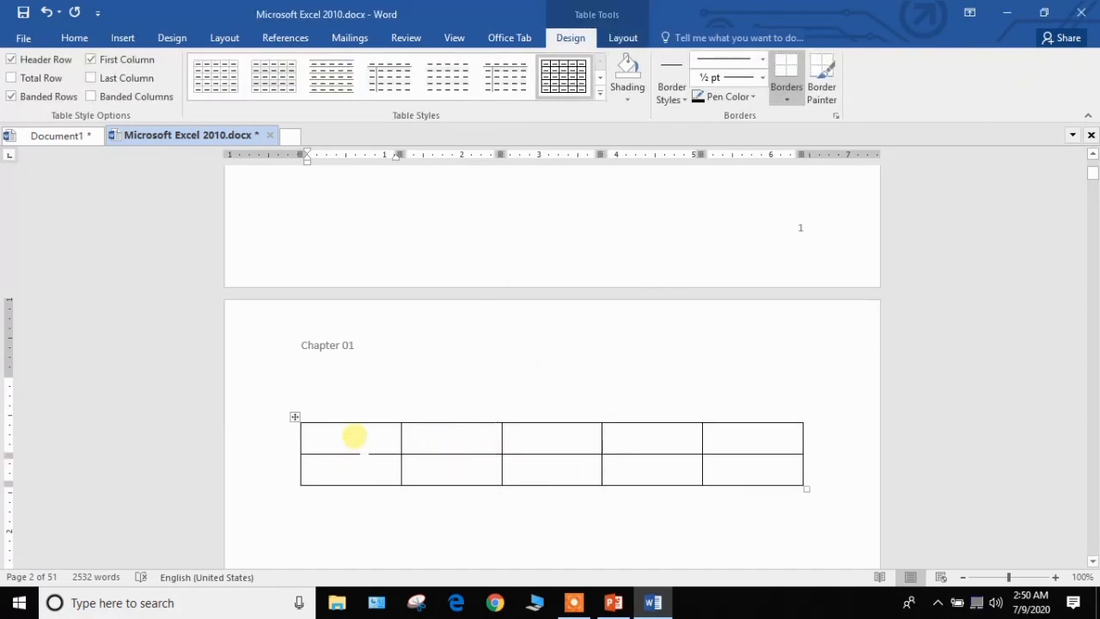
key("ctrl+z")
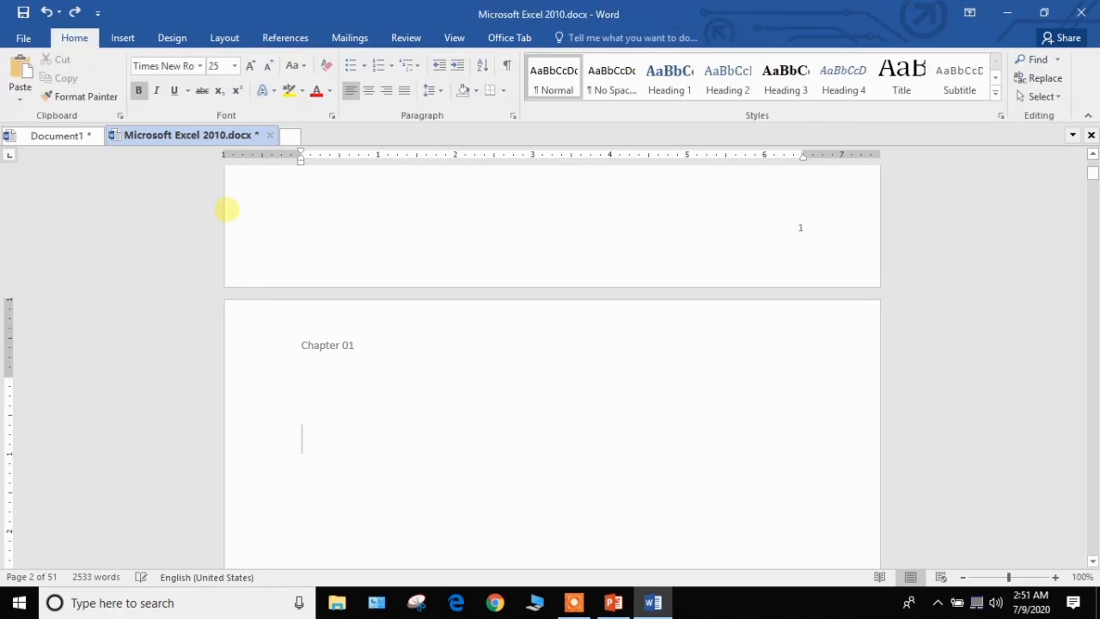
Step: Draw a table outline by hand about 5.54" wide and 1.66" high below the Chapter 01 header
left_click(122, 37)
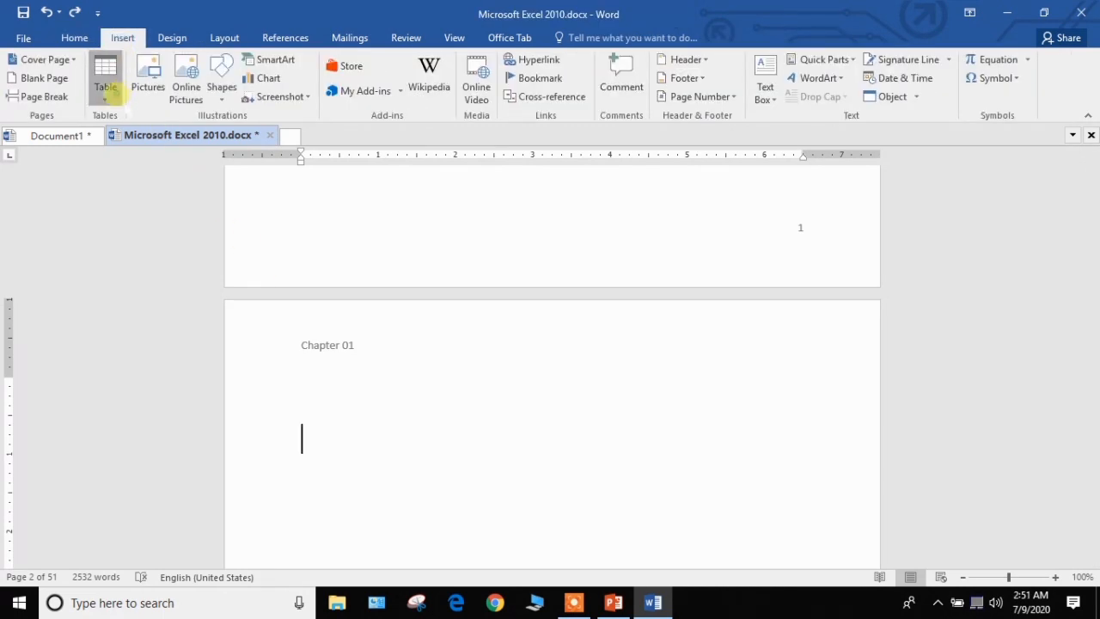
left_click(109, 90)
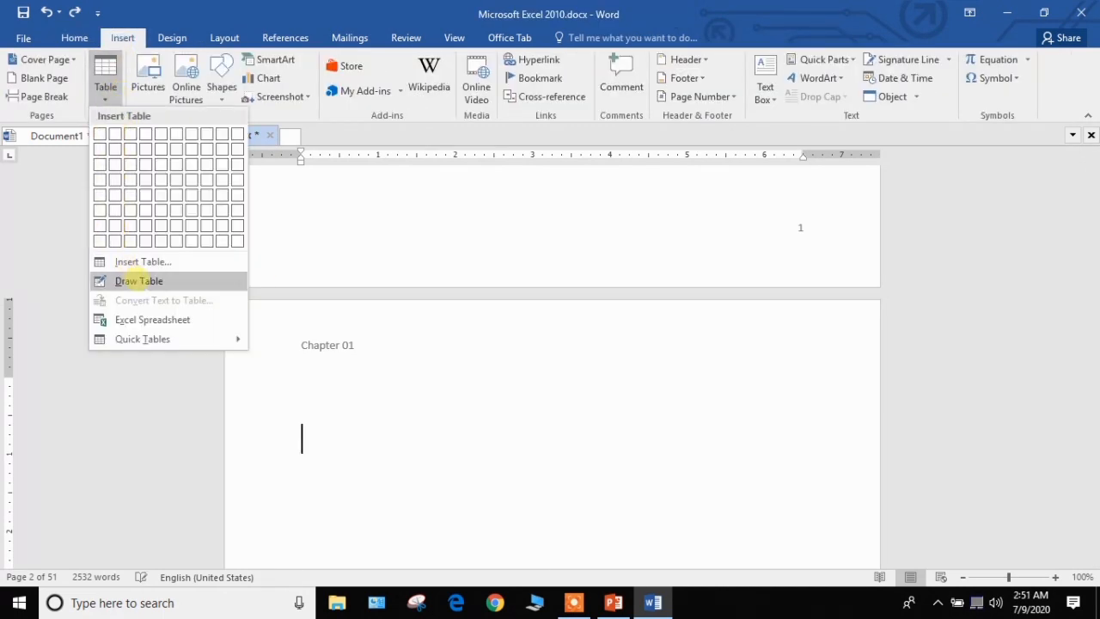
left_click(137, 281)
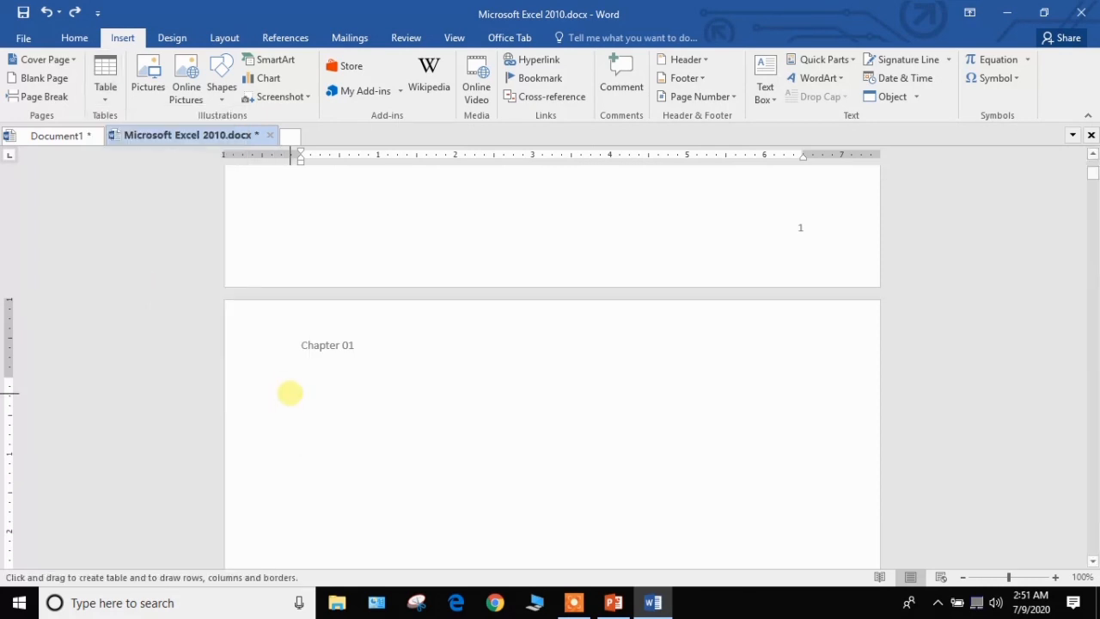
left_click_drag(583, 522, 718, 521)
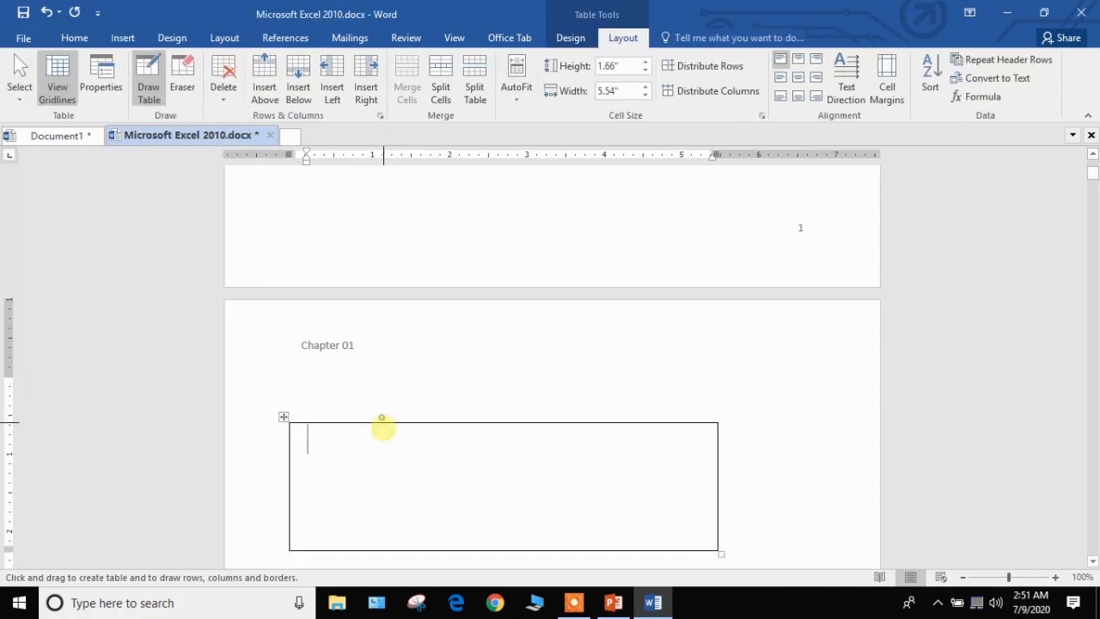
Step: Divide the hand-drawn table with two vertical lines and one horizontal line into three columns and two rows
left_click_drag(382, 421, 383, 542)
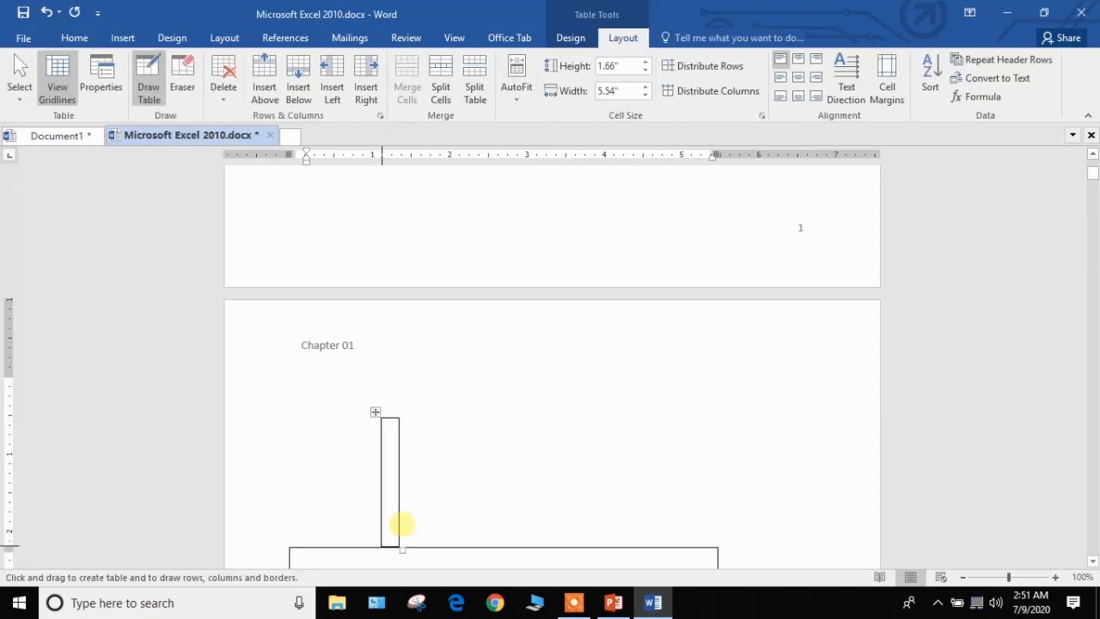
key("ctrl+z")
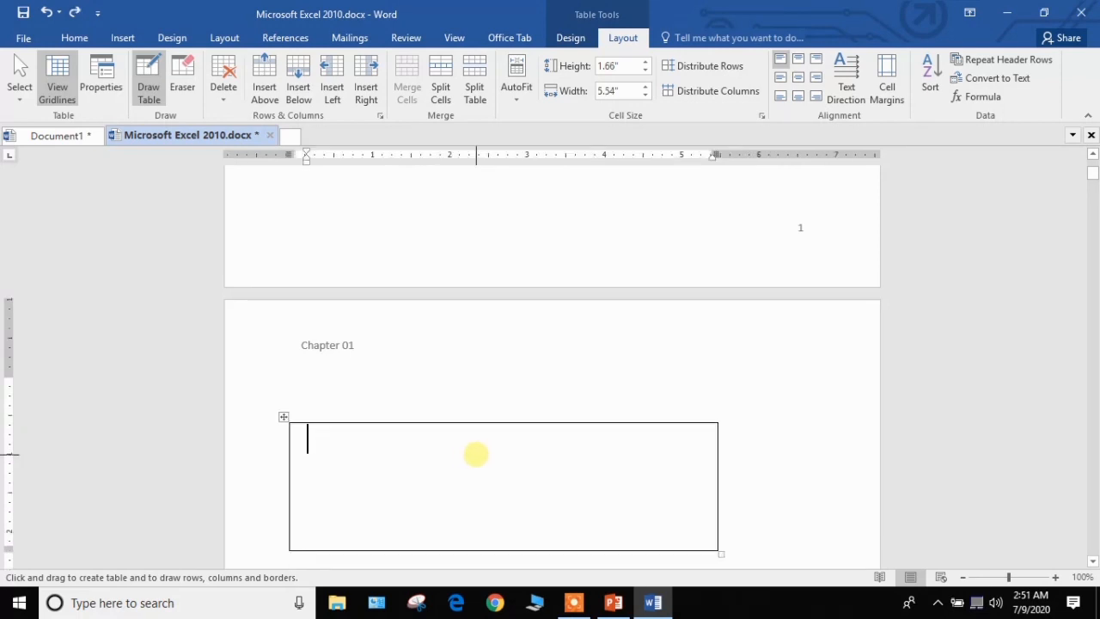
left_click_drag(395, 424, 385, 543)
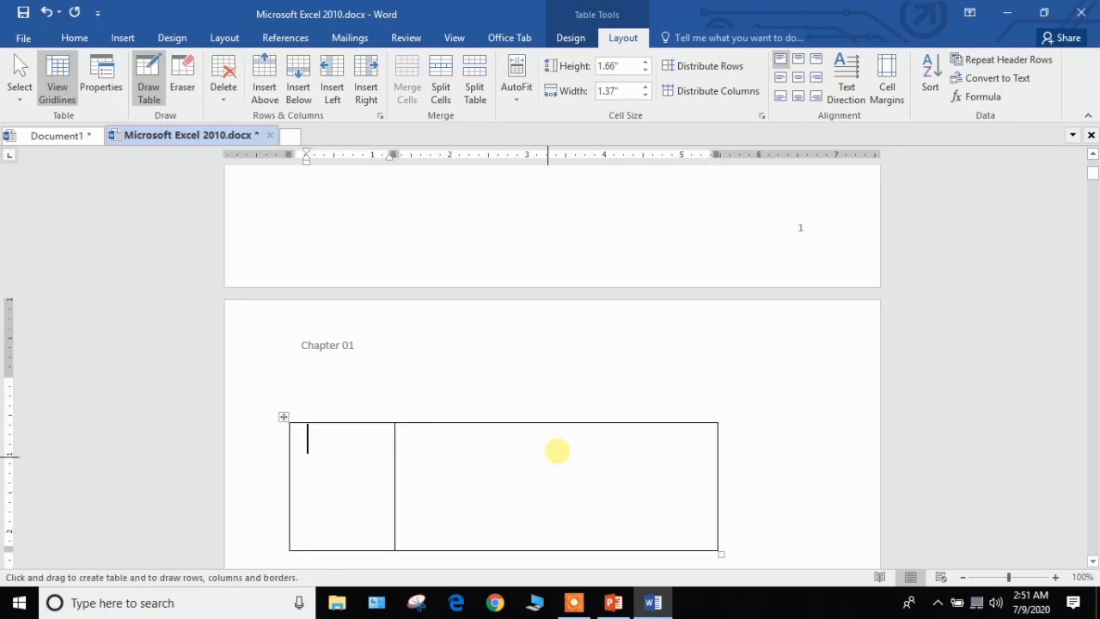
left_click_drag(572, 425, 569, 520)
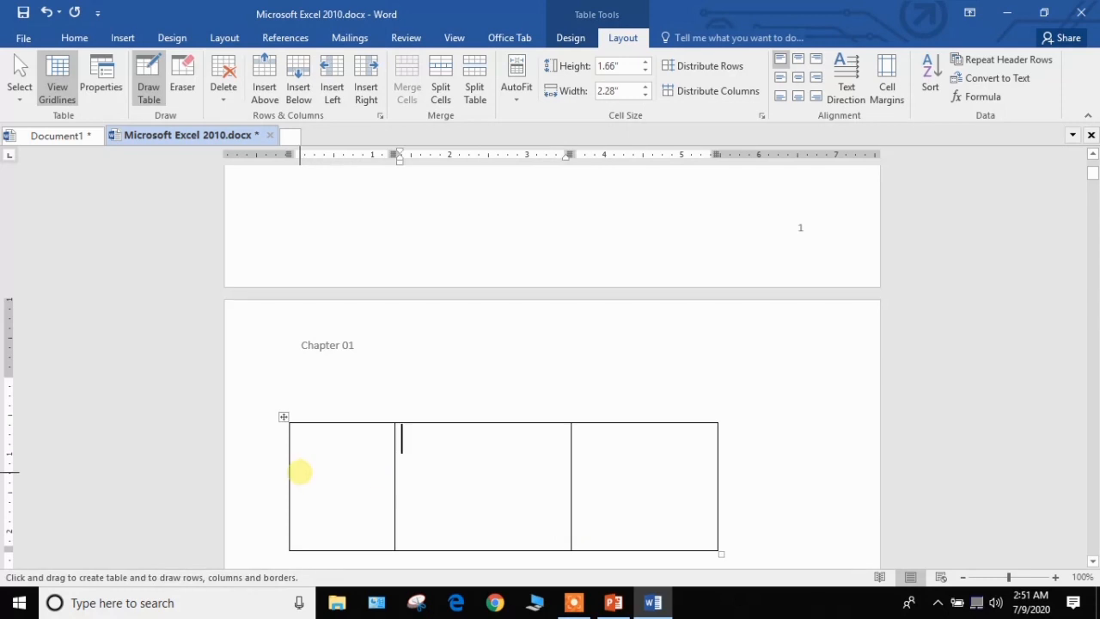
left_click_drag(299, 483, 670, 472)
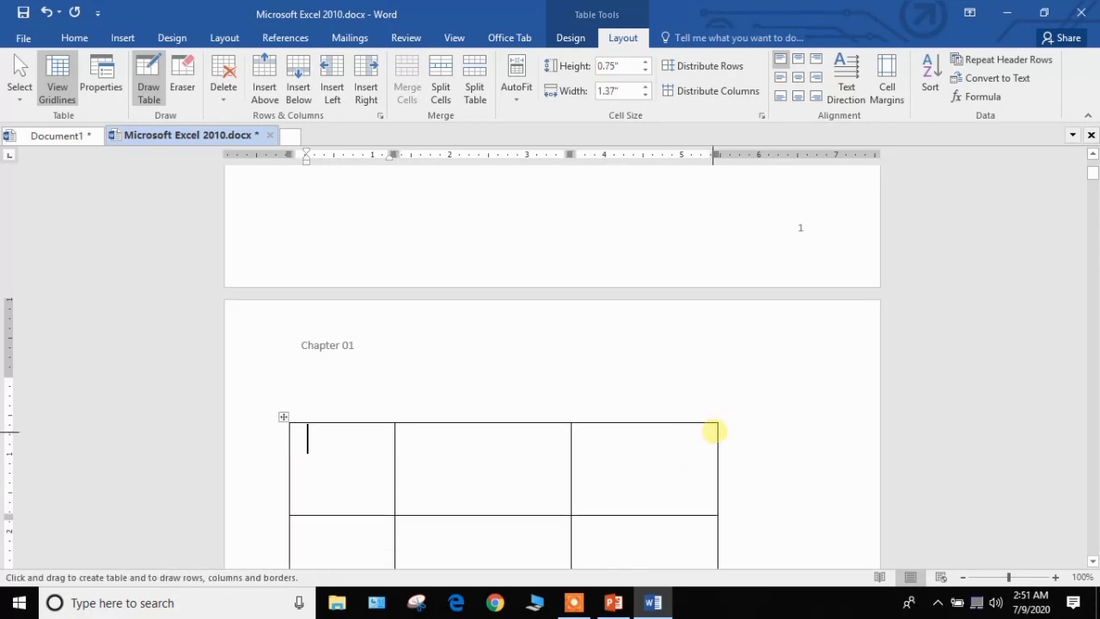
Step: Undo the dividing lines and the outline of the hand-drawn table
scroll(705, 432, "down", 3)
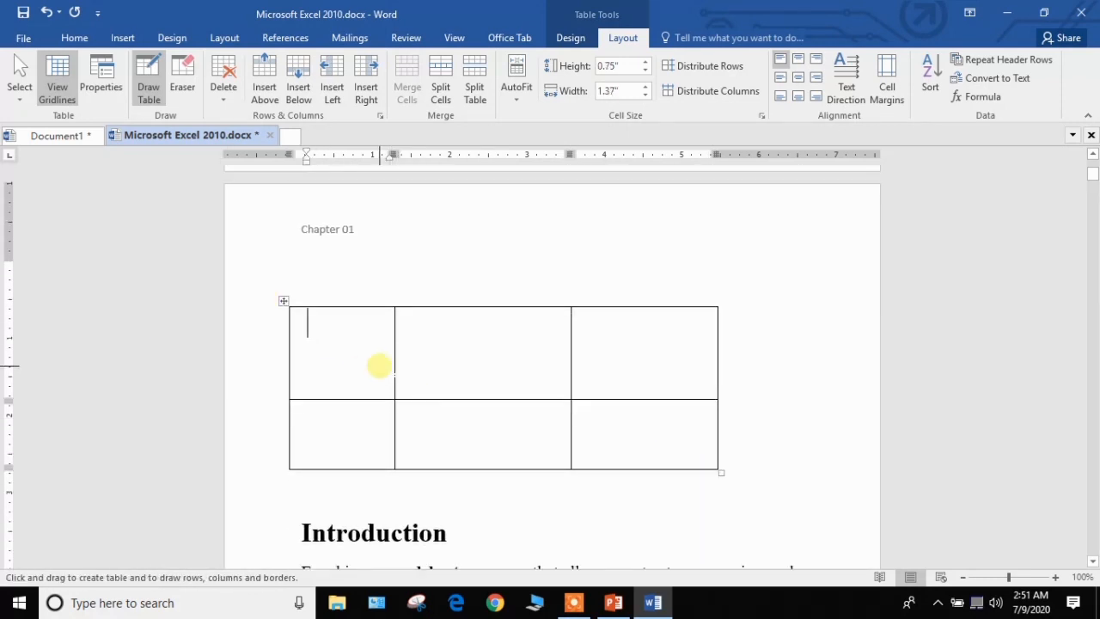
key("ctrl+z")
key("ctrl+z")
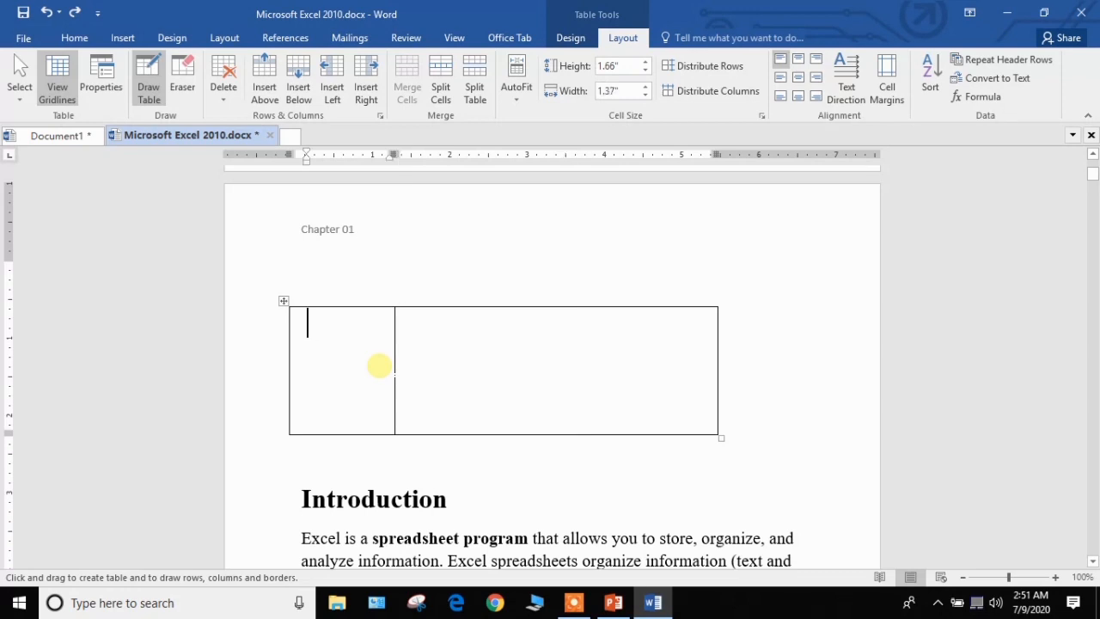
key("ctrl+z")
key("ctrl+z")
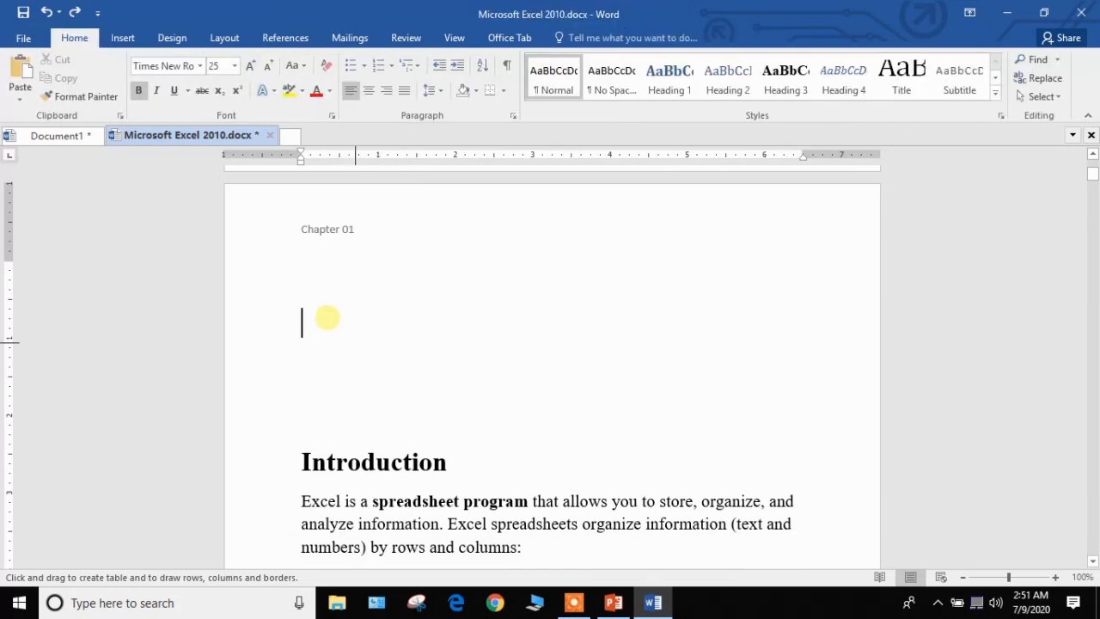
Step: Insert a table of 6 columns and 5 rows from the size grid above the Introduction heading
left_click(122, 37)
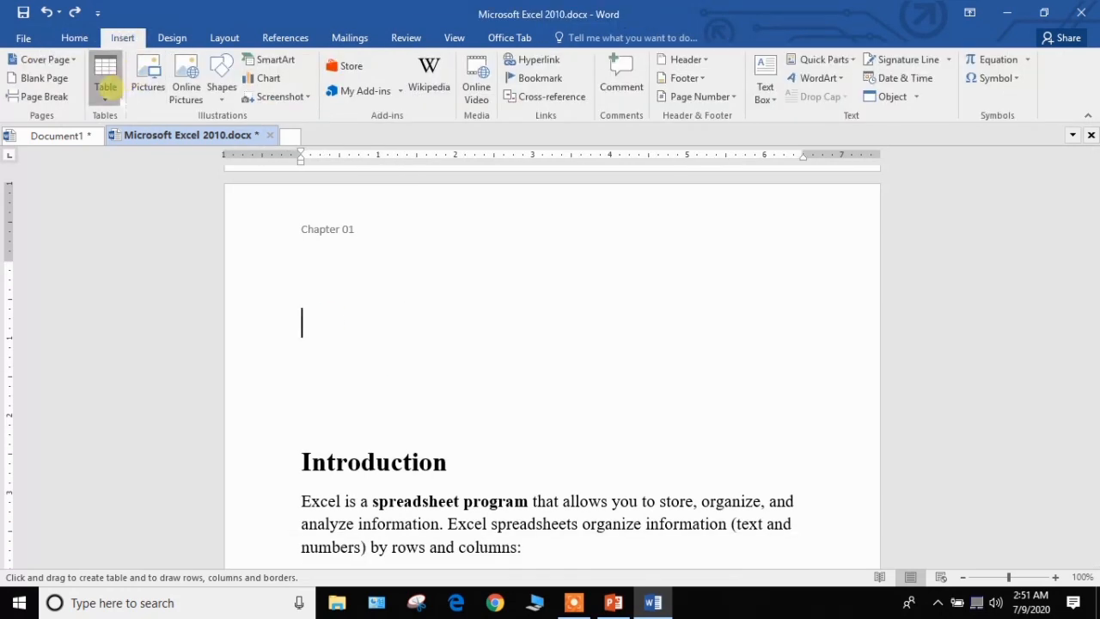
left_click(105, 79)
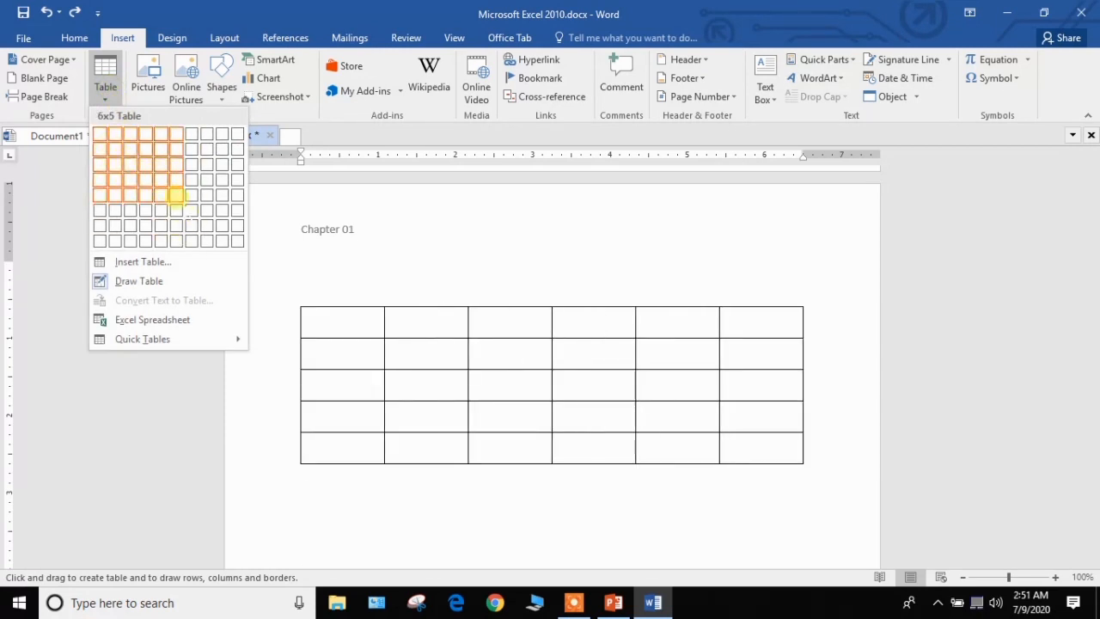
left_click(177, 197)
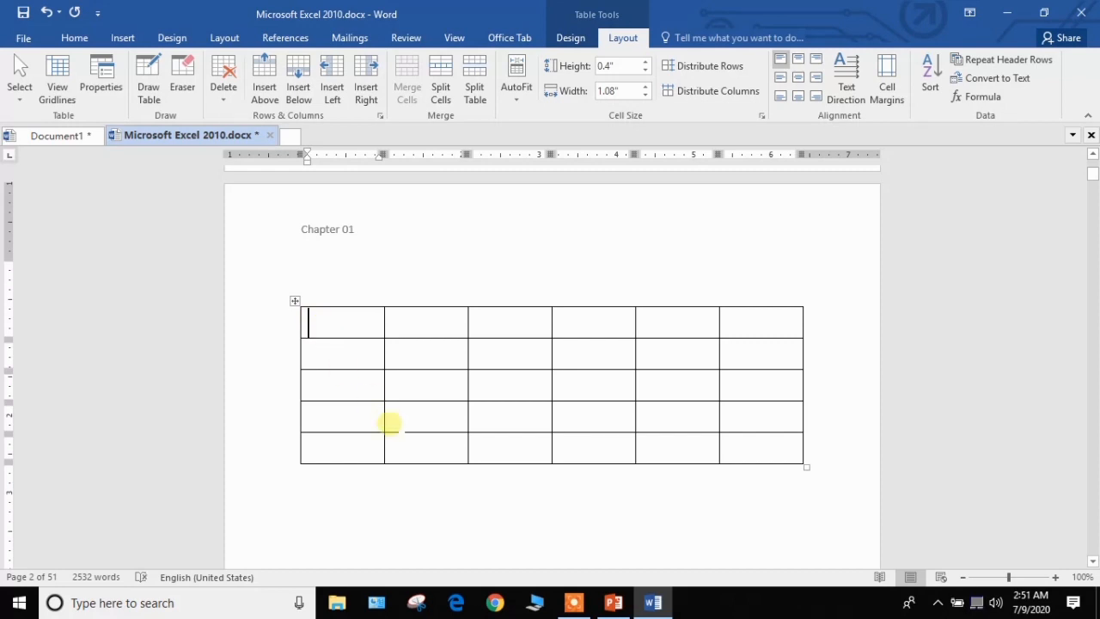
Step: Number the cells of the table's first column with a numbered list and center the numbers
left_click_drag(329, 319, 353, 438)
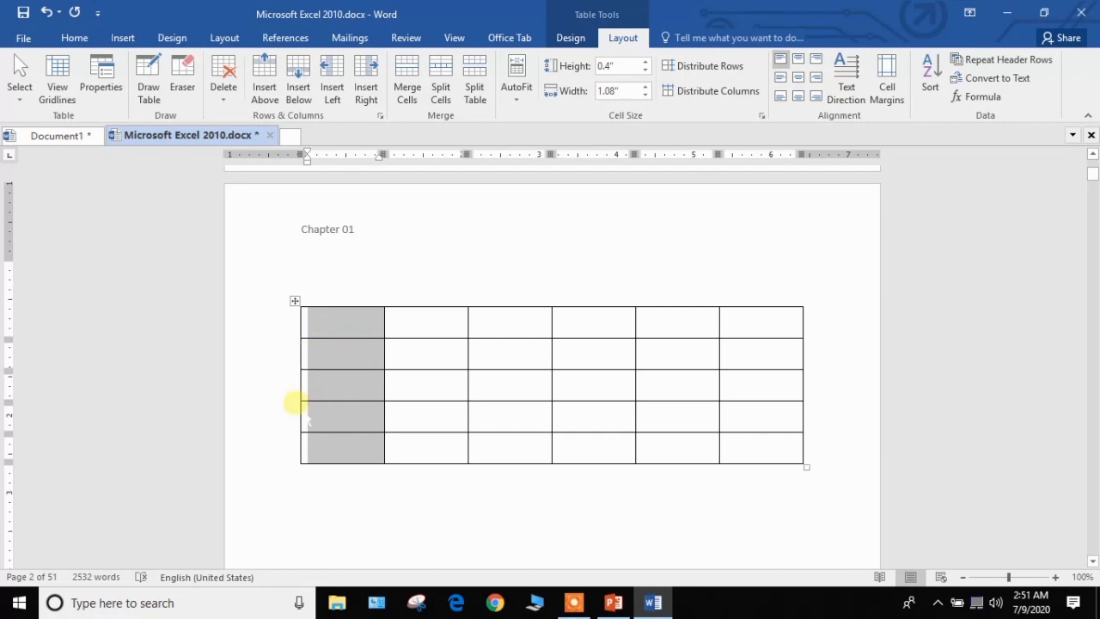
left_click(75, 38)
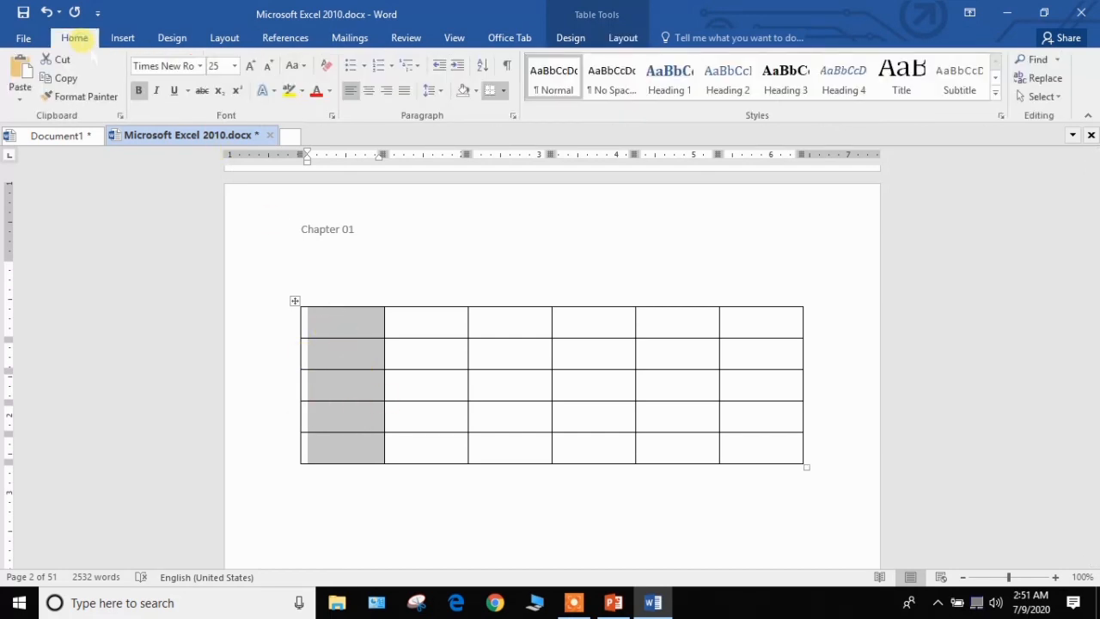
left_click(379, 66)
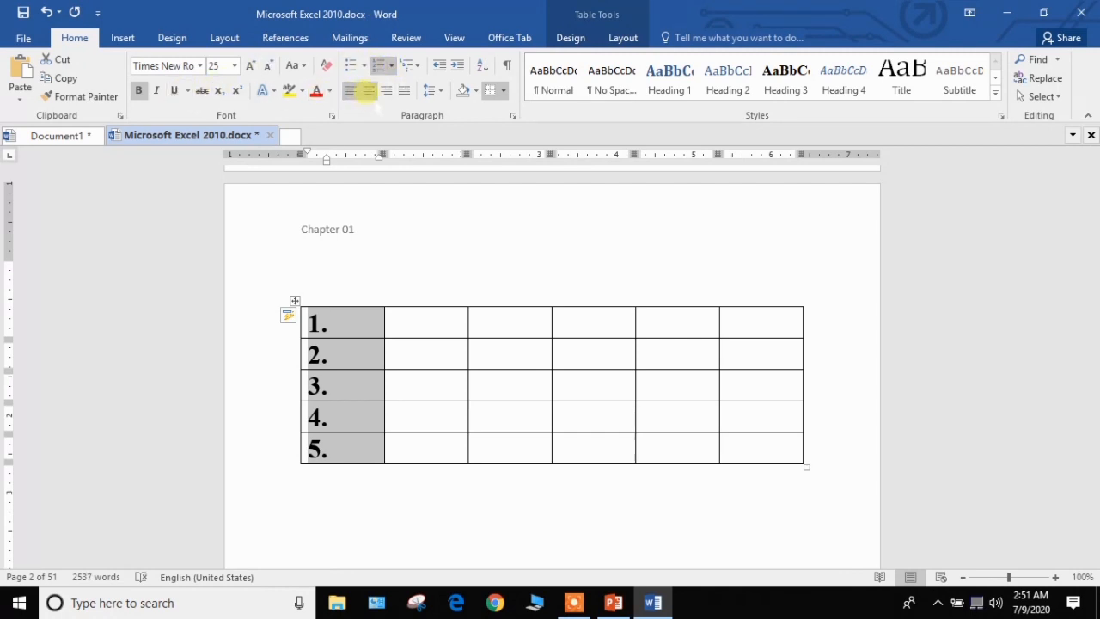
left_click(367, 90)
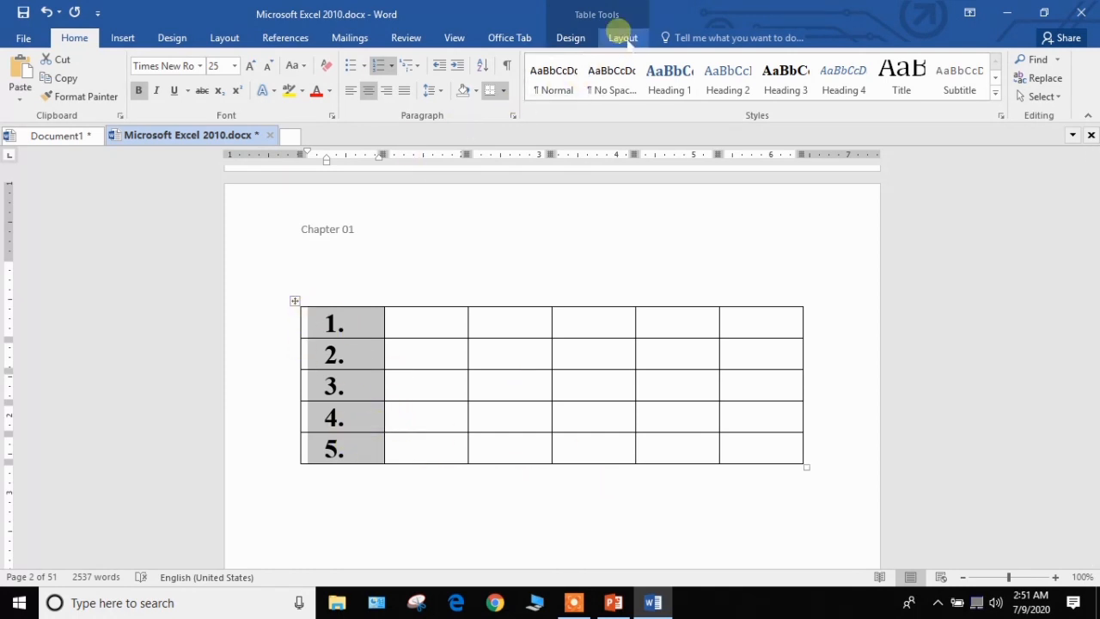
Step: Try a purple banded grid style and an orange banded grid style on the numbered table
left_click(571, 38)
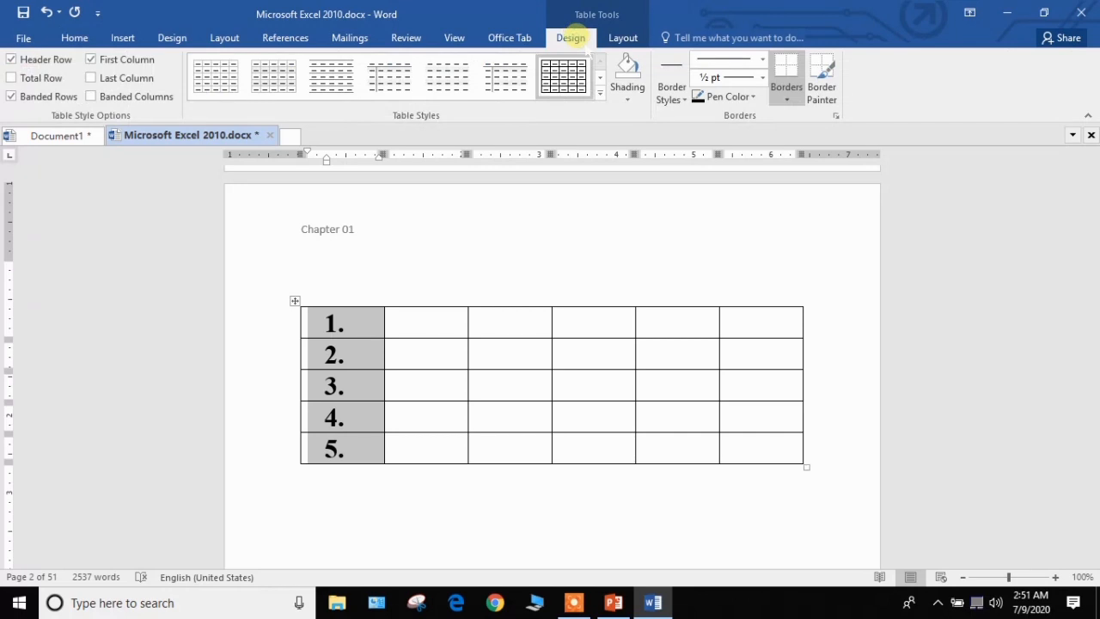
left_click(599, 93)
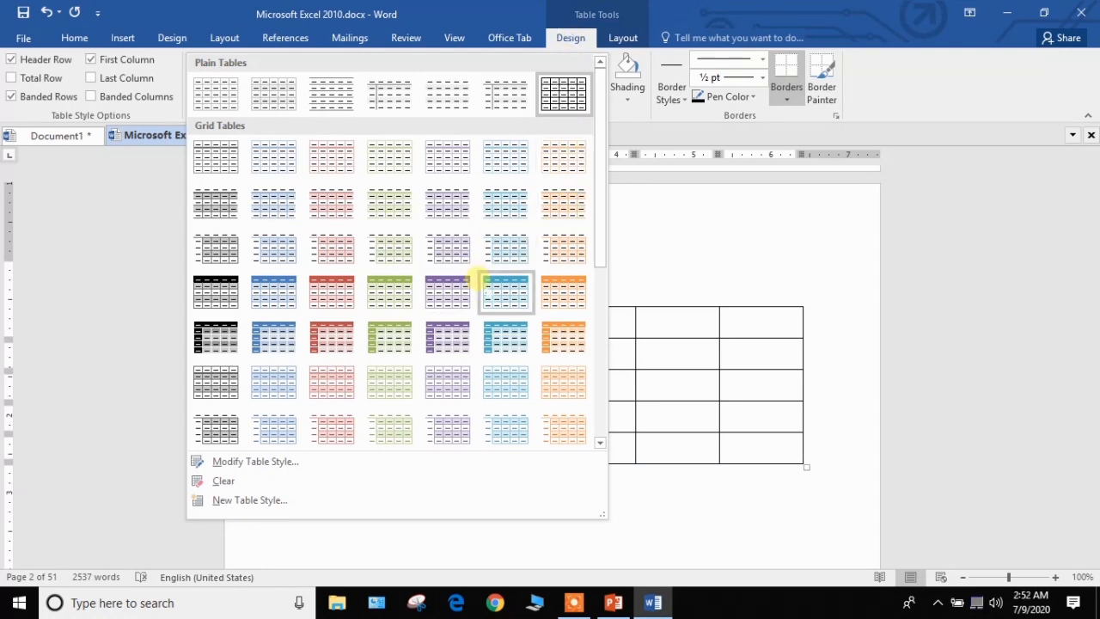
left_click(443, 196)
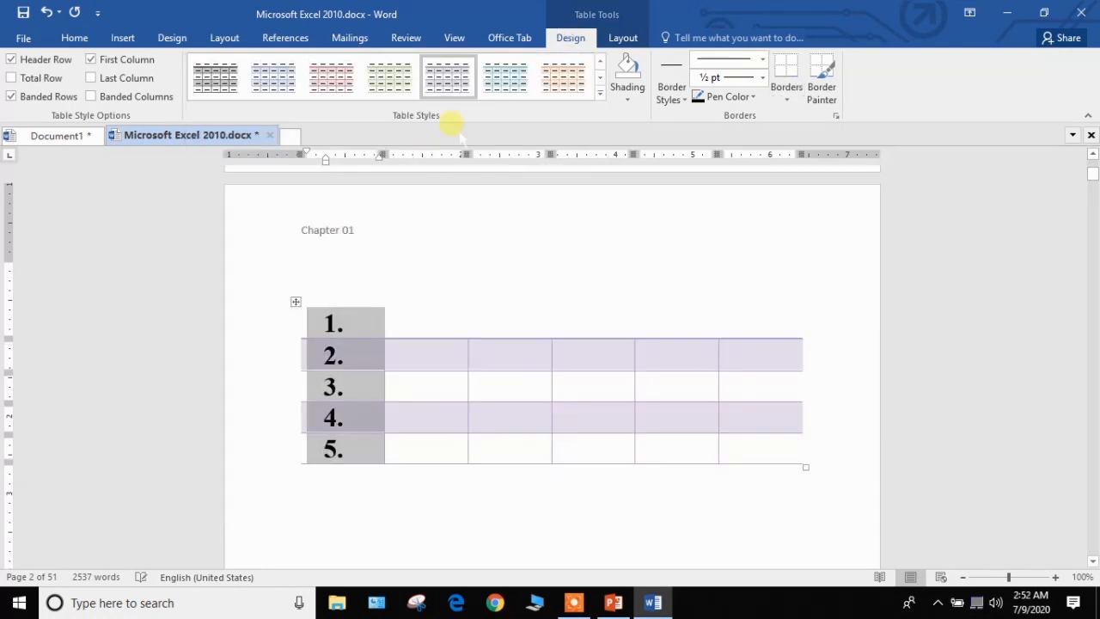
left_click(600, 92)
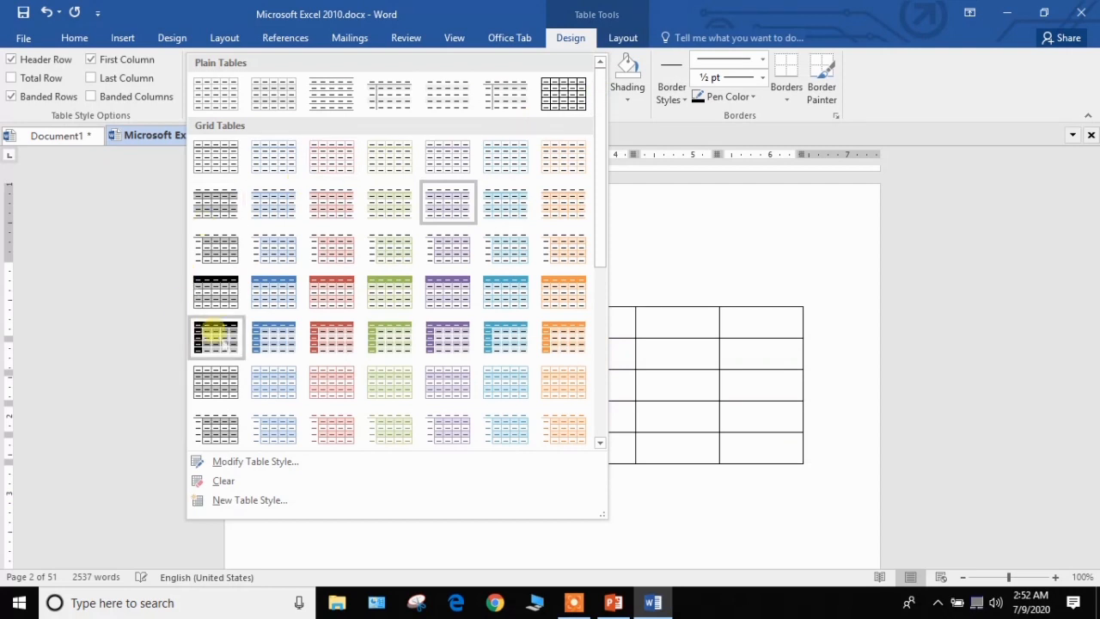
left_click(218, 427)
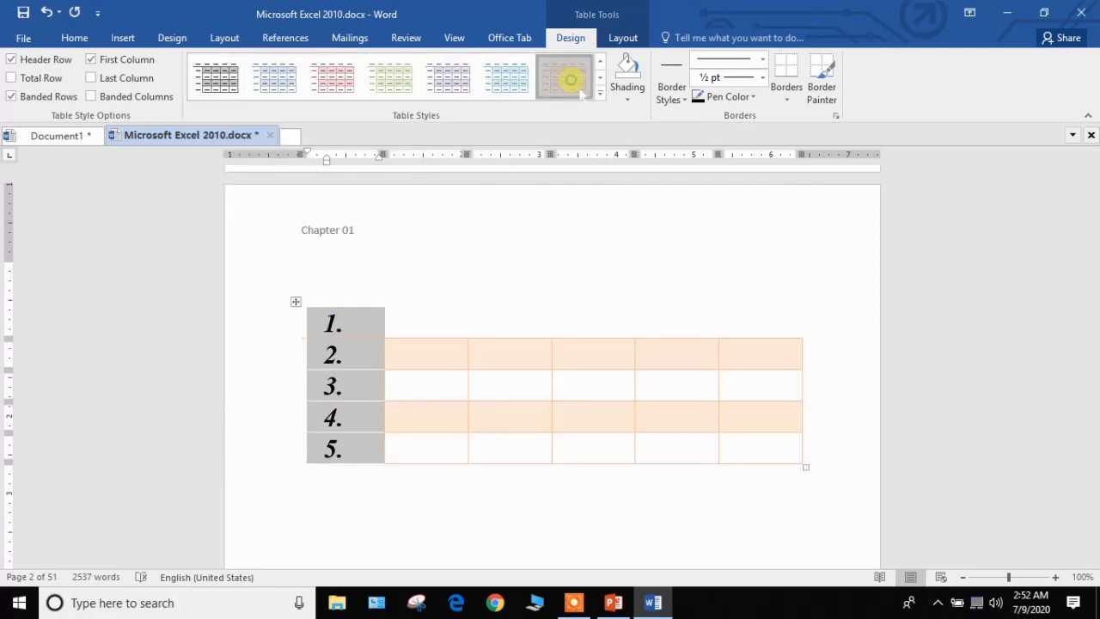
Step: Apply the plain black light grid style, the first one among the grid tables, to the numbered table
left_click(599, 93)
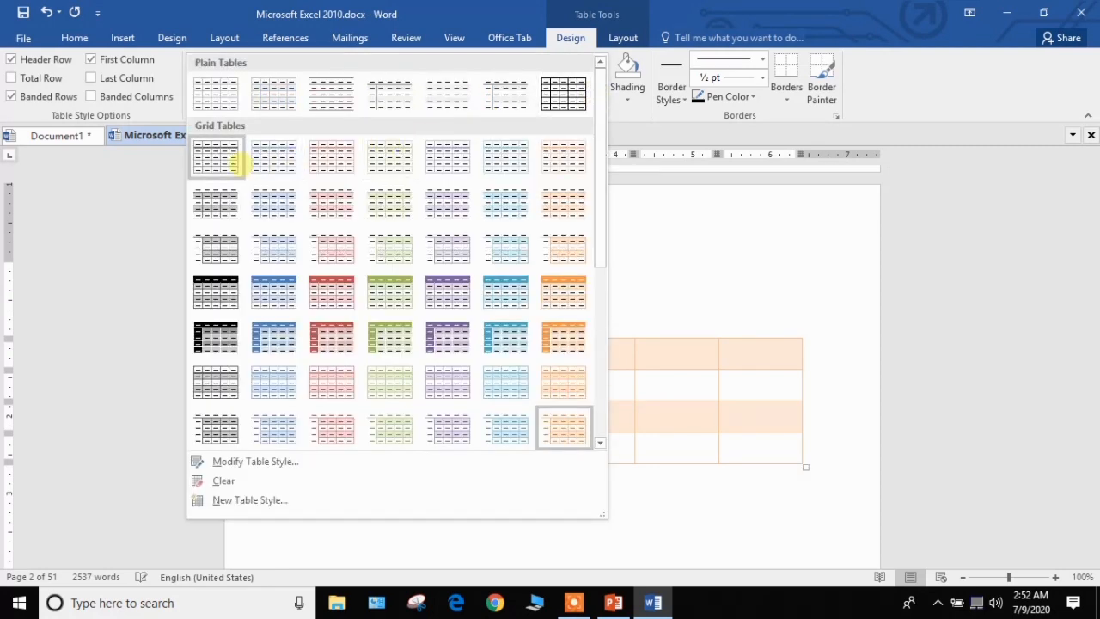
left_click(243, 160)
left_click(542, 497)
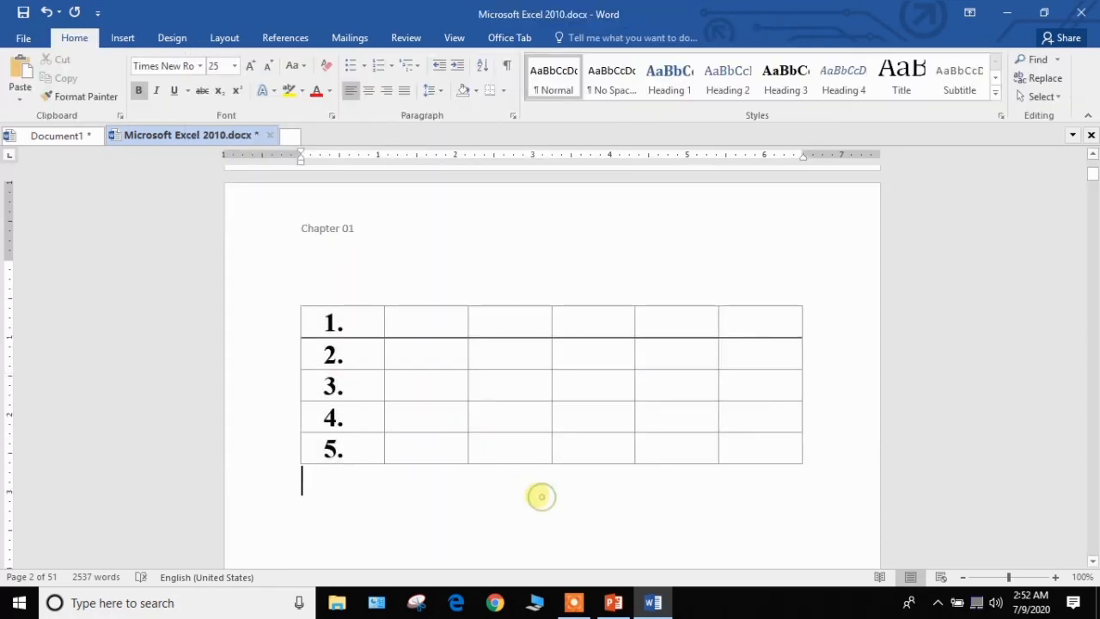
Step: Insert the picture of the triangular number grid from the Desktop folder below the table
scroll(503, 484, "down", 5)
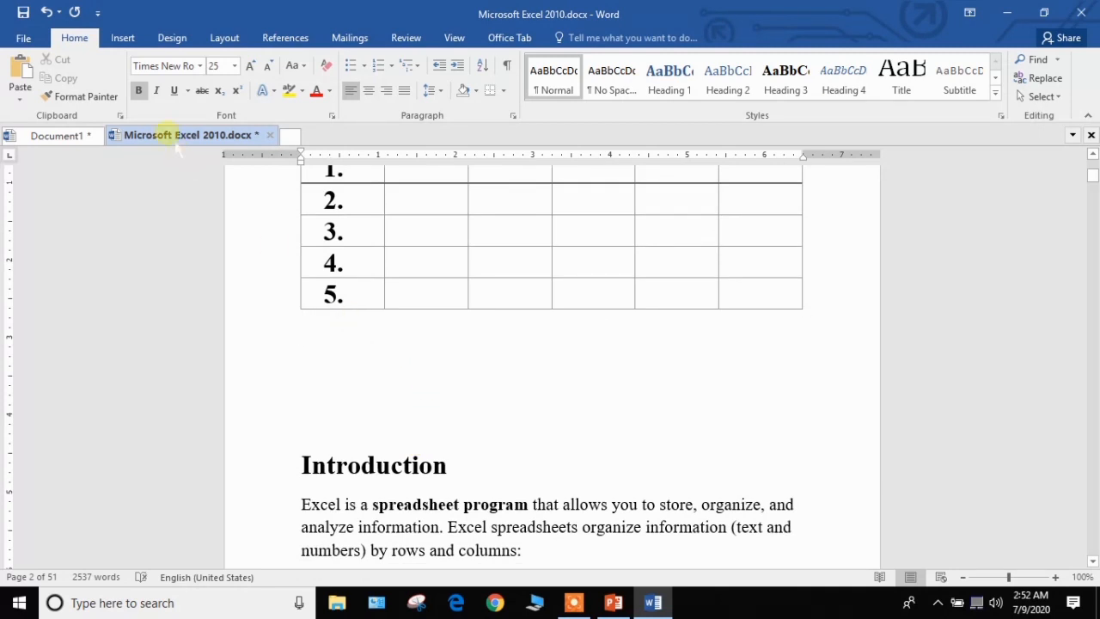
left_click(122, 38)
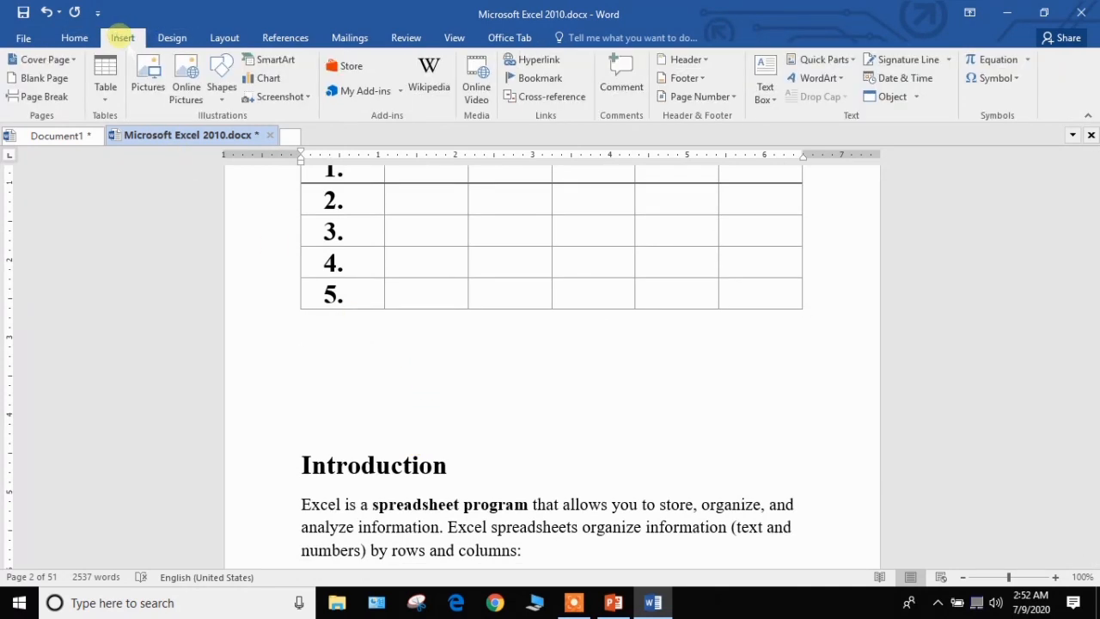
left_click(161, 99)
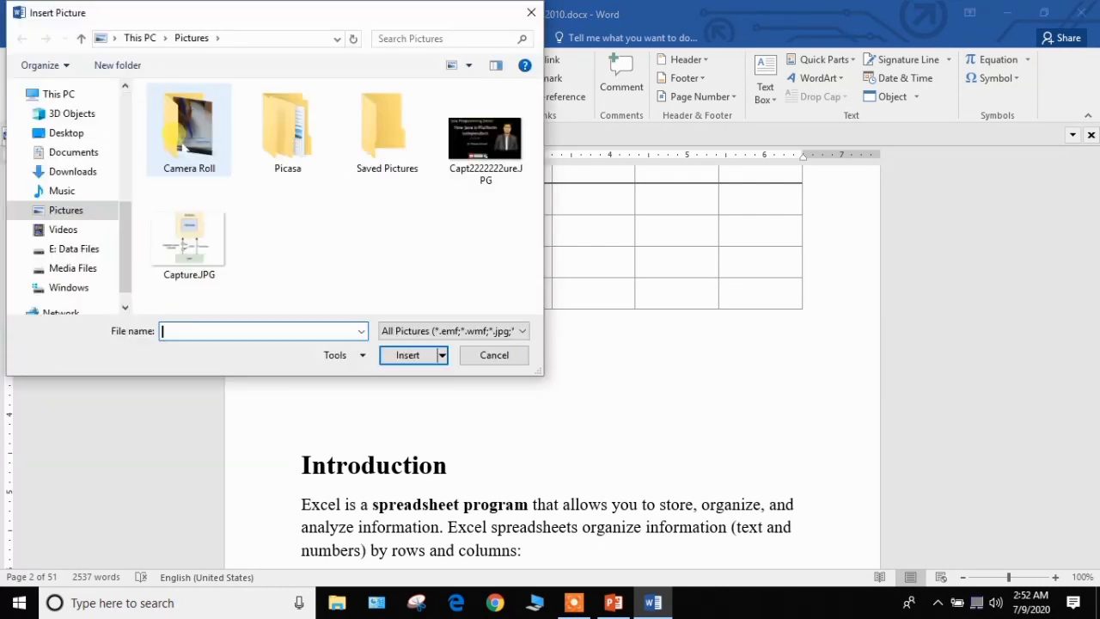
left_click(204, 225)
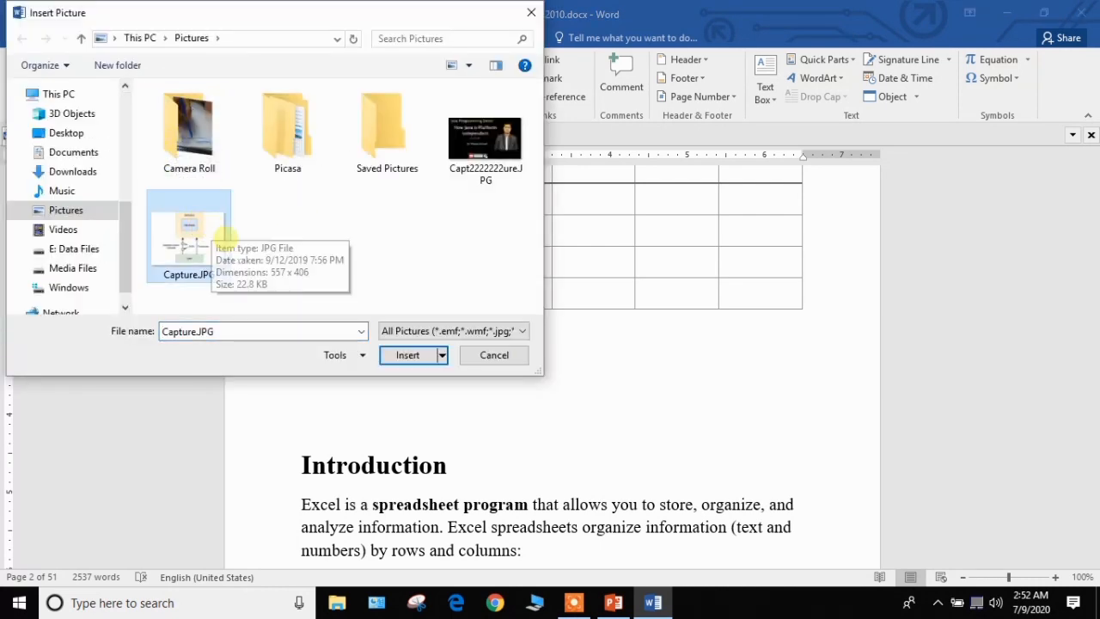
left_click(44, 133)
left_click(263, 142)
left_click(409, 355)
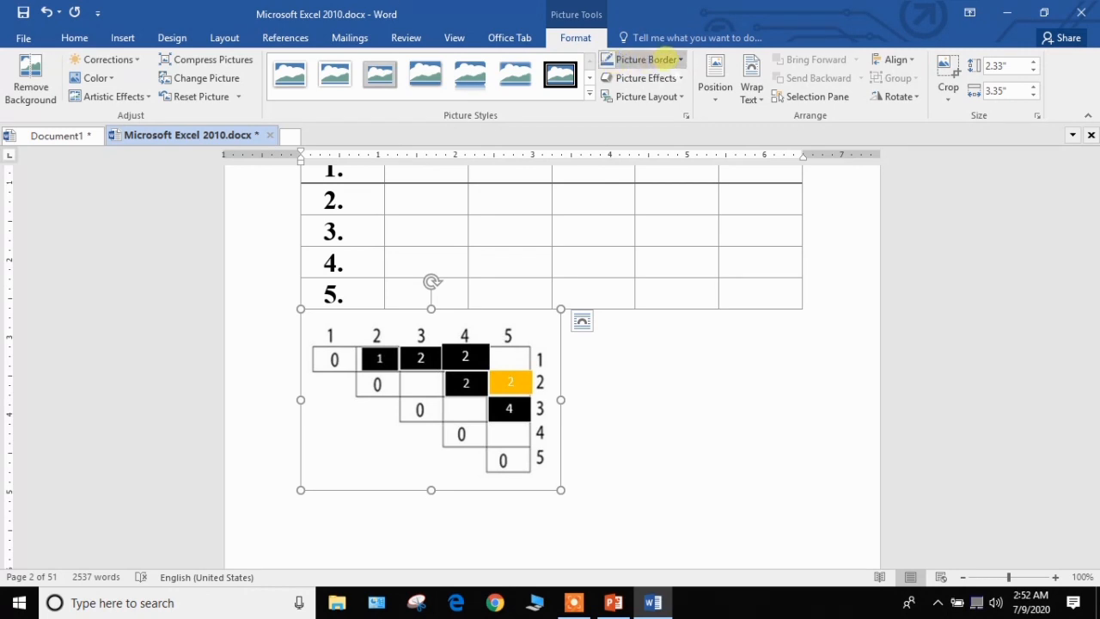
Step: Give the inserted picture a black border with a weight of 6 pt
left_click(666, 58)
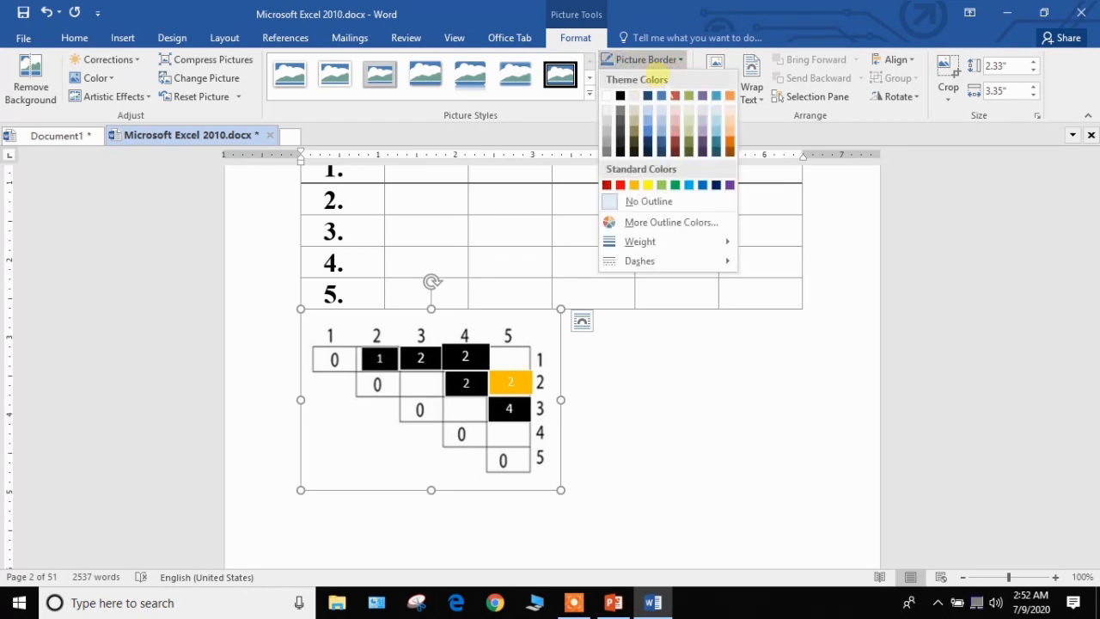
left_click(620, 95)
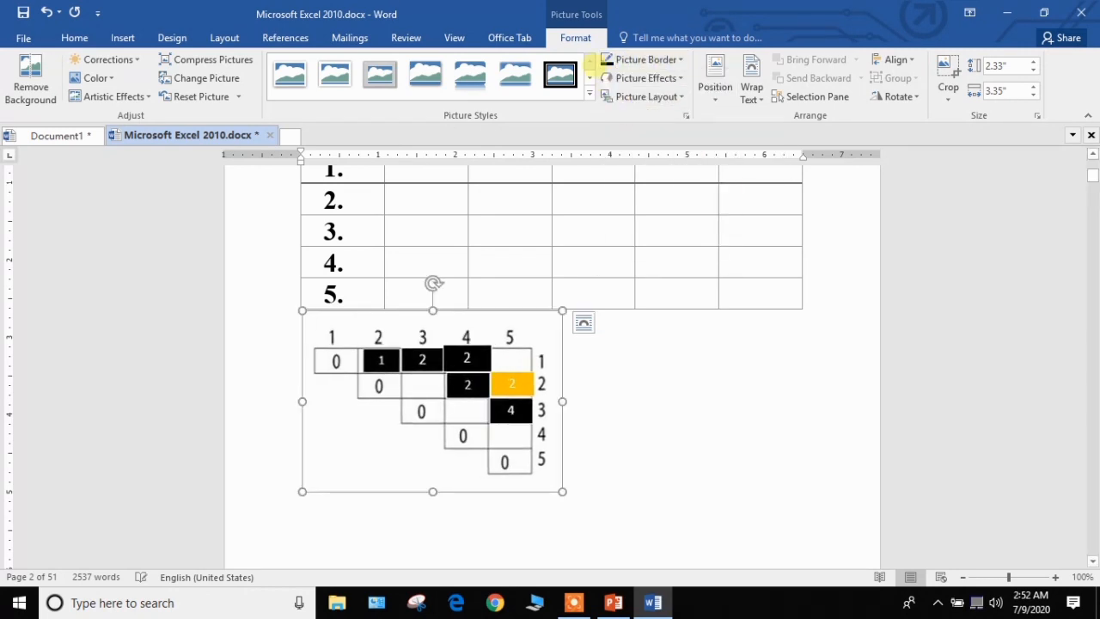
left_click(646, 453)
left_click(319, 388)
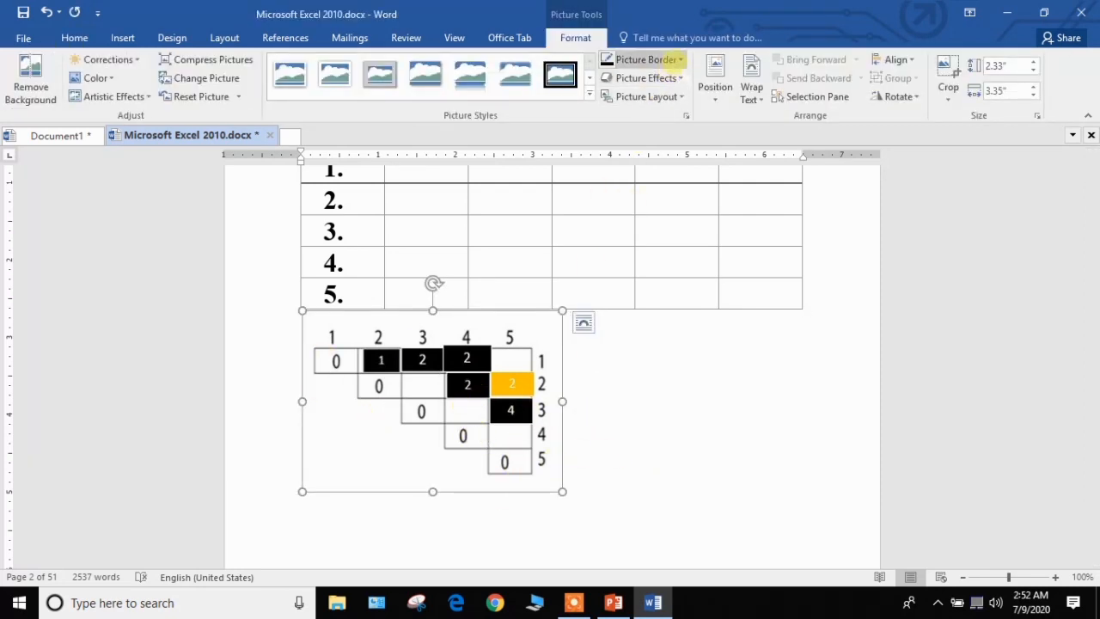
left_click(679, 60)
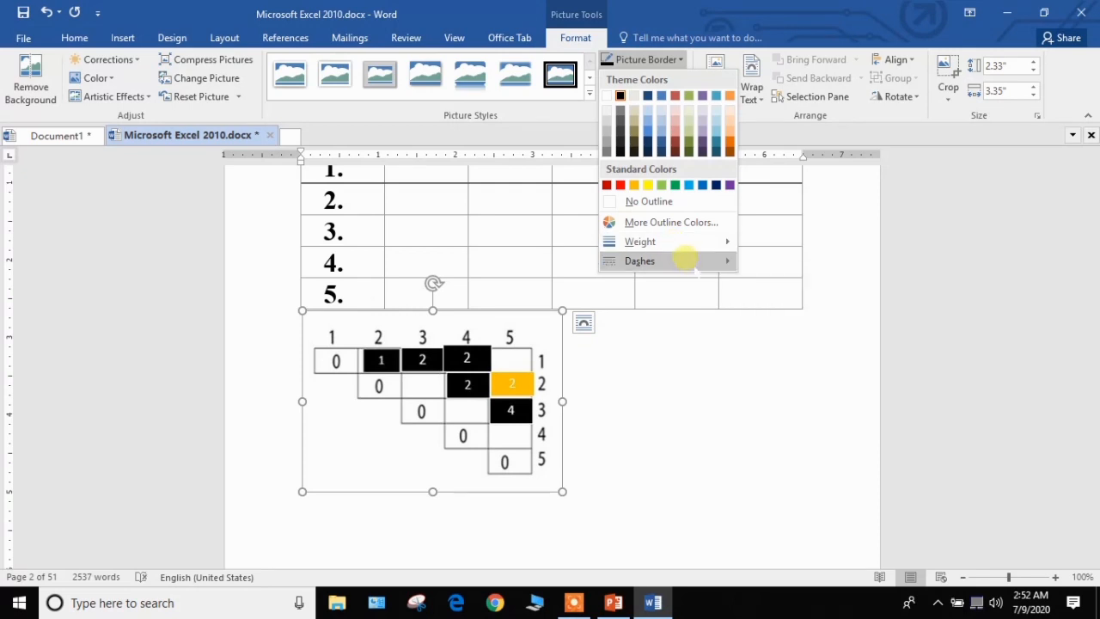
mouse_move(705, 240)
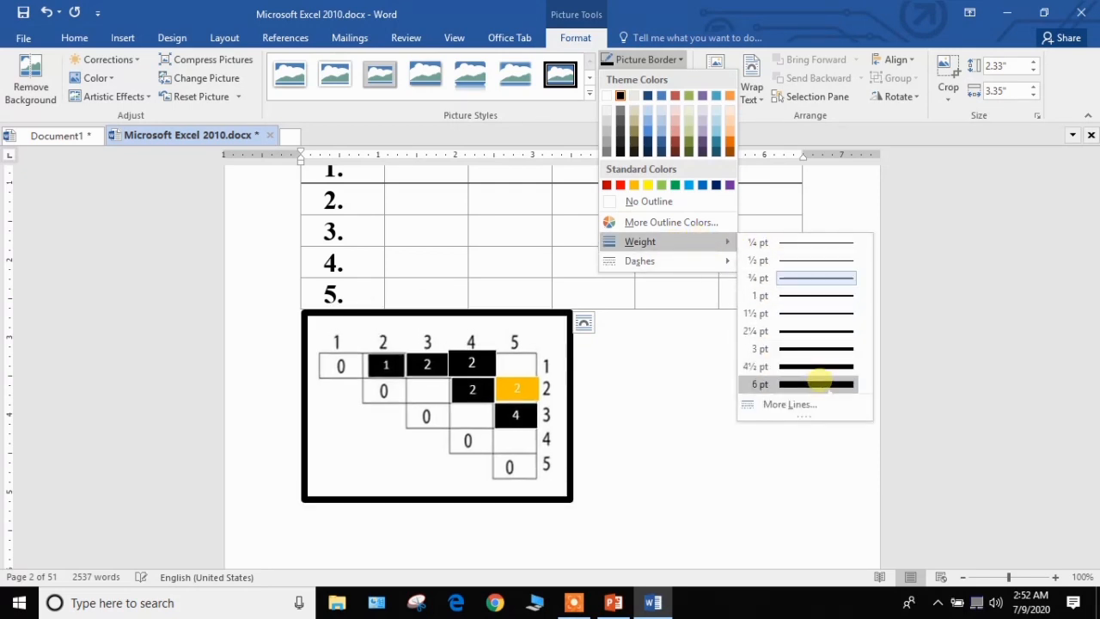
left_click(816, 385)
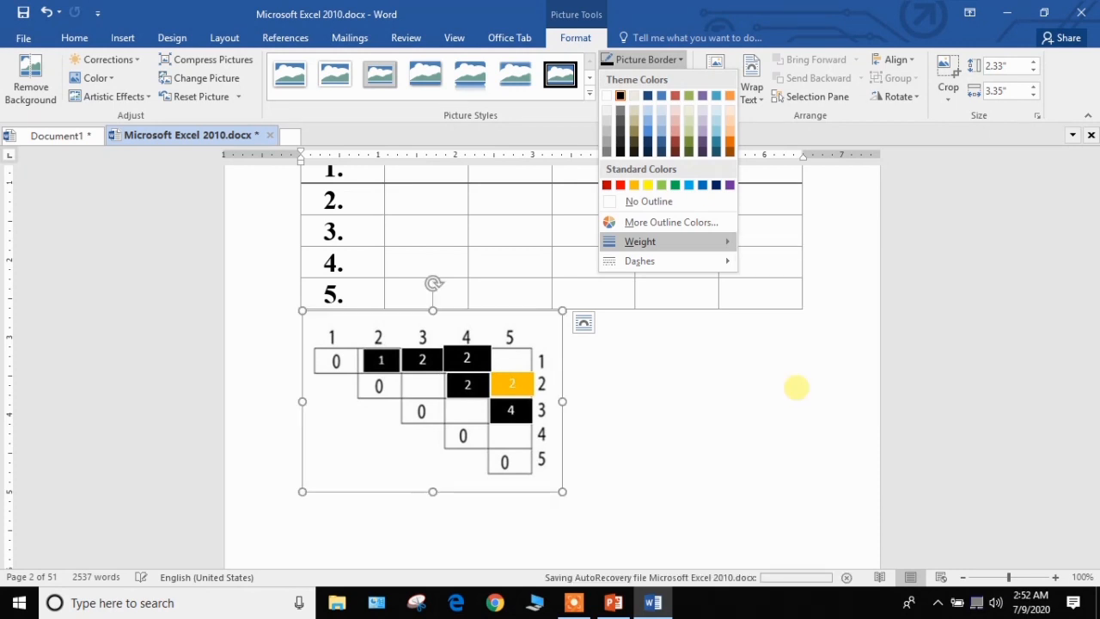
left_click(662, 409)
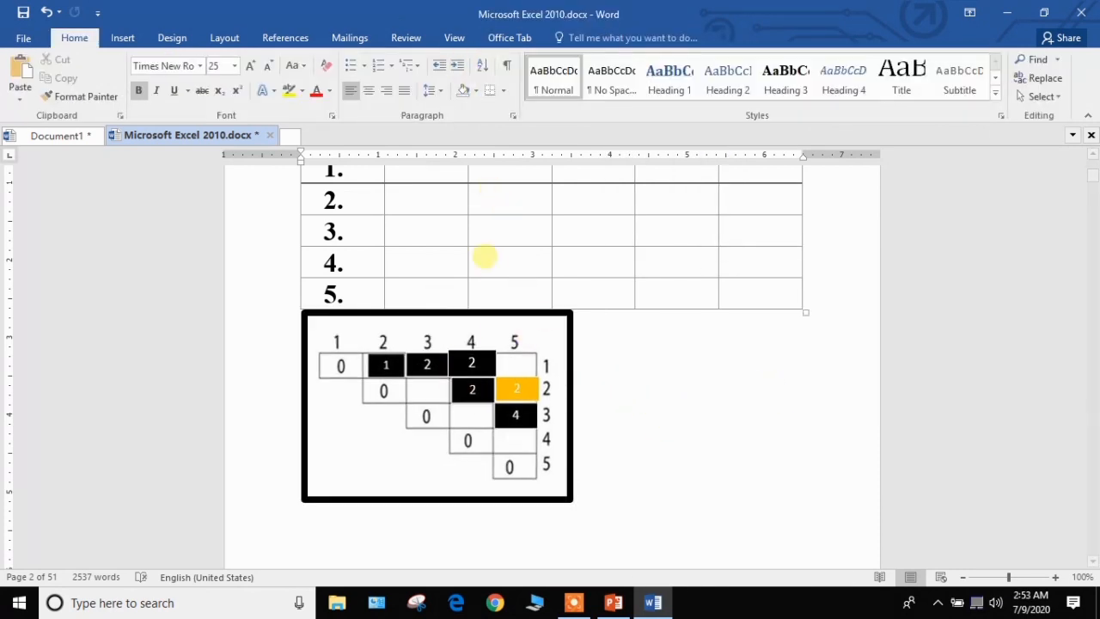
Step: Sharpen the bordered picture with the strongest sharpening preset of the picture corrections
left_click(504, 392)
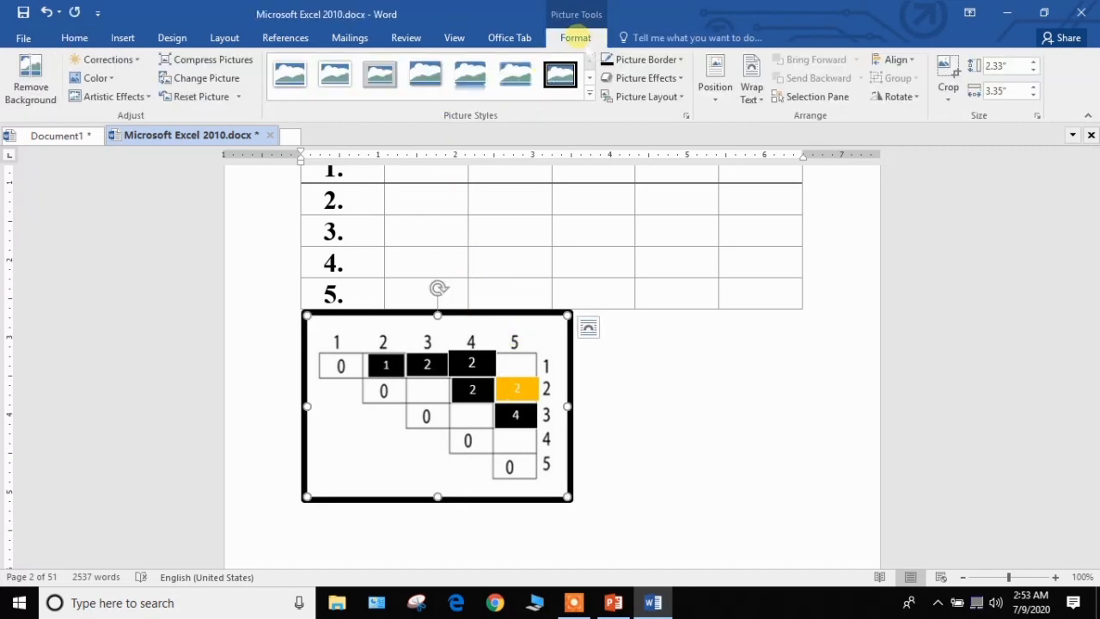
left_click(110, 59)
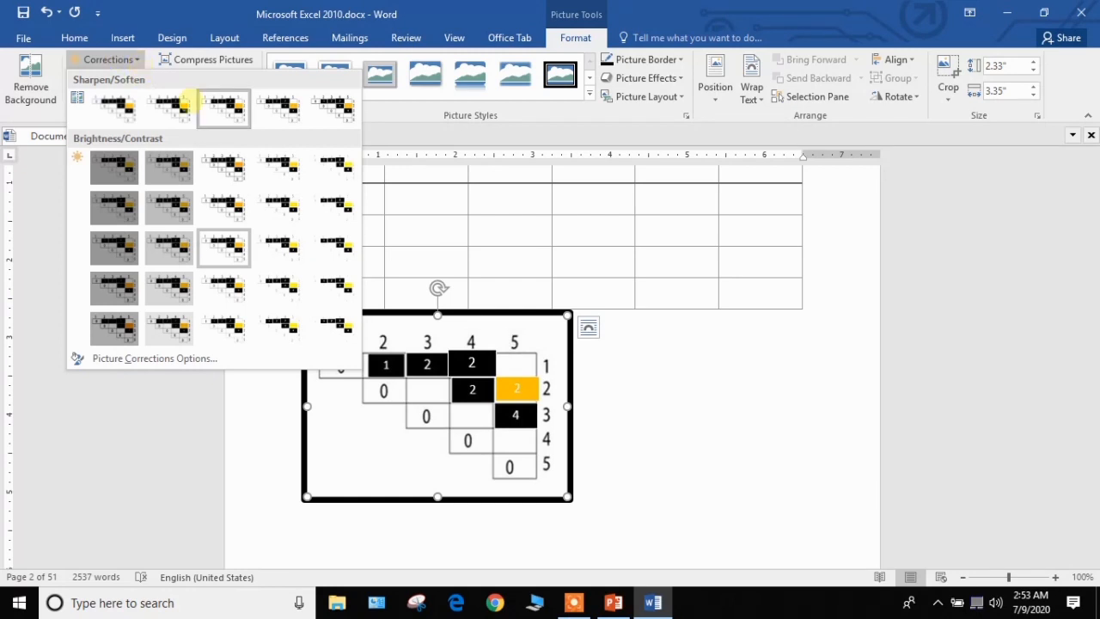
left_click(327, 108)
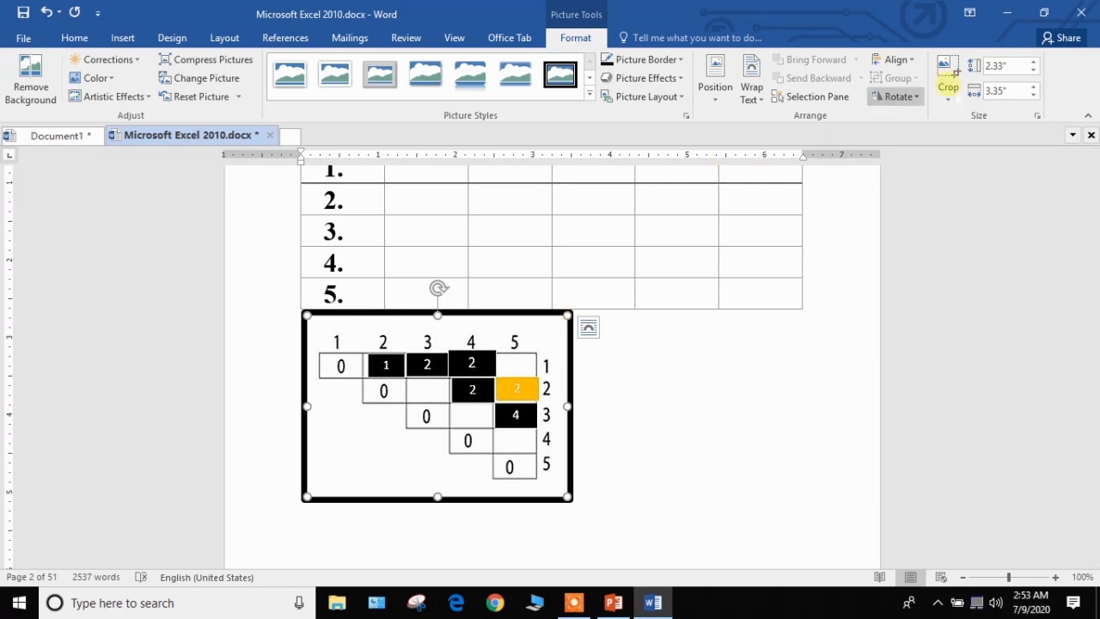
Step: Crop the right and left sides of the picture to a width of about 2.4"
left_click(947, 72)
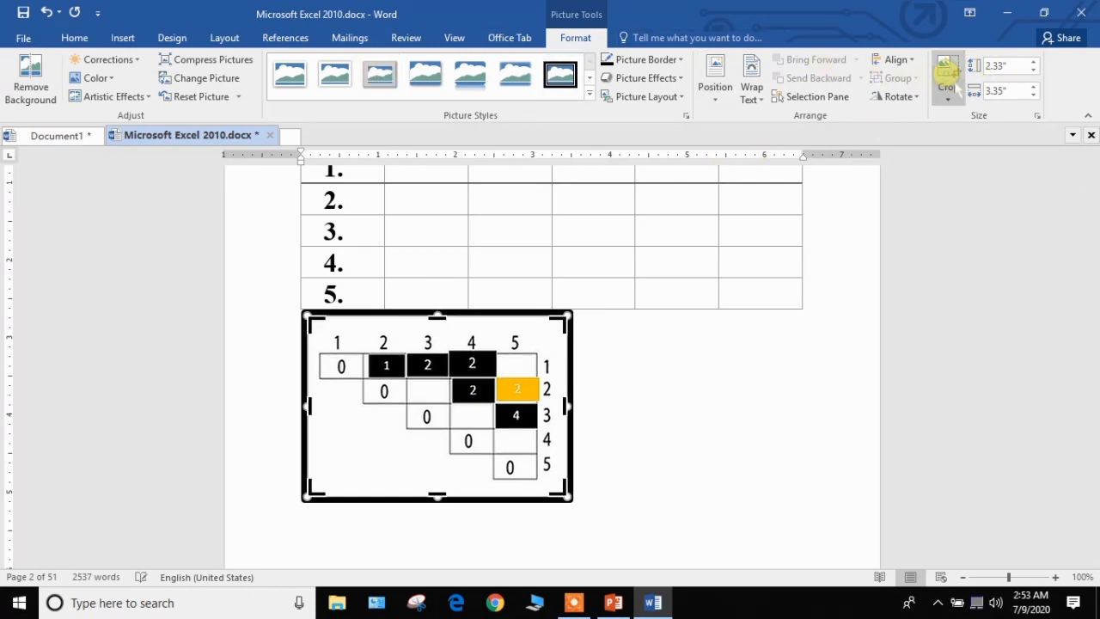
left_click_drag(567, 406, 562, 405)
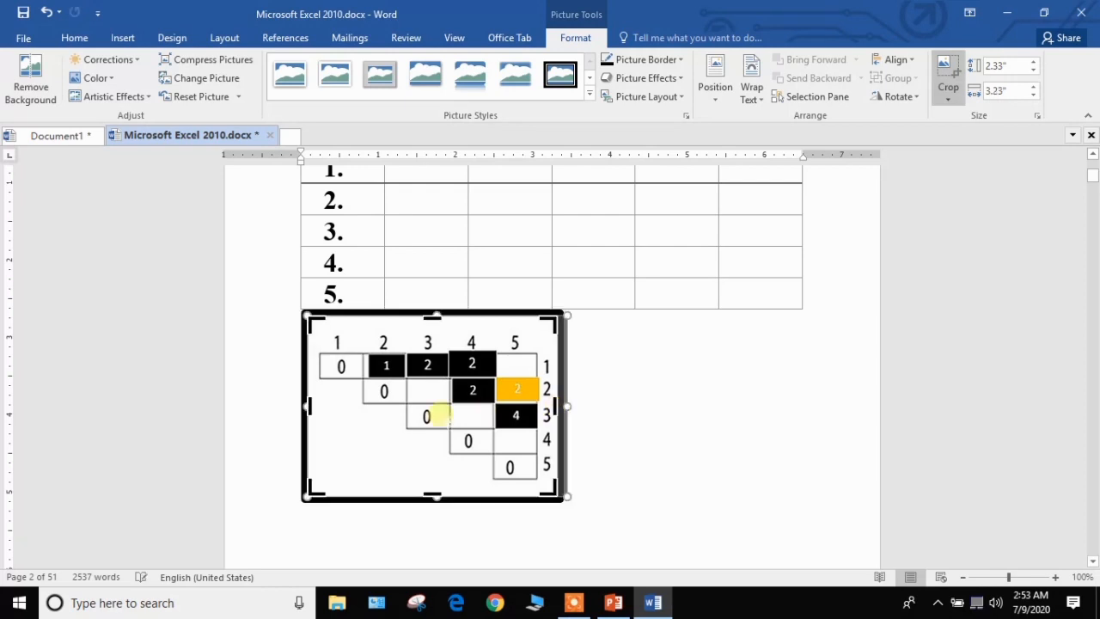
left_click_drag(307, 404, 370, 404)
left_click(658, 396)
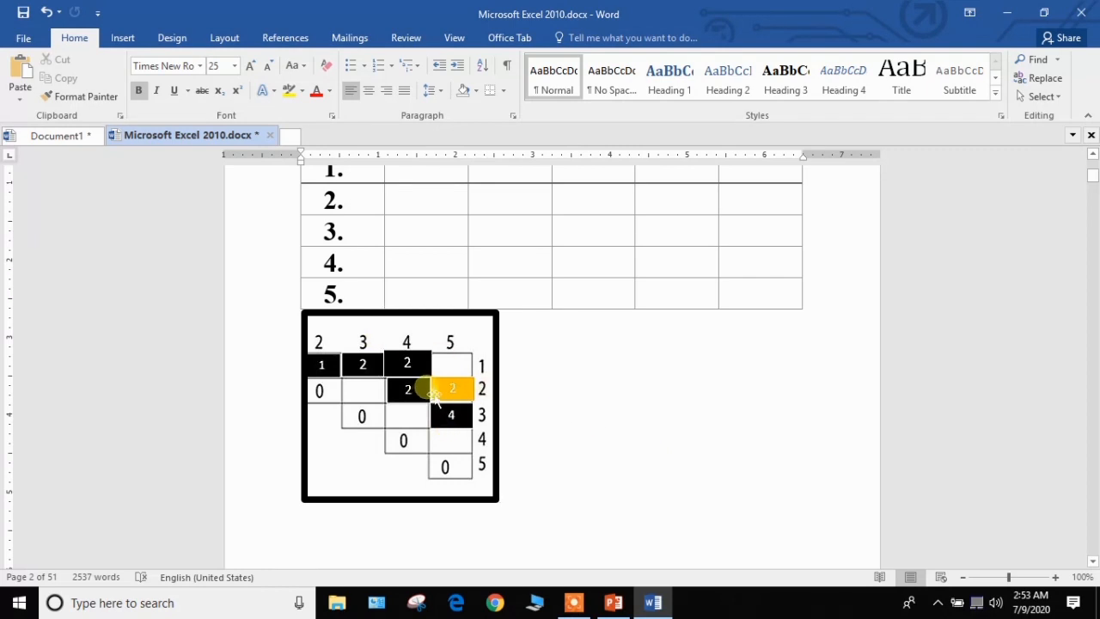
Step: Center the cropped picture horizontally below the table
double_click(400, 368)
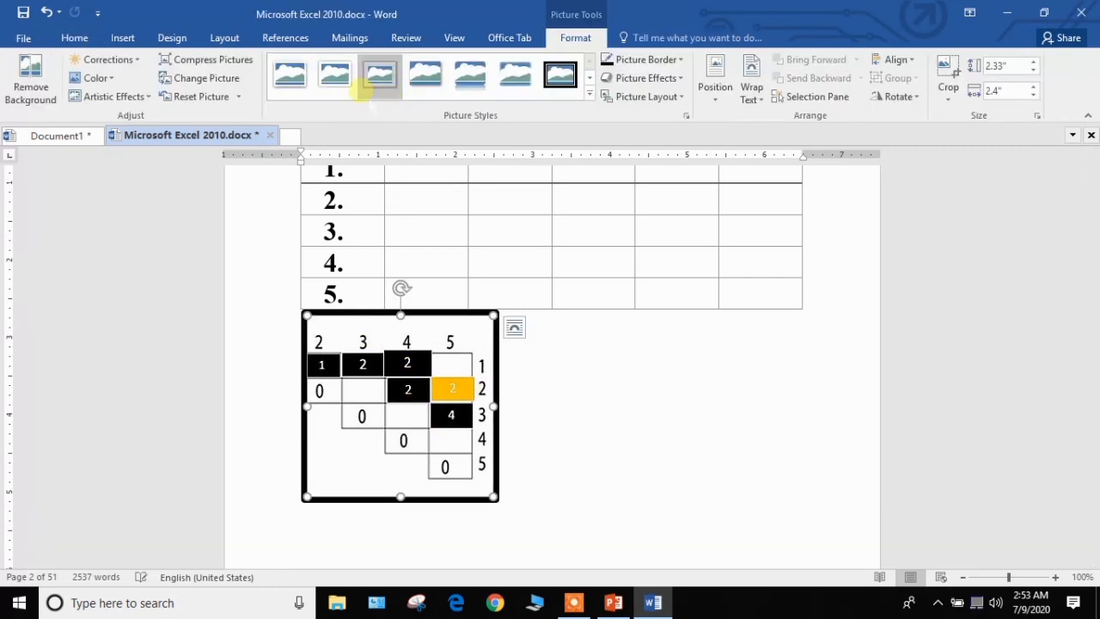
left_click(76, 38)
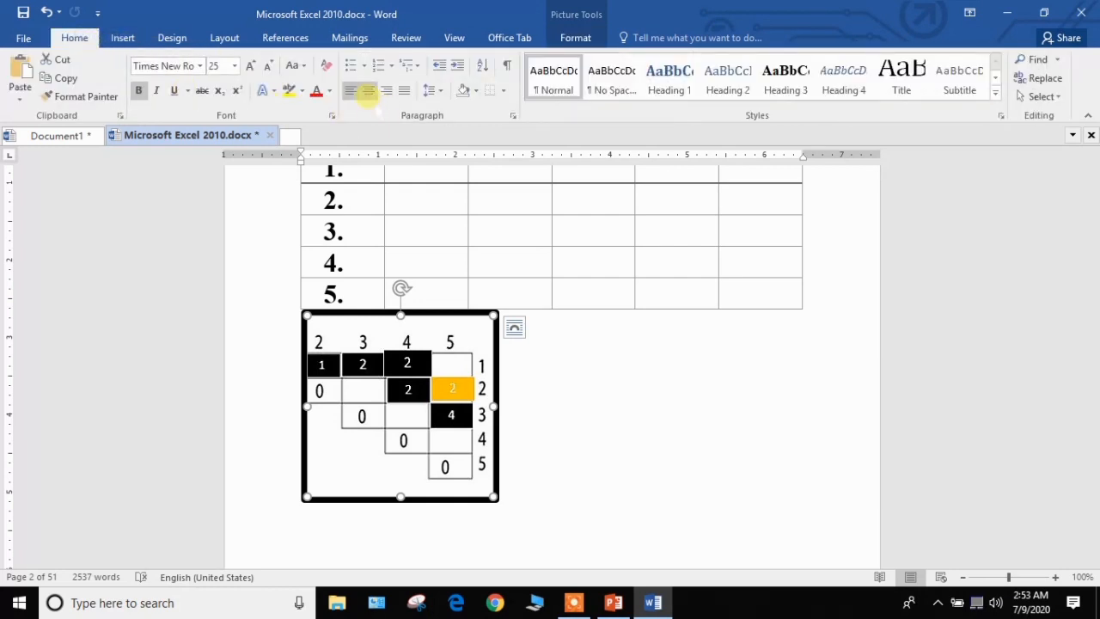
left_click(368, 91)
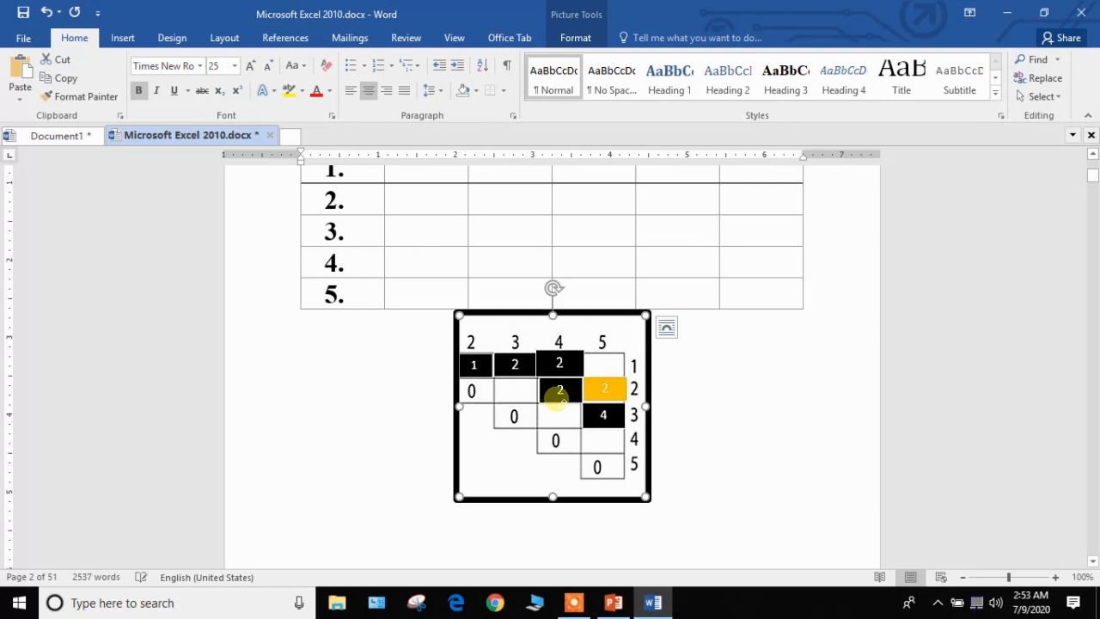
left_click(577, 38)
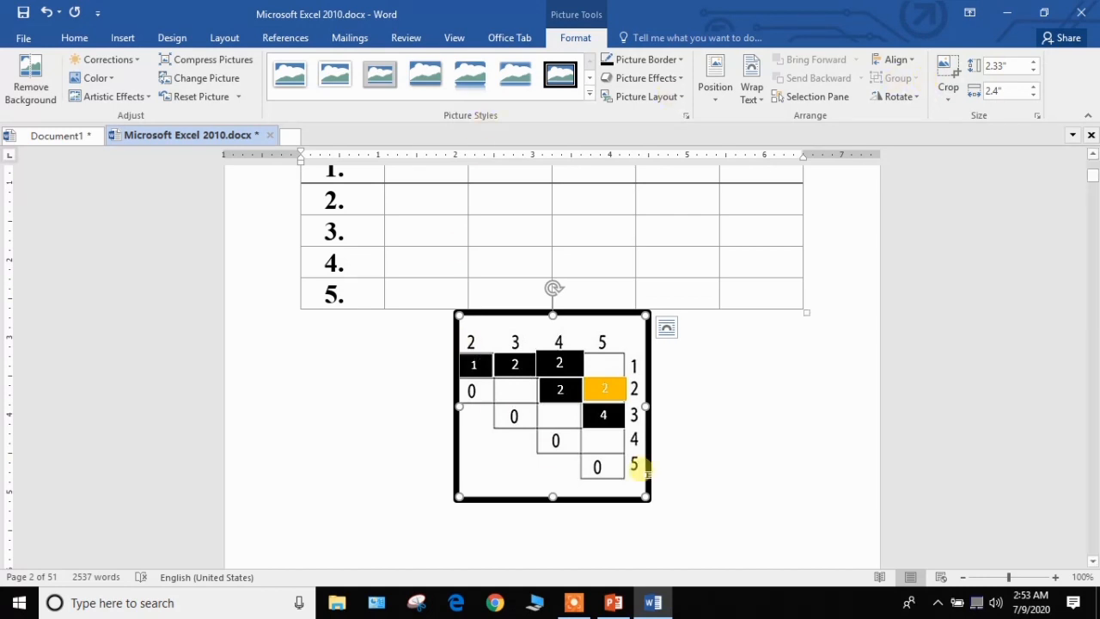
Step: Examine the margin presets and the custom page setup choices for multiple pages and for the part of the document they apply to
scroll(273, 303, "up", 2)
scroll(393, 307, "up", 2)
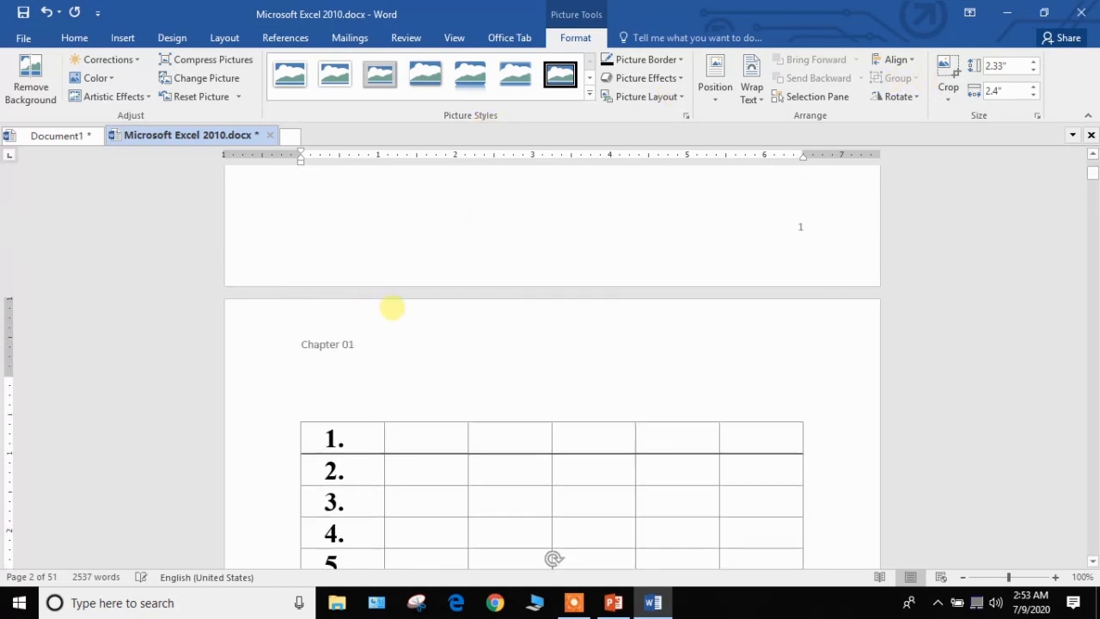
scroll(466, 344, "down", 4)
scroll(429, 260, "up", 7)
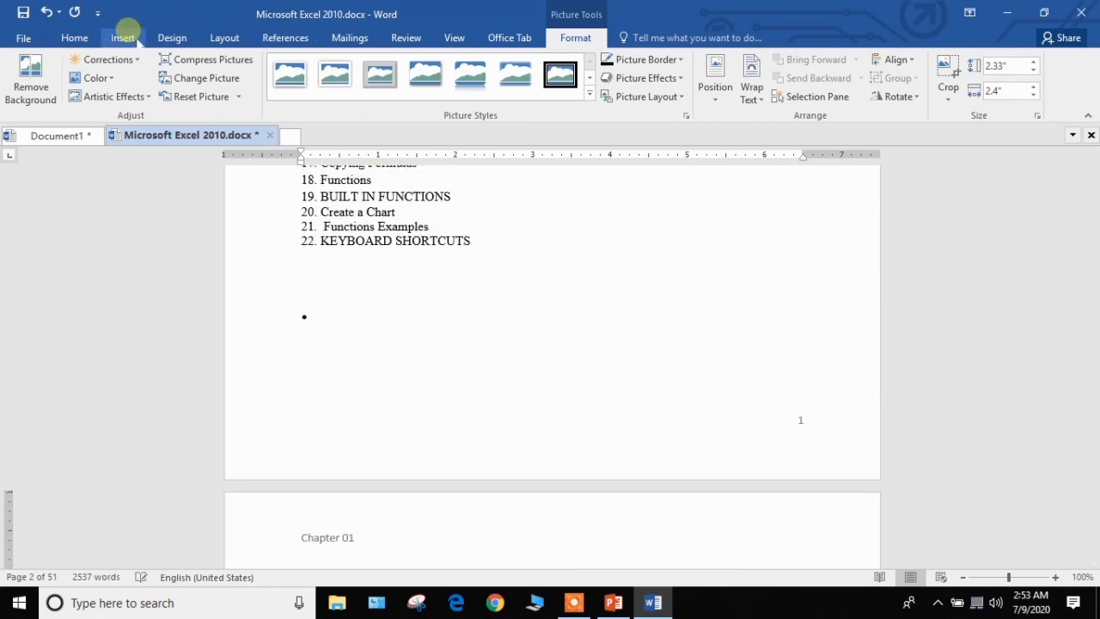
left_click(222, 38)
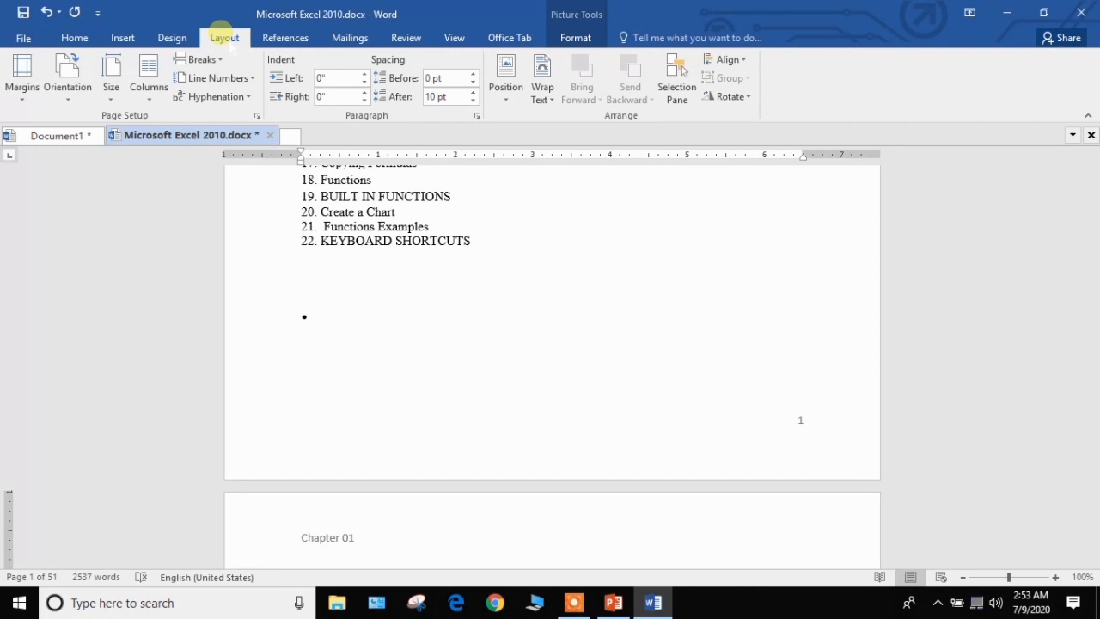
left_click(21, 86)
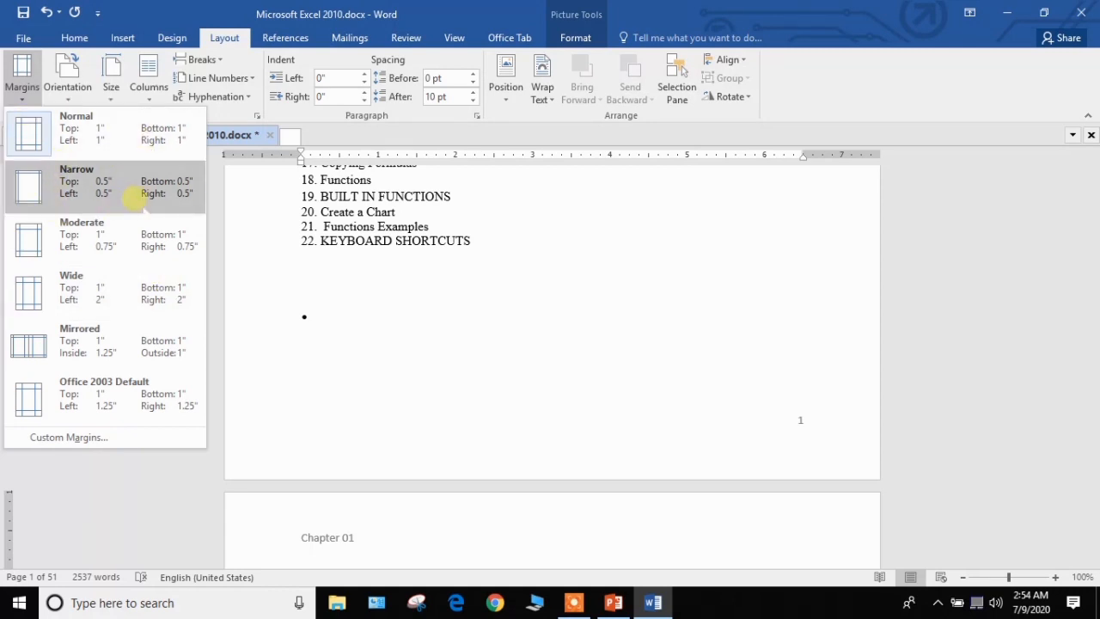
left_click(86, 455)
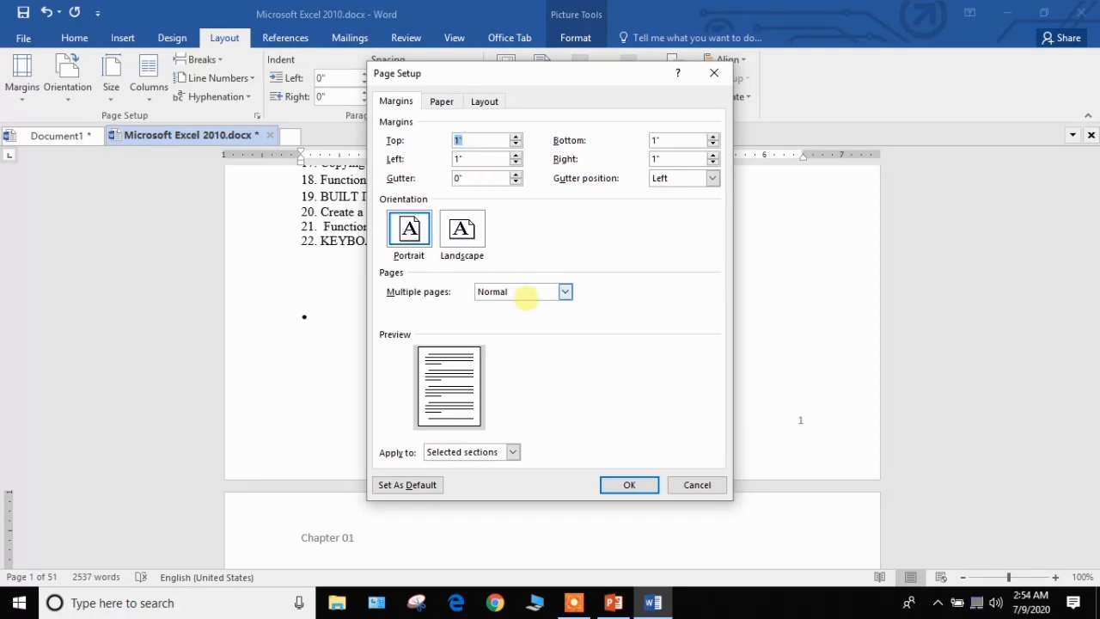
left_click(569, 292)
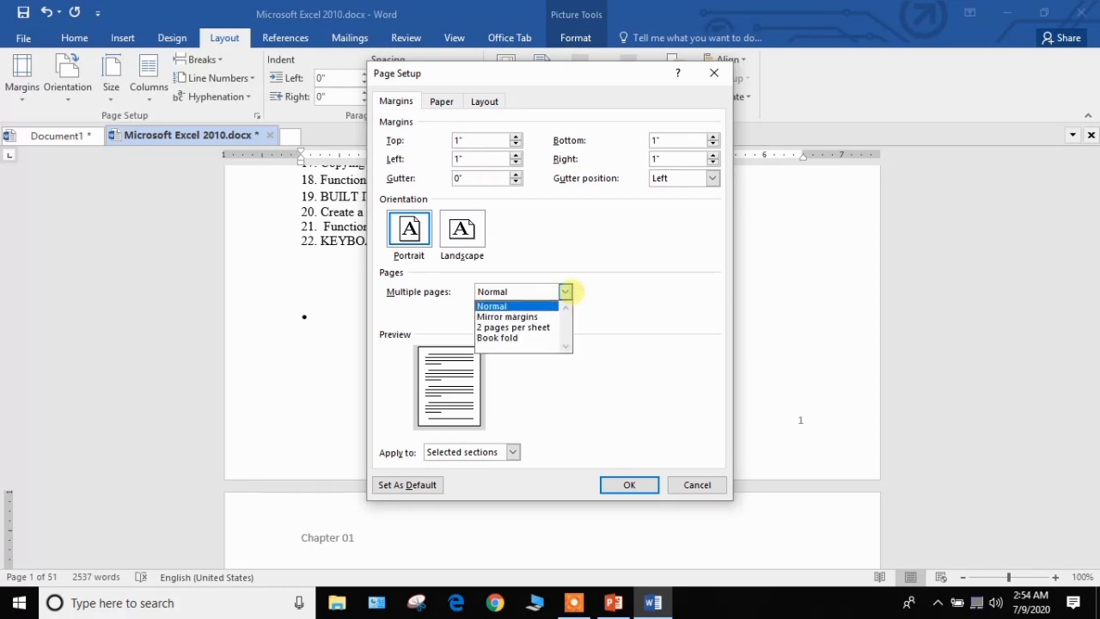
left_click(569, 292)
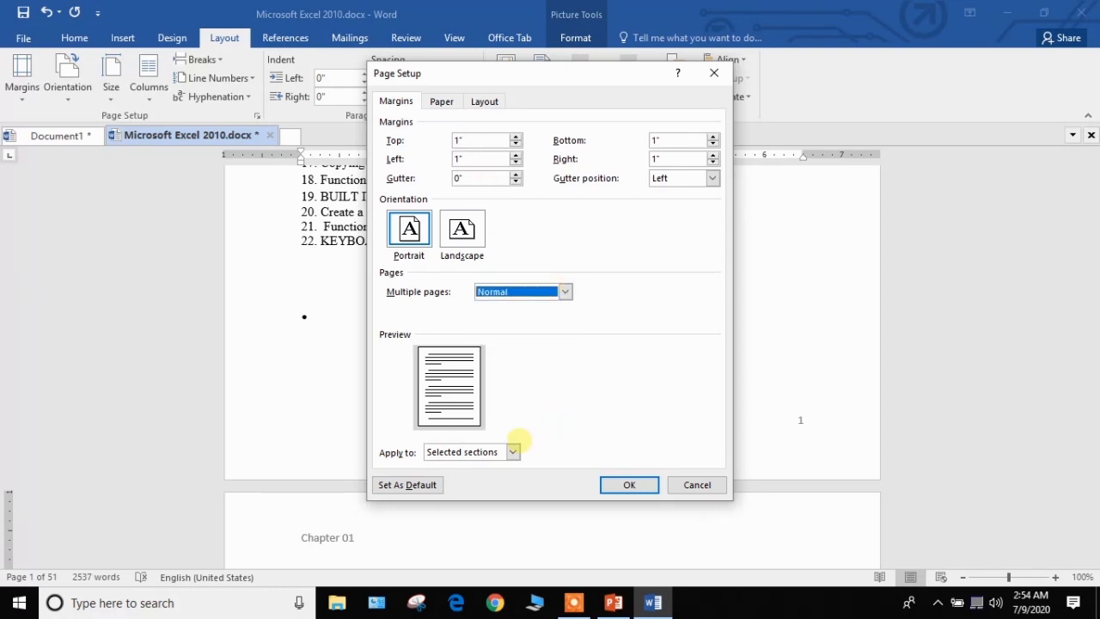
left_click(513, 452)
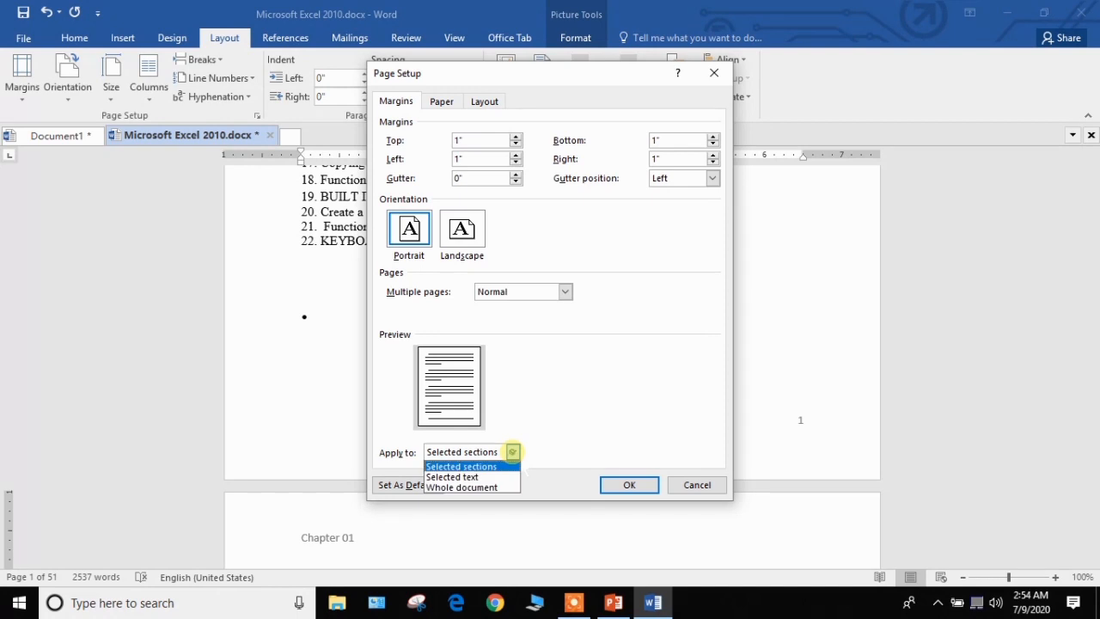
left_click(483, 496)
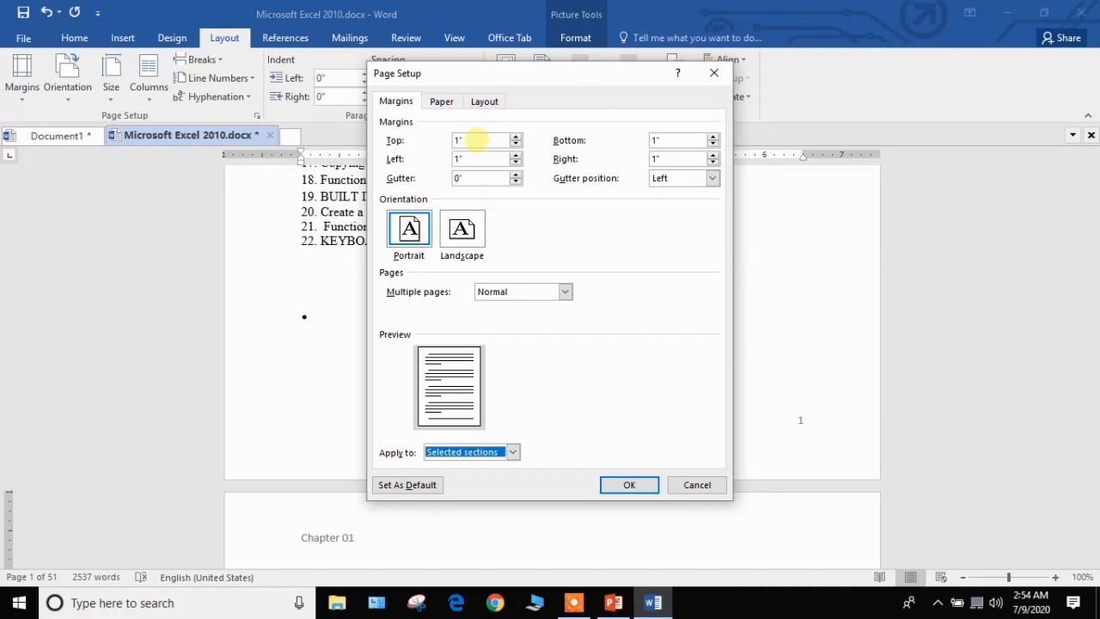
Step: Set the left margin to 2" and the right margin to 1.8" for the selected sections, and check the pages
left_click(457, 159)
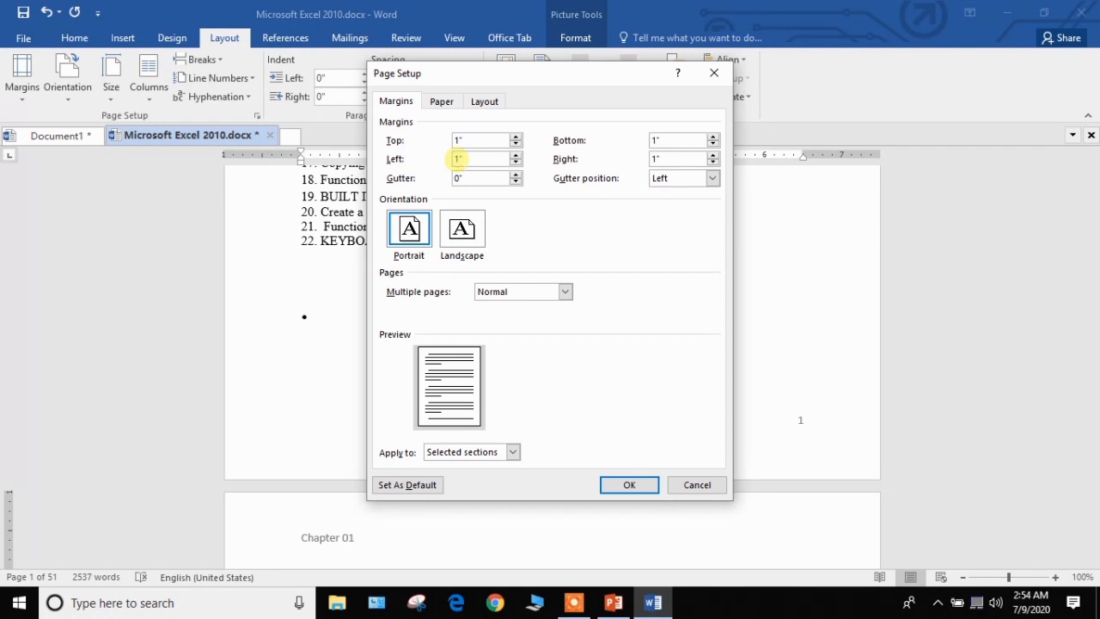
type("2")
key("Tab")
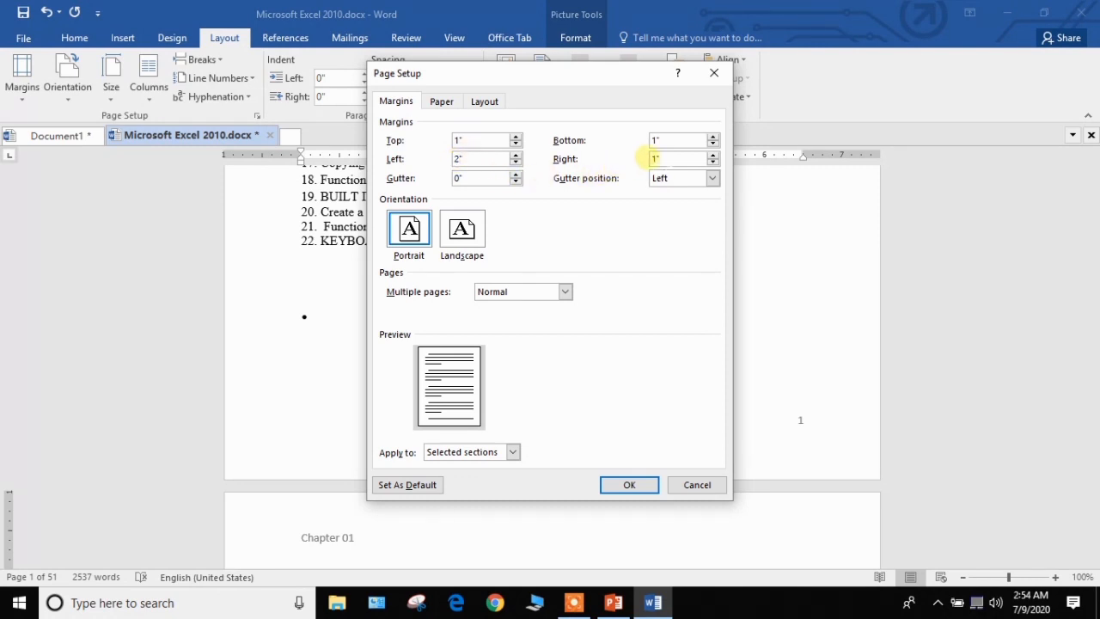
type("1.8")
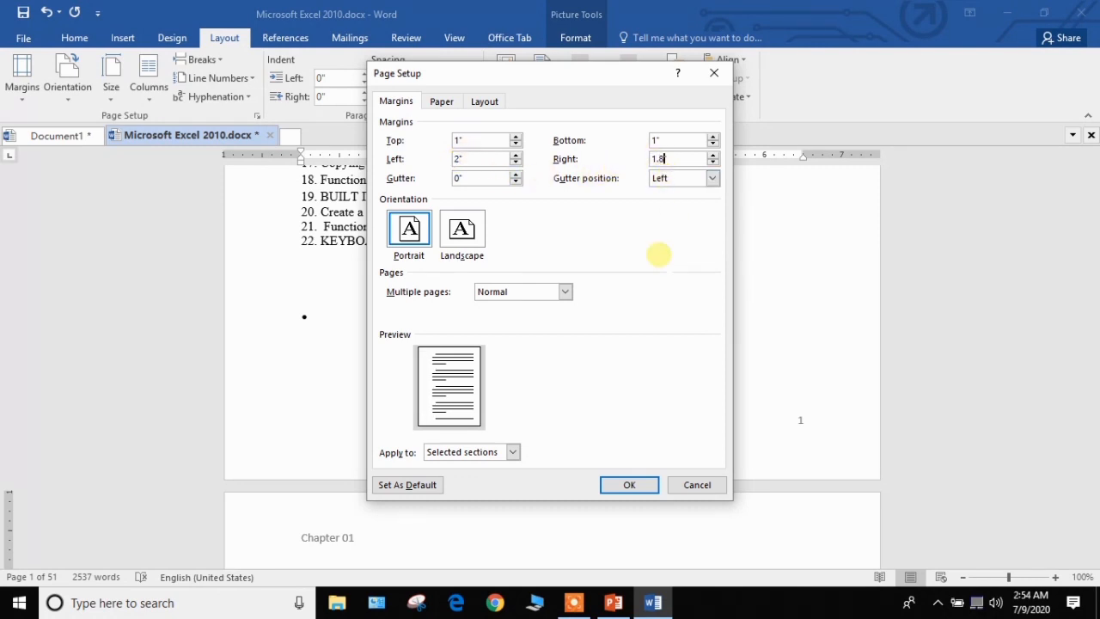
left_click(624, 484)
scroll(692, 366, "up", 10)
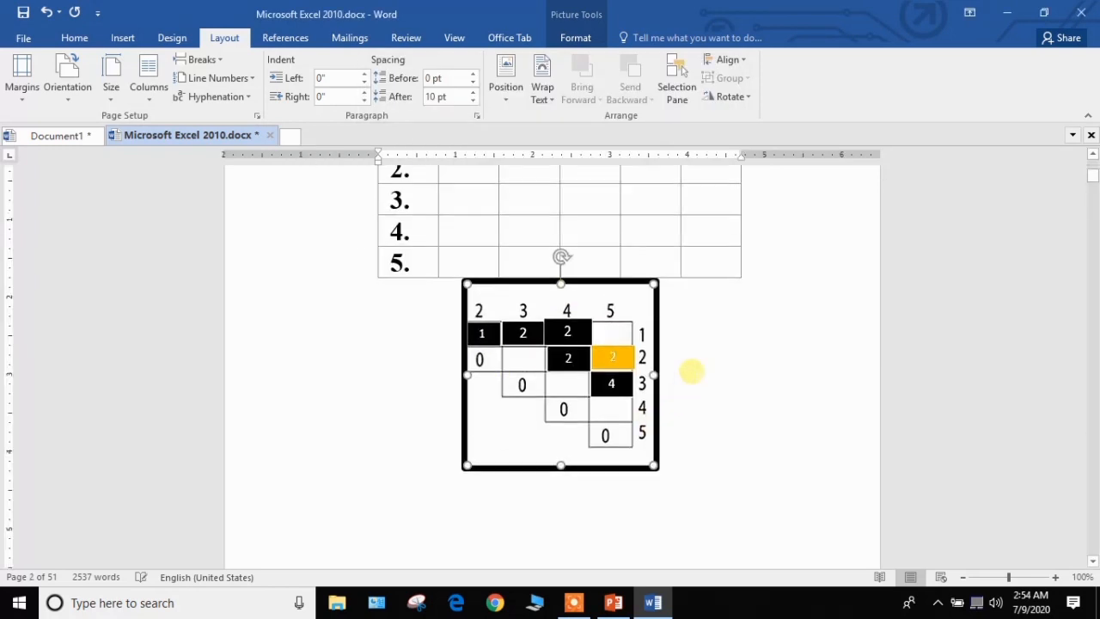
scroll(691, 361, "up", 6)
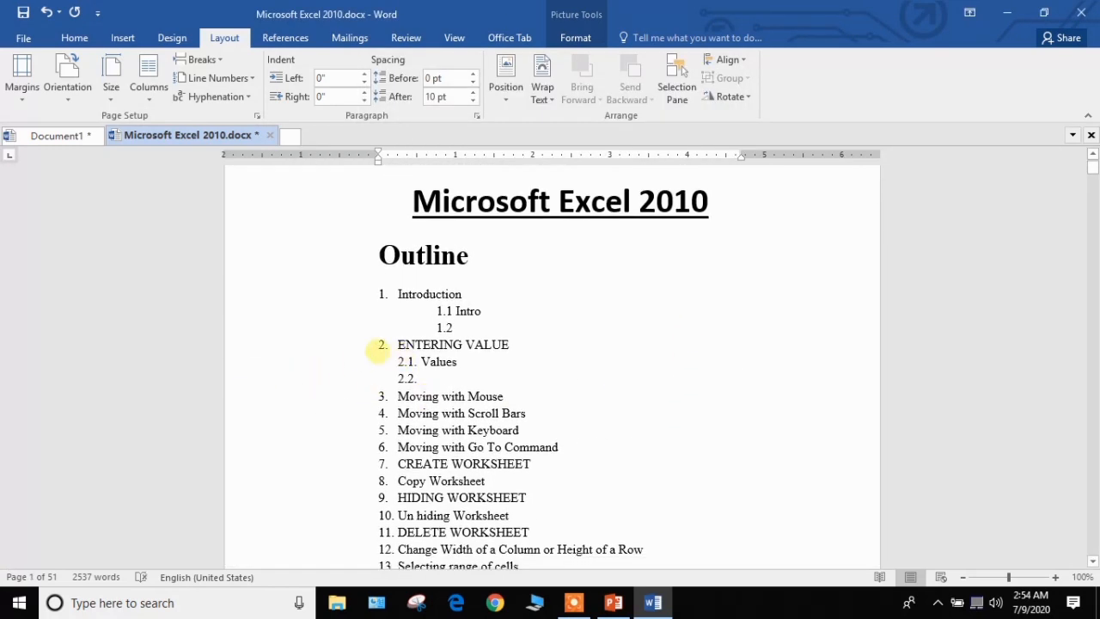
Step: Undo the custom margin change and return to the start of the document
key("ctrl+z")
scroll(541, 325, "up", 9)
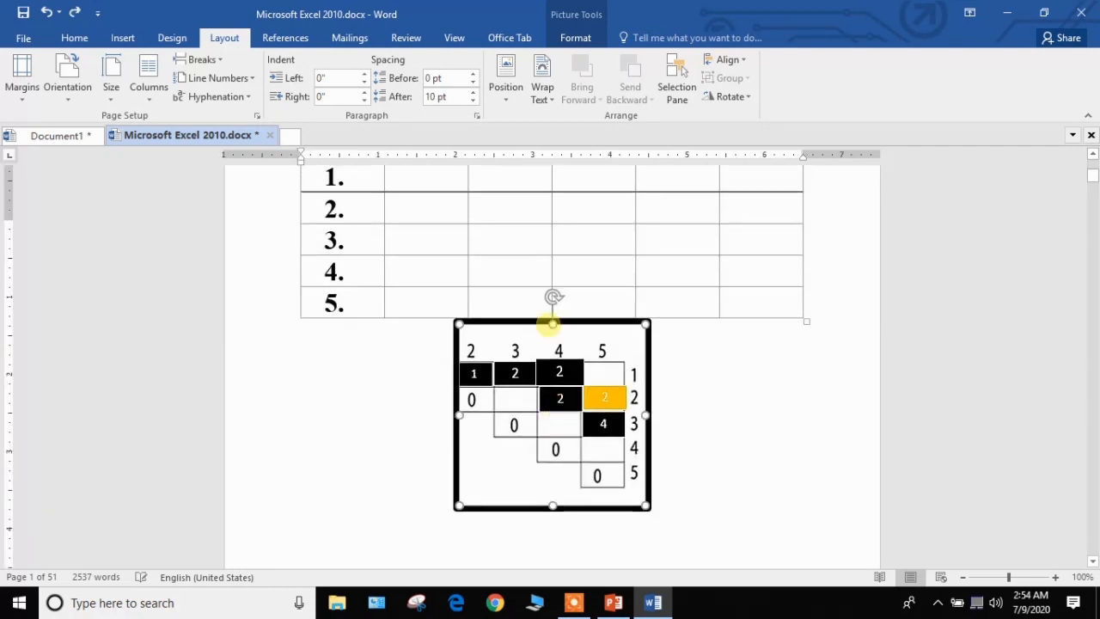
scroll(531, 306, "up", 8)
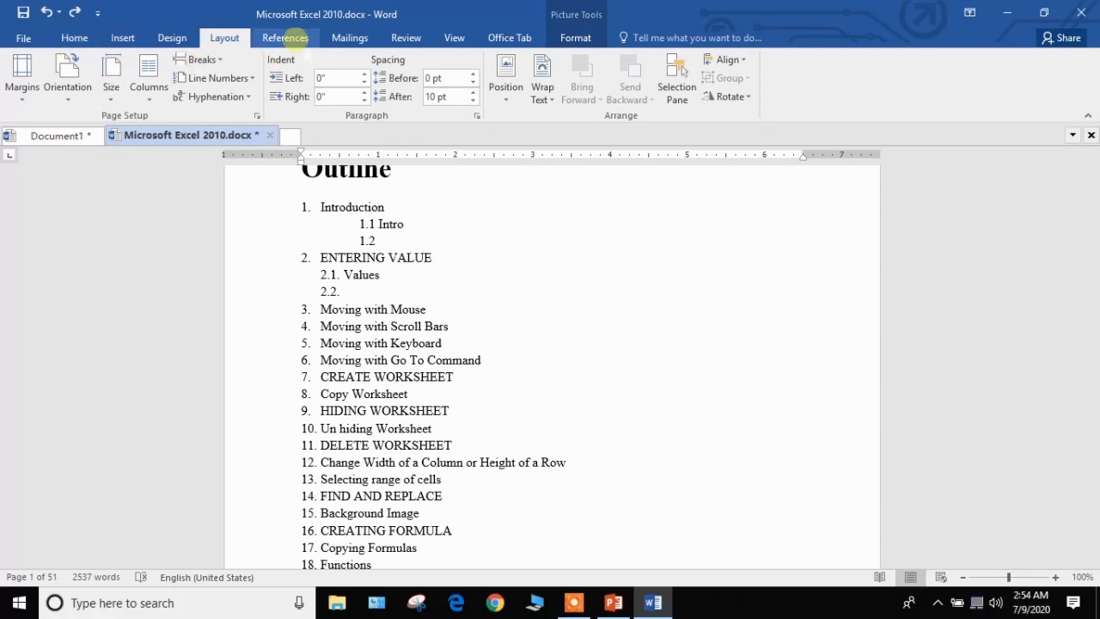
scroll(560, 315, "up", 3)
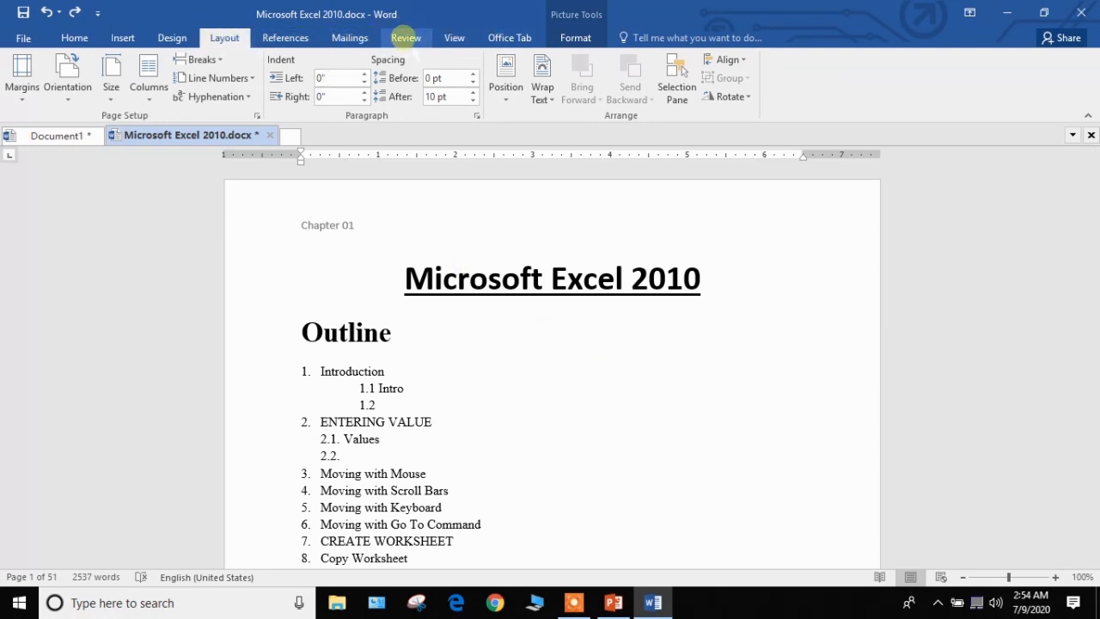
Step: Run the spelling and grammar check on the rest of the document and ignore the spacing suggestion for ",AB"
left_click(406, 38)
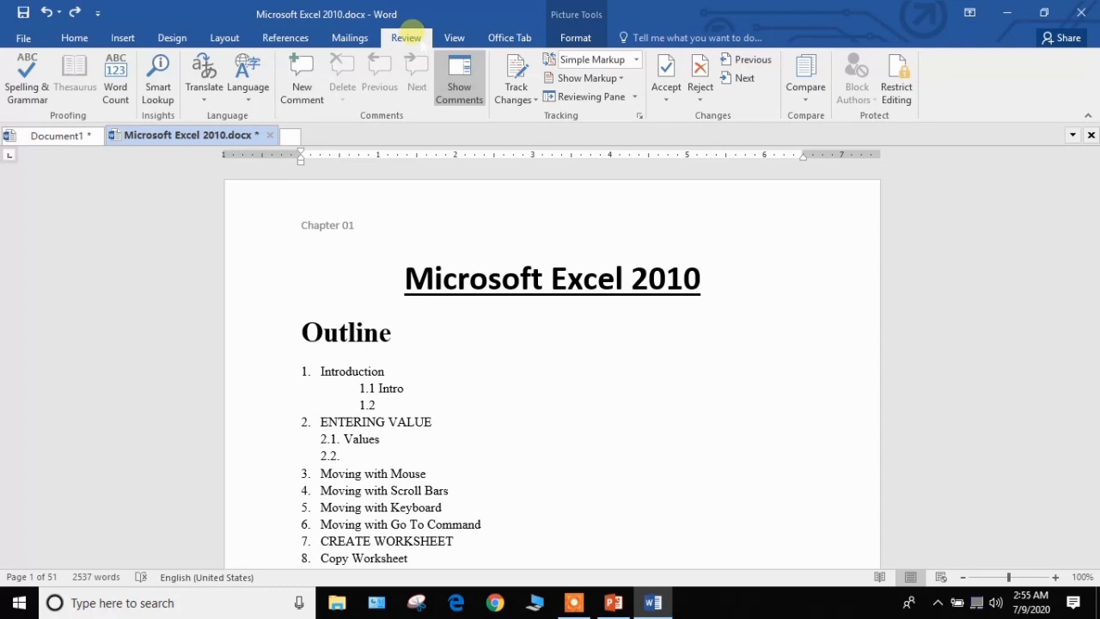
left_click(27, 88)
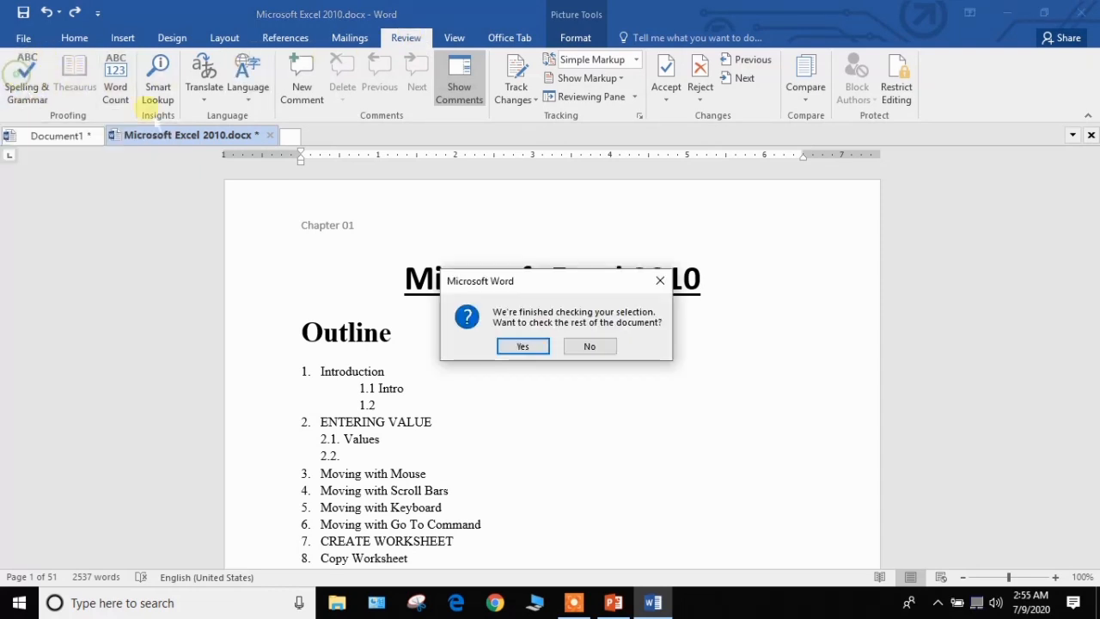
left_click(526, 346)
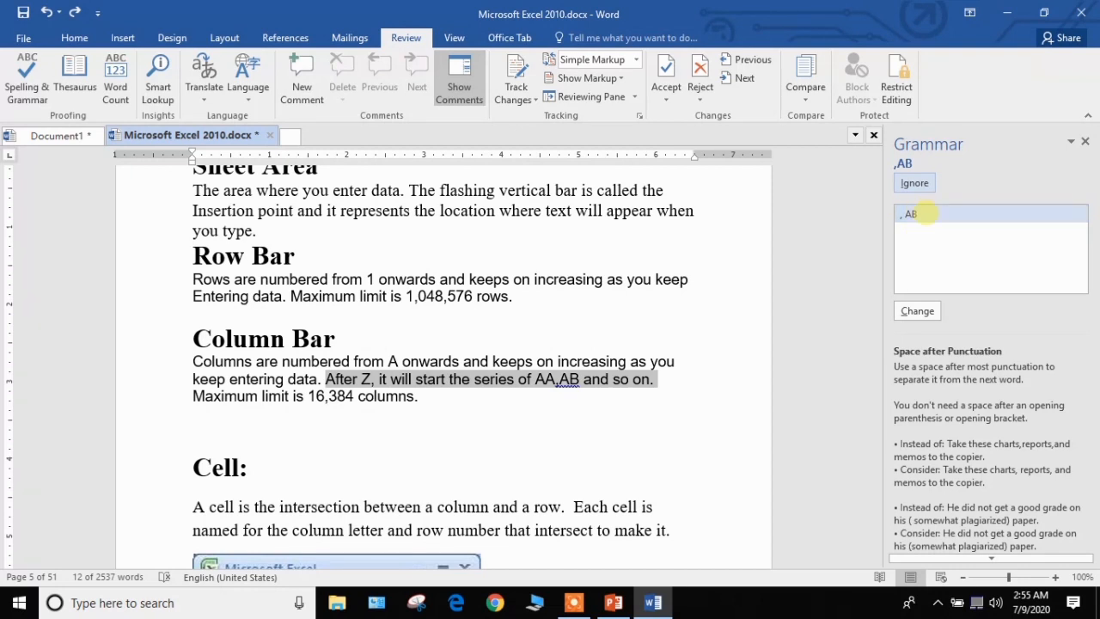
left_click(944, 212)
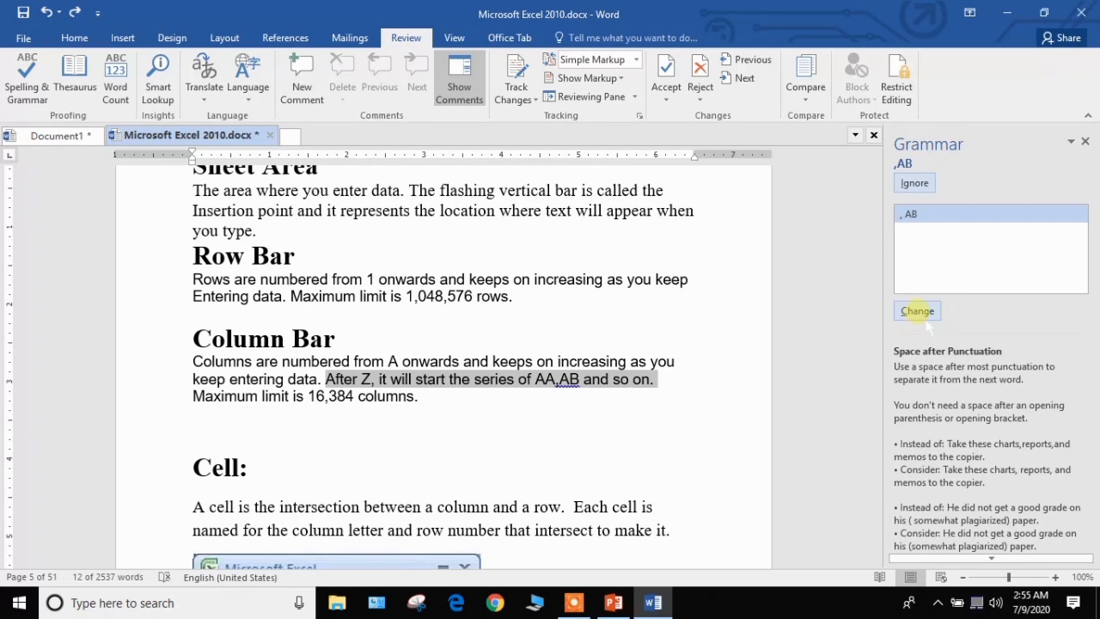
left_click(932, 184)
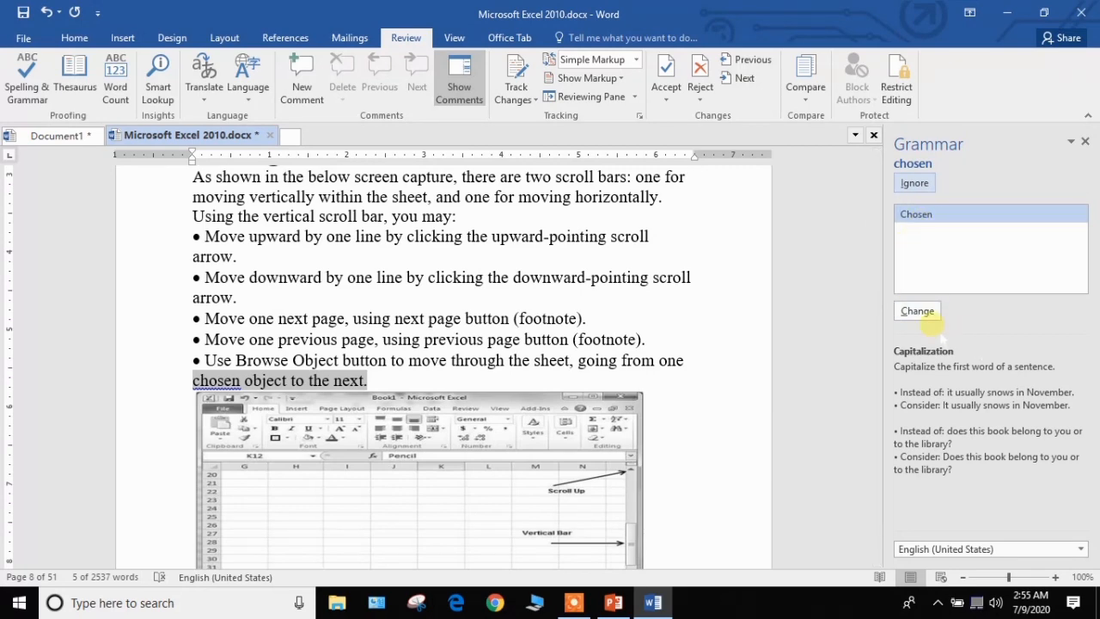
Step: Accept the grammar suggestions that capitalize "Chosen" and remove the extra space in "where you"
left_click(918, 313)
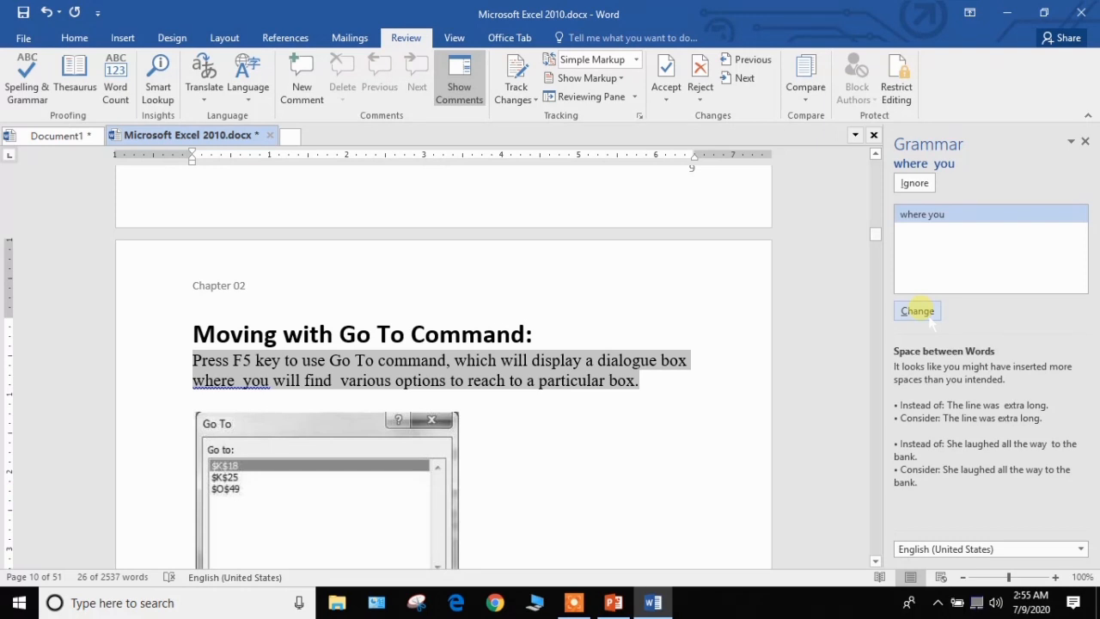
left_click(935, 215)
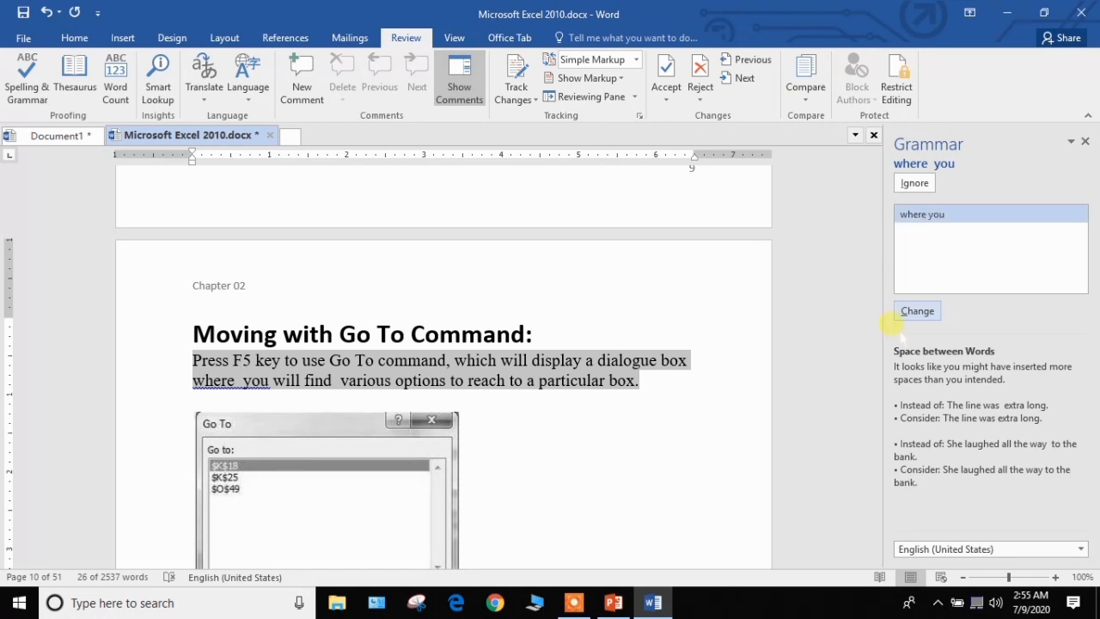
left_click(917, 311)
left_click(917, 311)
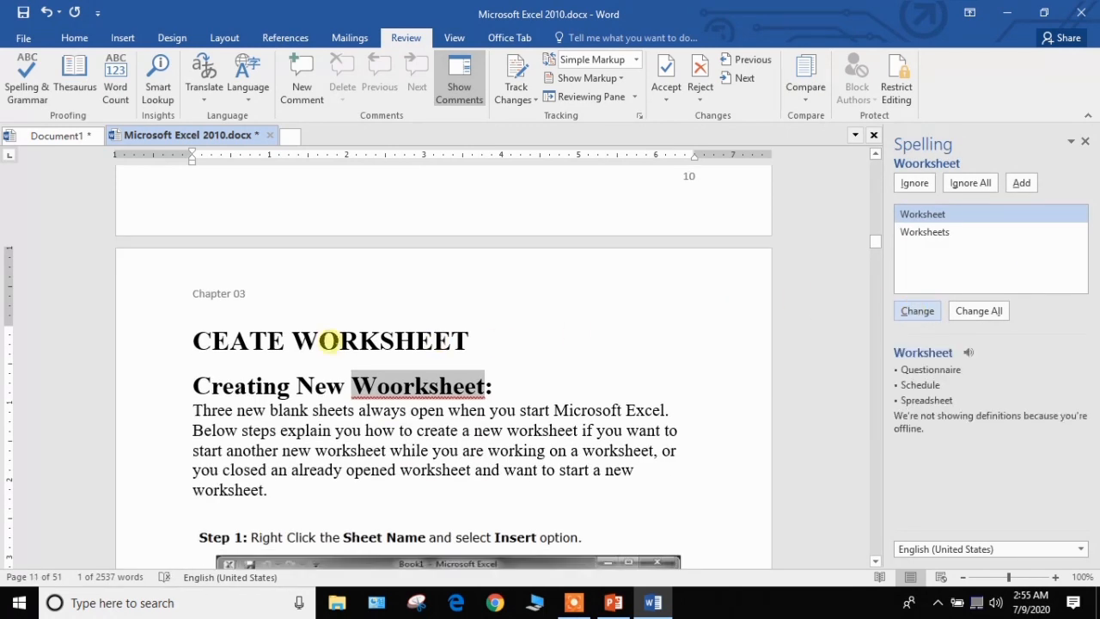
Step: Correct "Woorksheet" to "Worksheet" in the heading and accept the capitalized "Selected" in the Insert dialog paragraph
left_click(933, 215)
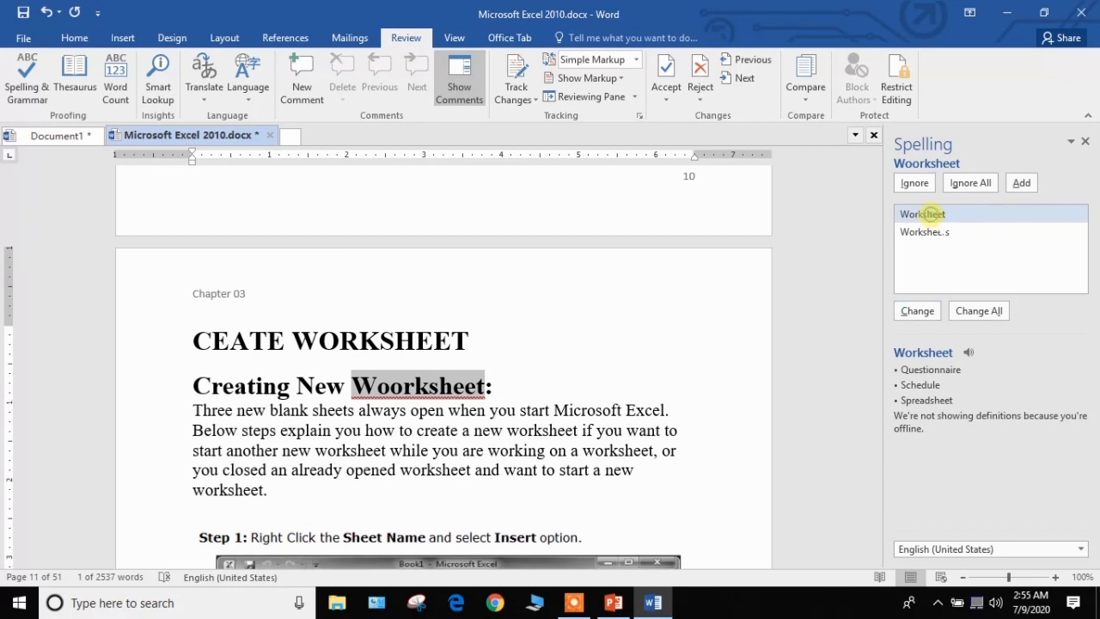
left_click(917, 311)
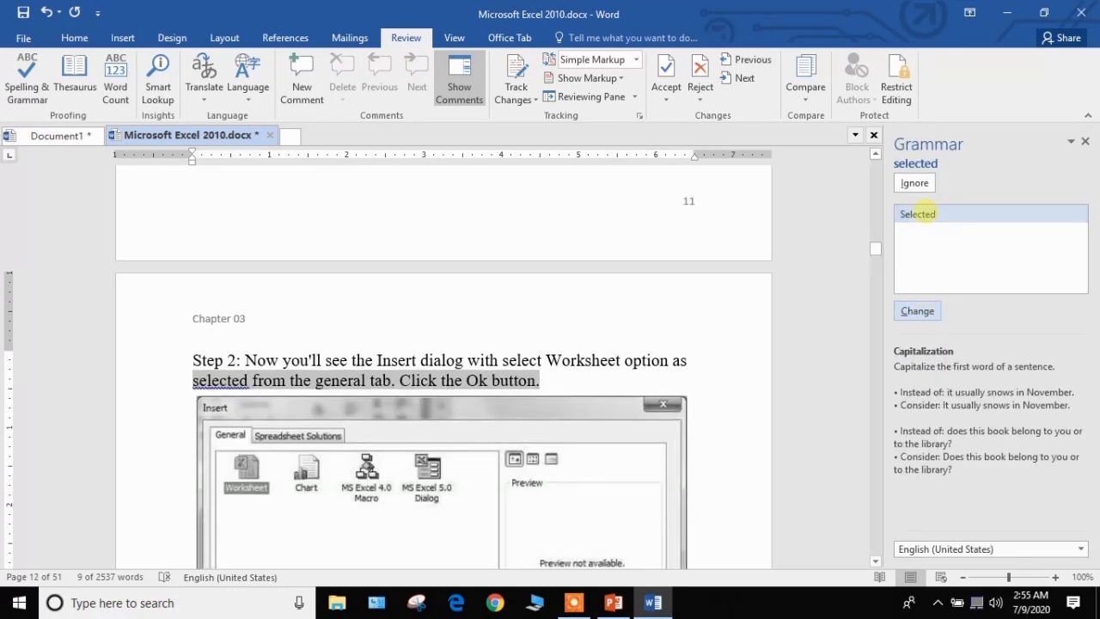
left_click(929, 216)
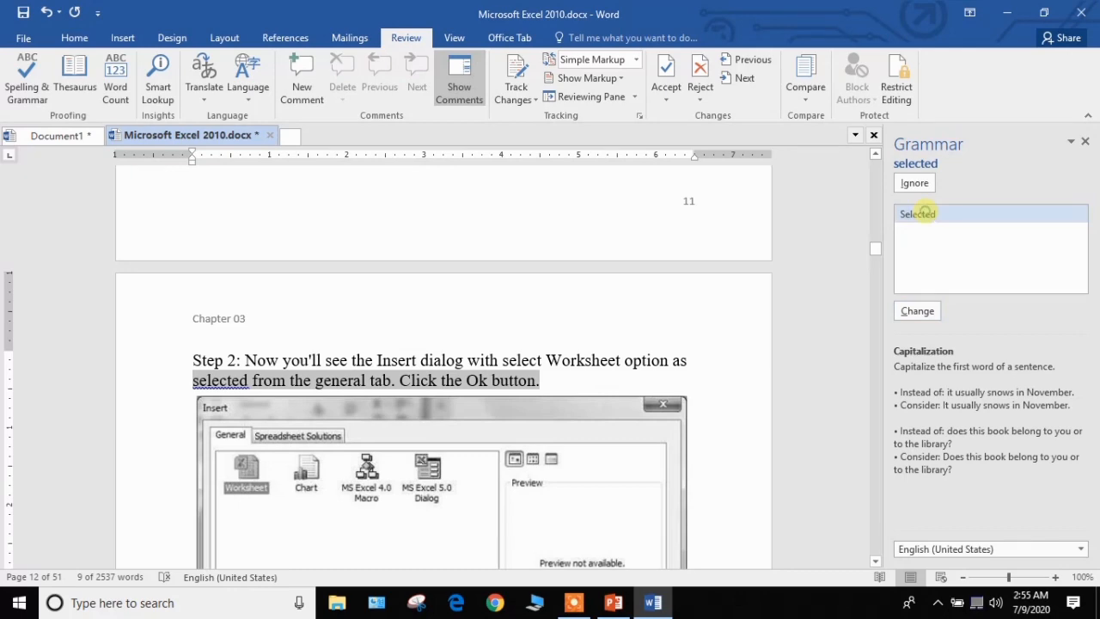
left_click(917, 311)
left_click(917, 311)
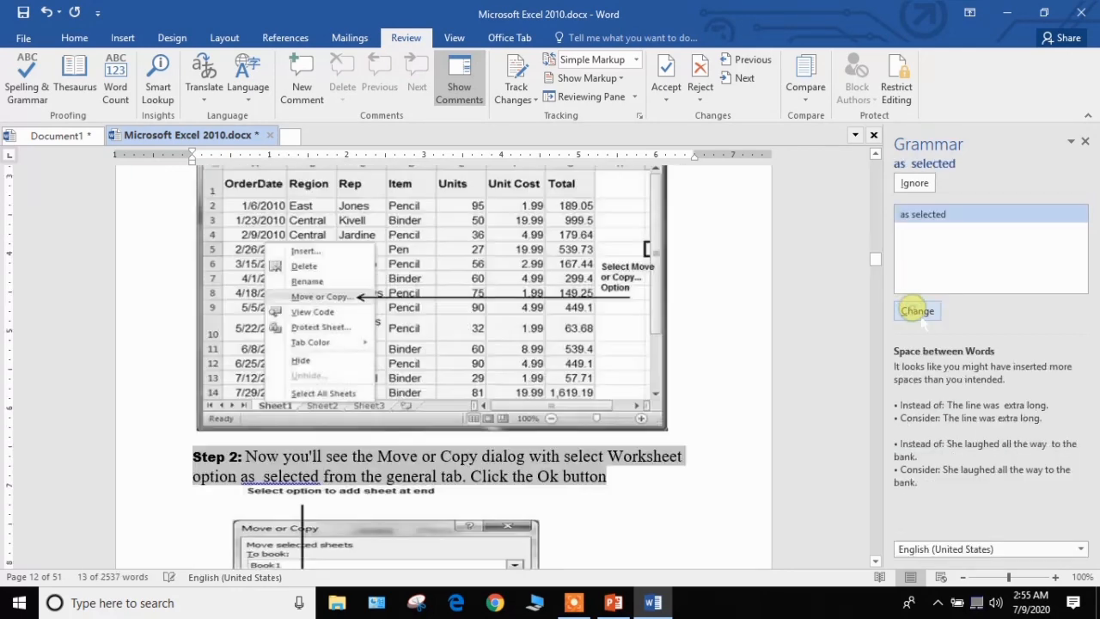
Step: Accept the suggestions "as selected" and "click" in the Move or Copy paragraph, and ignore the flagged word "Unhiding"
left_click(917, 312)
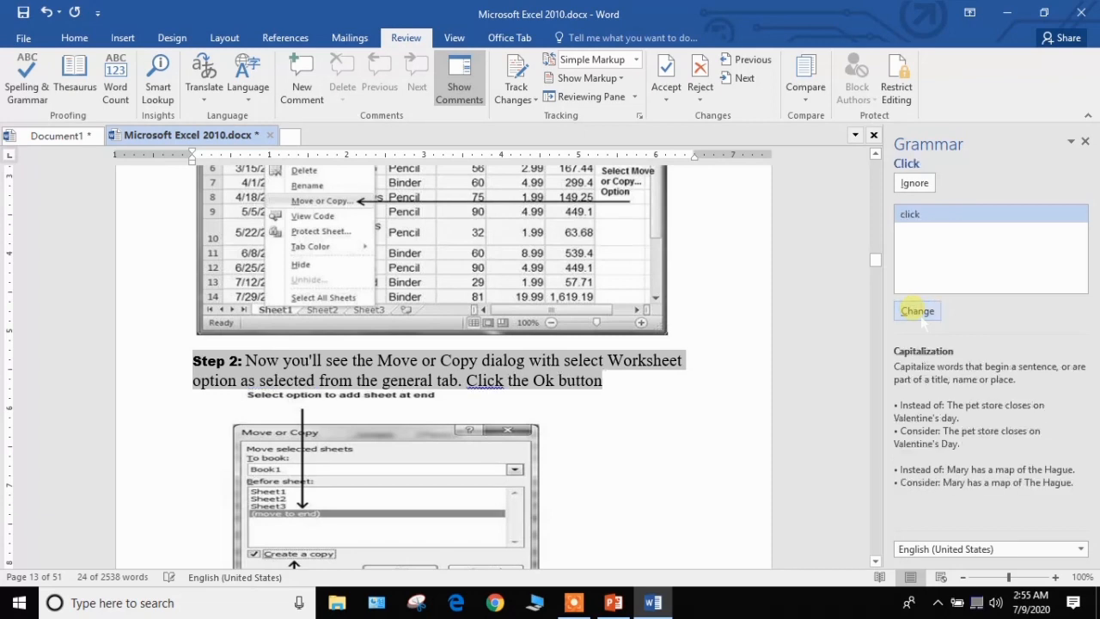
left_click(917, 311)
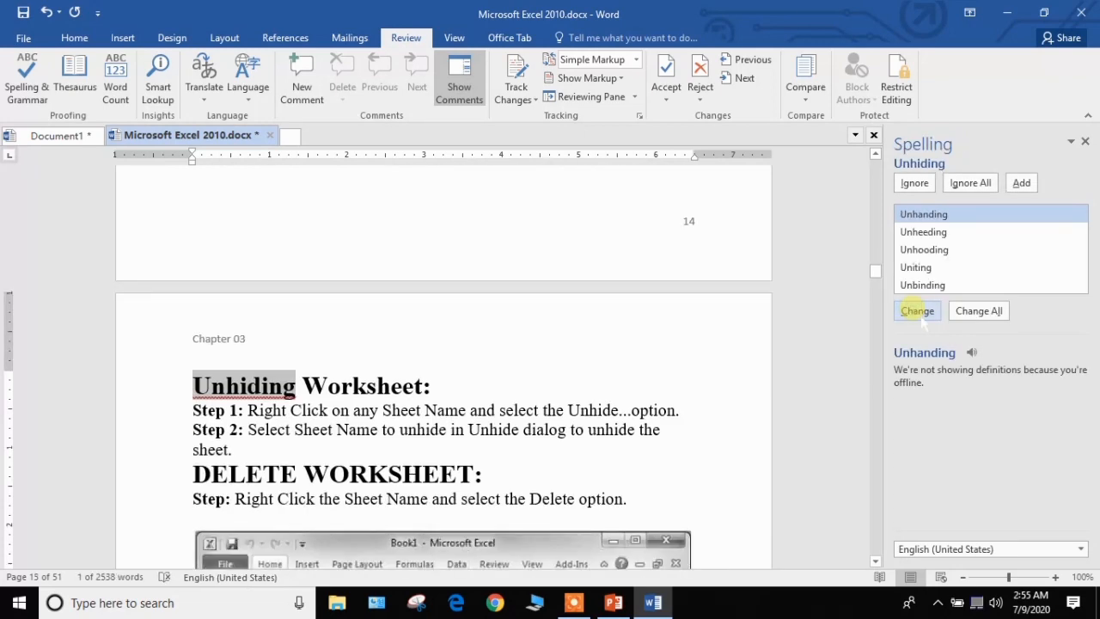
left_click(914, 183)
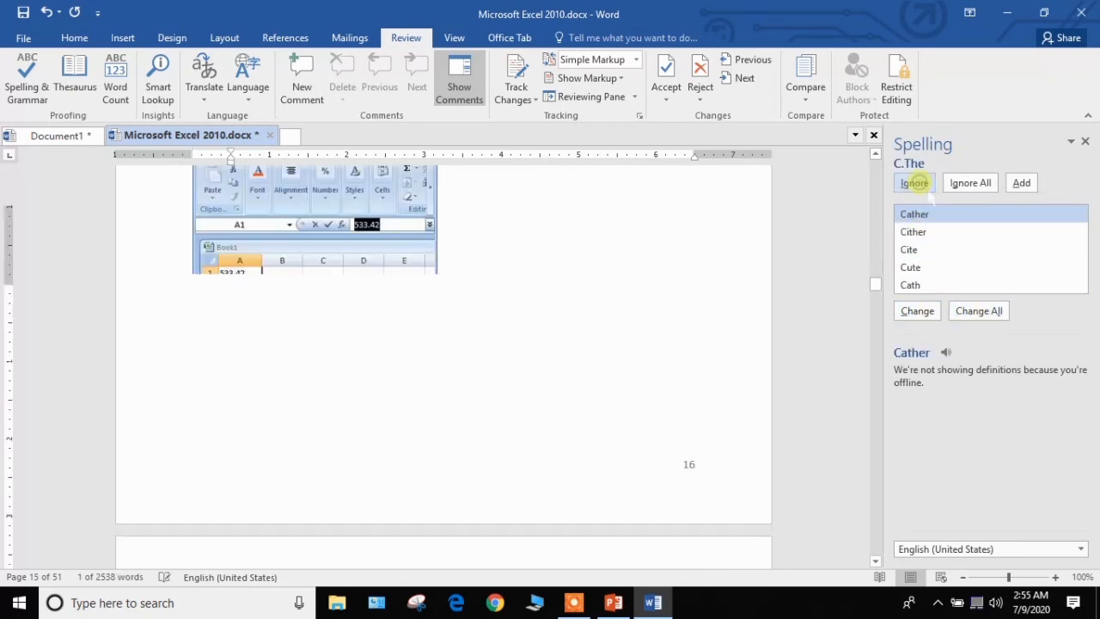
Step: Replace "C.The" with "Cather", "Roow" with "Row" and "or" with "Or" using the suggested corrections
left_click(917, 311)
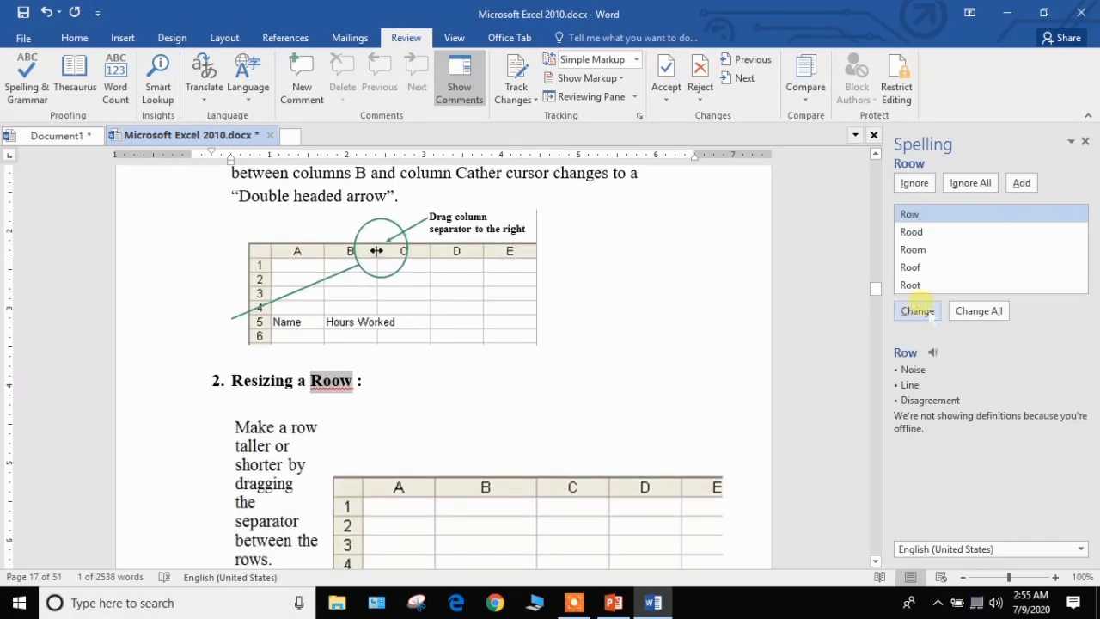
left_click(917, 311)
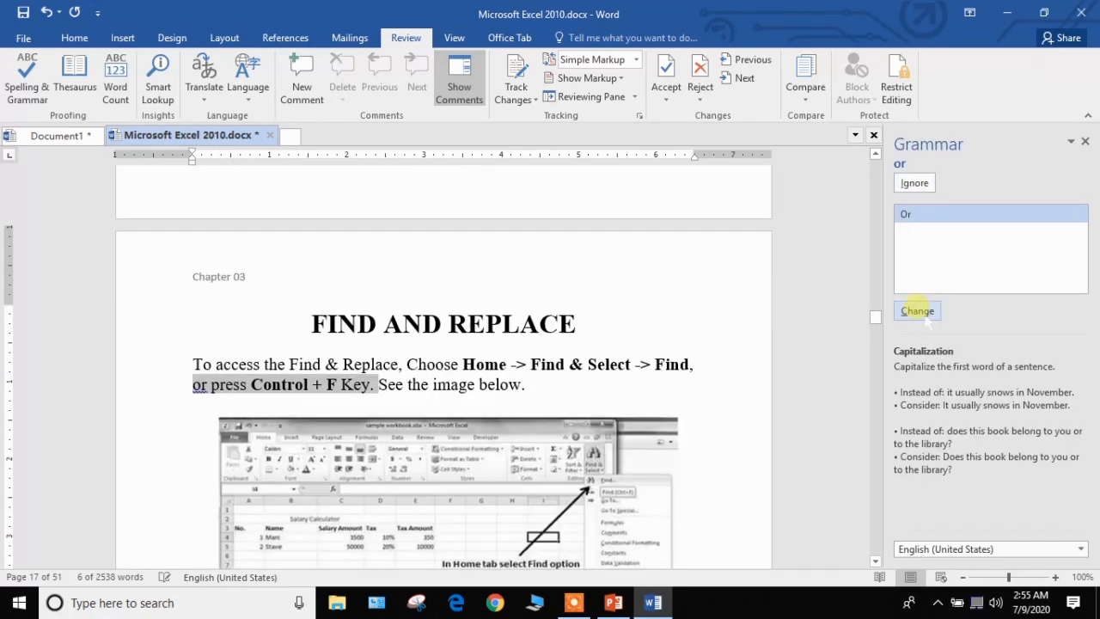
left_click(918, 312)
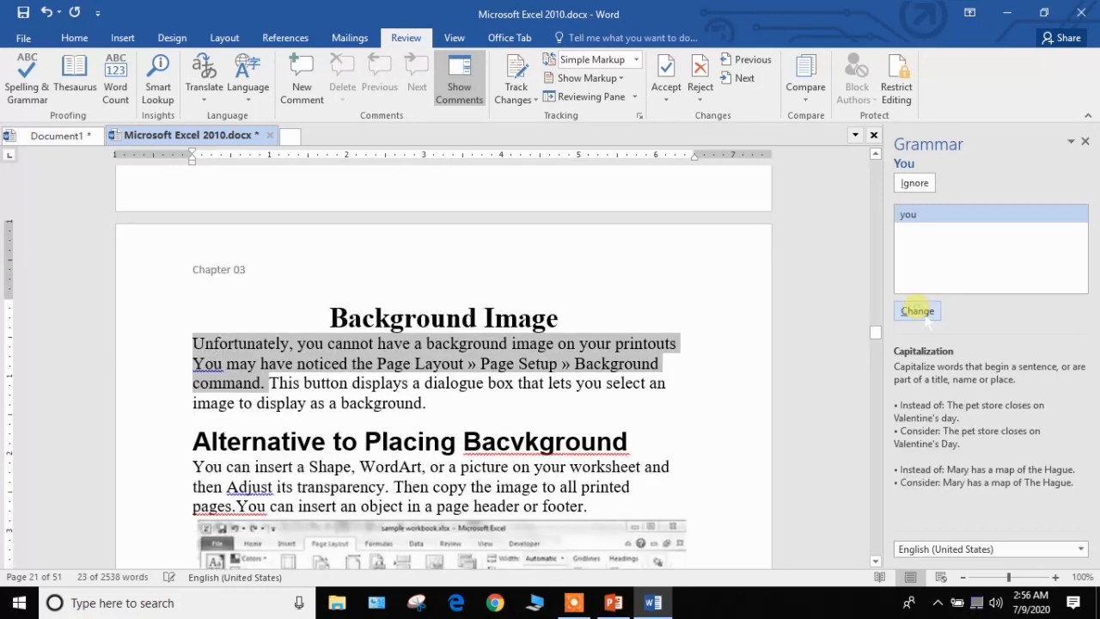
Step: Accept the corrections "you", "Background", "adjust" and "pages. You" on the Background Image page
left_click(917, 312)
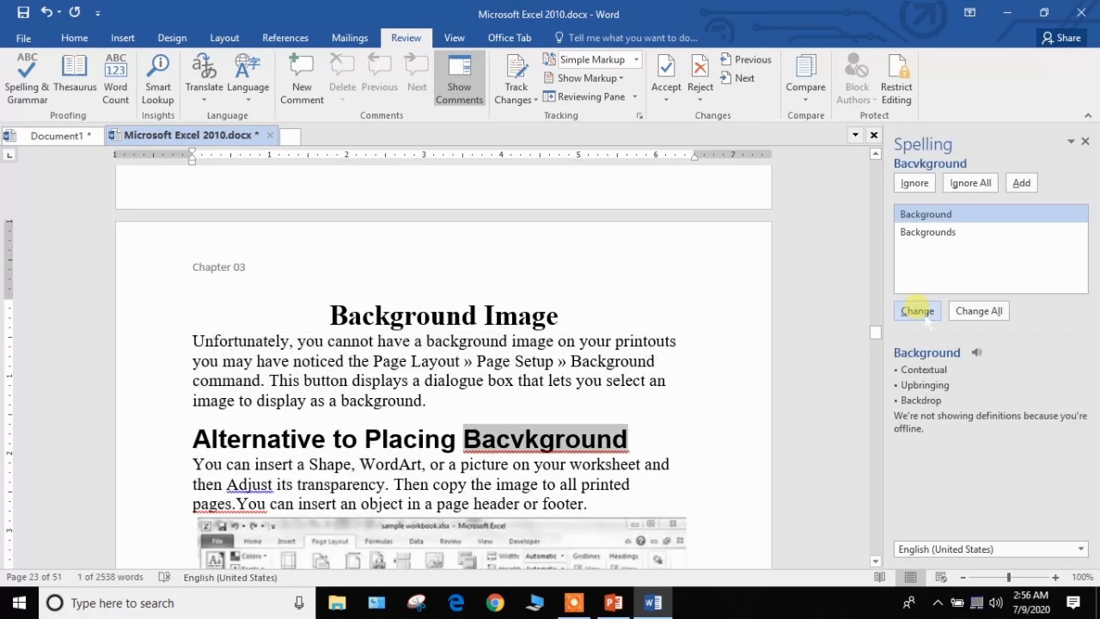
left_click(917, 312)
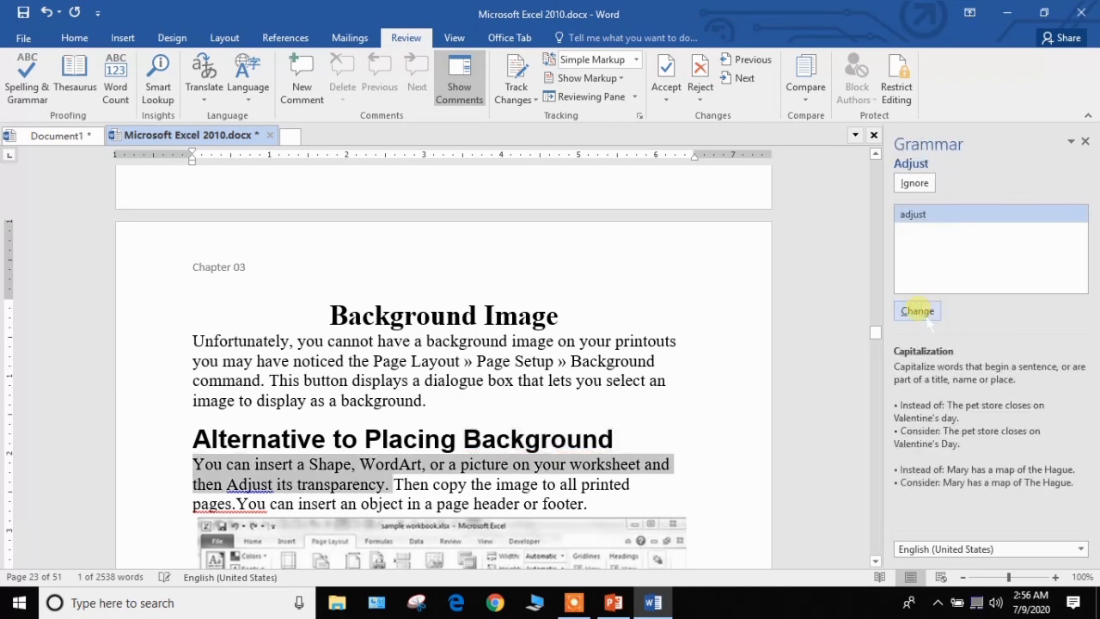
left_click(917, 312)
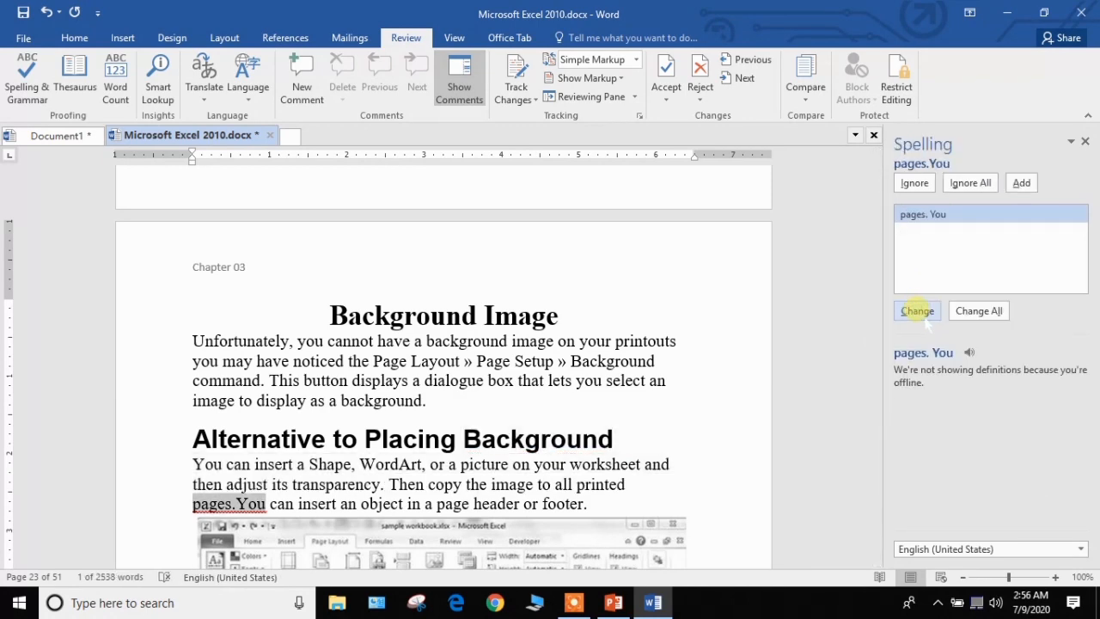
left_click(917, 312)
left_click(917, 311)
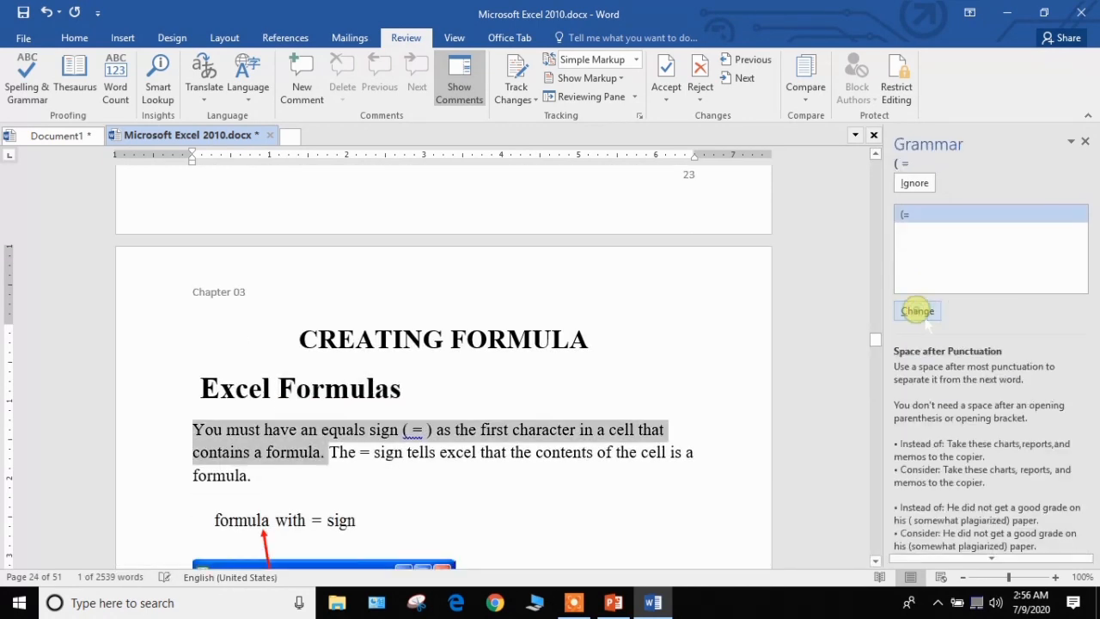
Step: Accept the "(=" spacing suggestion in the Excel Formulas paragraph and replace each flagged "Cntrl" with "Control"
left_click(918, 311)
left_click(917, 311)
left_click(917, 311)
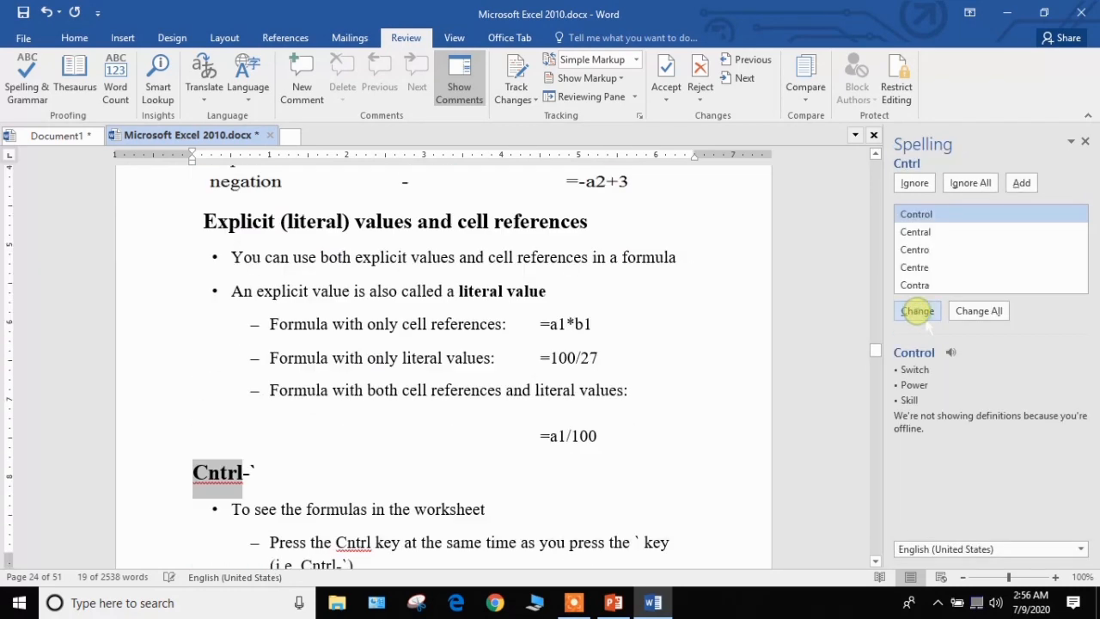
left_click(917, 311)
left_click(917, 311)
left_click(917, 311)
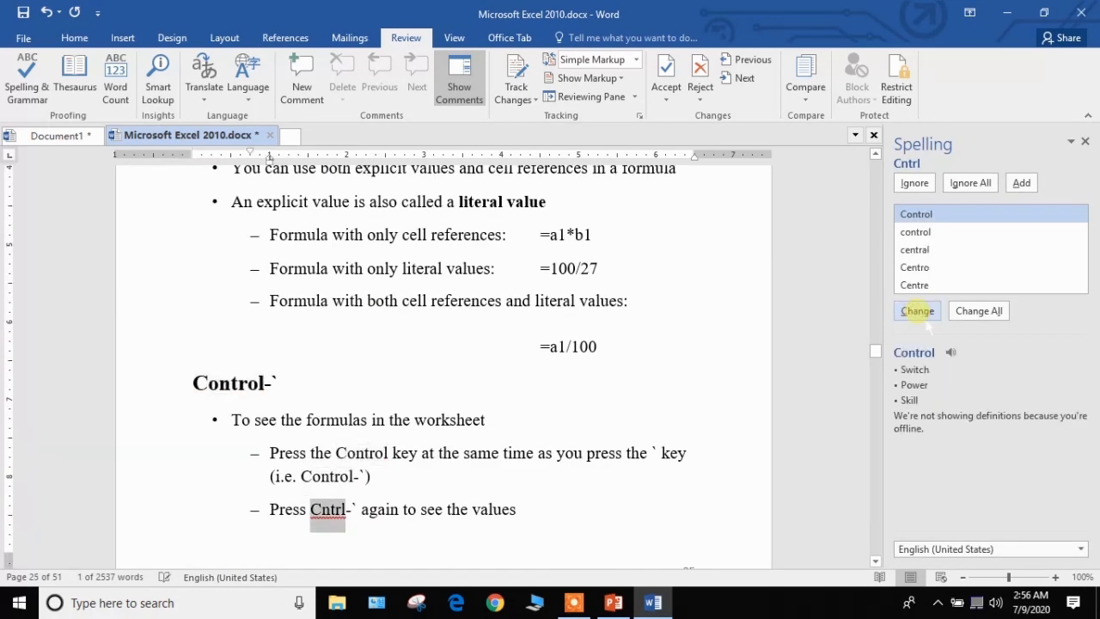
left_click(917, 311)
left_click(917, 312)
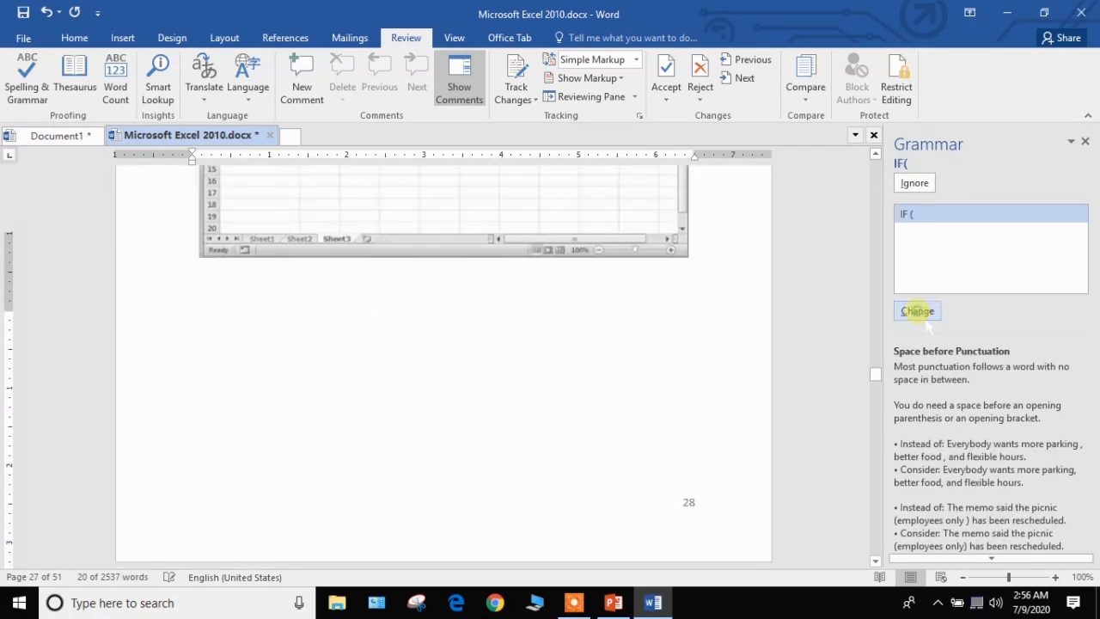
Step: Accept the spacing suggestions in the Function Arguments lists, including "IF (", ", etc", ", MAX" and ", MIN"
left_click(918, 311)
left_click(917, 311)
left_click(917, 311)
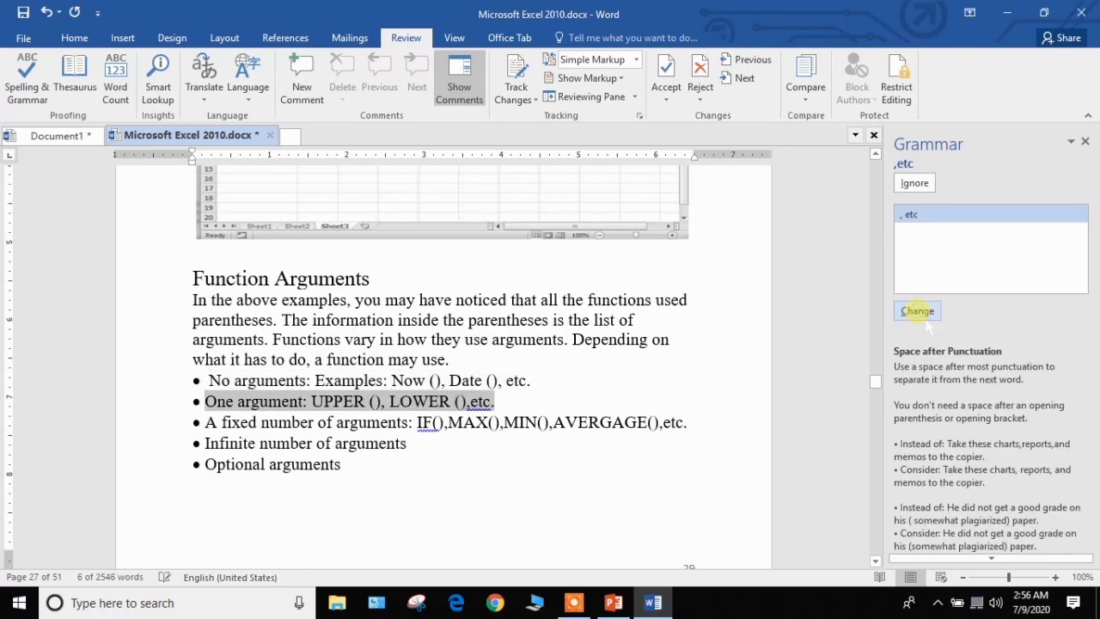
left_click(918, 311)
left_click(917, 311)
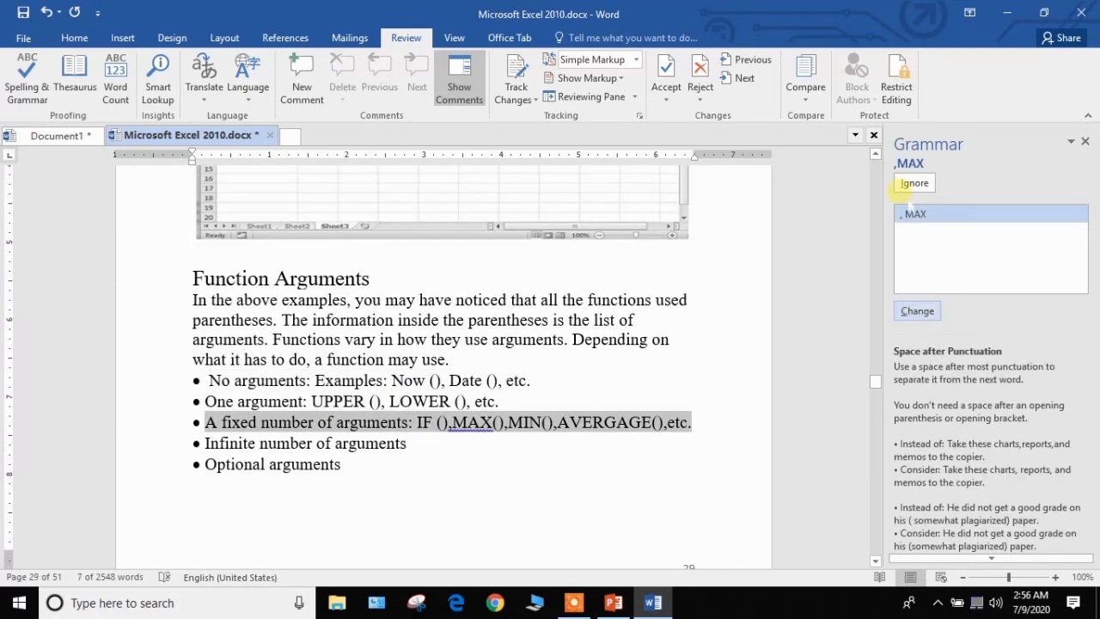
left_click(911, 183)
left_click(917, 311)
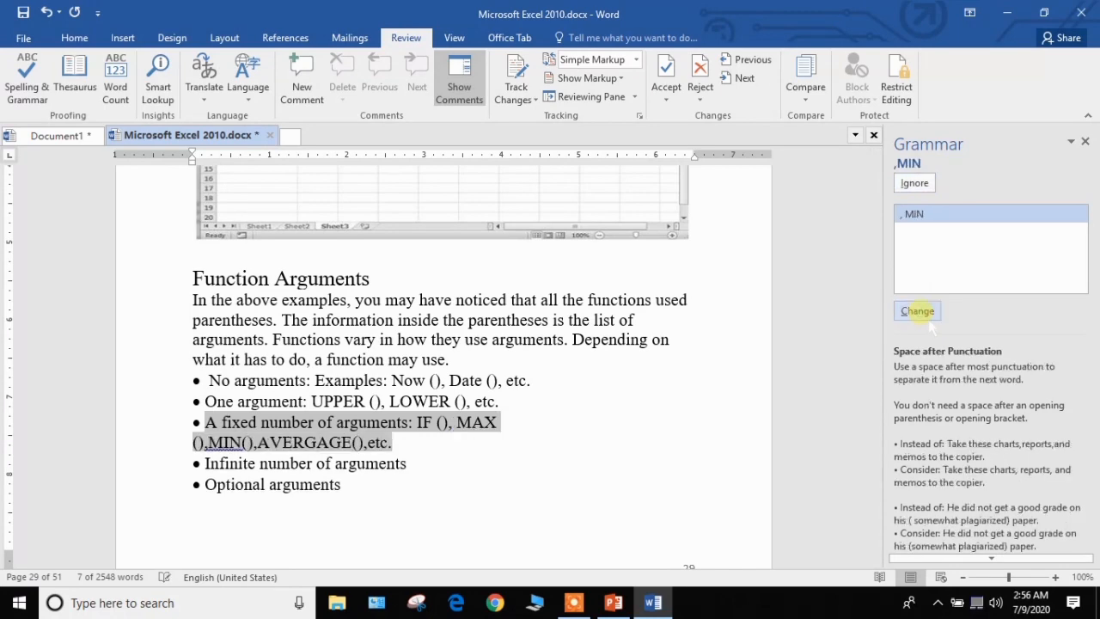
left_click(917, 311)
left_click(917, 311)
Step: Finish the spelling and grammar check by accepting the remaining suggestions, including "inputs to" and "Shortcuts" in the keyboard heading
left_click(917, 311)
left_click(917, 311)
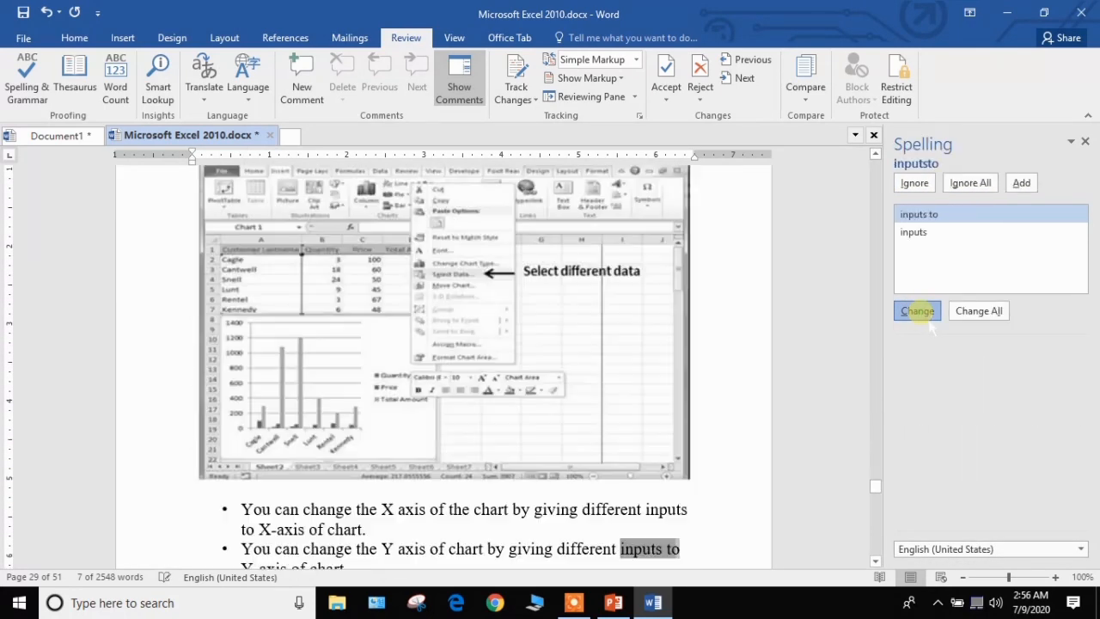
left_click(917, 311)
left_click(917, 311)
left_click(917, 311)
left_click(917, 311)
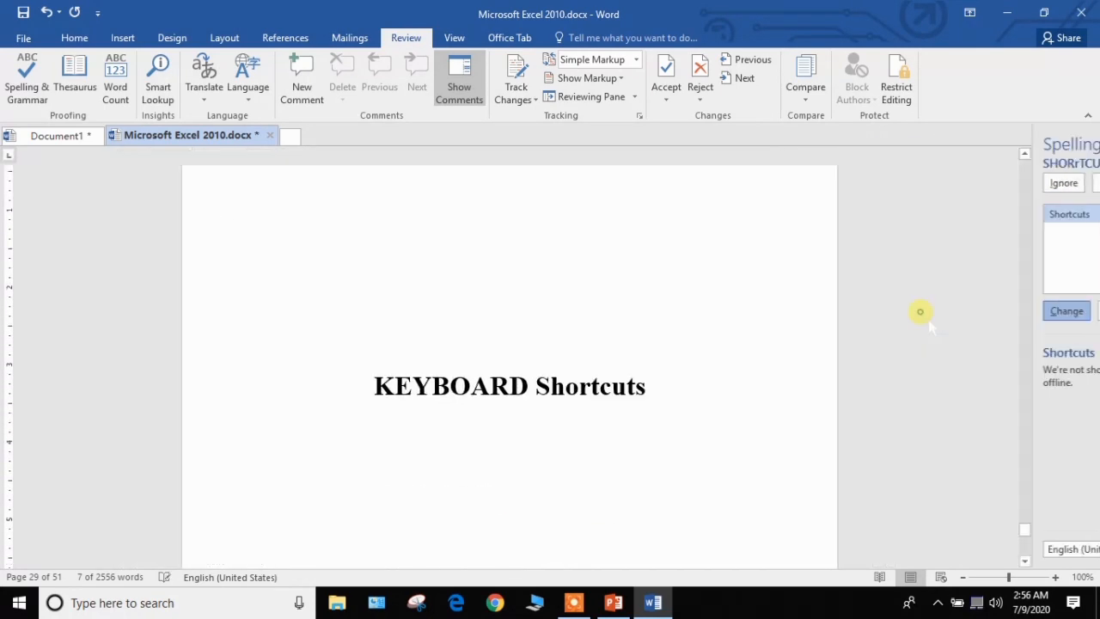
left_click(918, 311)
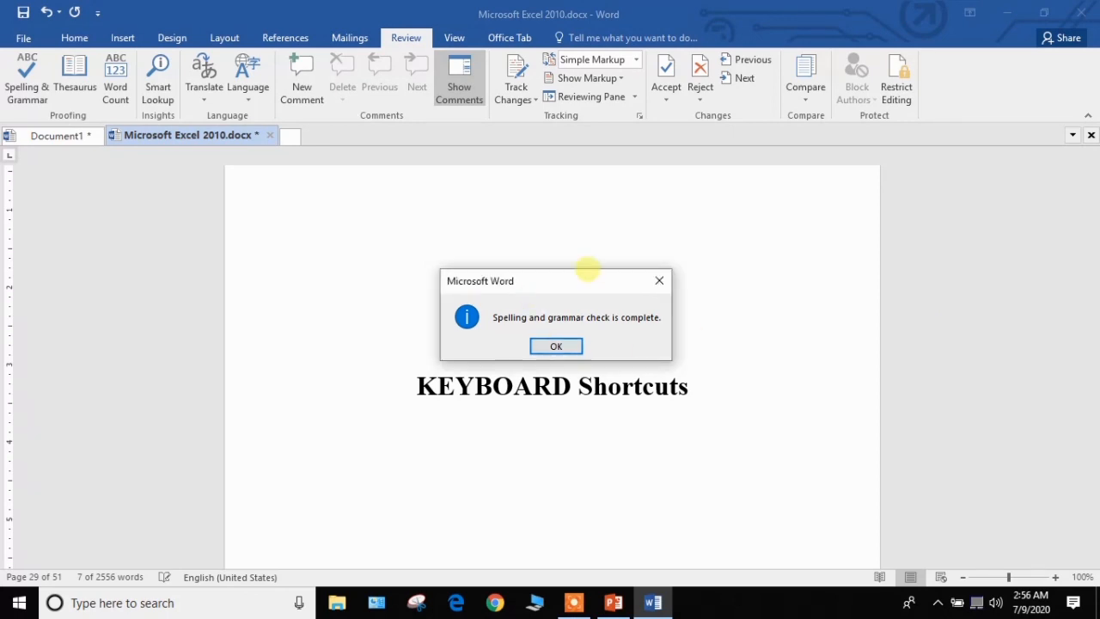
left_click_drag(595, 278, 551, 272)
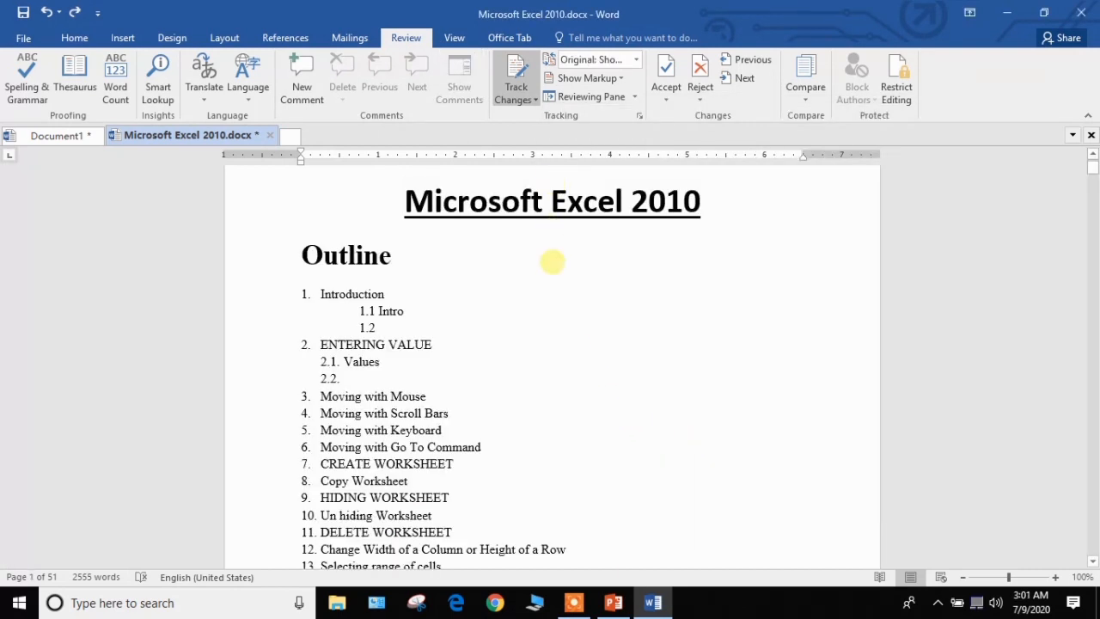
Step: Review the basic and advanced Track Changes options, including the insertion and deletion marks and colors, keeping the settings as they are
left_click(494, 86)
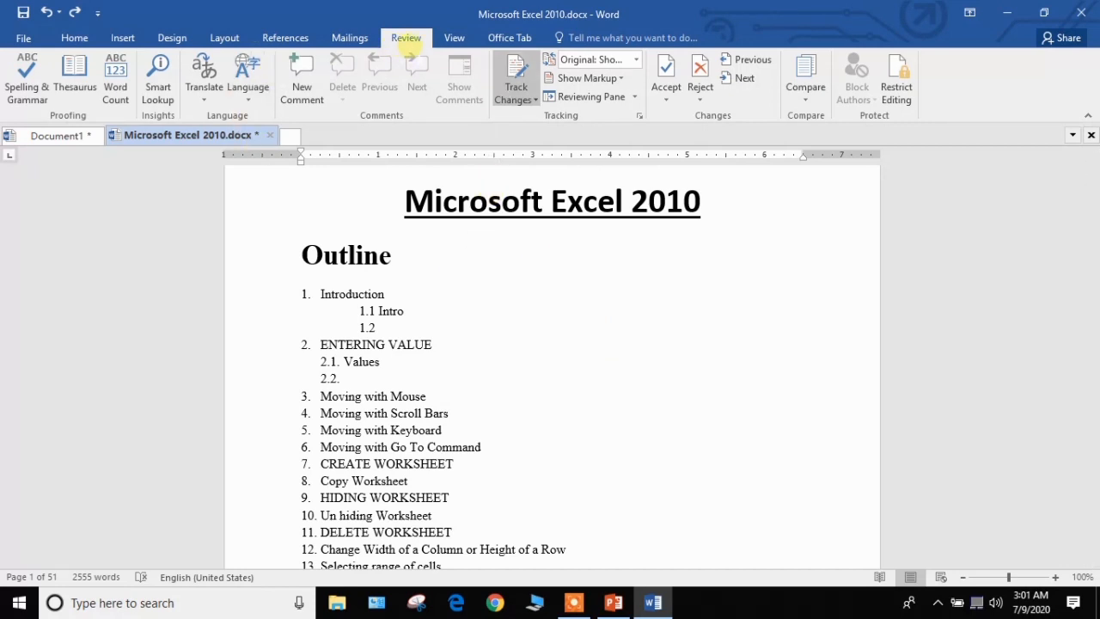
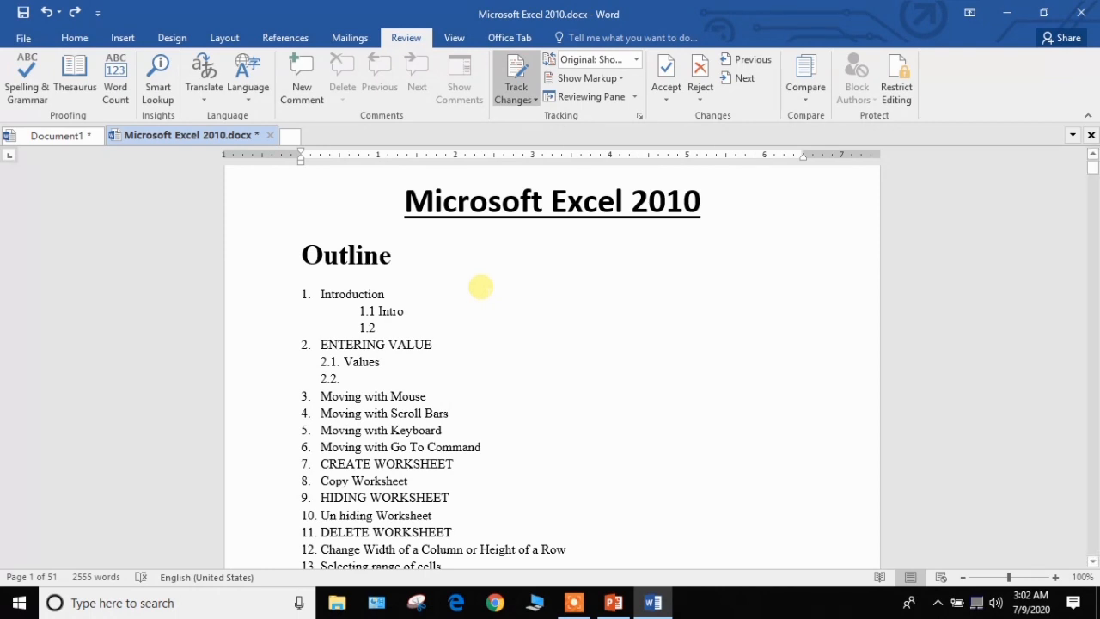
scroll(498, 316, "down", 2)
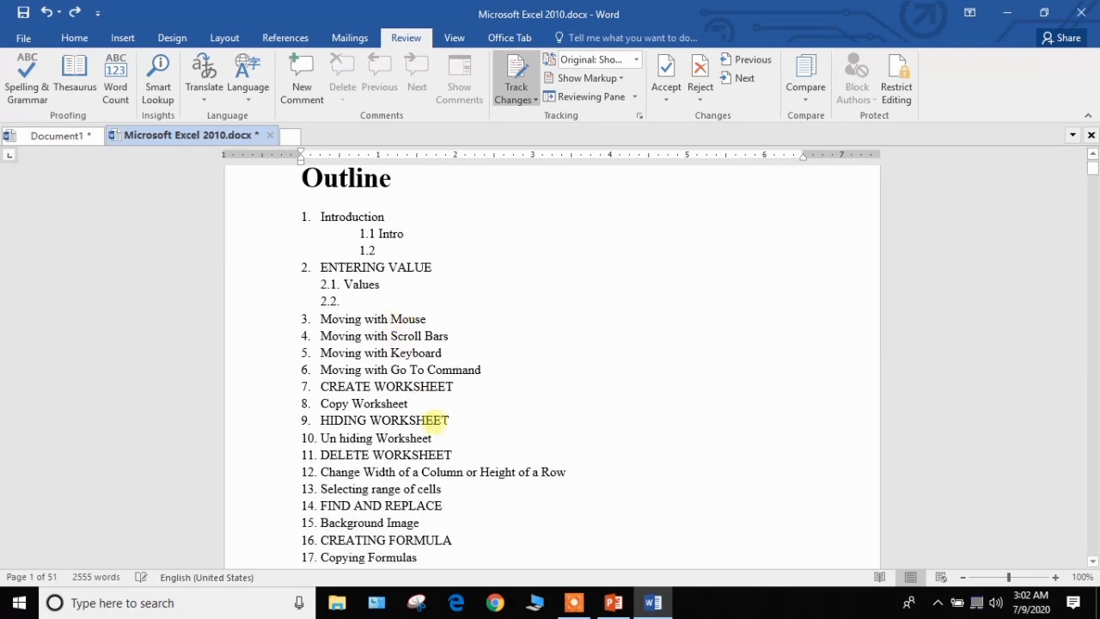
scroll(431, 438, "down", 3)
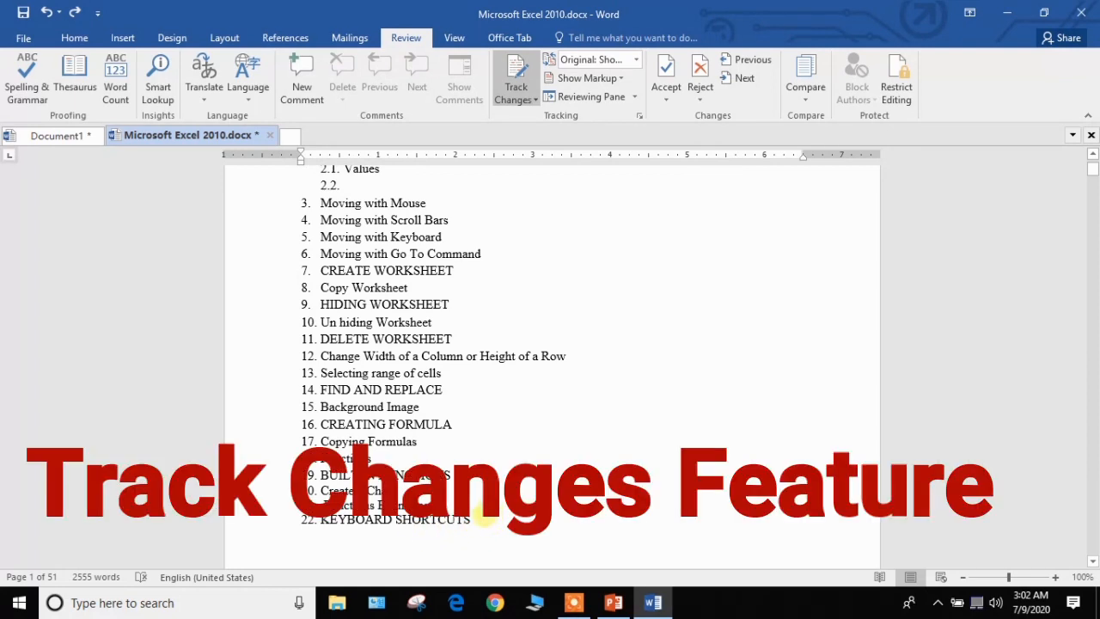
left_click(519, 76)
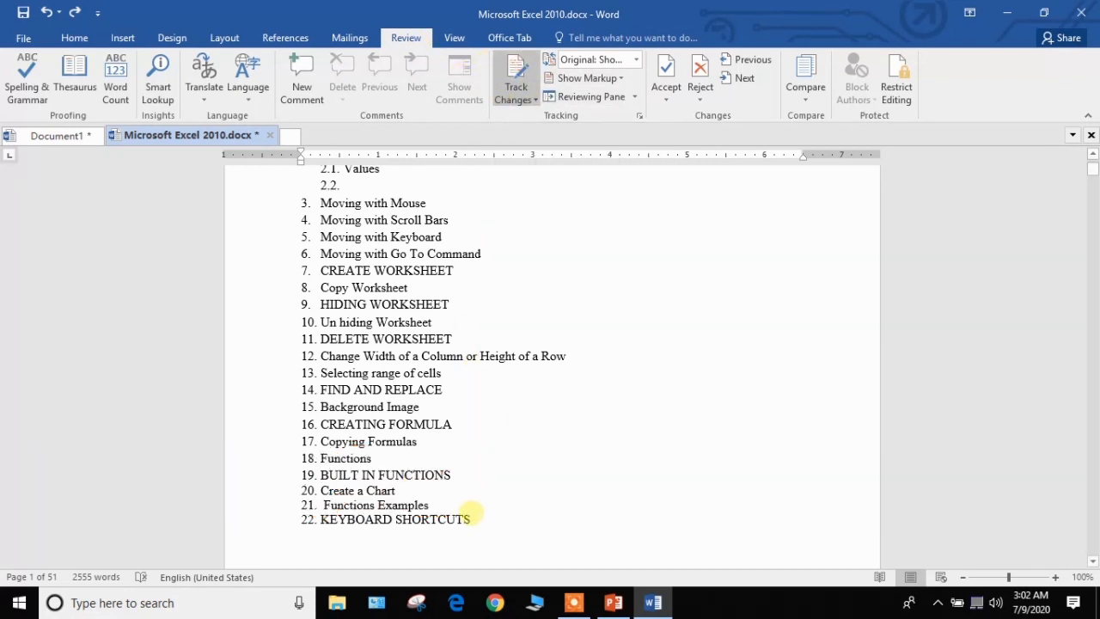
left_click(639, 115)
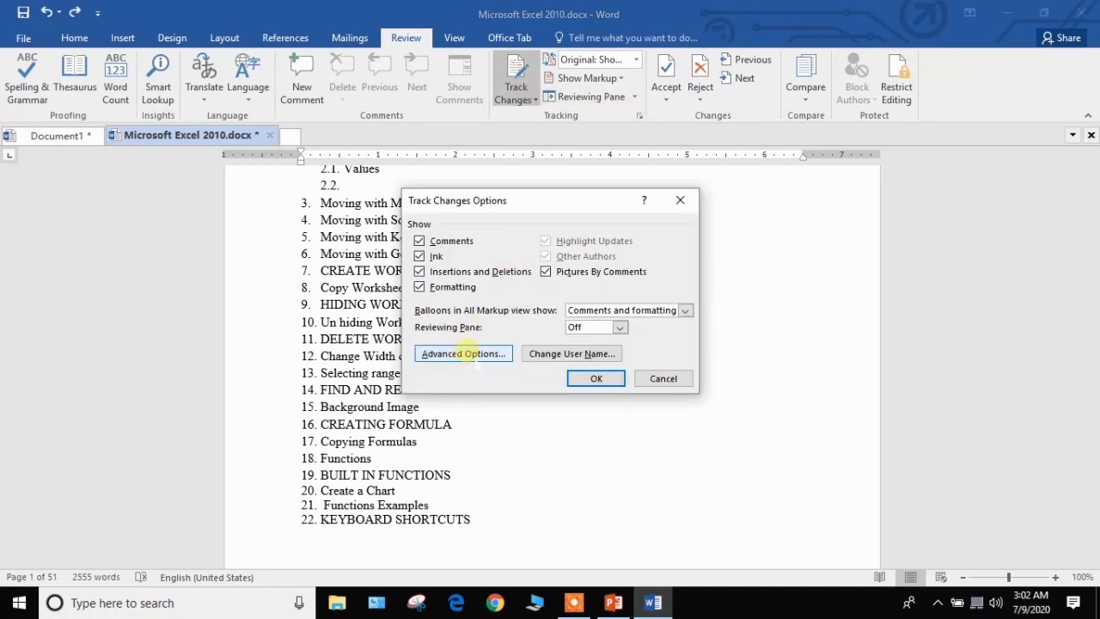
left_click(472, 353)
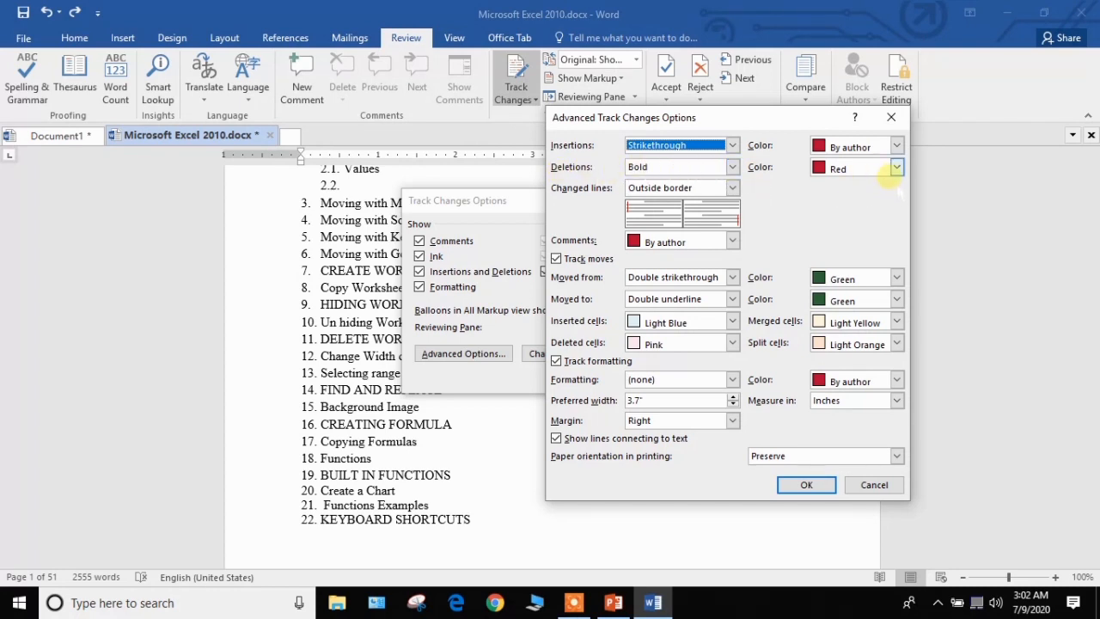
left_click(806, 485)
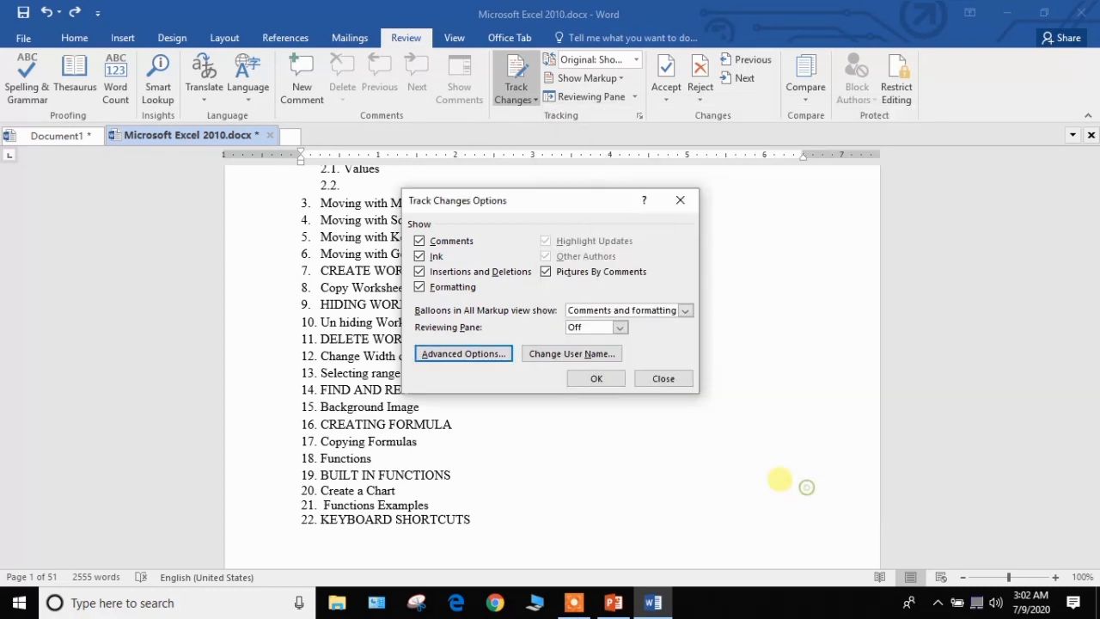
left_click(615, 379)
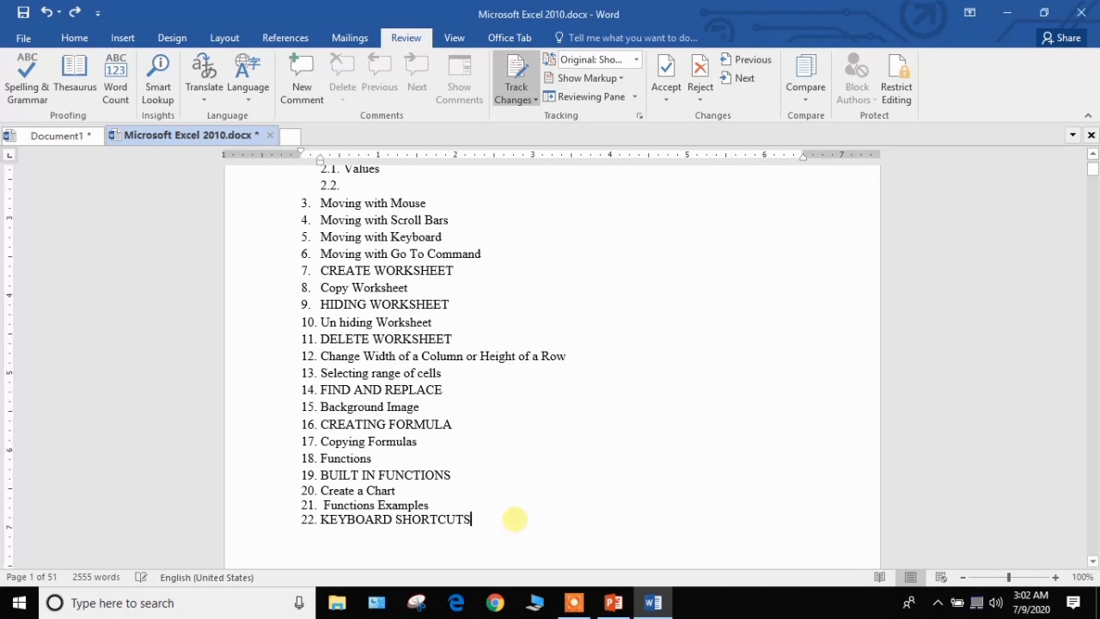
Step: With changes tracked, add "New line" as a list item after KEYBOARD SHORTCUTS and delete the BUILT IN FUNCTIONS item
key("Return")
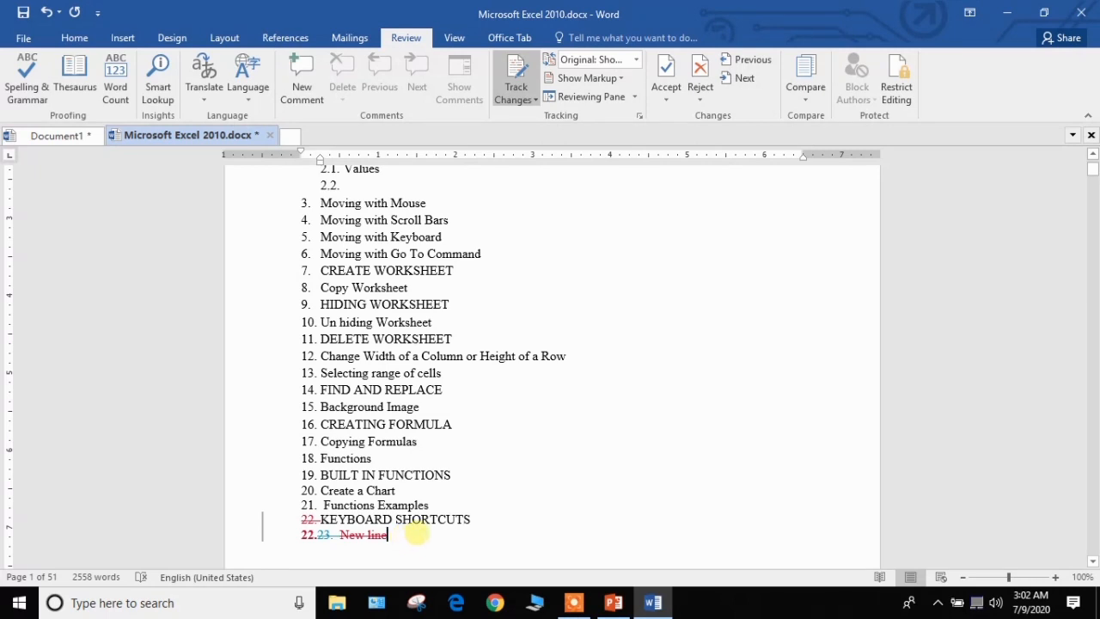
left_click(459, 477)
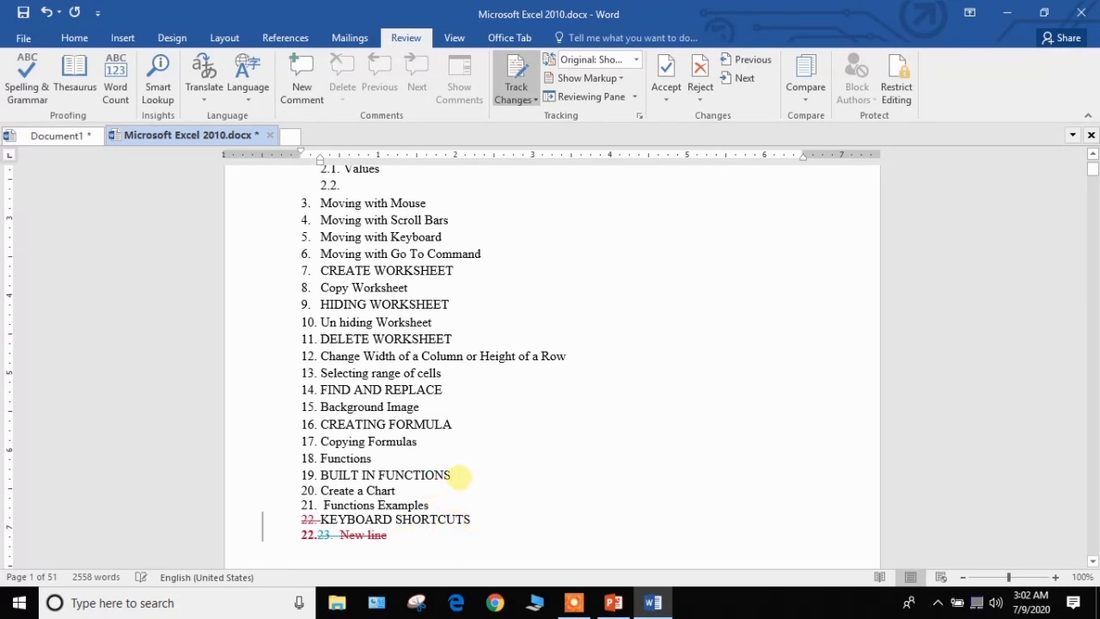
key("shift+Left")
key("shift+Left")
key("shift+Left")
key("shift+Left")
key("shift+Left")
key("shift+Left")
key("shift+Left")
key("shift+Left")
key("shift+Left")
key("shift+Left")
key("shift+Left")
key("shift+Left")
key("shift+Left")
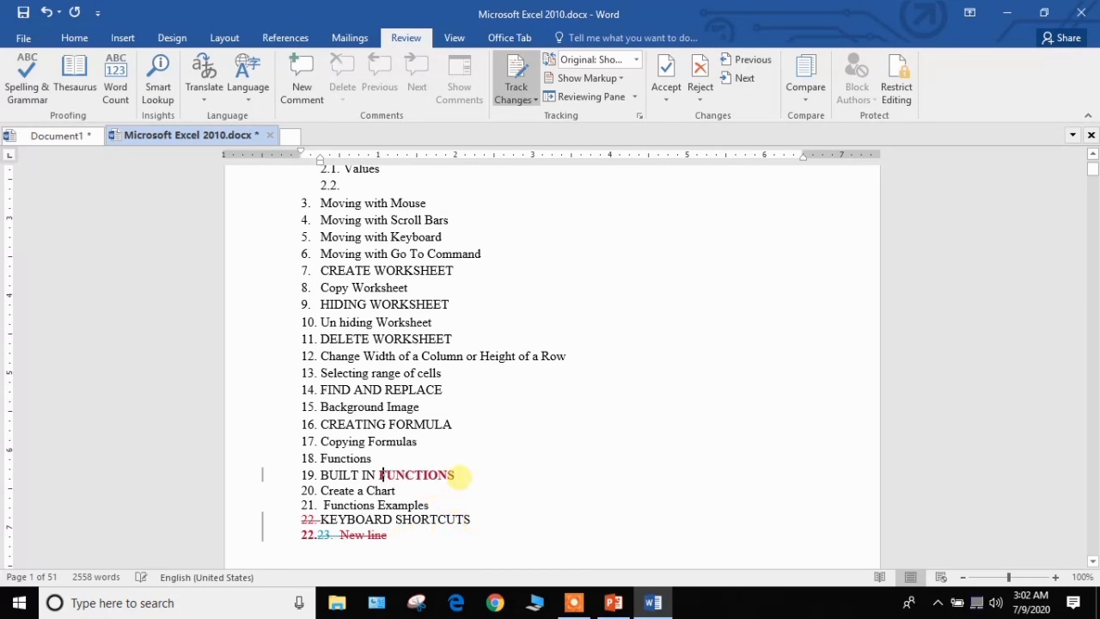
key("BackSpace")
key("BackSpace")
key("BackSpace")
key("BackSpace")
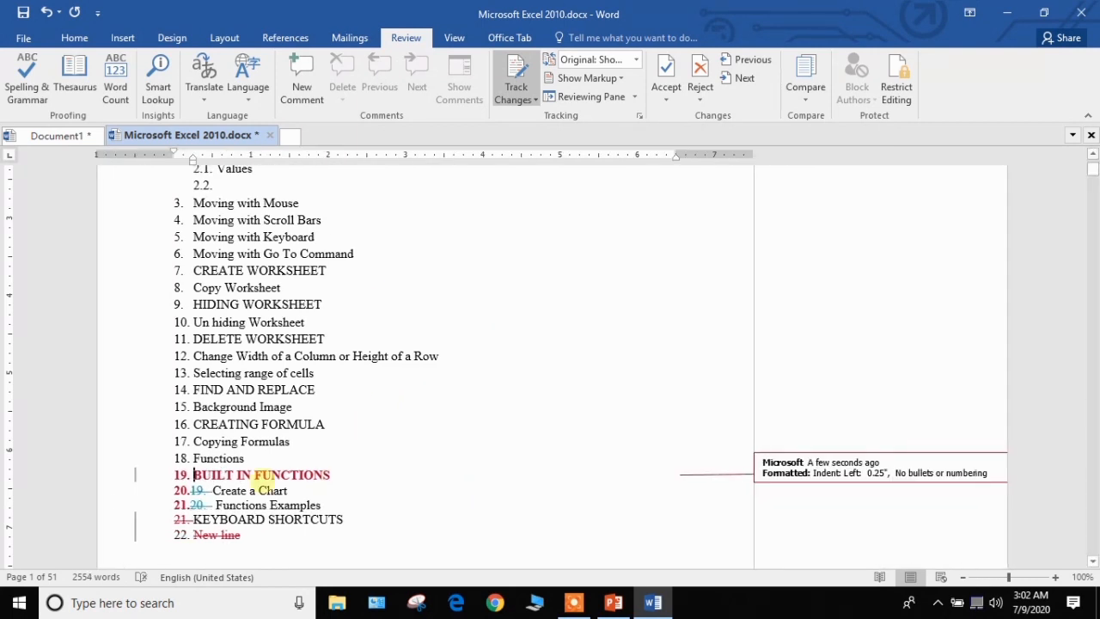
Step: Set the review display to Original and look over the outline list without its tracked edits
scroll(300, 482, "up", 2)
scroll(305, 485, "down", 2)
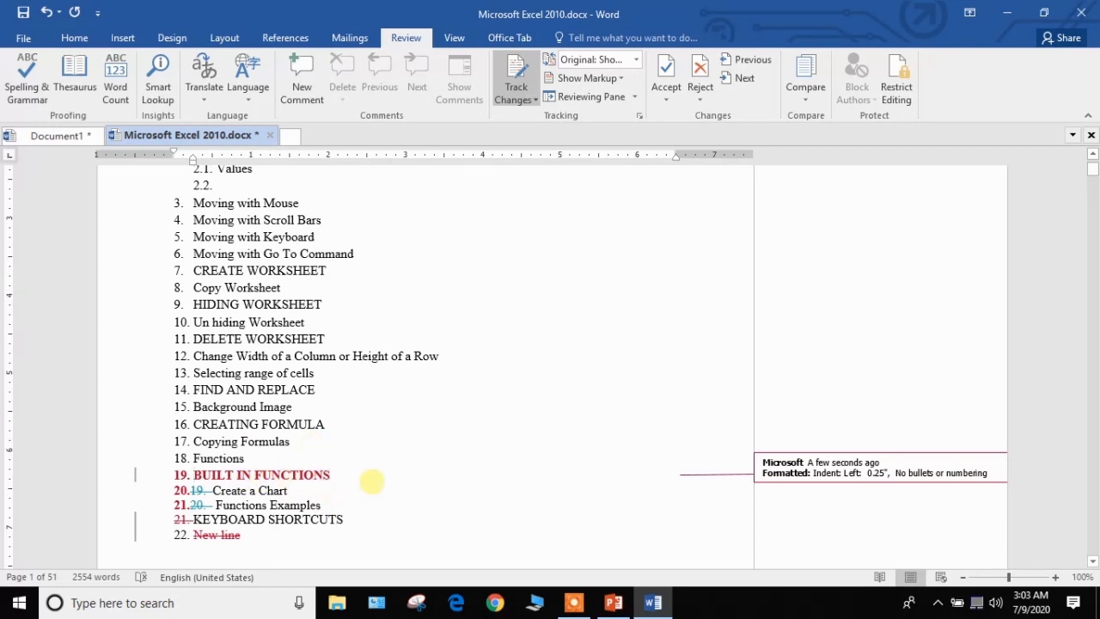
scroll(476, 414, "up", 1)
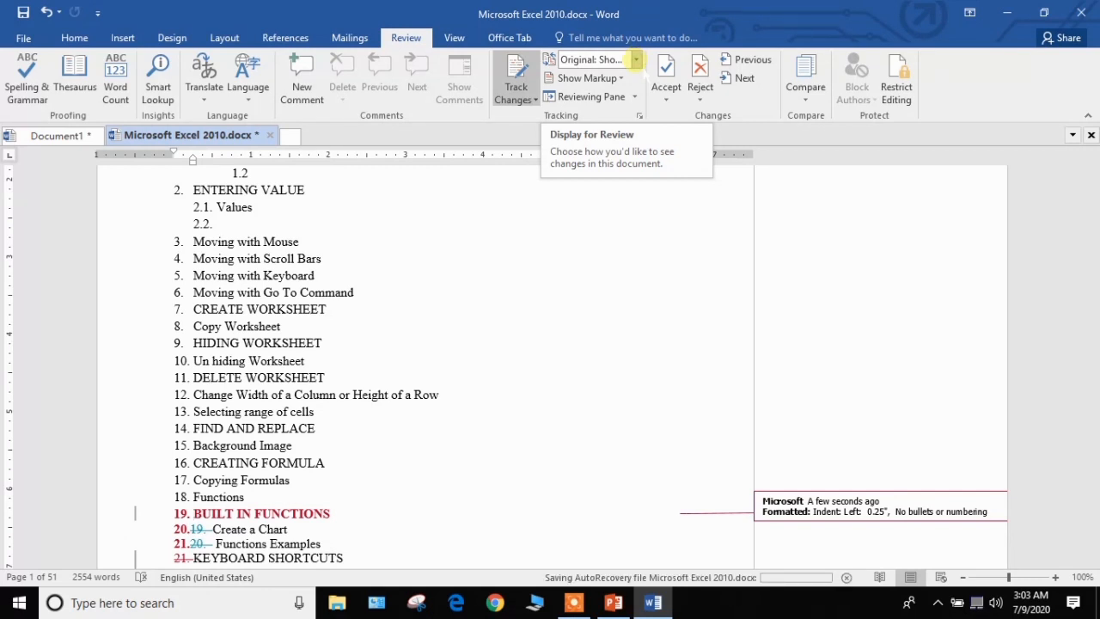
left_click(636, 58)
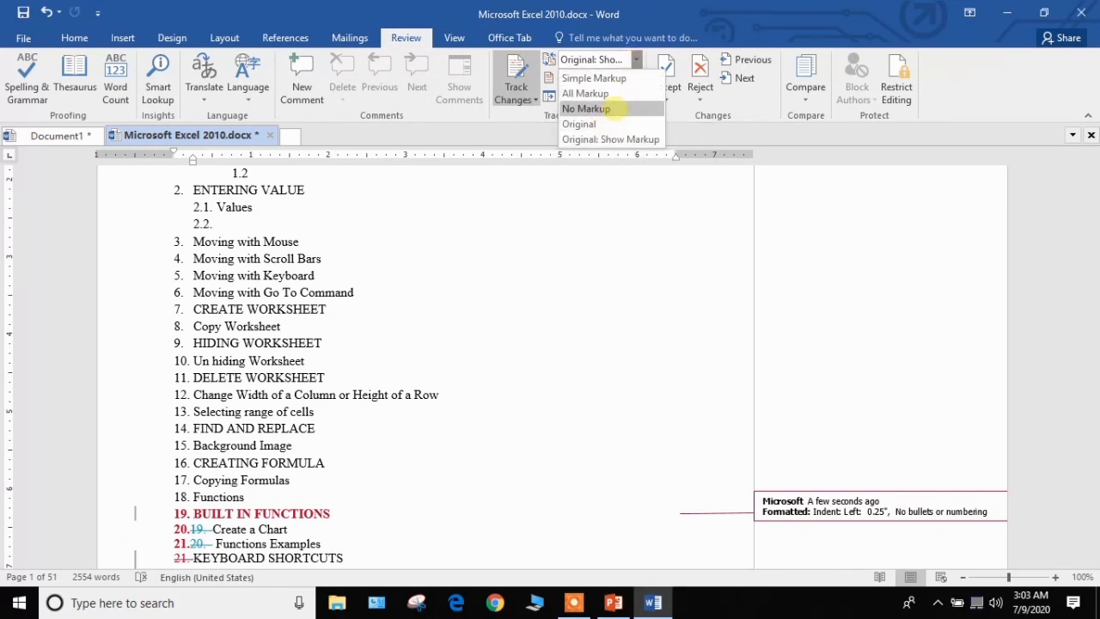
left_click(612, 123)
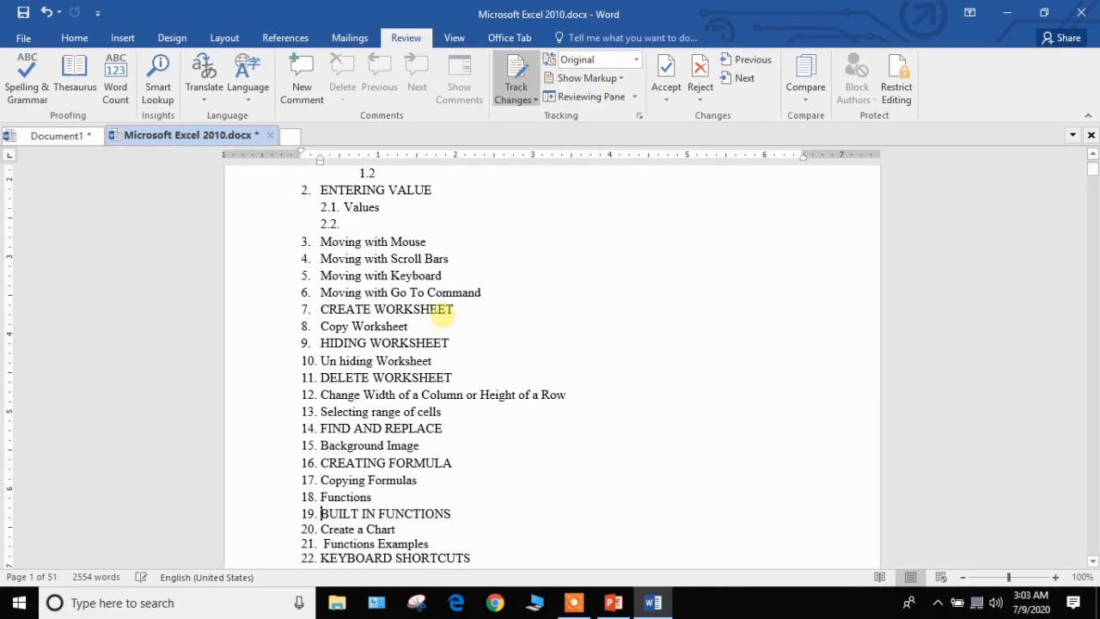
scroll(510, 373, "down", 4)
scroll(511, 373, "up", 2)
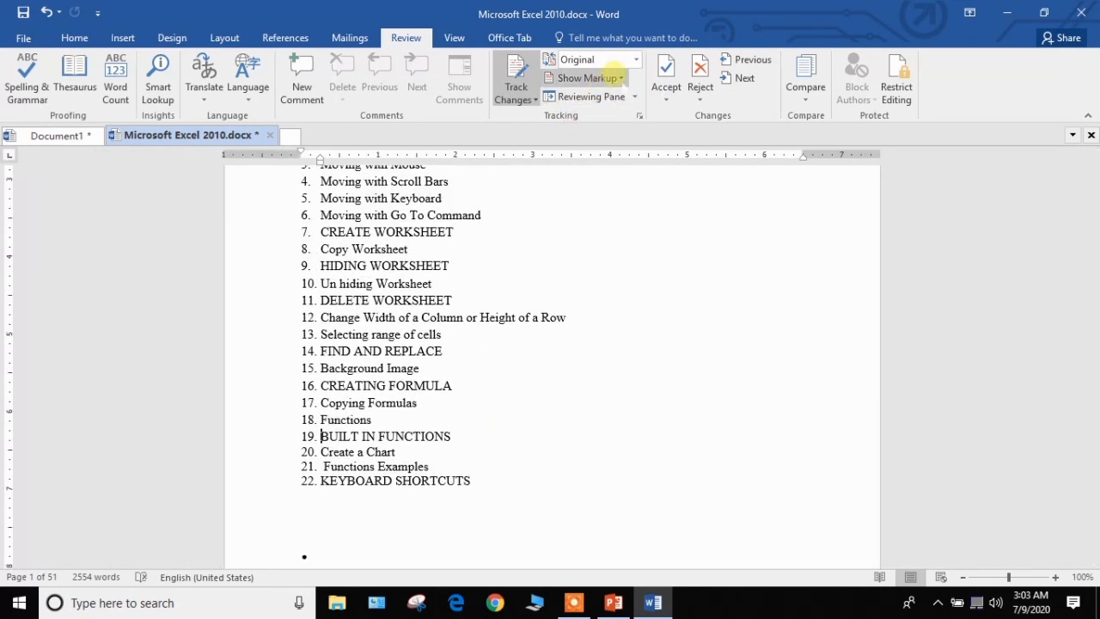
Step: Set the review display to All Markup for the tracked edits in the outline
left_click(636, 59)
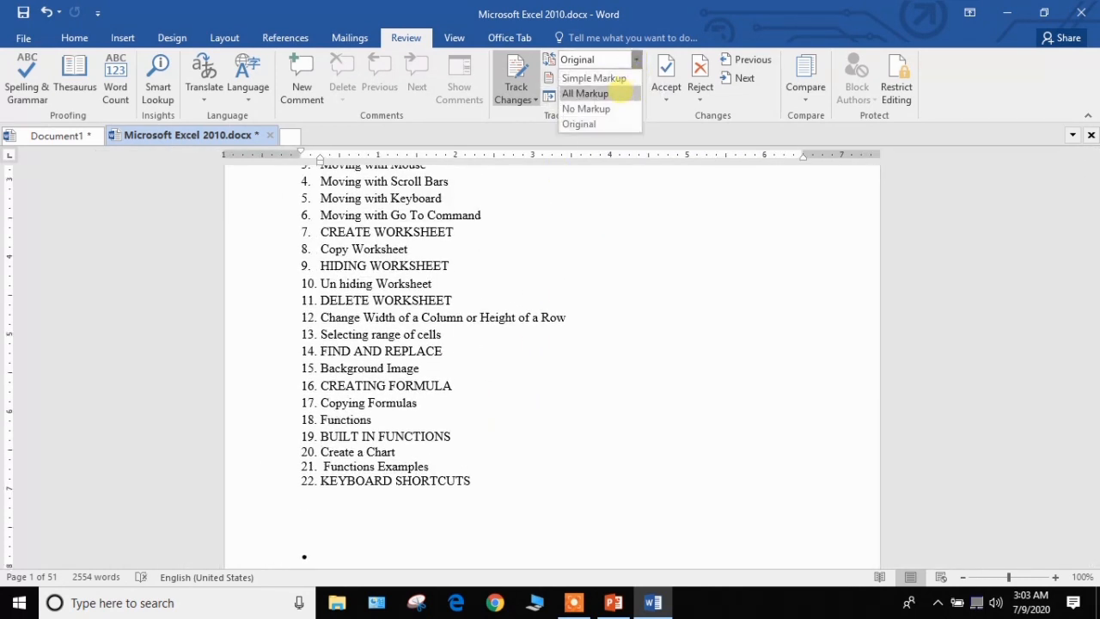
left_click(585, 93)
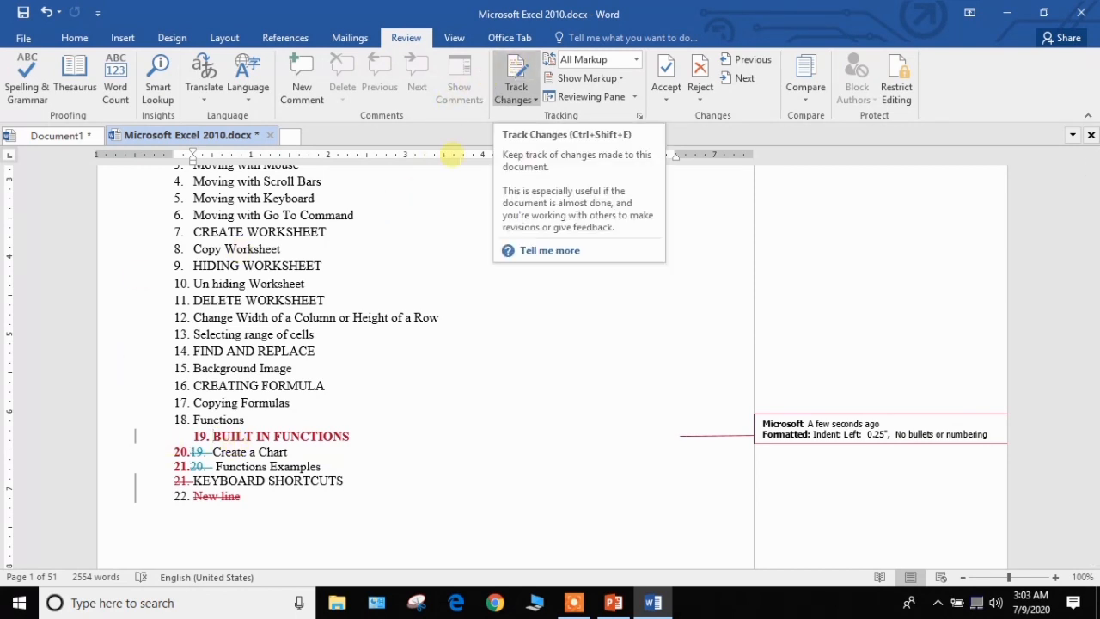
left_click(238, 35)
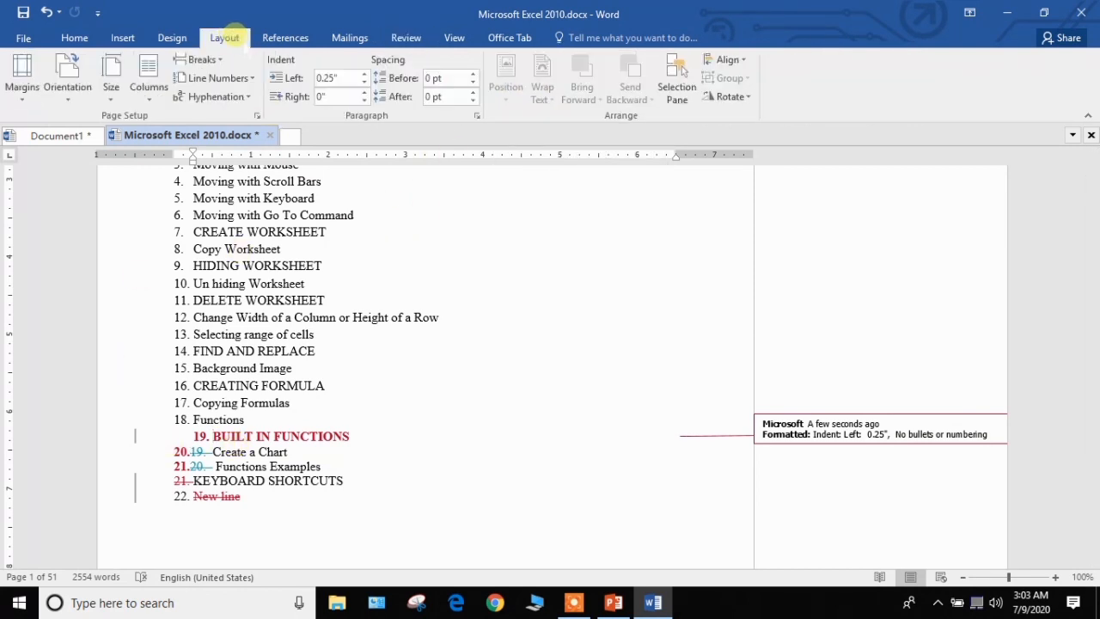
Step: Set the paper size to A4, and switch the review display from All Markup to Original
left_click(111, 94)
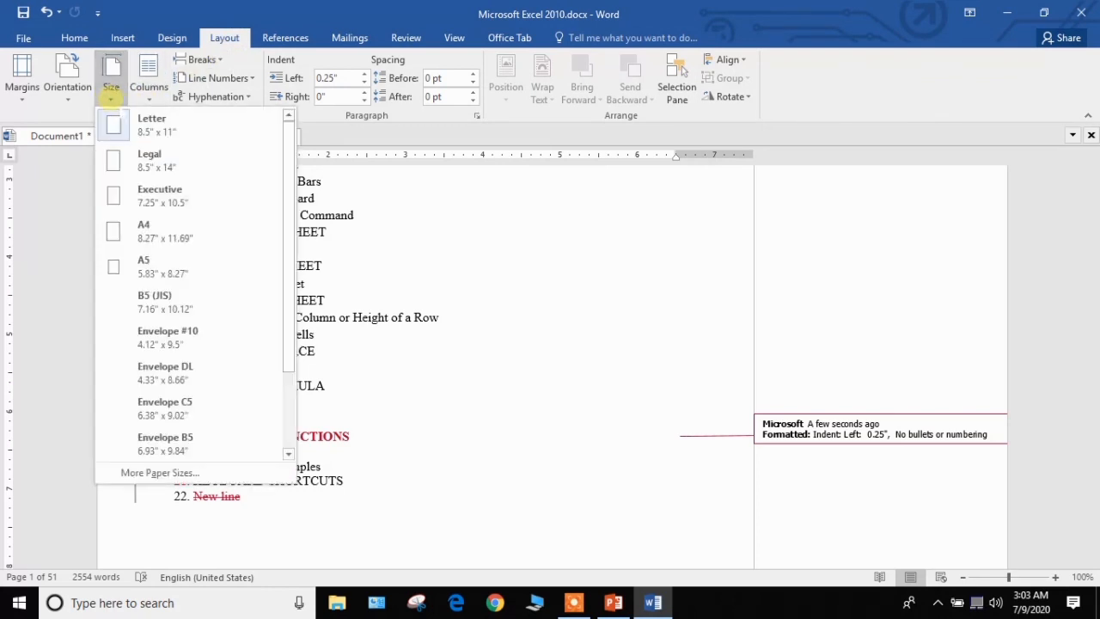
left_click(160, 232)
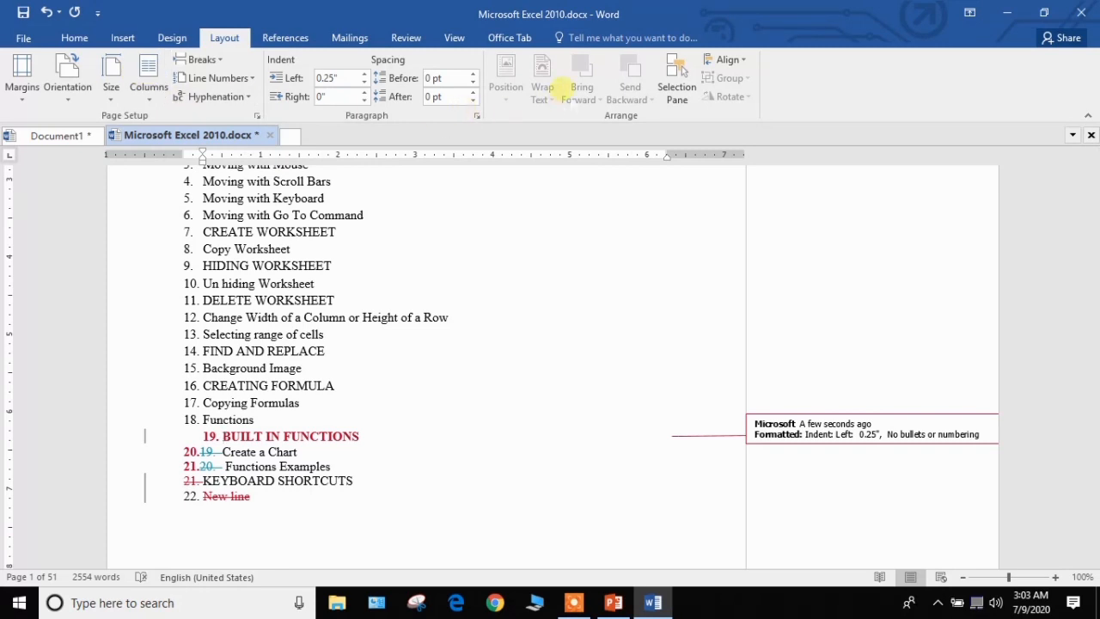
left_click(406, 37)
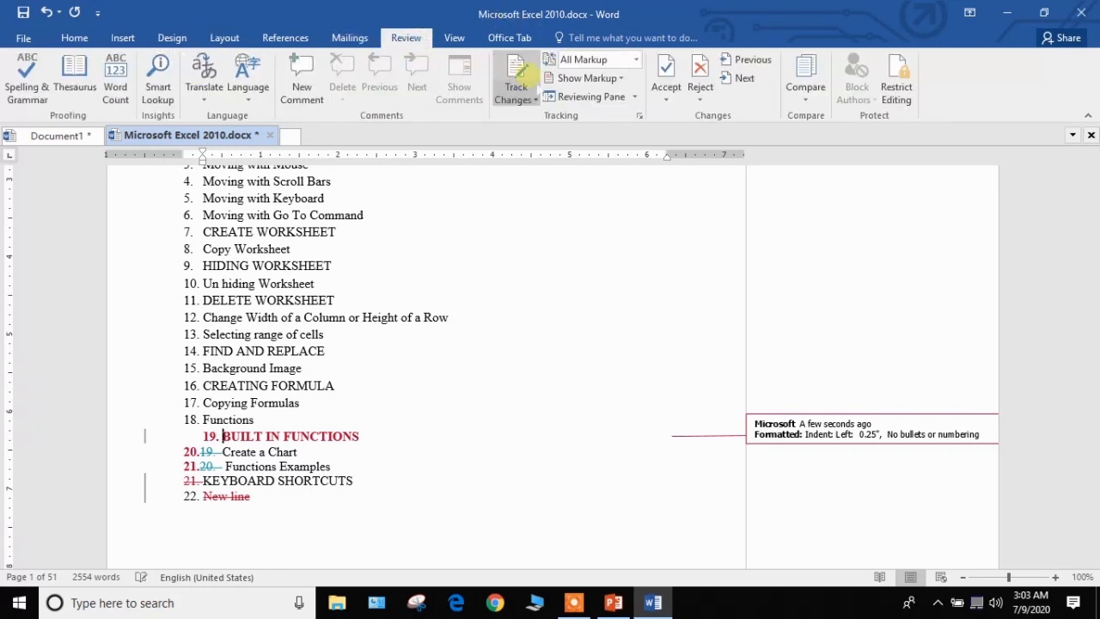
left_click(635, 60)
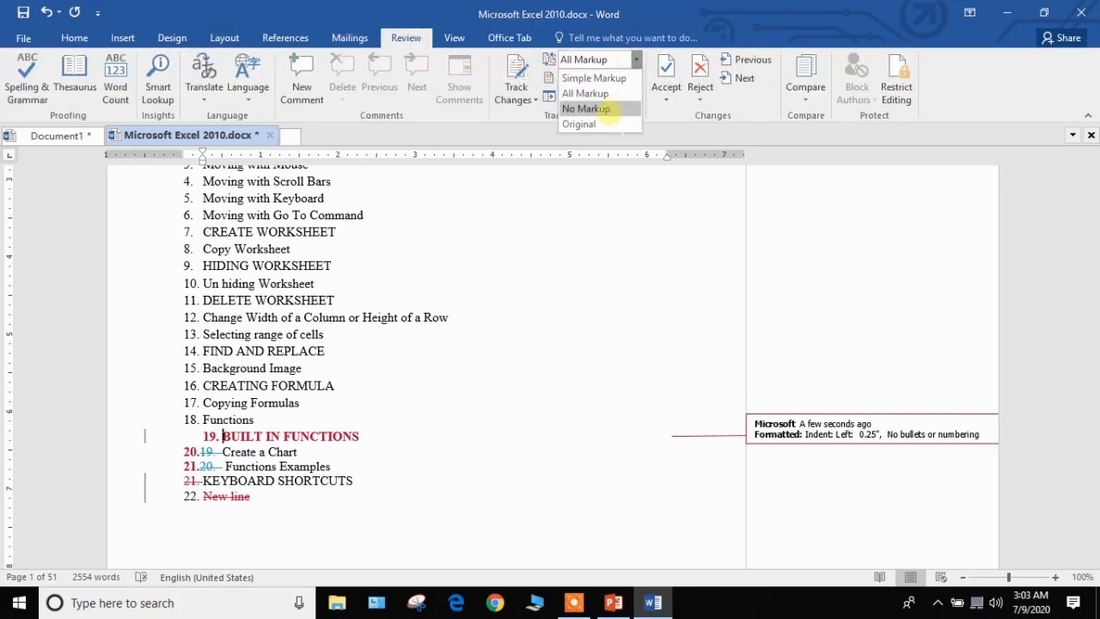
left_click(593, 109)
Step: Check the paper size and page orientation choices without picking any of them
left_click(114, 41)
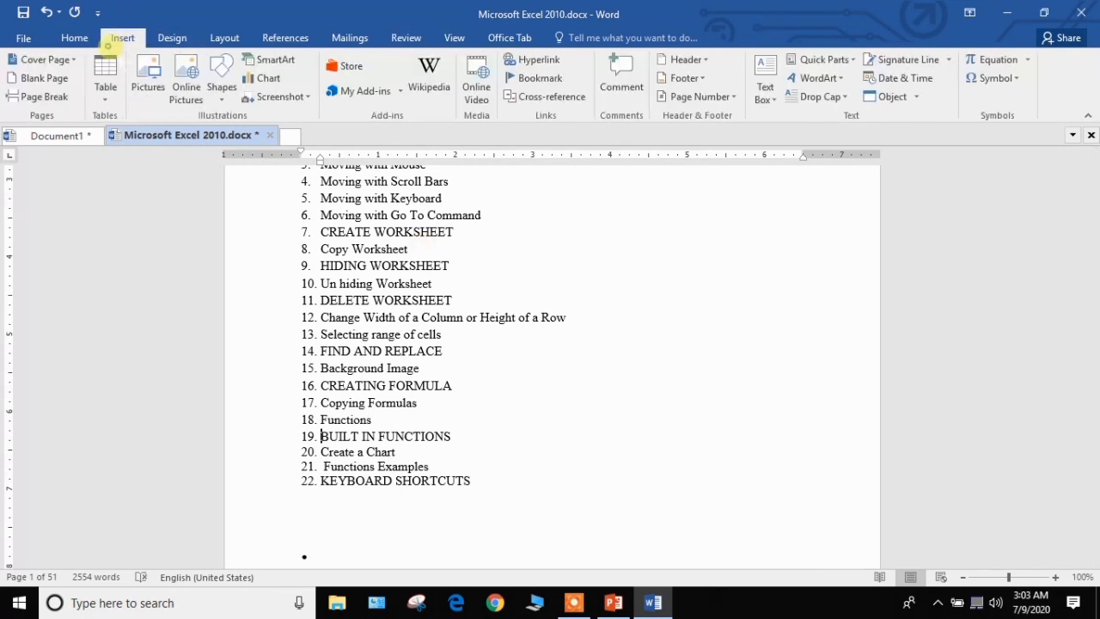
left_click(224, 39)
left_click(111, 87)
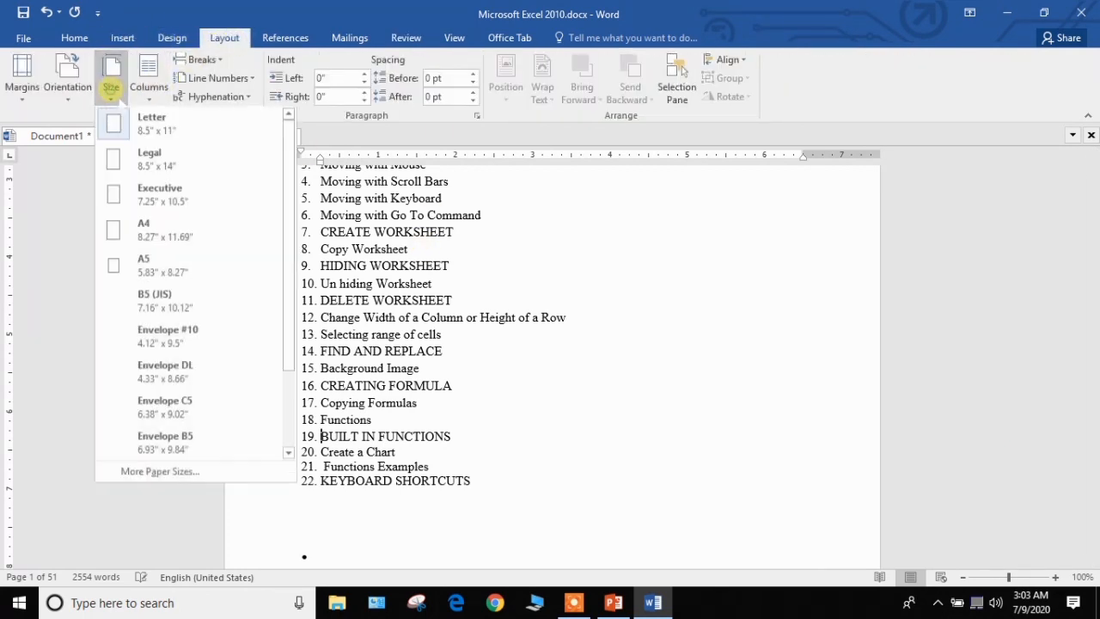
left_click(494, 303)
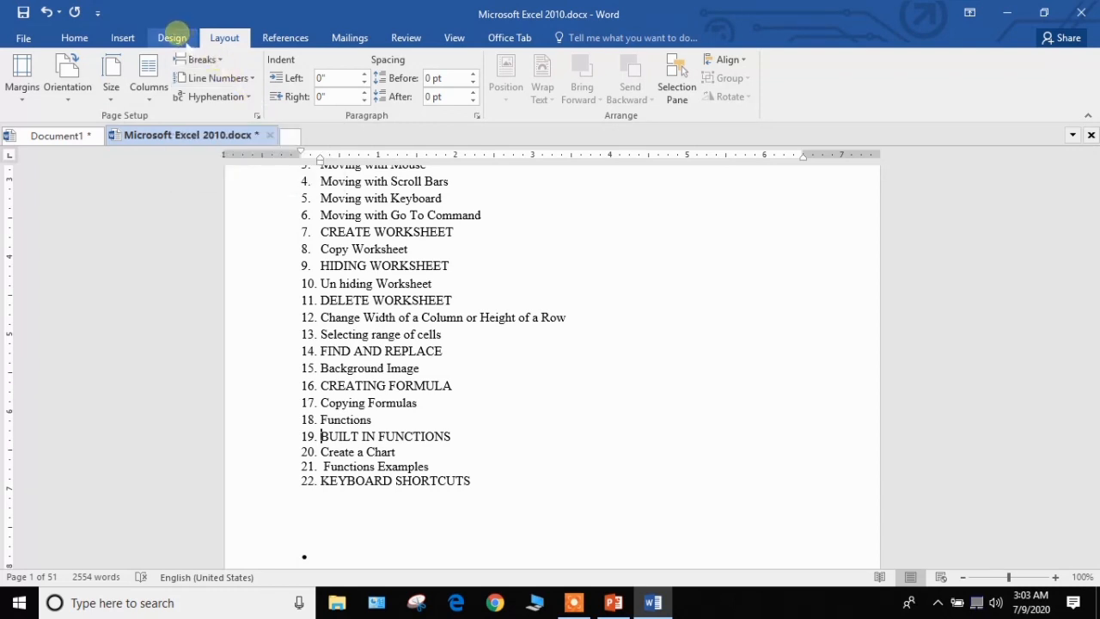
left_click(172, 37)
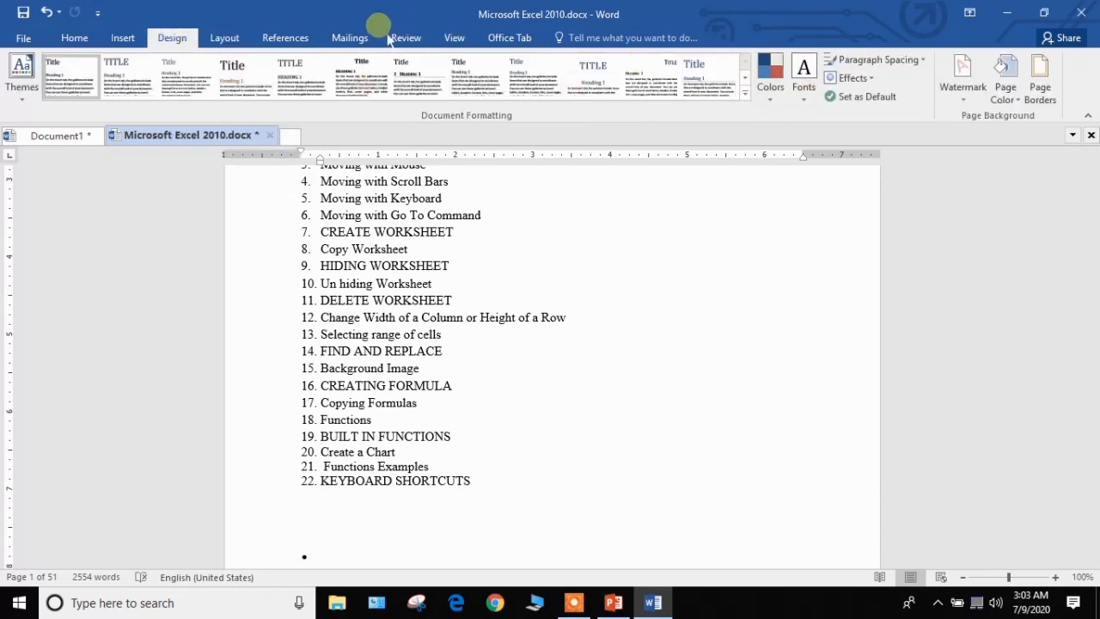
left_click(241, 37)
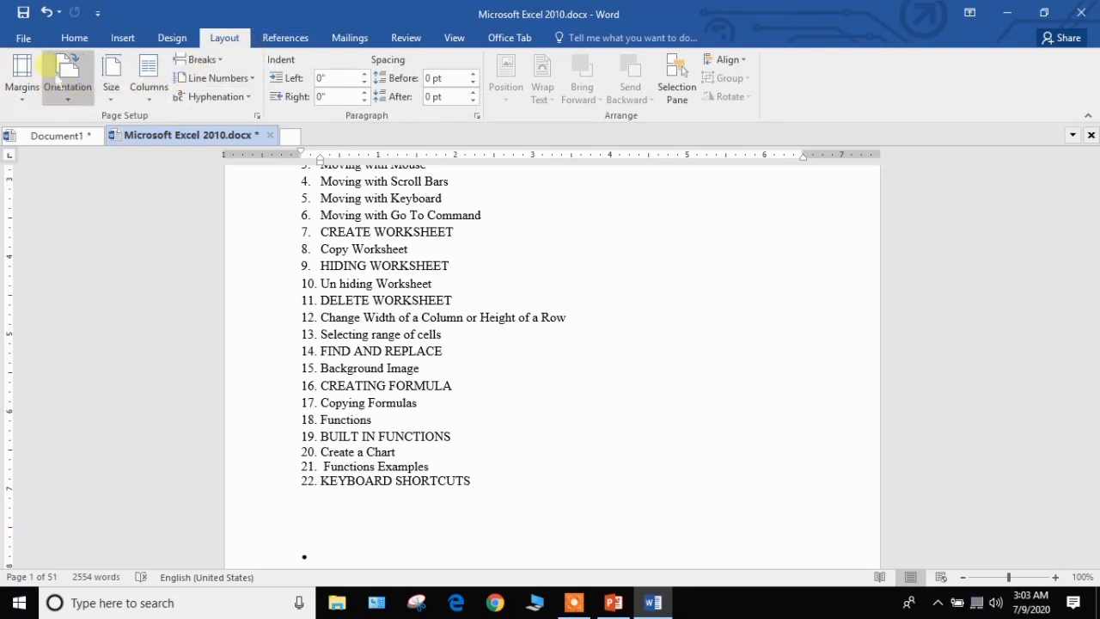
left_click(65, 90)
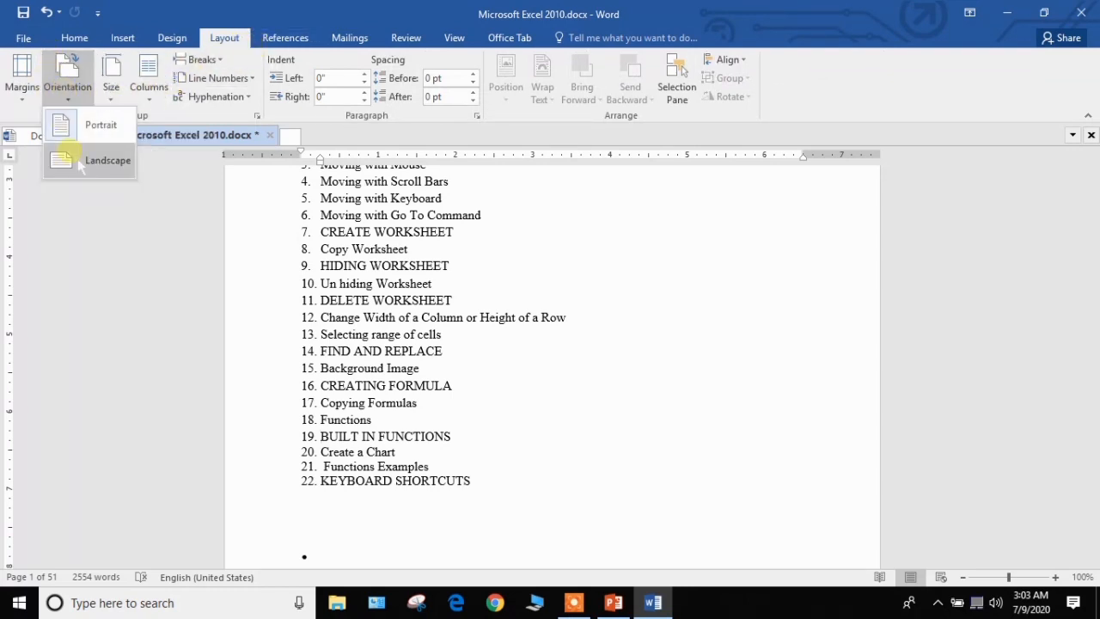
left_click(118, 48)
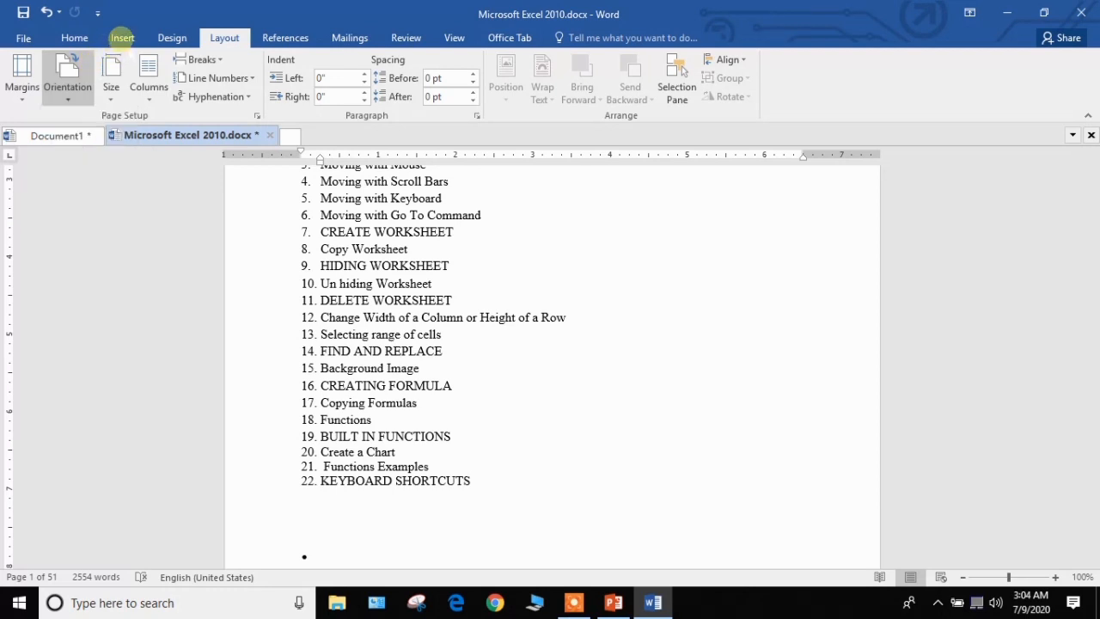
Step: Try drawing an empty text box about 2.05" wide and 2.47" high beside the outline list, and undo it
left_click(122, 42)
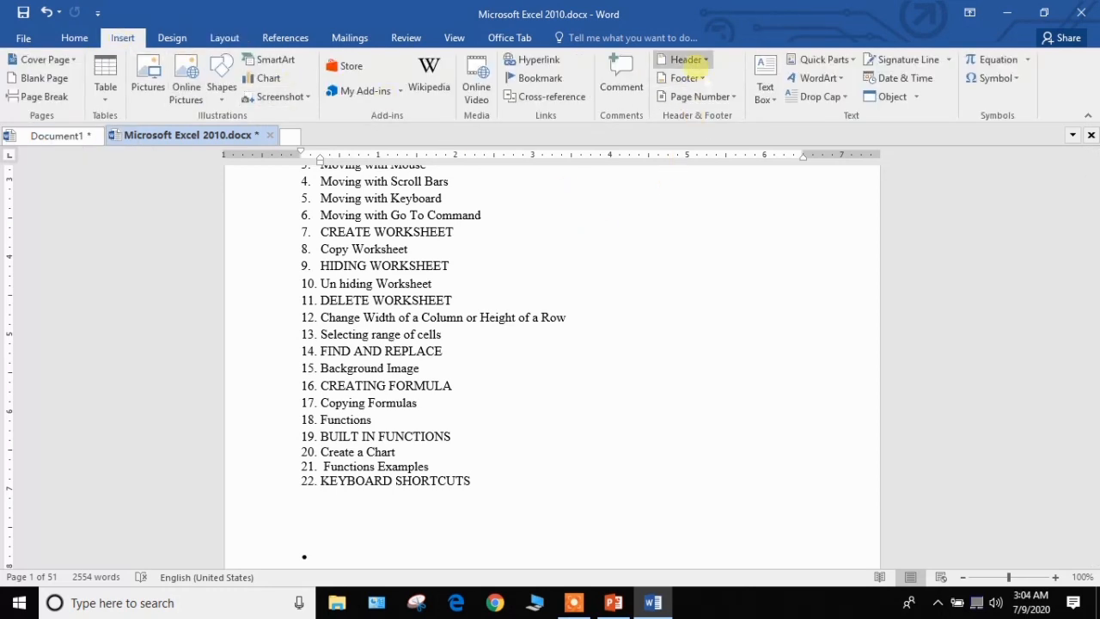
left_click(765, 86)
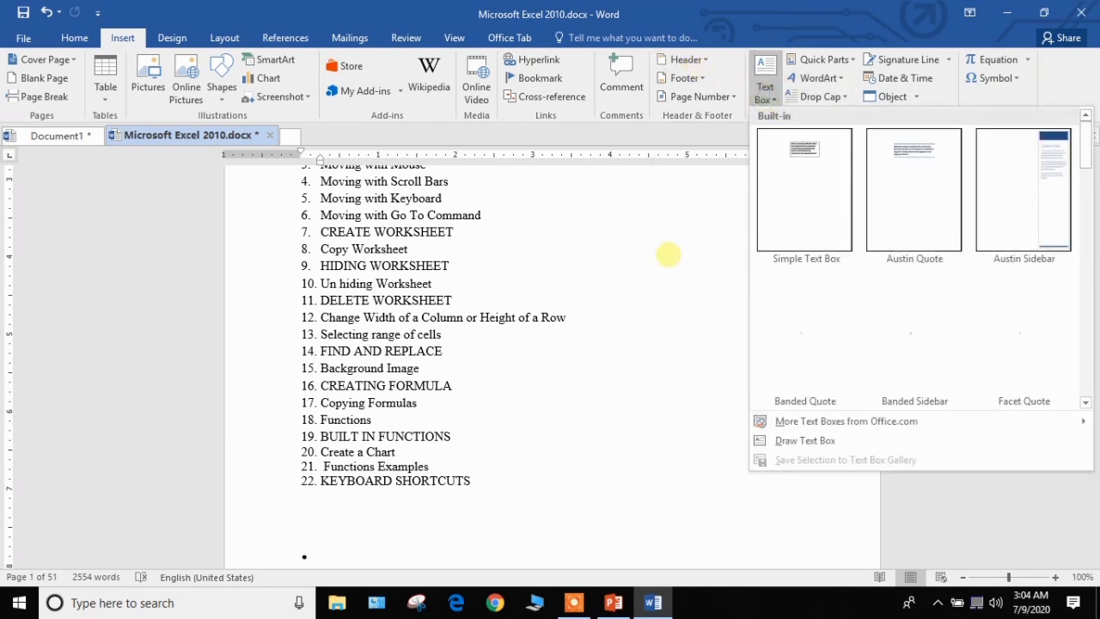
left_click(802, 438)
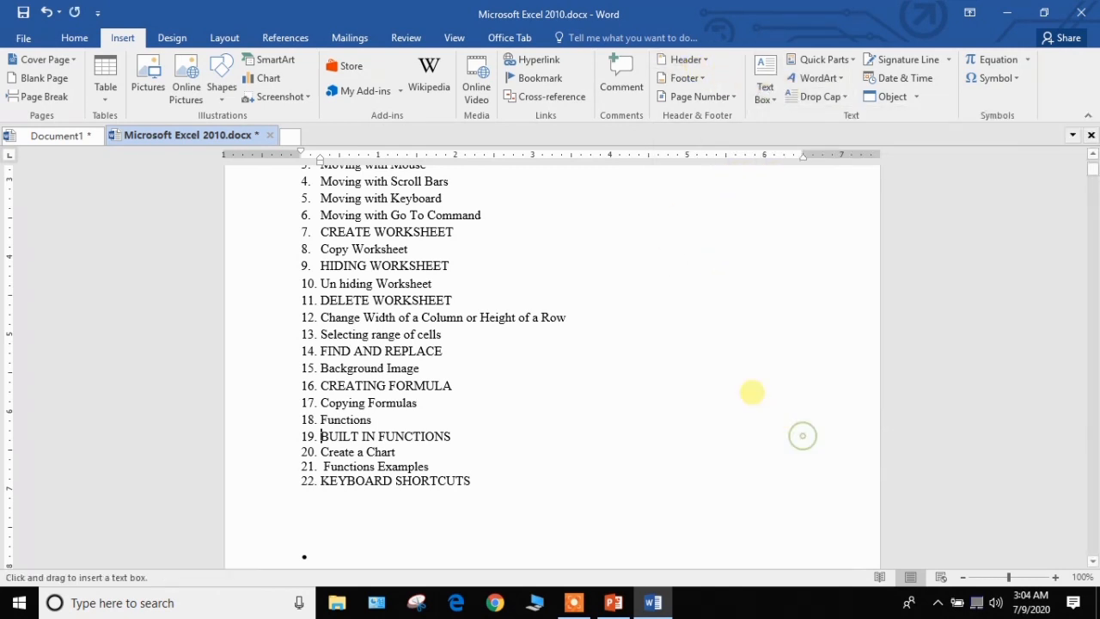
left_click_drag(643, 212, 802, 403)
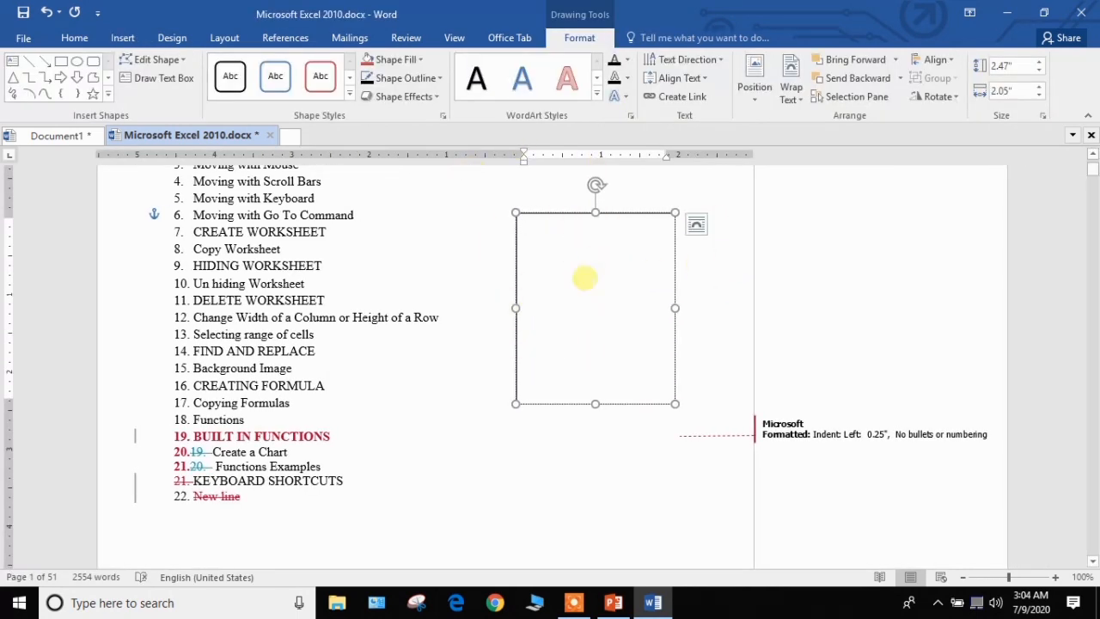
key("ctrl")
key("ctrl")
key("ctrl")
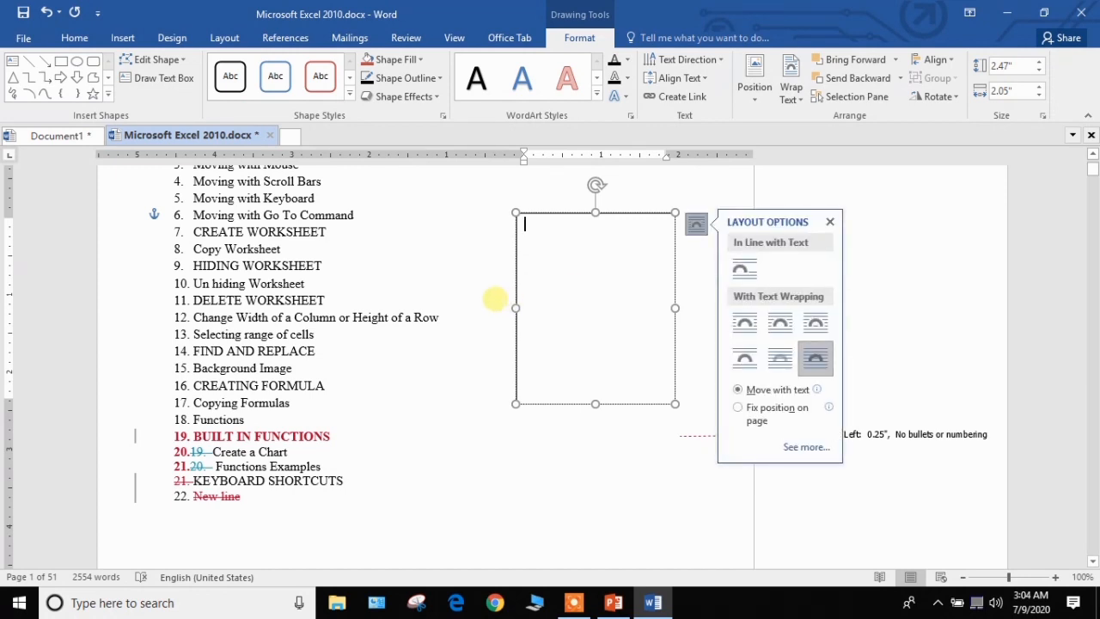
left_click(495, 297)
key("ctrl+z")
Step: Set the review display back to Original so the outline shows without markup
scroll(522, 321, "up", 2)
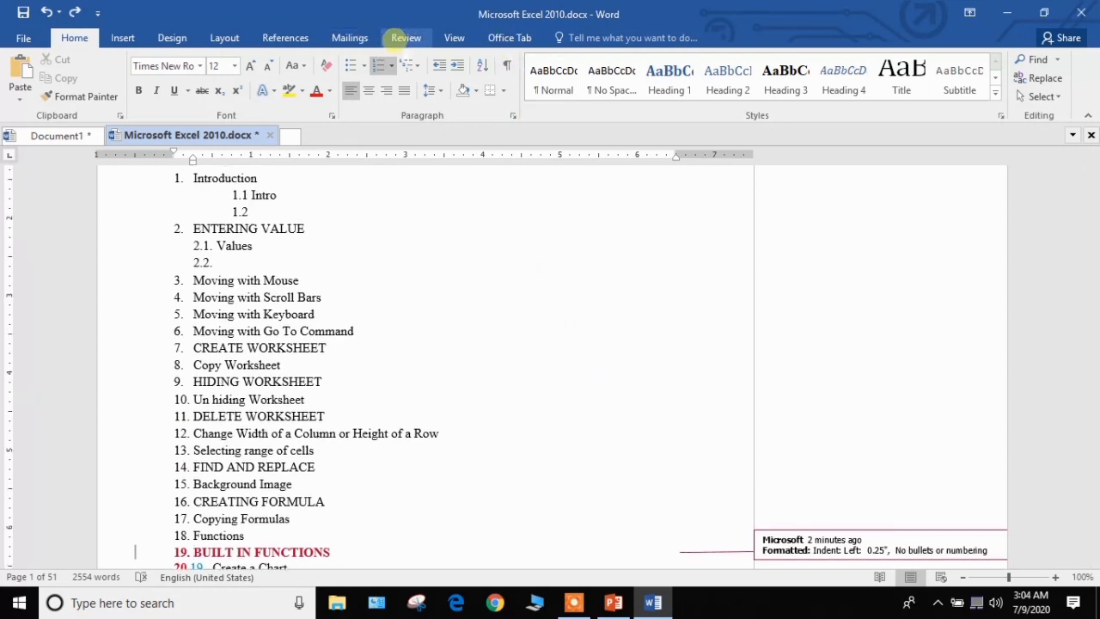
left_click(406, 38)
left_click(633, 59)
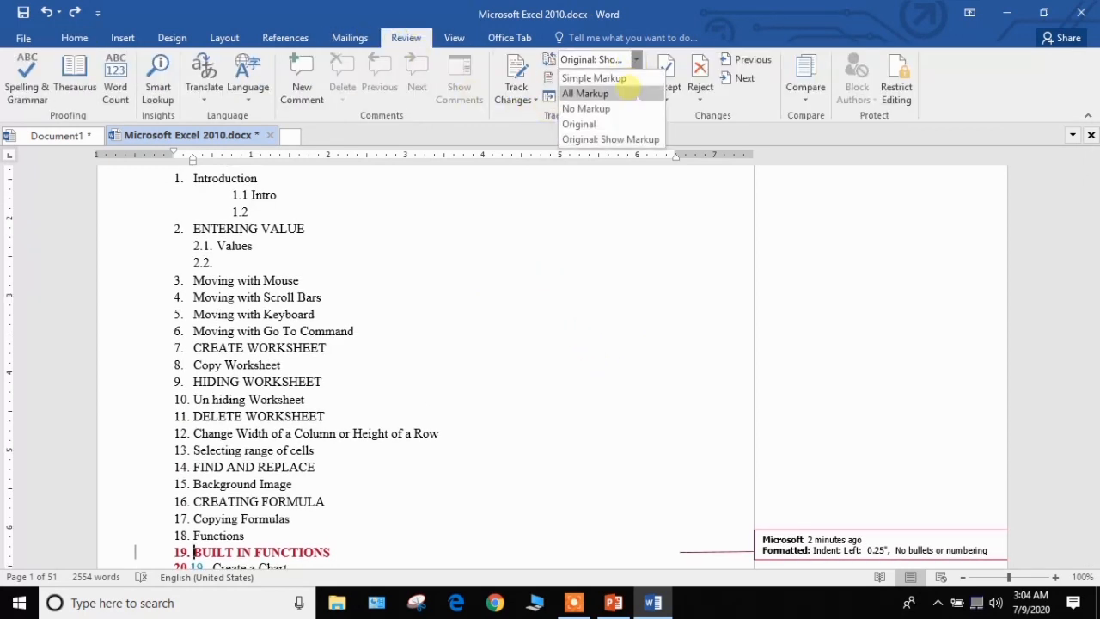
left_click(587, 125)
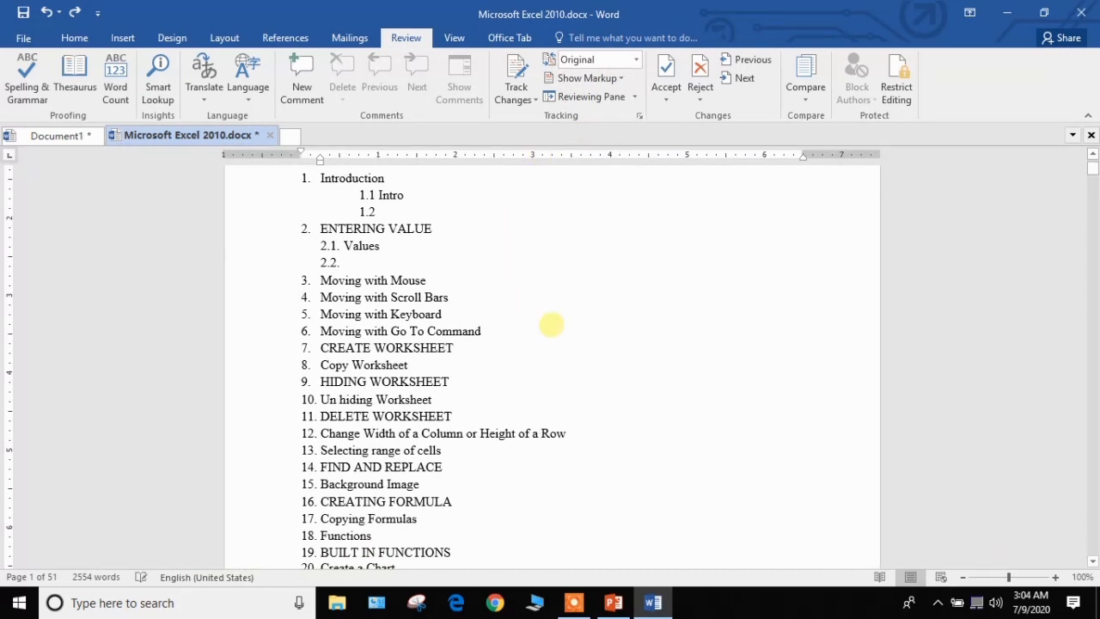
scroll(552, 319, "up", 3)
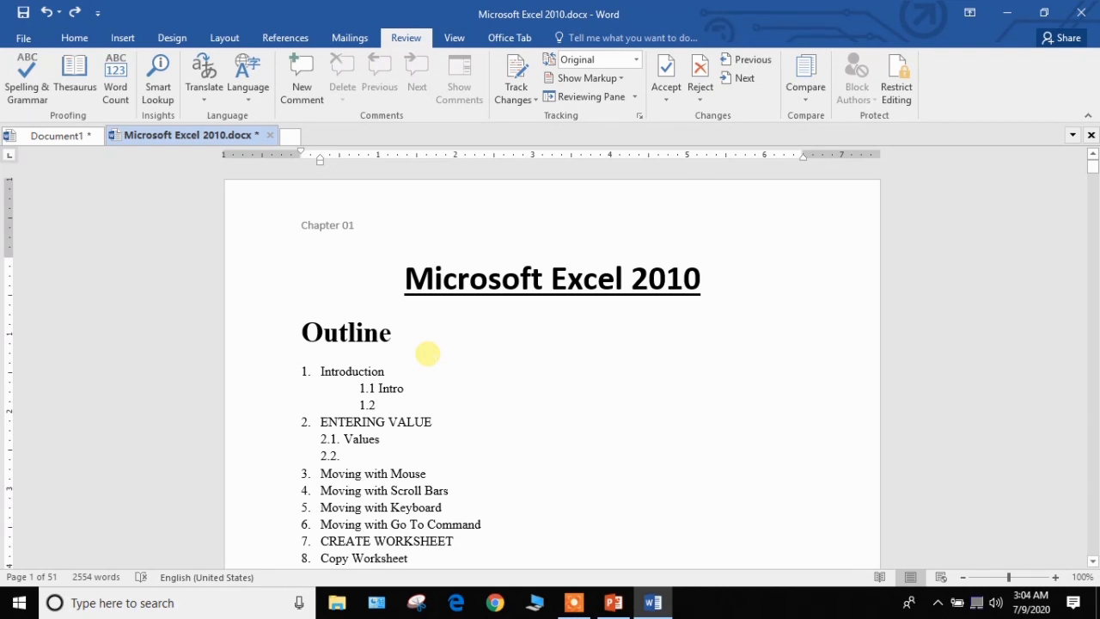
left_click(470, 278)
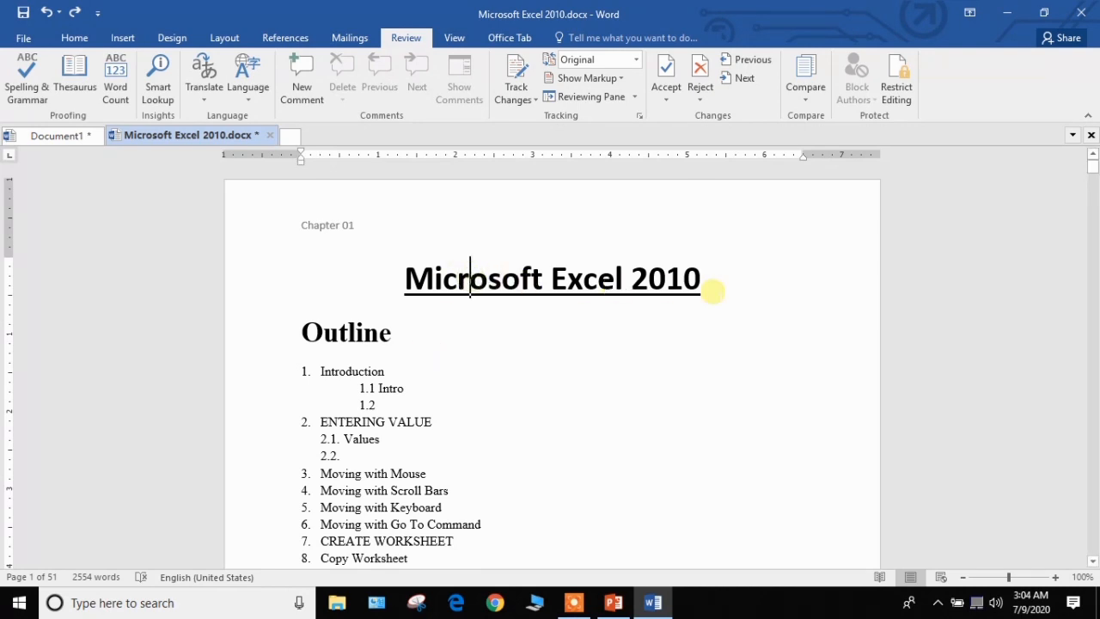
left_click_drag(713, 291, 405, 284)
Step: Color outline items 3 to 5, "Moving with Mouse" through "Moving with Keyboard", red
left_click(62, 35)
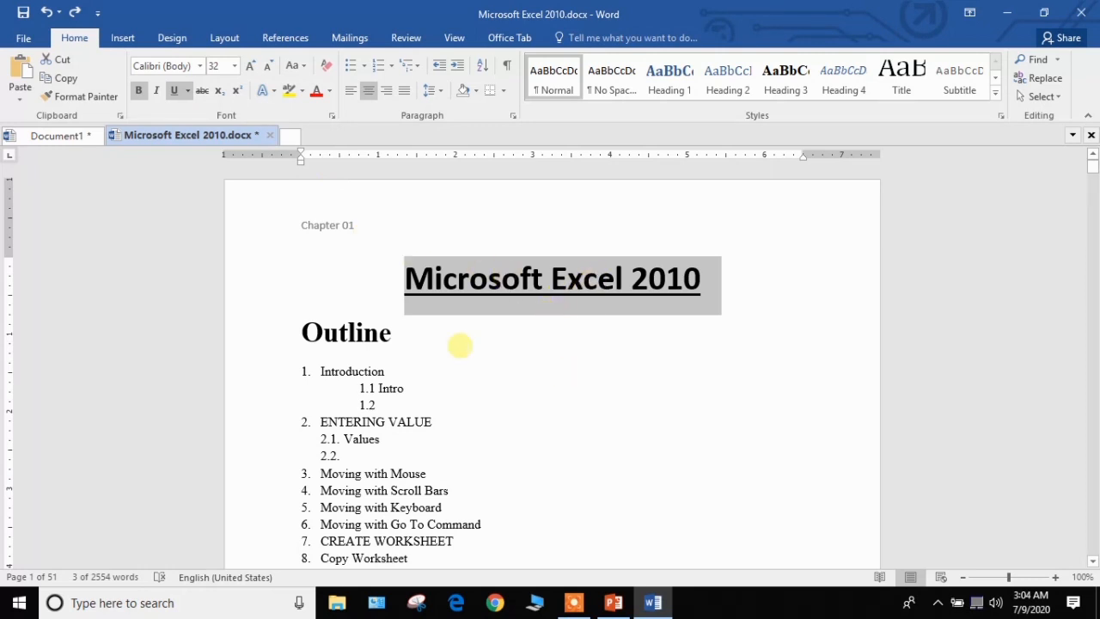
scroll(462, 384, "down", 1)
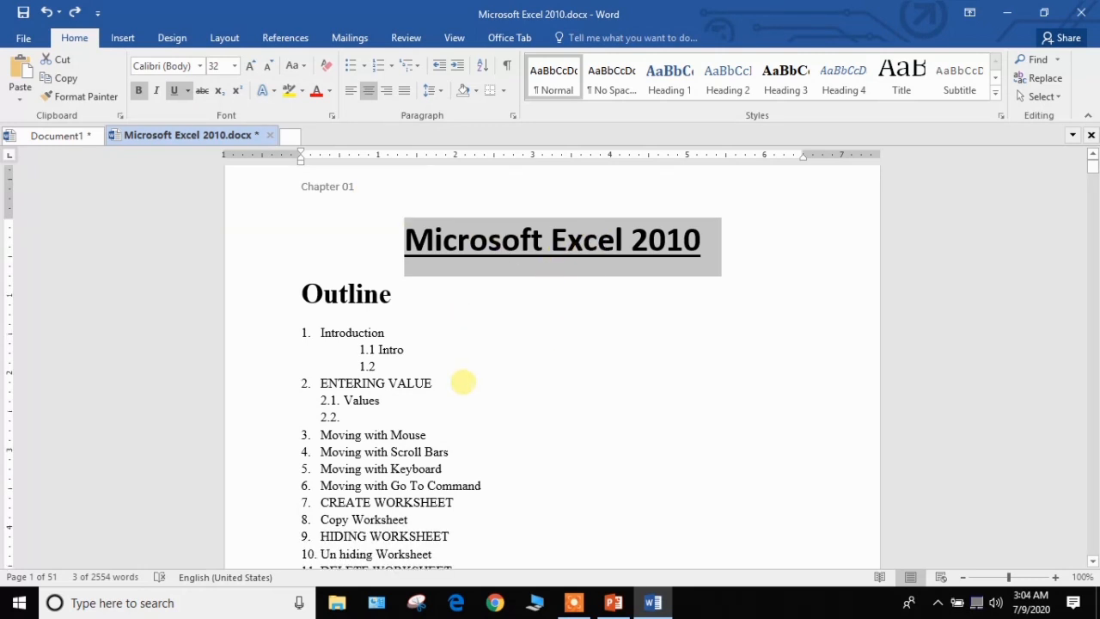
scroll(453, 387, "down", 1)
left_click_drag(448, 431, 326, 398)
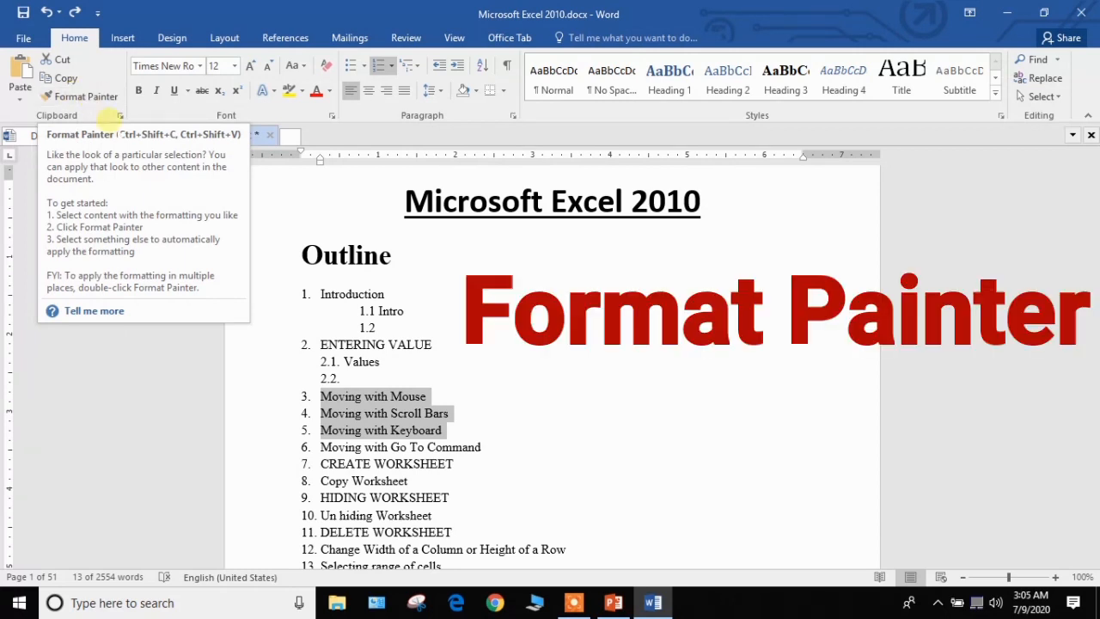
left_click(92, 96)
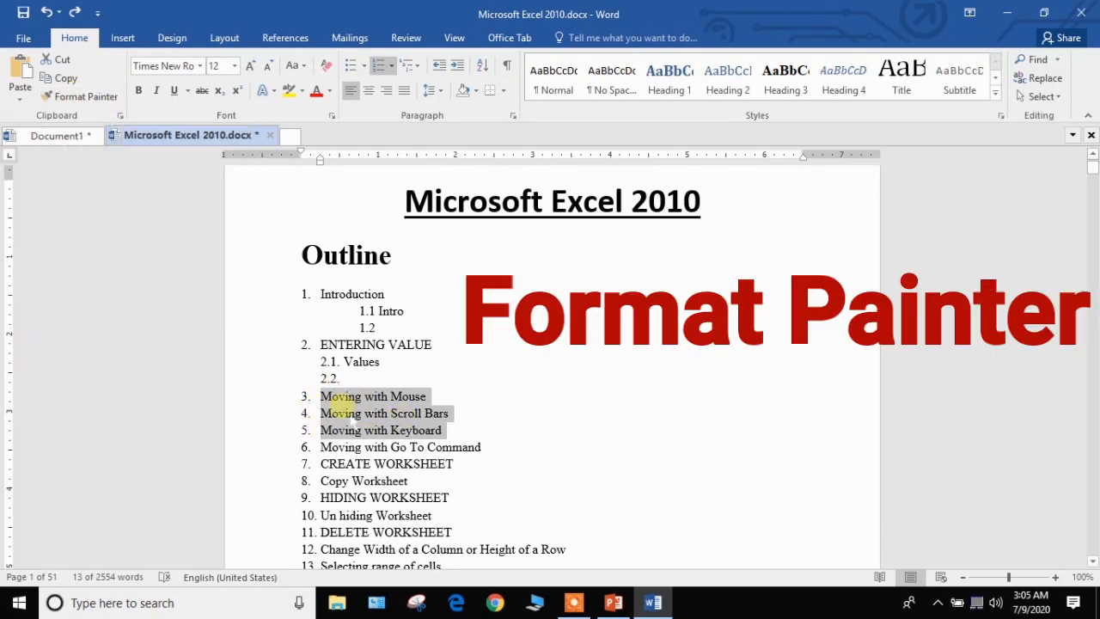
left_click(316, 91)
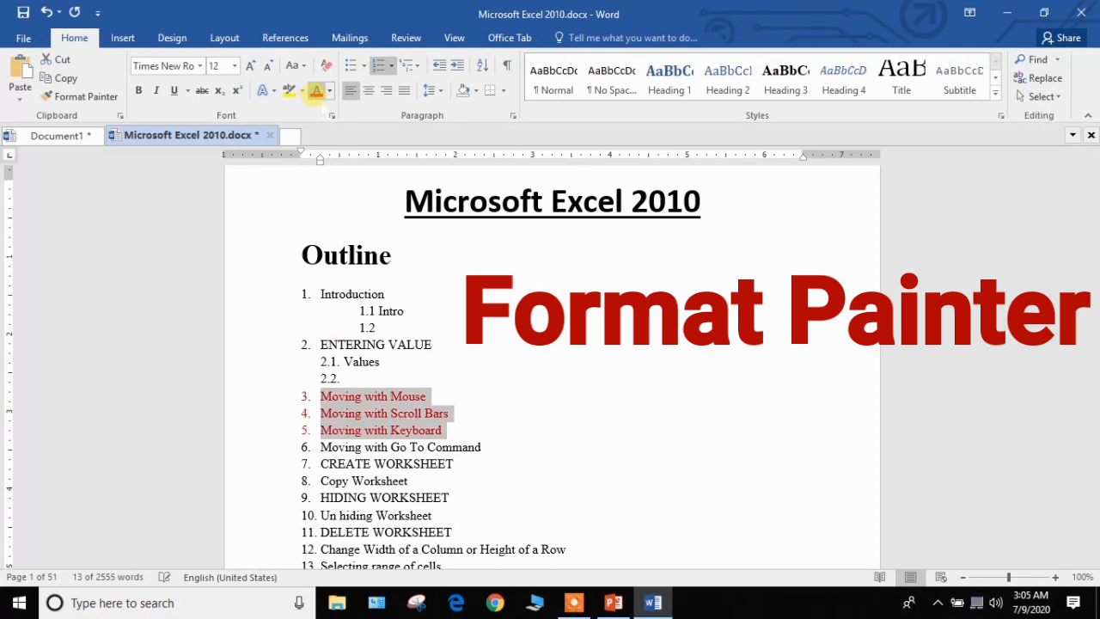
Step: Copy the formatting of "Moving with Keyboard" onto items 11 to 14, DELETE WORKSHEET through FIND AND REPLACE, with Format Painter
scroll(452, 373, "down", 2)
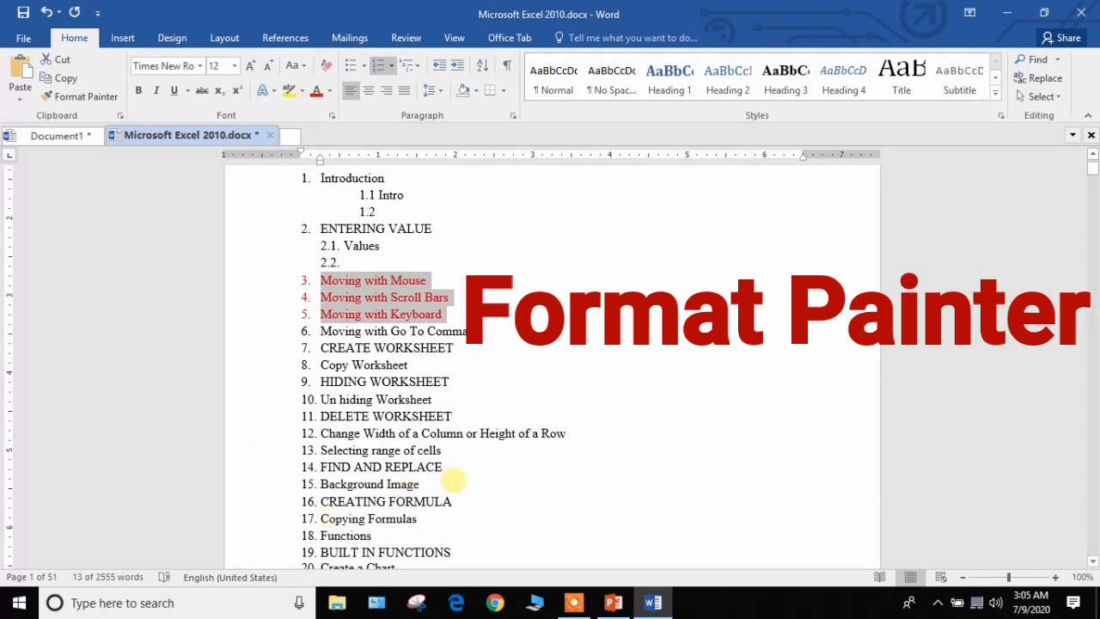
left_click_drag(451, 466, 320, 432)
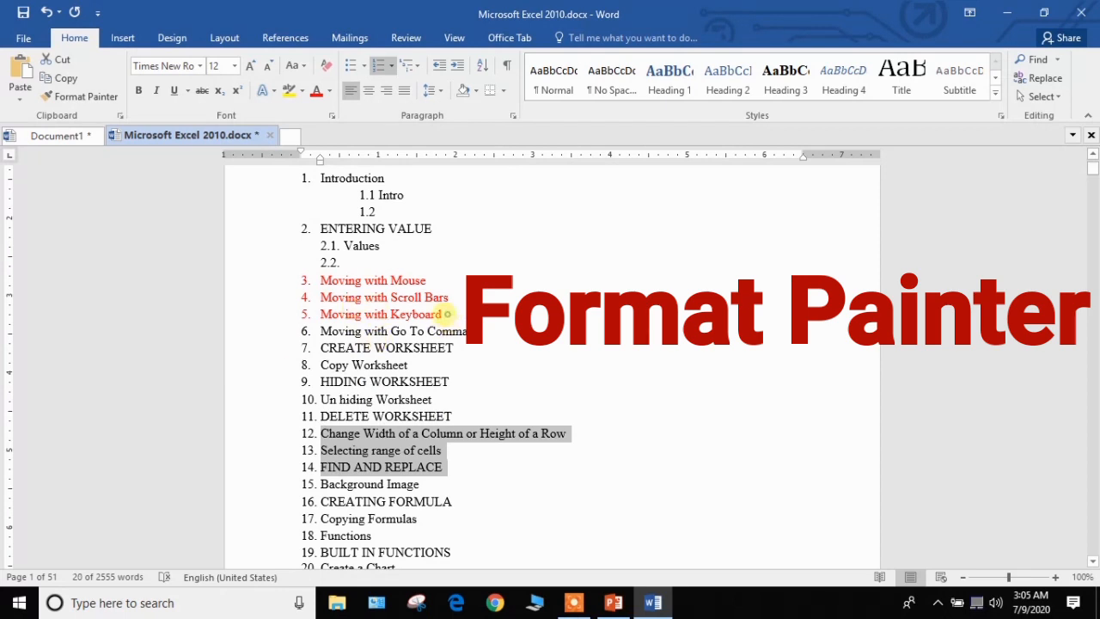
left_click_drag(447, 313, 320, 315)
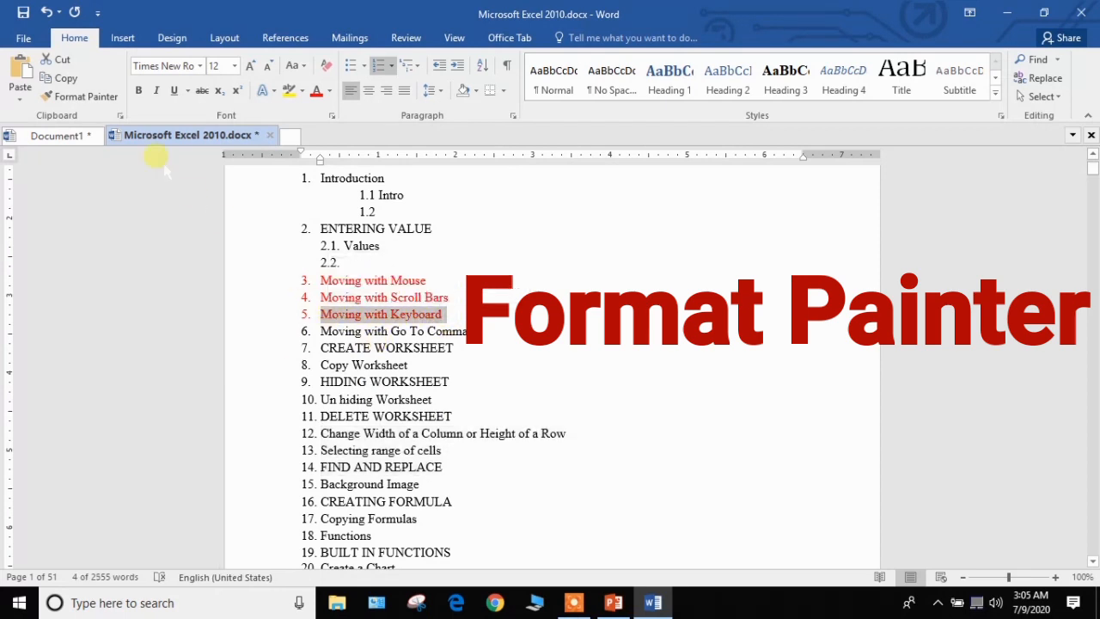
left_click(86, 96)
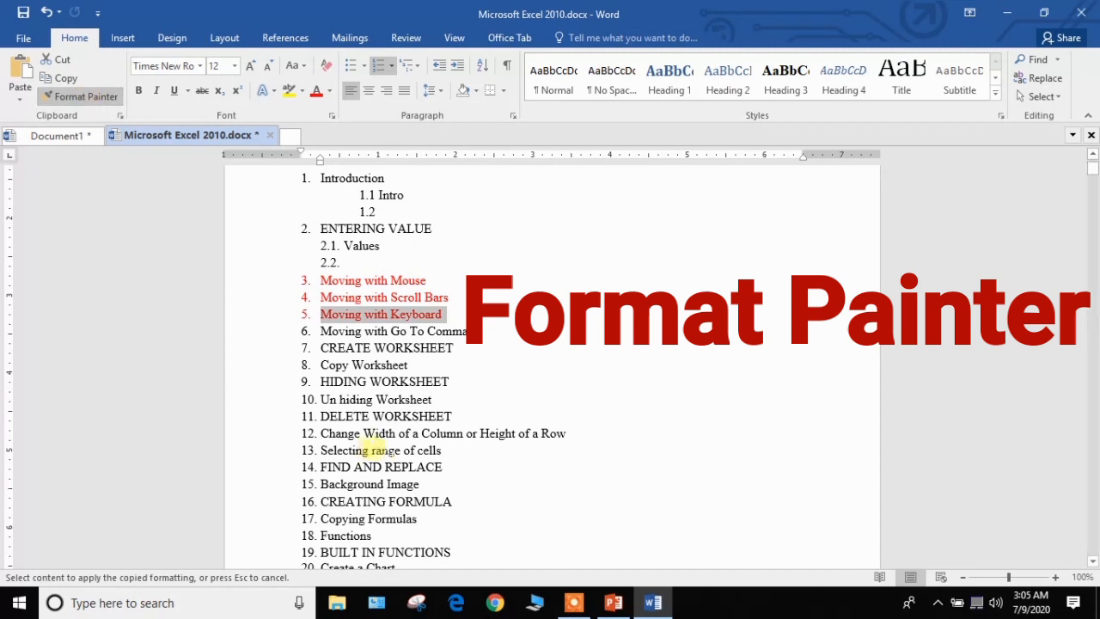
mouse_move(447, 467)
left_mouse_down()
mouse_move(339, 433)
mouse_move(325, 416)
left_mouse_up()
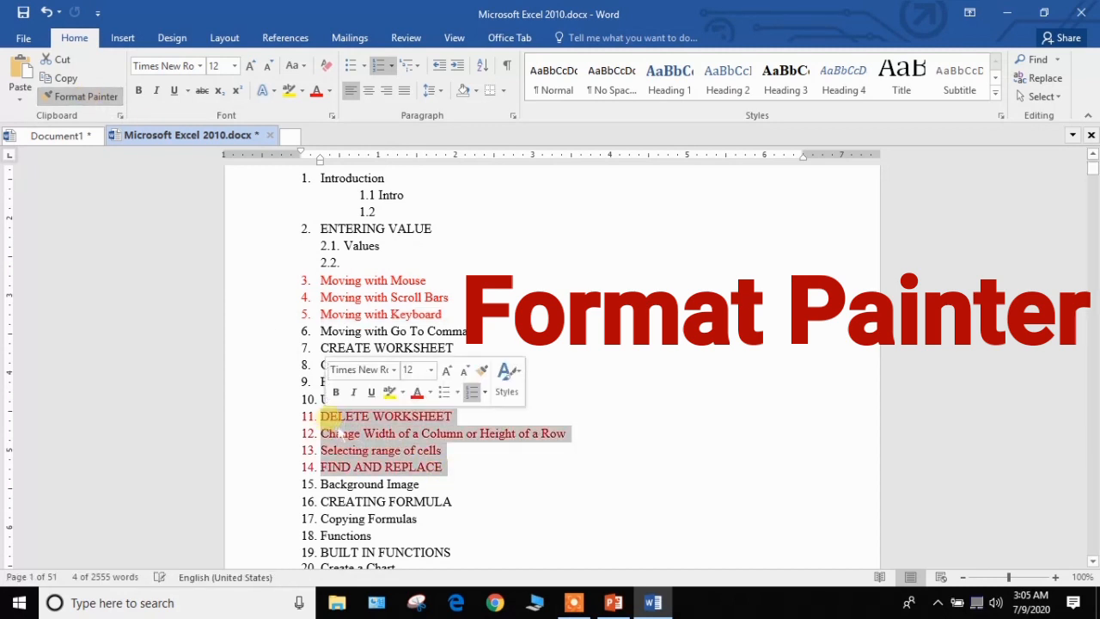
left_click(571, 368)
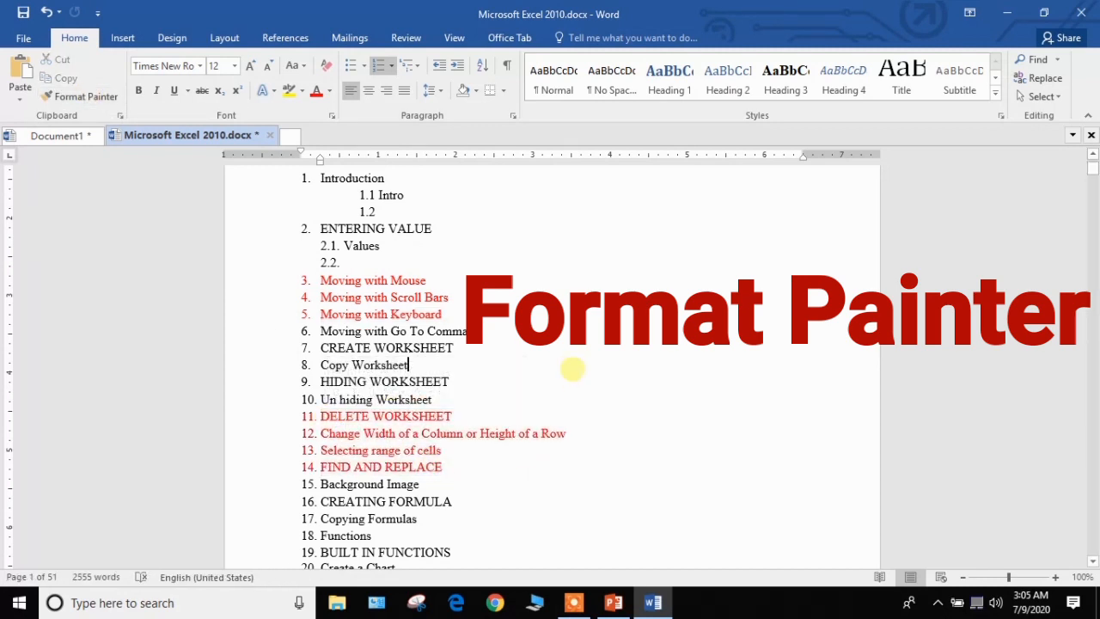
Step: Color outline items 8 to 10, "Copy Worksheet" through "Un hiding Worksheet", in the base olive green theme color
left_click_drag(428, 393, 320, 364)
left_click(329, 92)
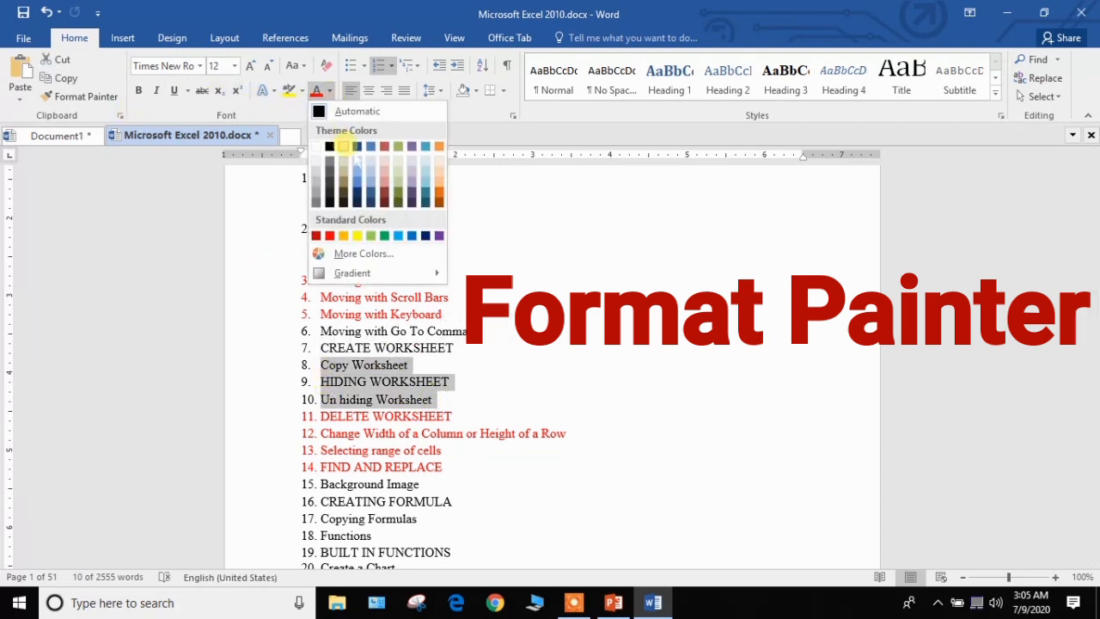
left_click(398, 146)
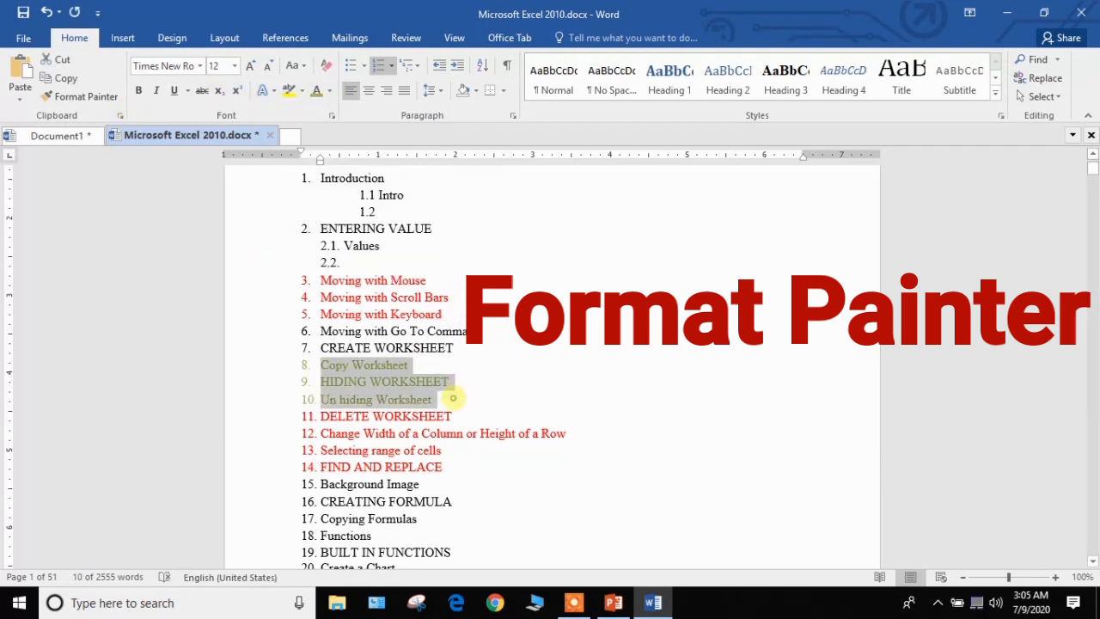
Step: Copy the formatting of "Un hiding Worksheet" onto items 17 to 22, "Copying Formulas" through "KEYBOARD SHORTCUTS", with Format Painter
left_click_drag(453, 398, 335, 401)
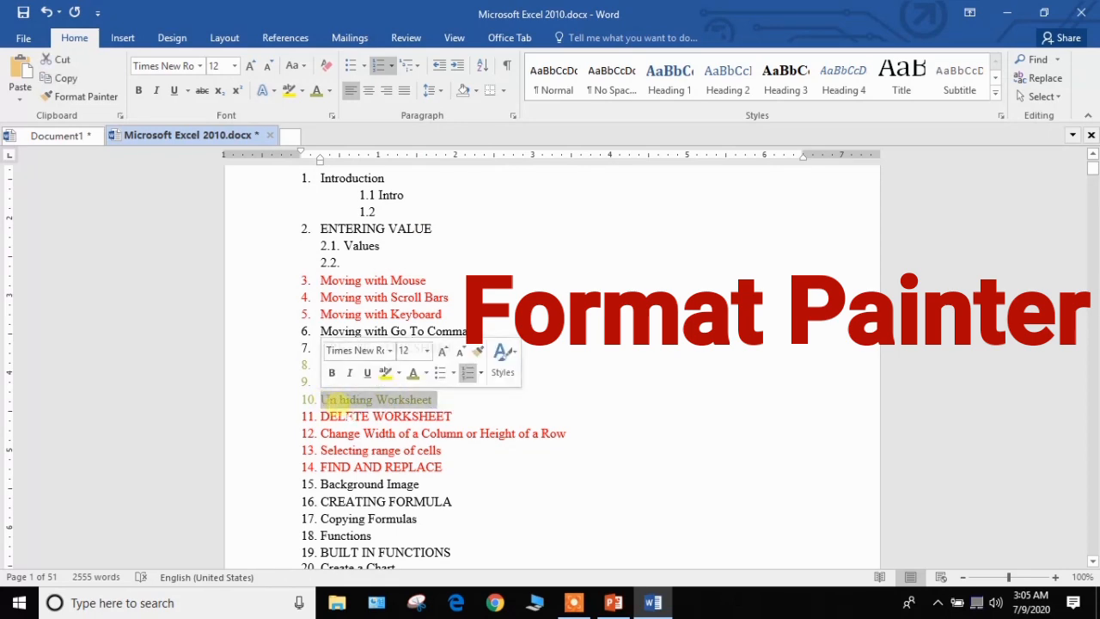
left_click(83, 96)
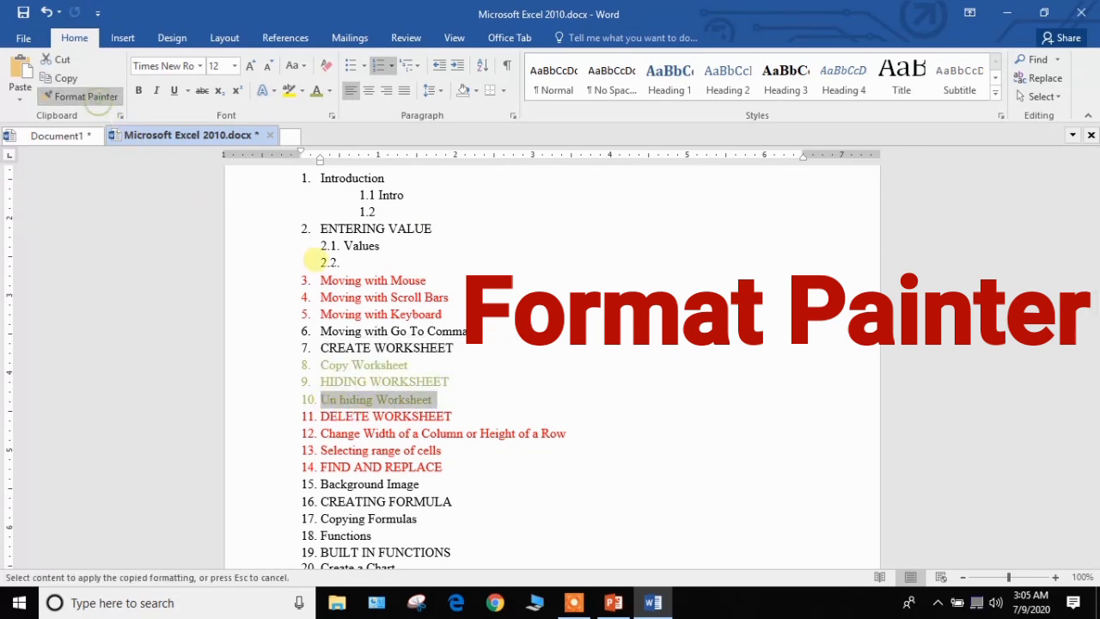
scroll(456, 381, "down", 4)
mouse_move(434, 403)
left_mouse_down()
mouse_move(295, 324)
mouse_move(320, 324)
left_mouse_up()
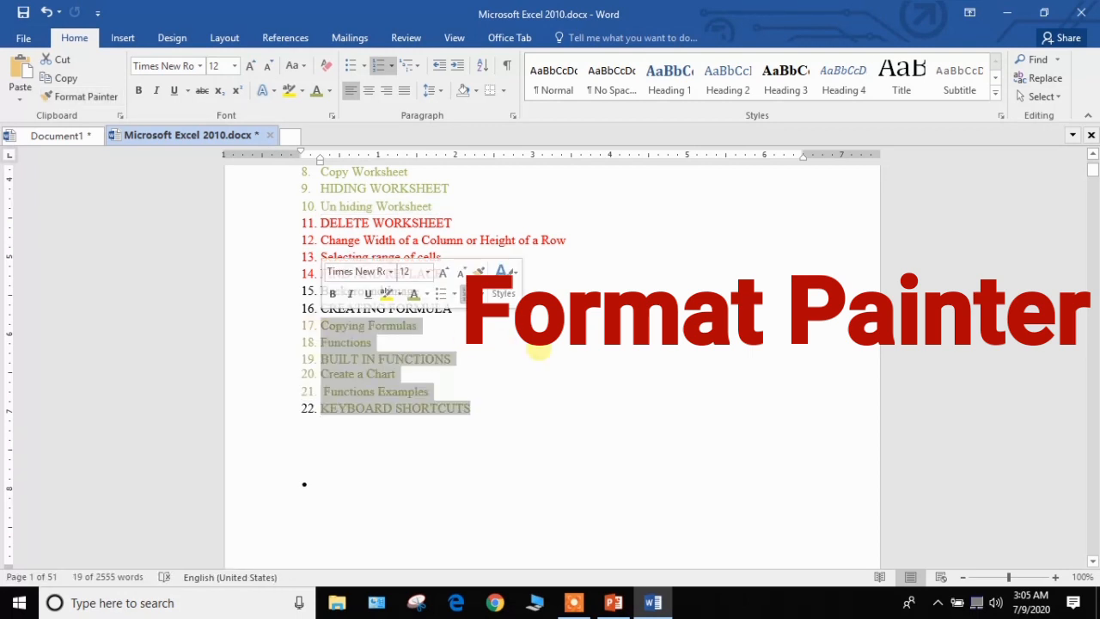
left_click(538, 350)
scroll(538, 350, "up", 3)
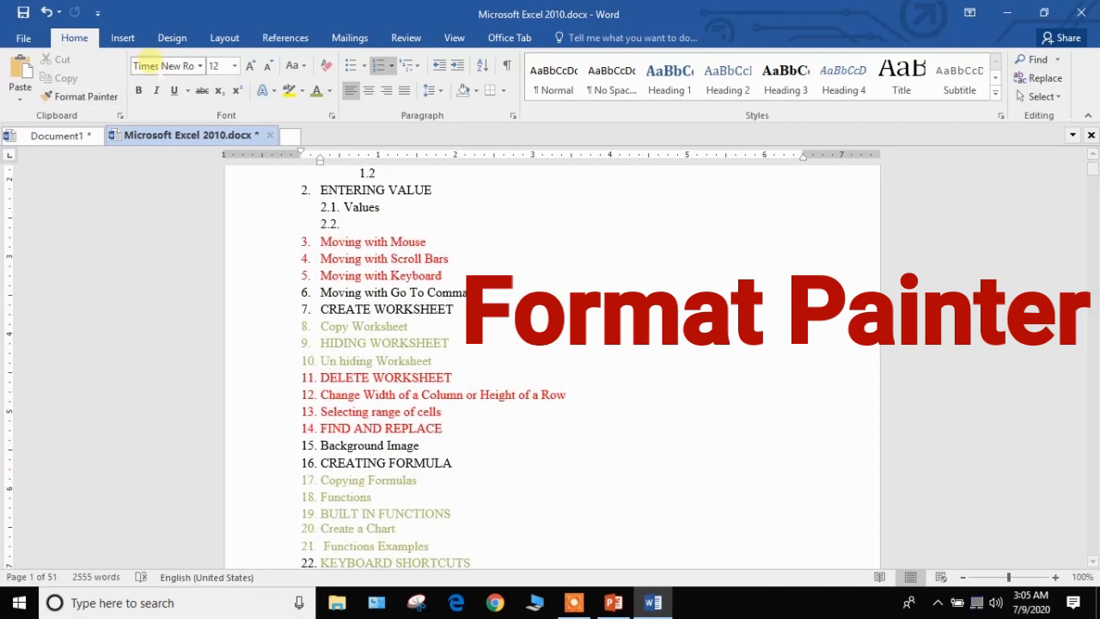
scroll(525, 337, "up", 4)
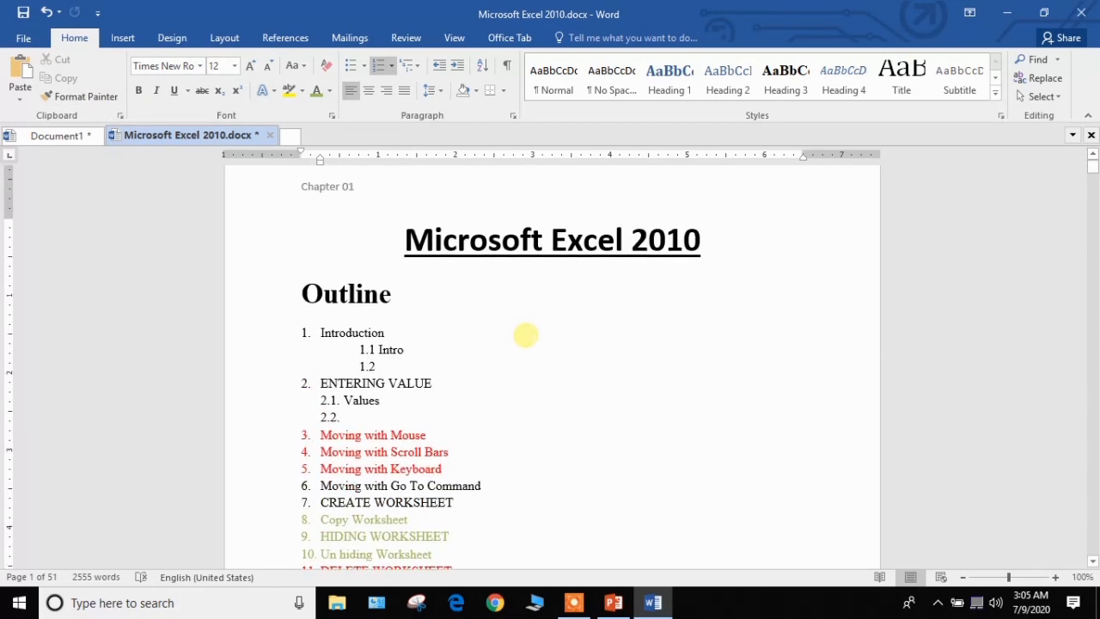
scroll(533, 329, "down", 7)
scroll(533, 331, "down", 10)
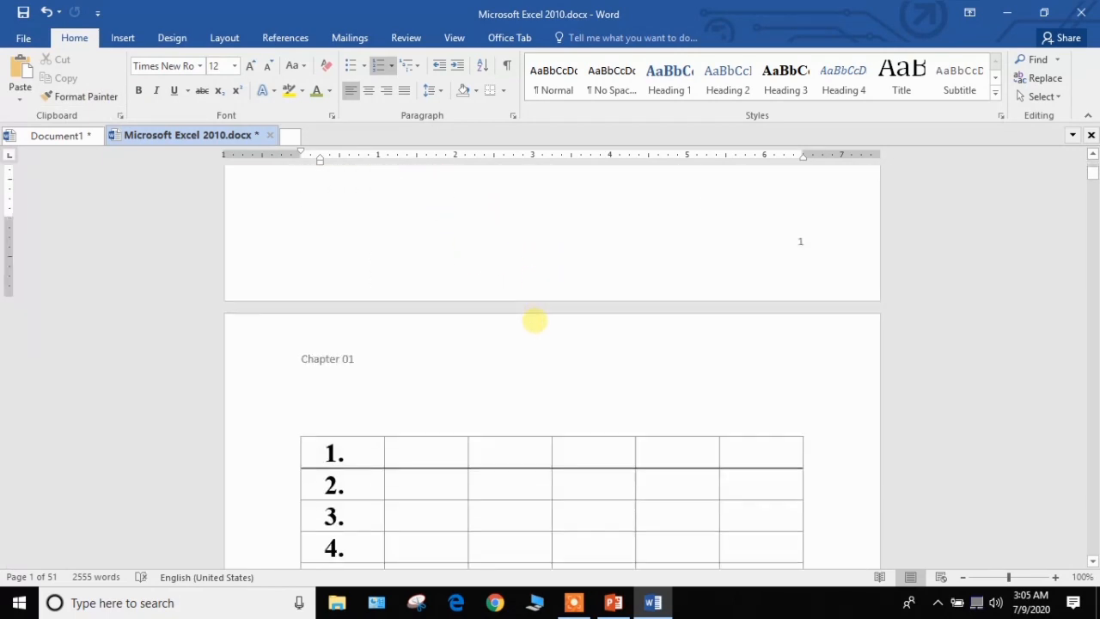
scroll(542, 322, "up", 3)
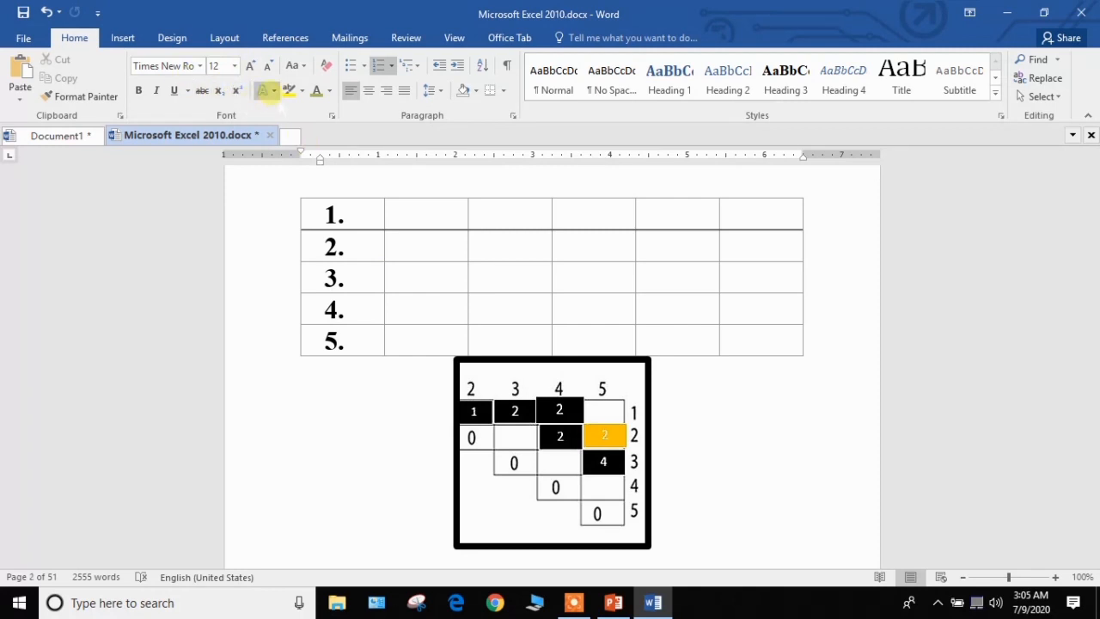
scroll(412, 366, "up", 3)
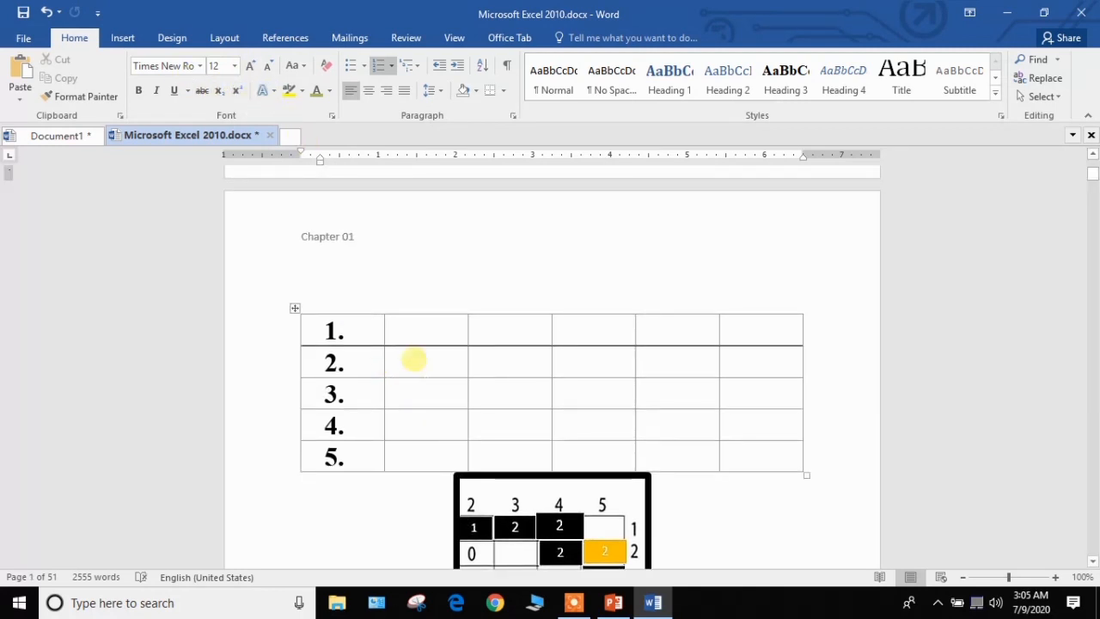
scroll(409, 316, "up", 15)
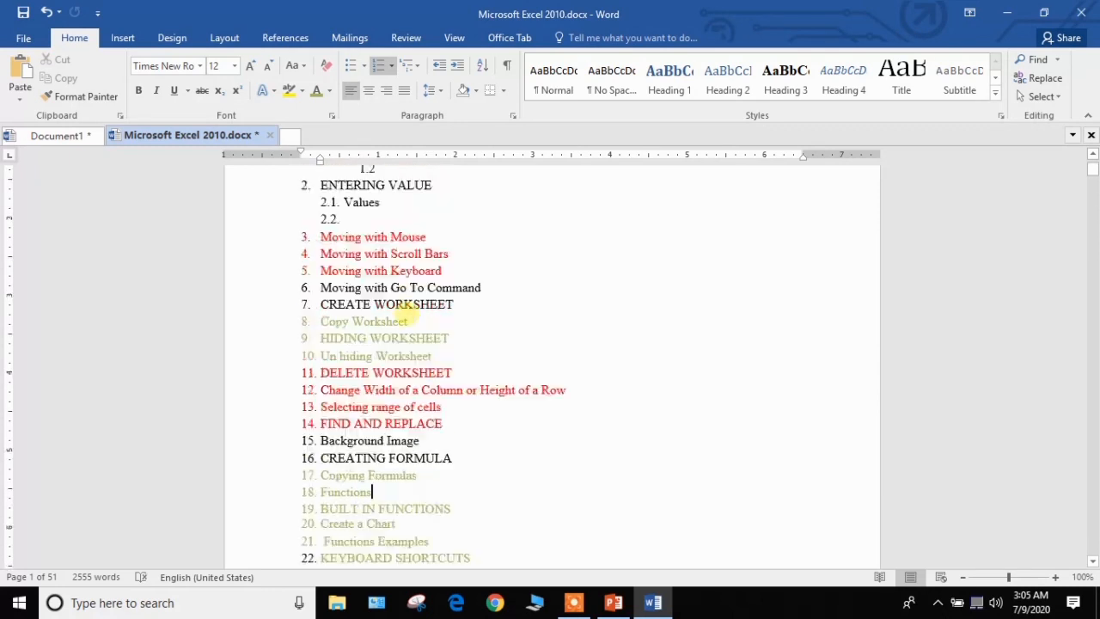
Step: Highlight outline item 11, "DELETE WORKSHEET", in yellow and switch the highlighter to a blue-green color
scroll(409, 315, "up", 2)
left_click_drag(464, 416, 321, 417)
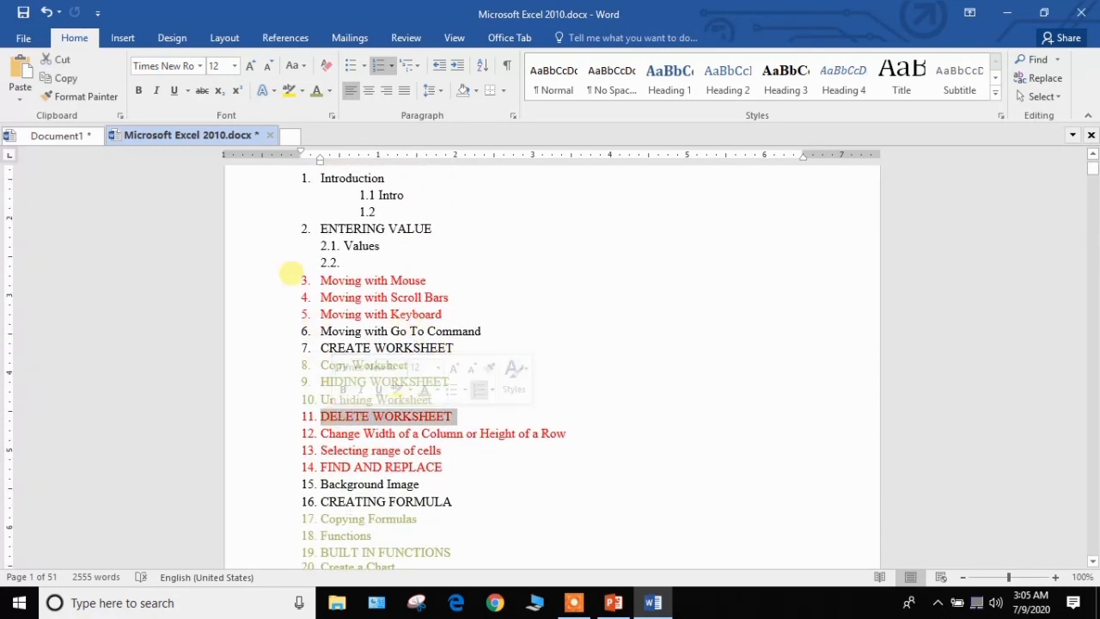
left_click(289, 91)
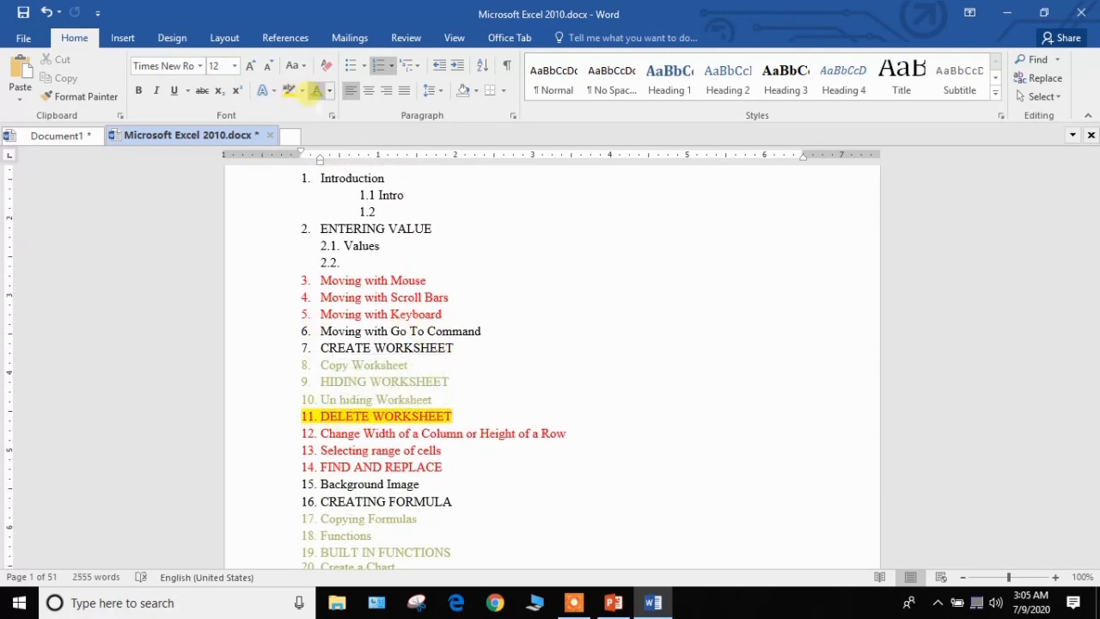
left_click(302, 91)
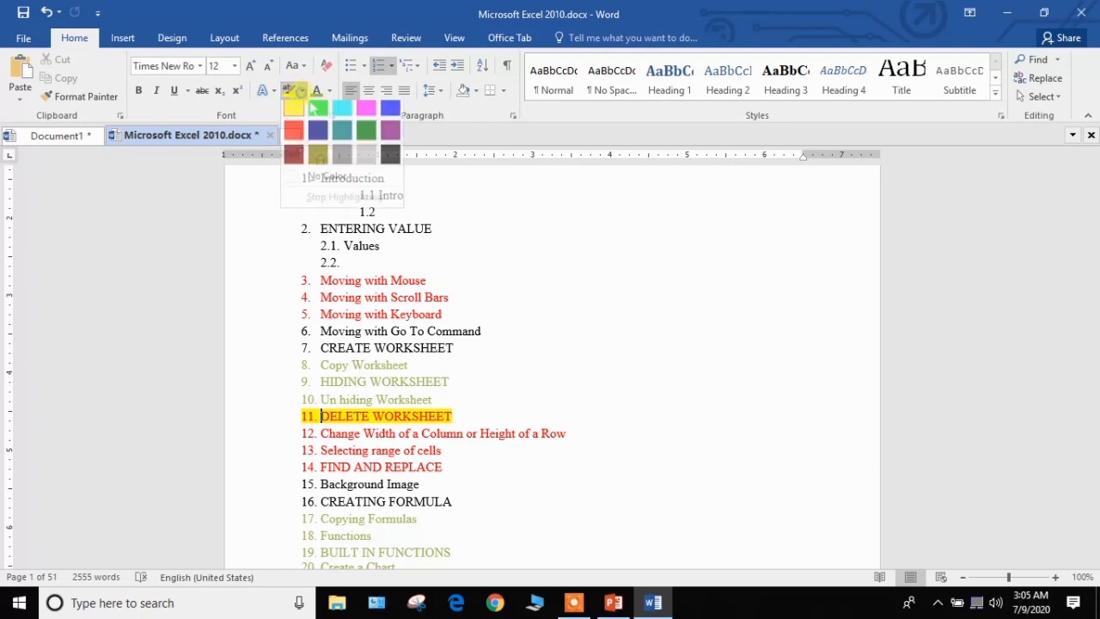
left_click(344, 129)
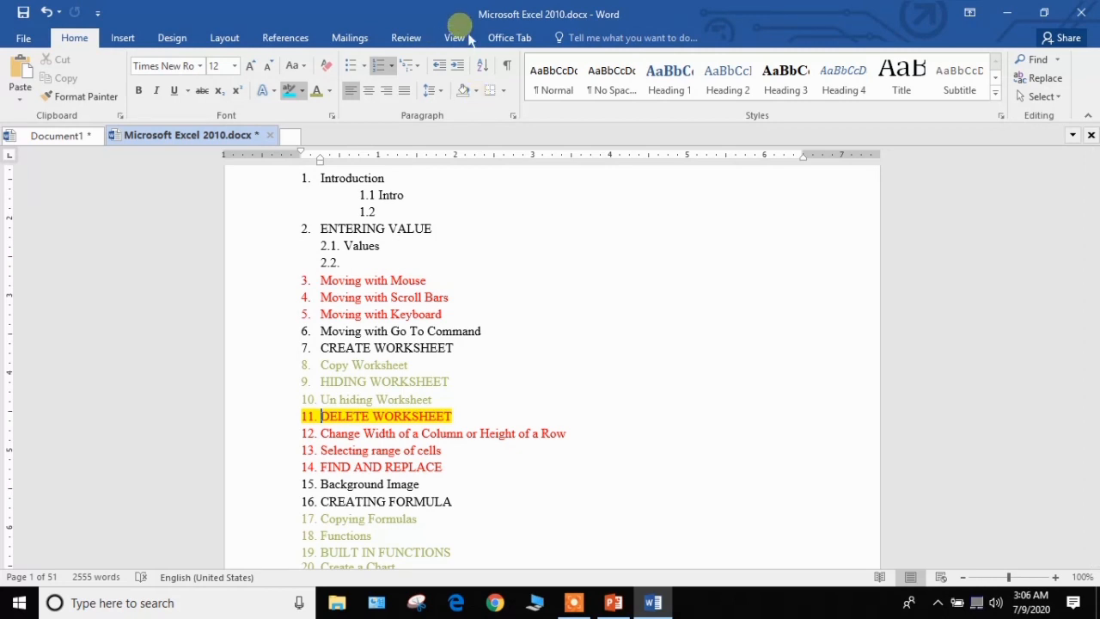
Step: Show the document in Read Mode, look through its view options, and return to Print Layout
left_click(464, 37)
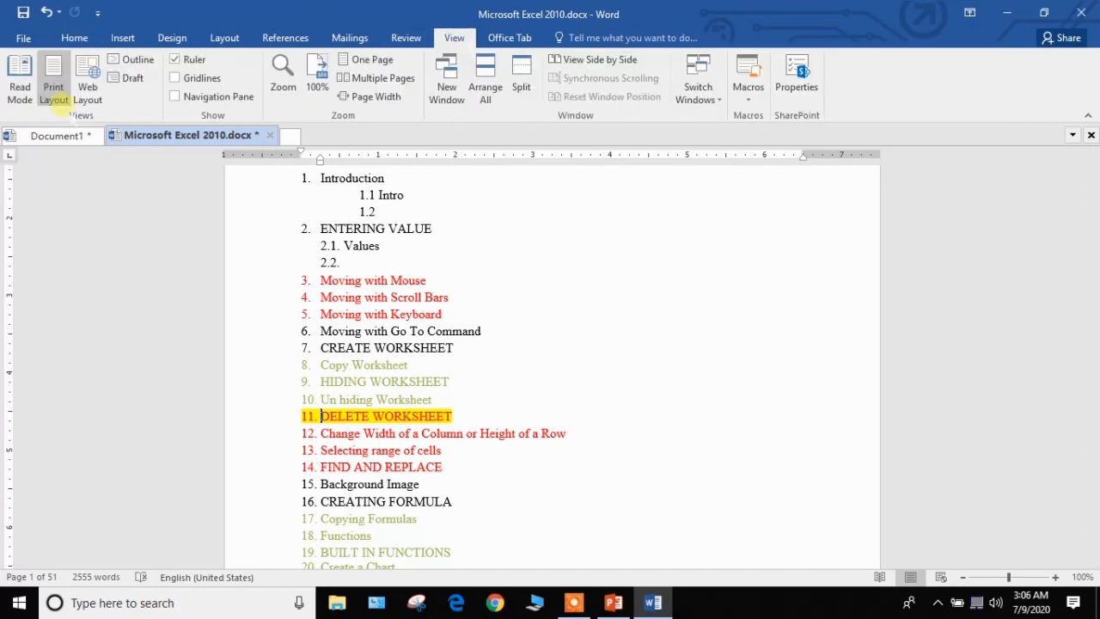
left_click(19, 78)
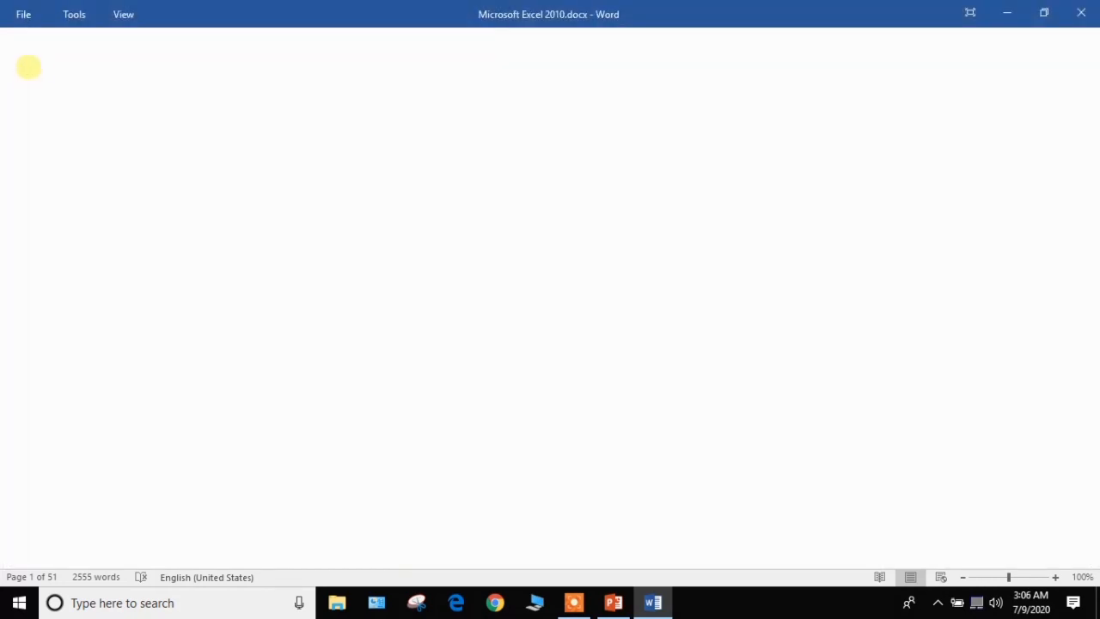
left_click(129, 16)
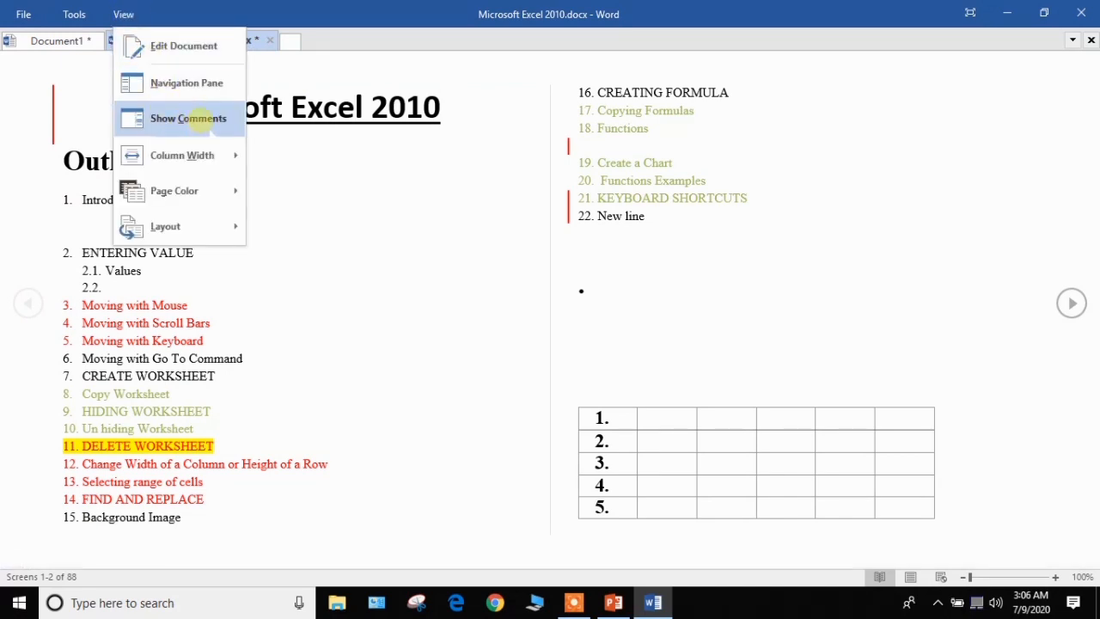
left_click(910, 578)
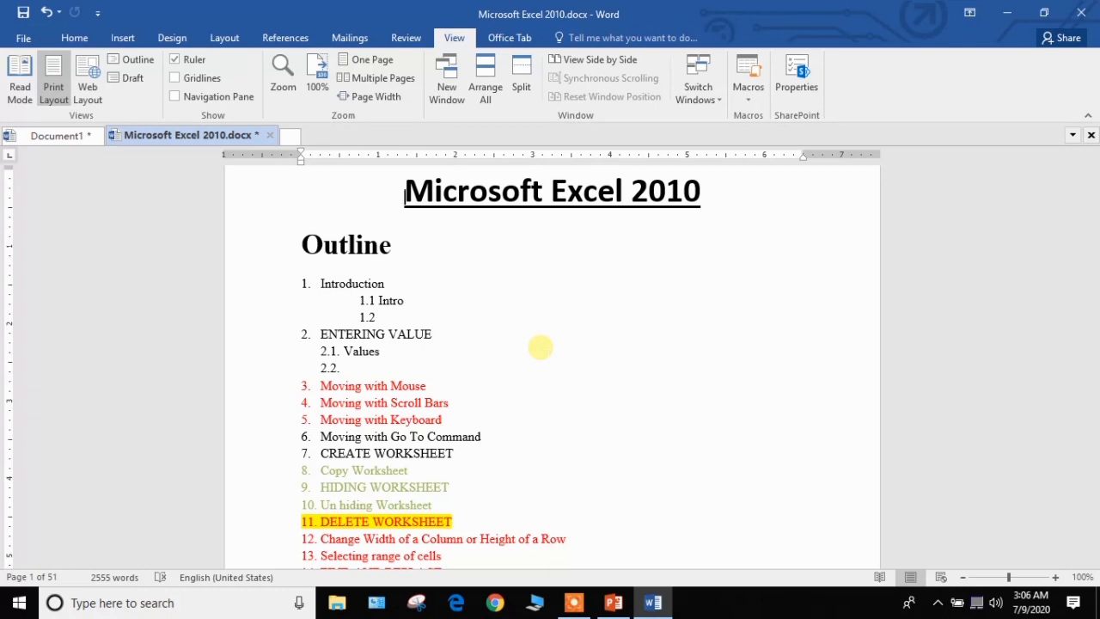
scroll(467, 287, "down", 2)
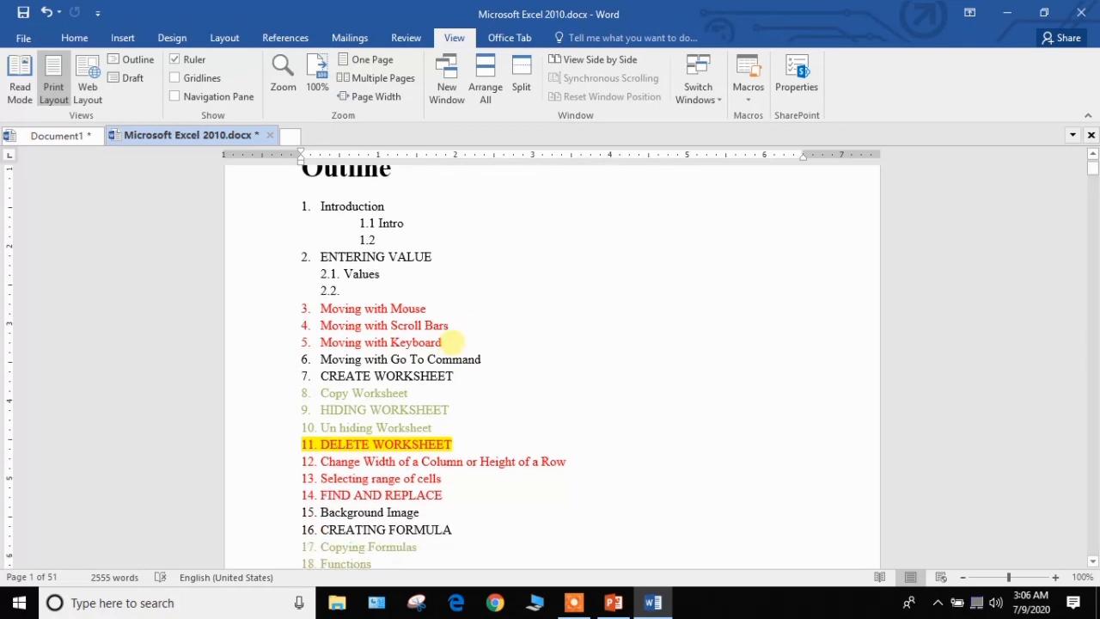
left_click_drag(449, 342, 322, 308)
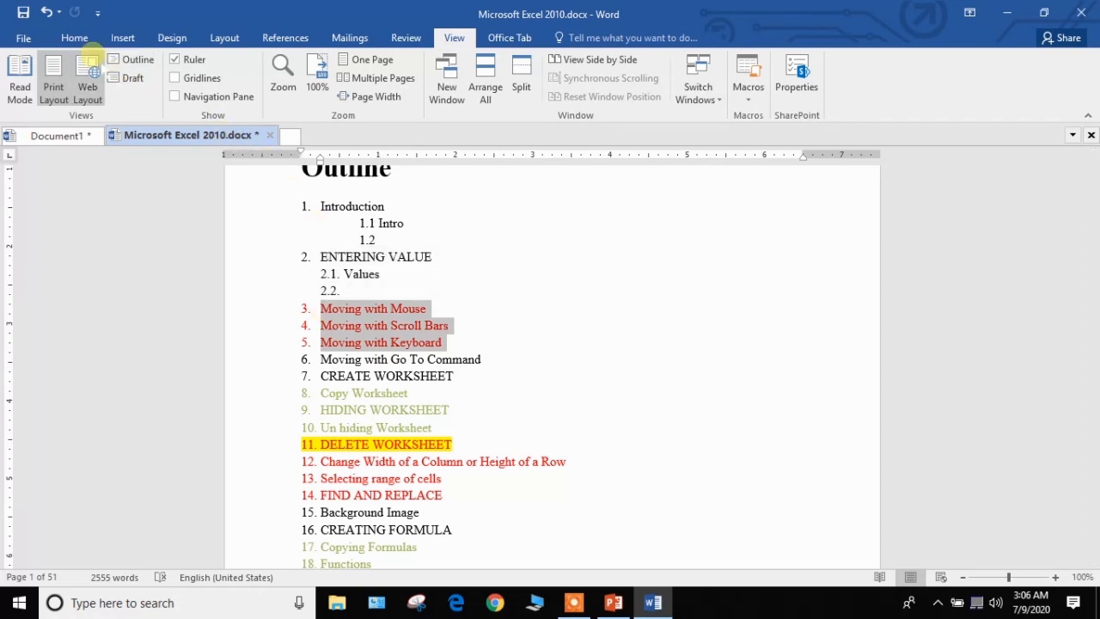
left_click(75, 36)
left_click(440, 90)
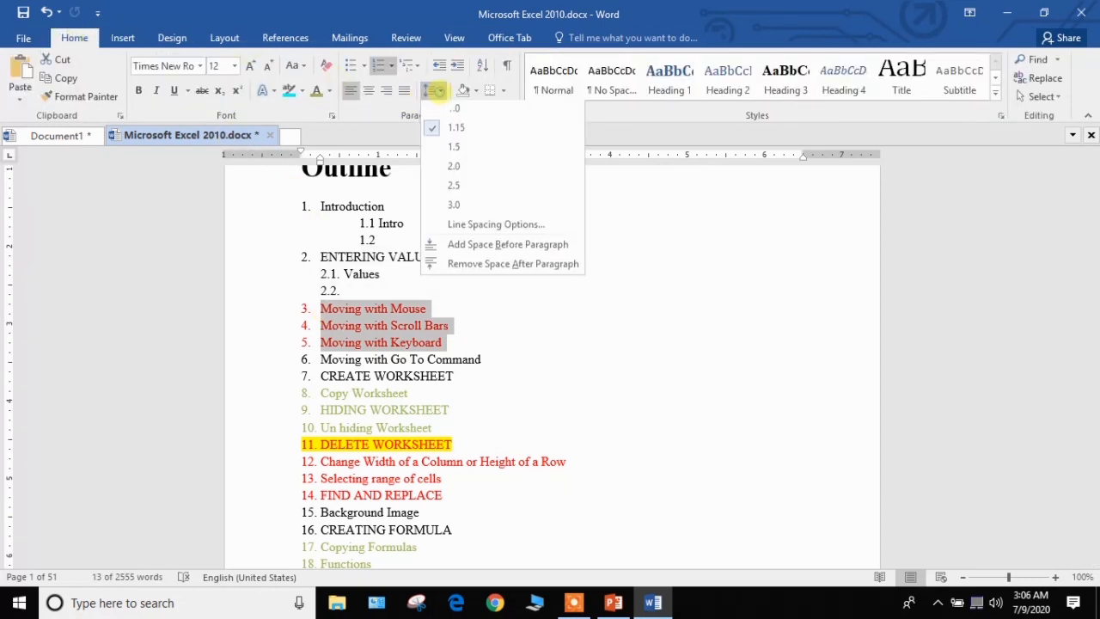
scroll(657, 382, "down", 10)
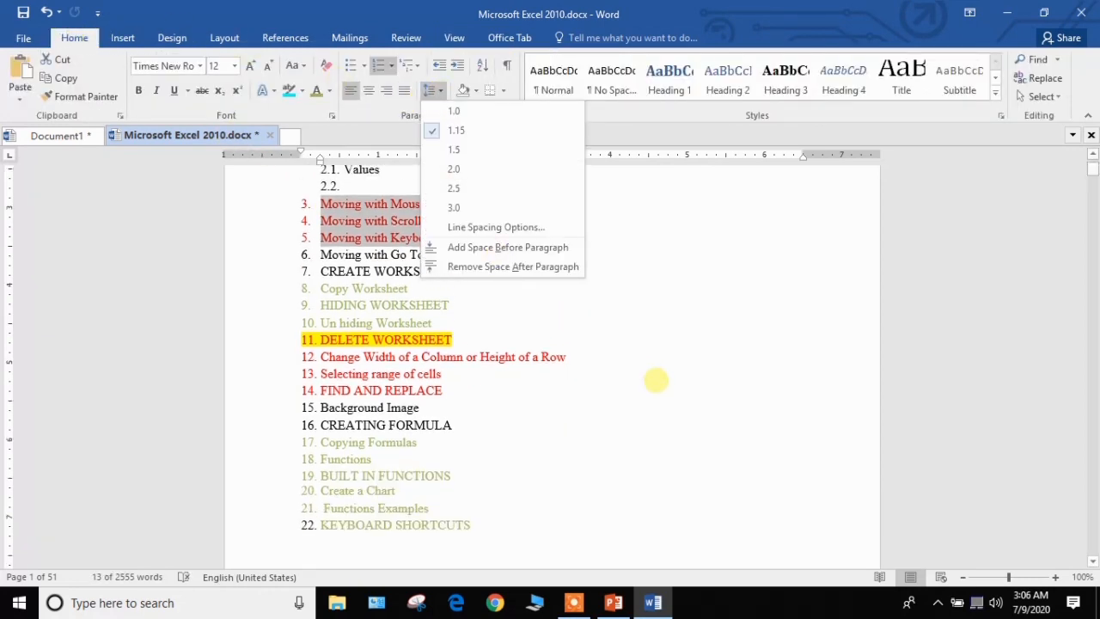
scroll(657, 389, "down", 10)
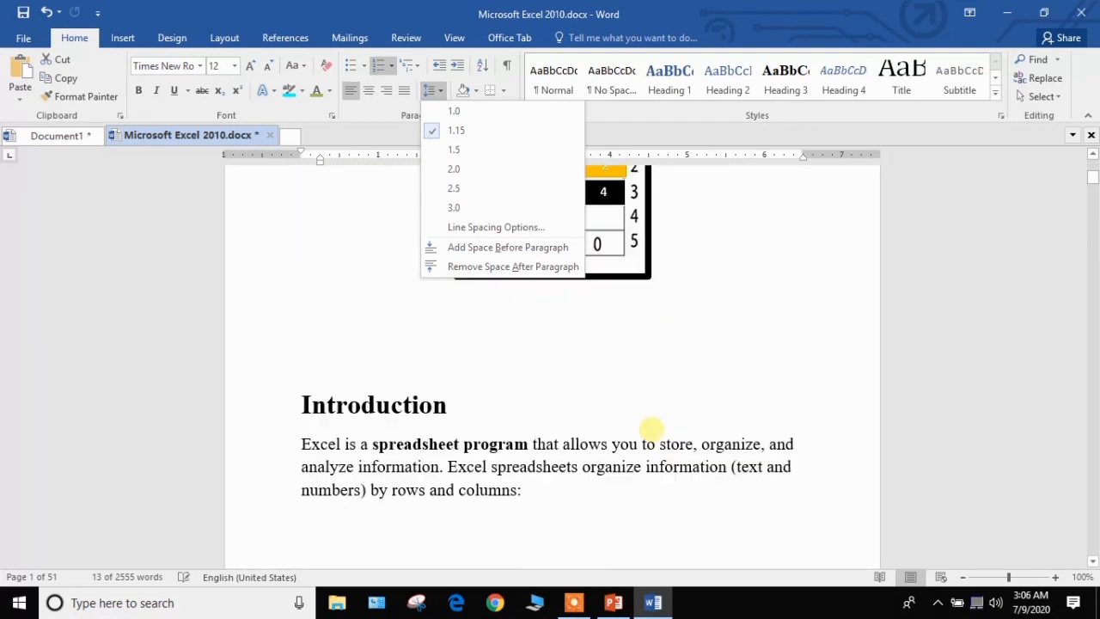
left_click(593, 333)
Step: Set the line spacing of the paragraph under the Introduction heading to 1.0
left_click_drag(523, 287, 301, 239)
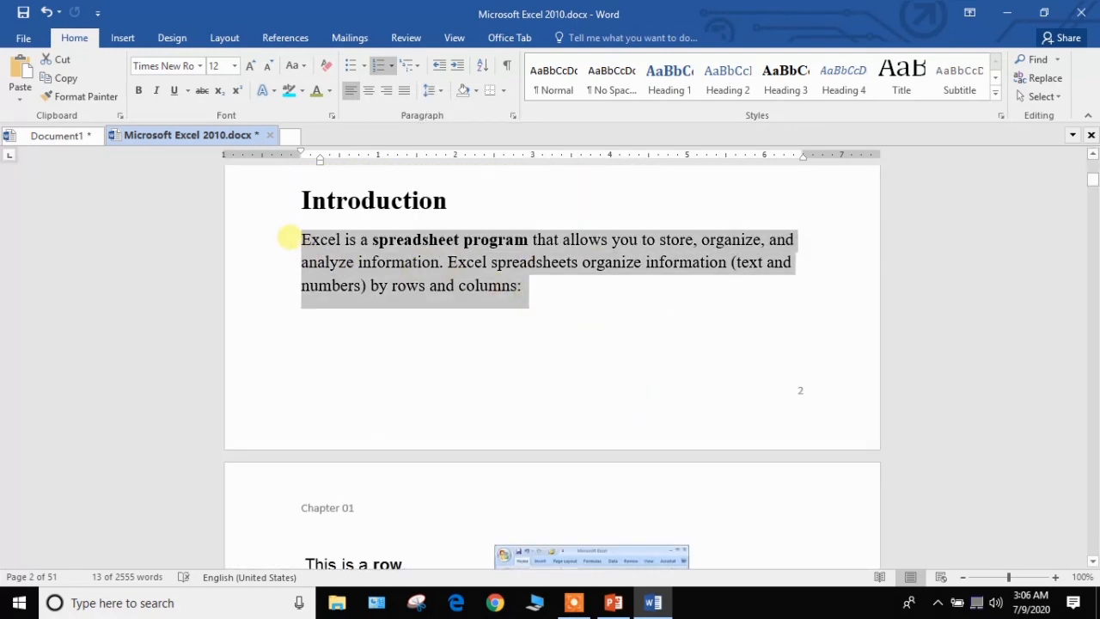
left_click(440, 90)
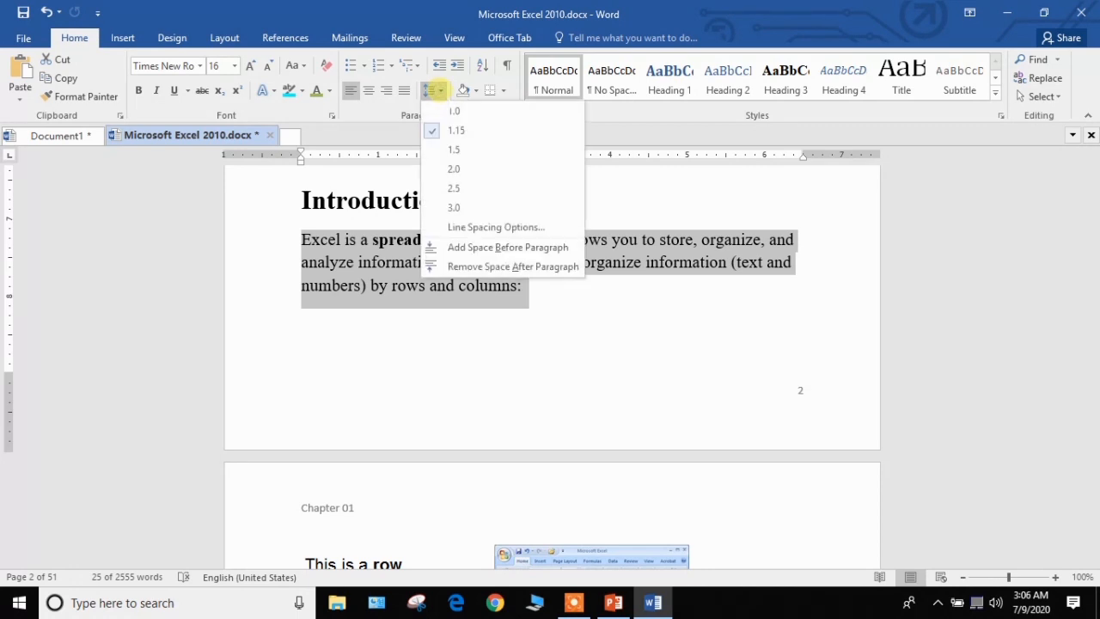
left_click(469, 111)
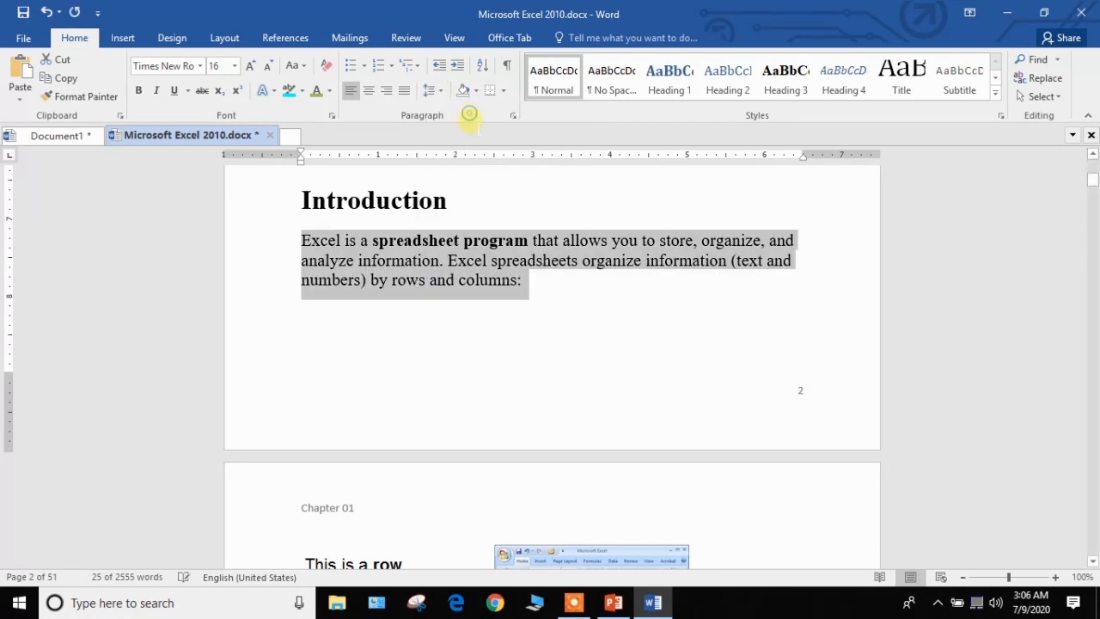
Step: Increase the line spacing of the Introduction paragraph to 2.5
left_click_drag(526, 287, 311, 238)
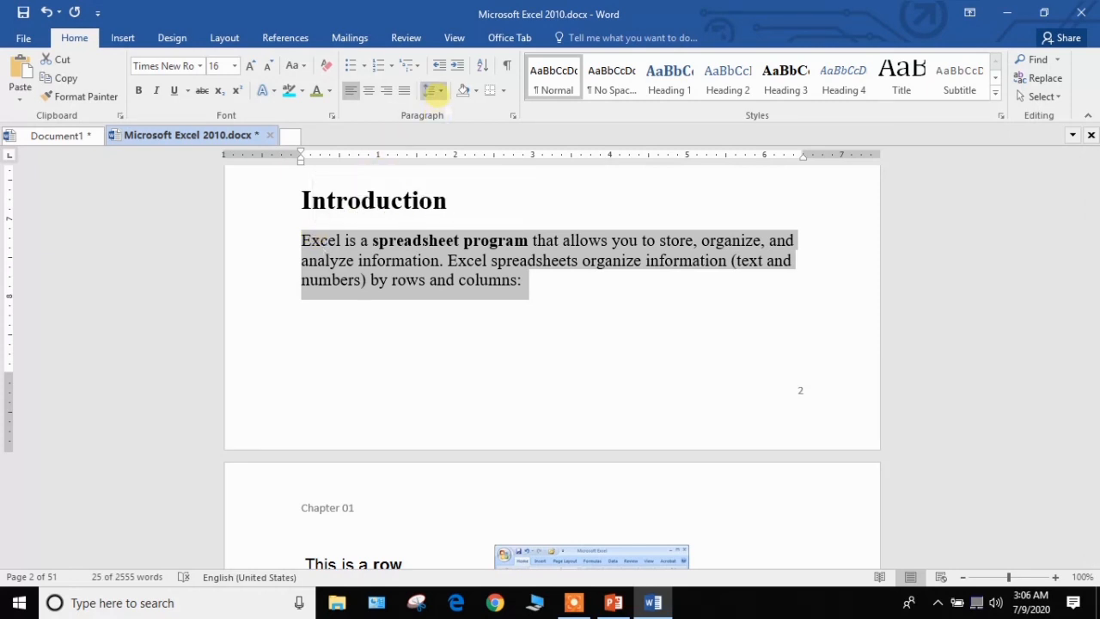
left_click(434, 92)
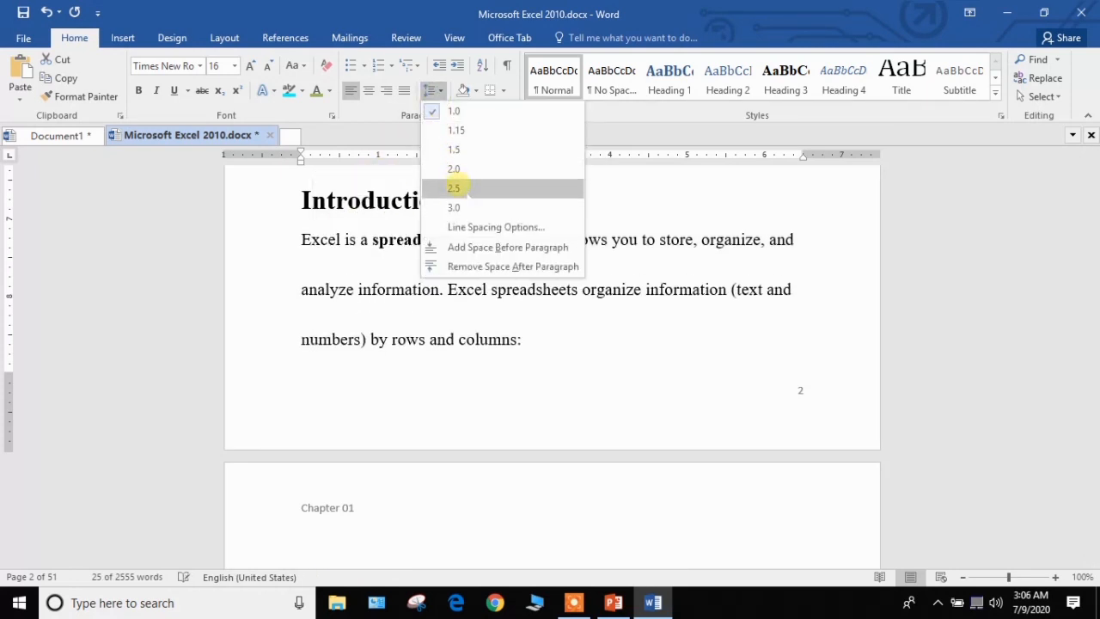
left_click(464, 191)
left_click(444, 297)
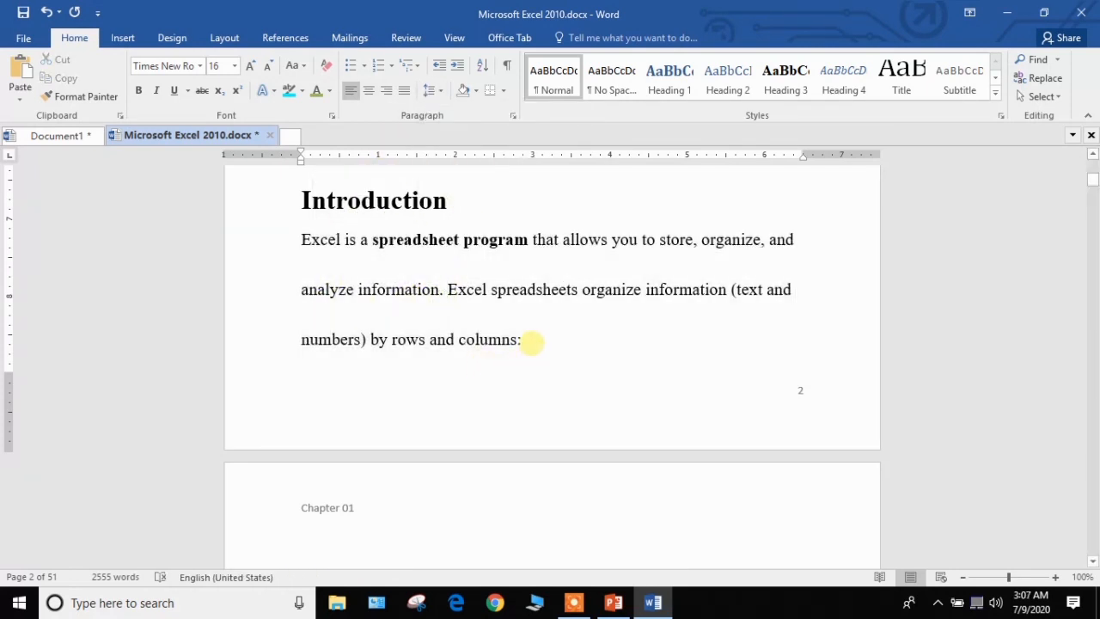
Step: Set the Introduction paragraph's line spacing to 1.15
left_click_drag(524, 341, 331, 266)
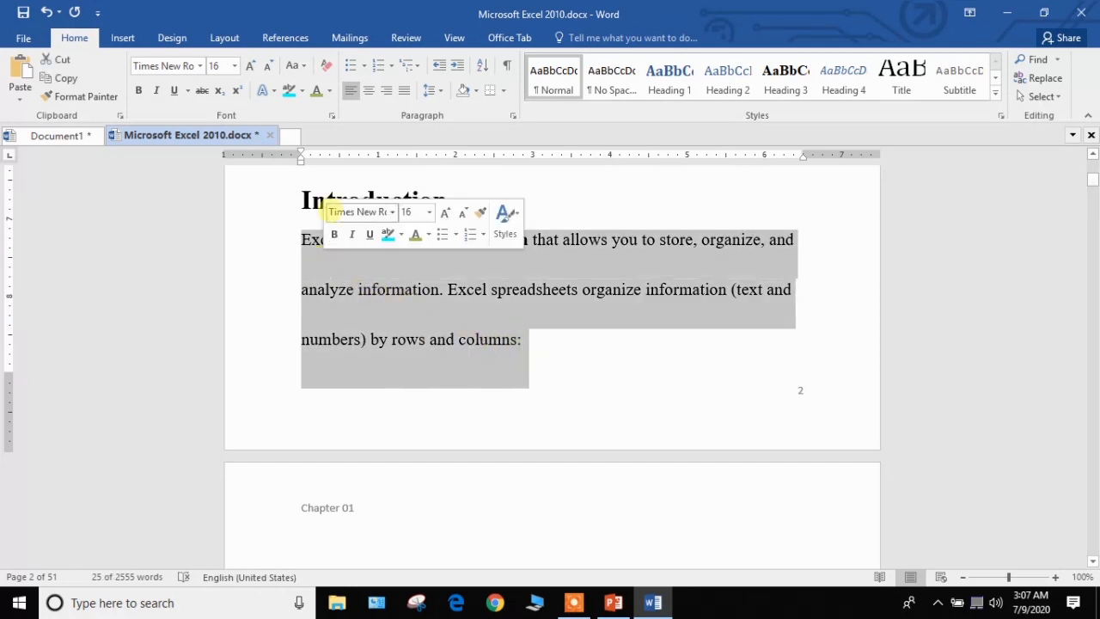
left_click(439, 90)
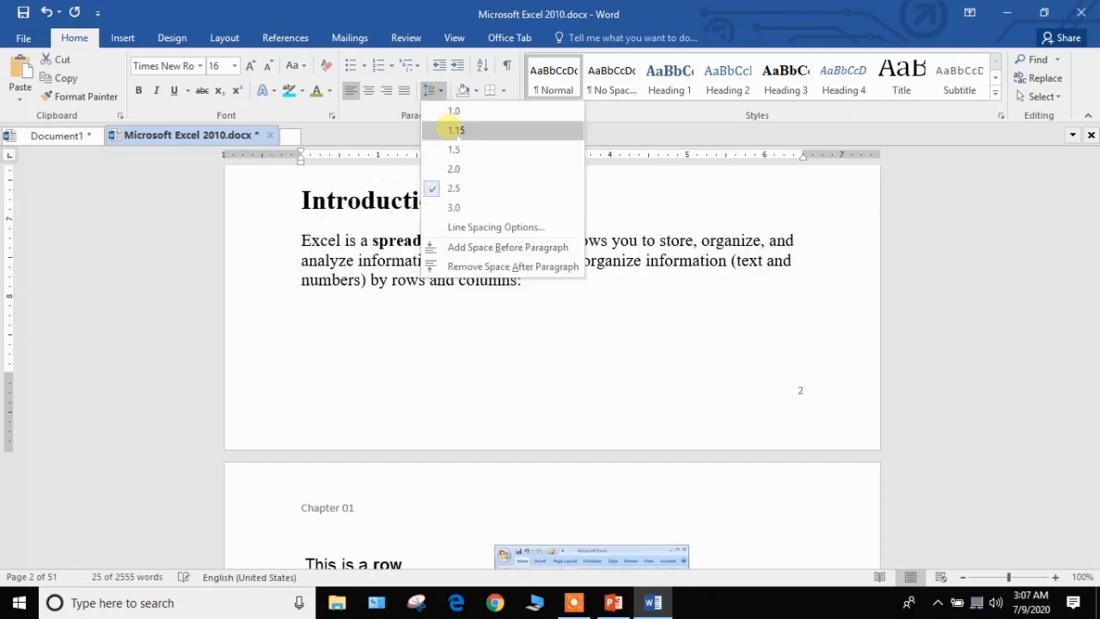
left_click(452, 128)
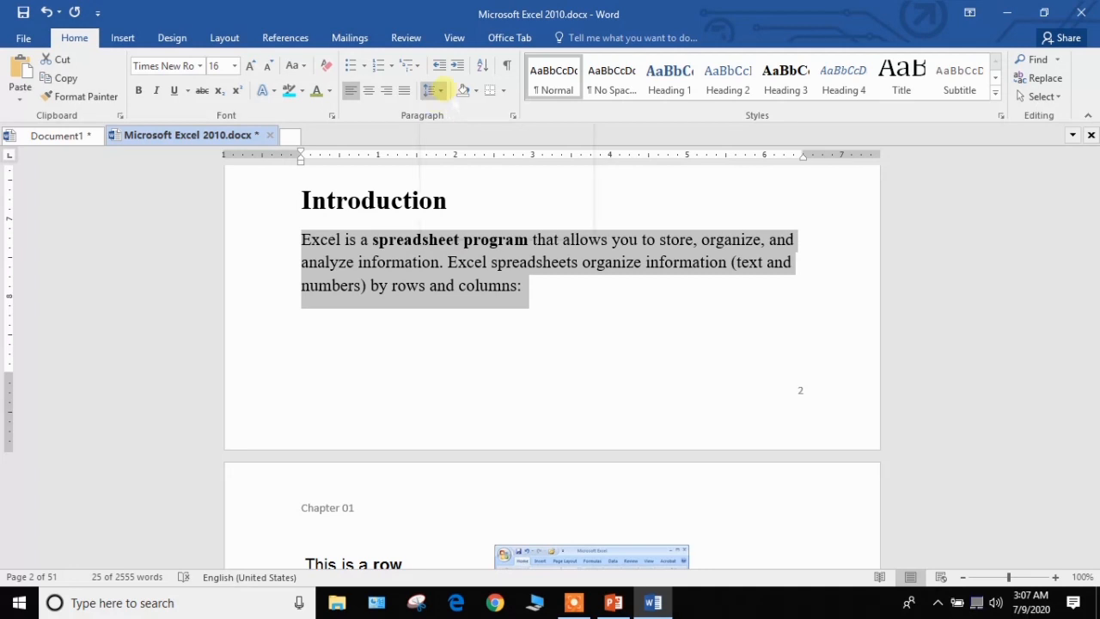
Step: Justify the Introduction paragraph and insert a manual line break before the word "store"
left_click(522, 289)
left_click_drag(521, 290, 336, 238)
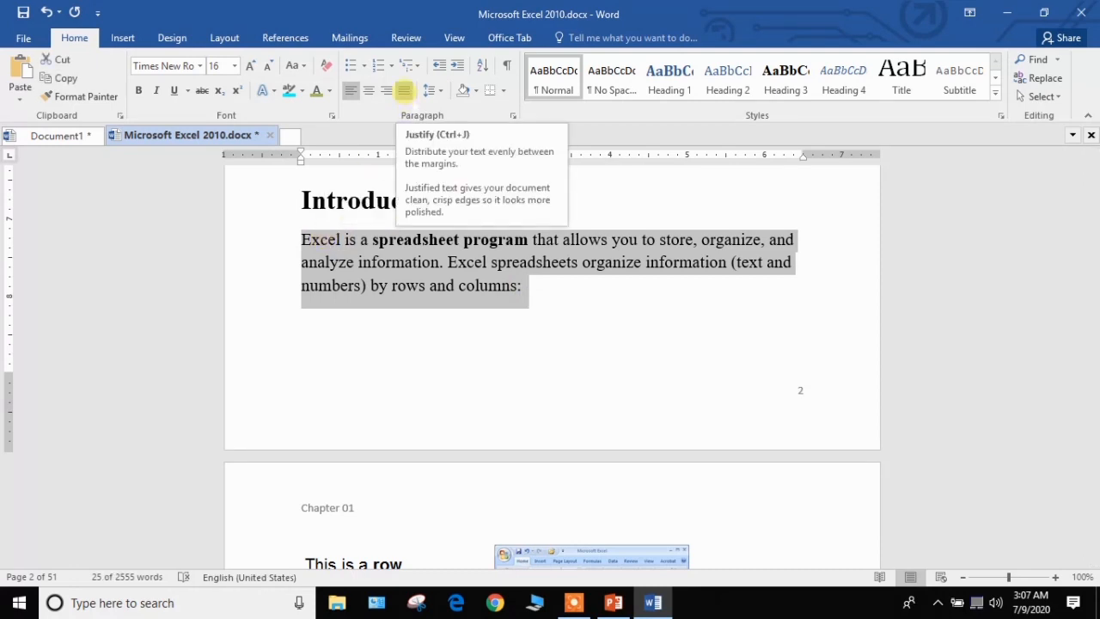
left_click(404, 90)
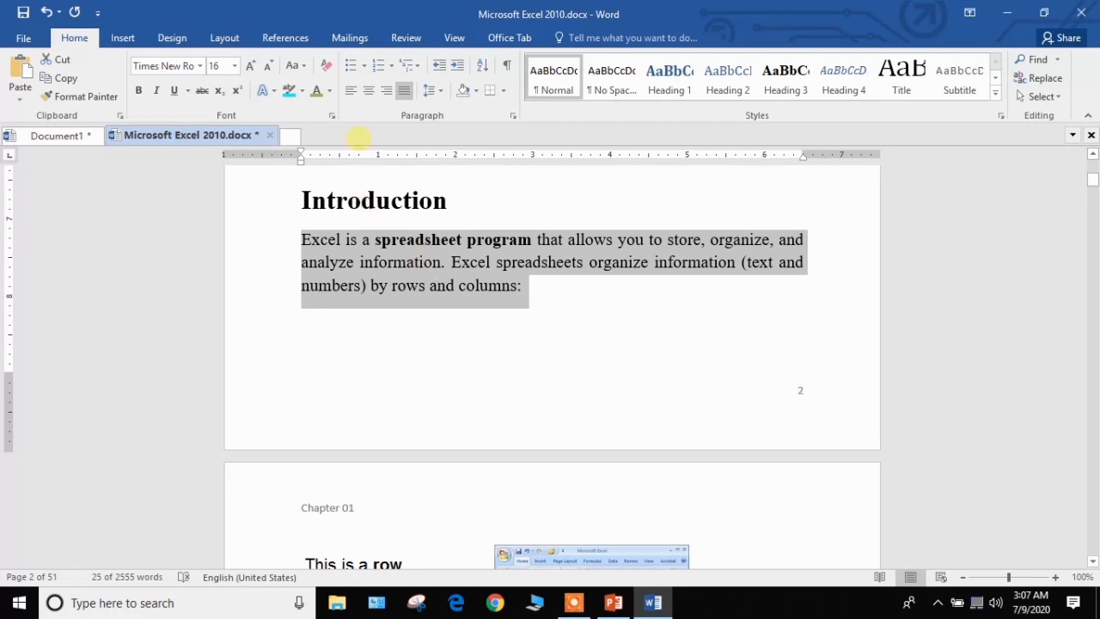
left_click(670, 240)
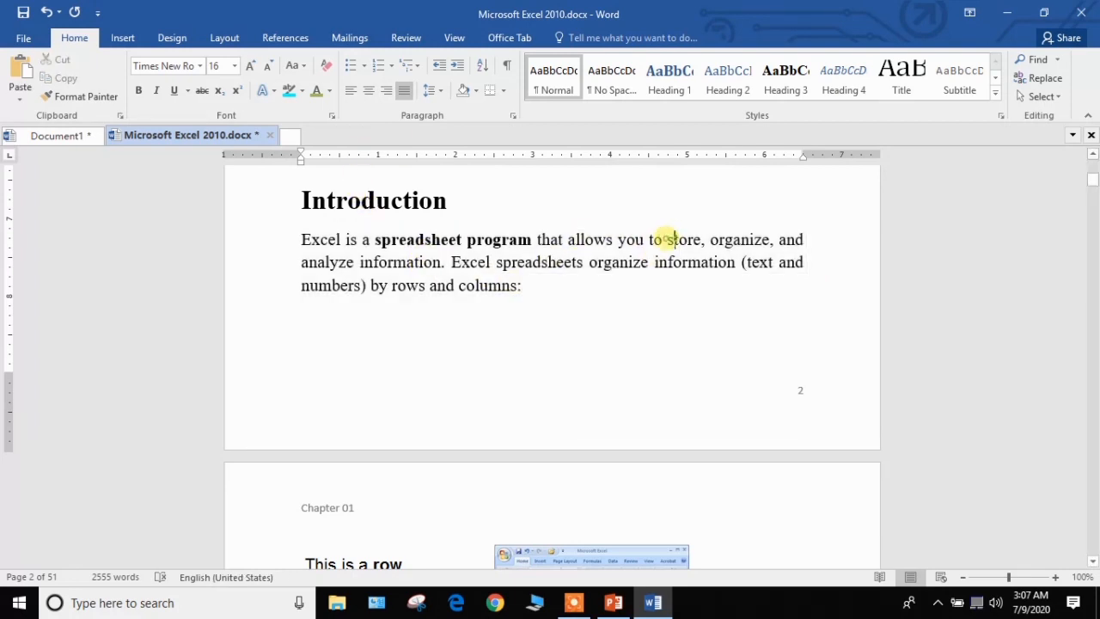
key("shift+Return")
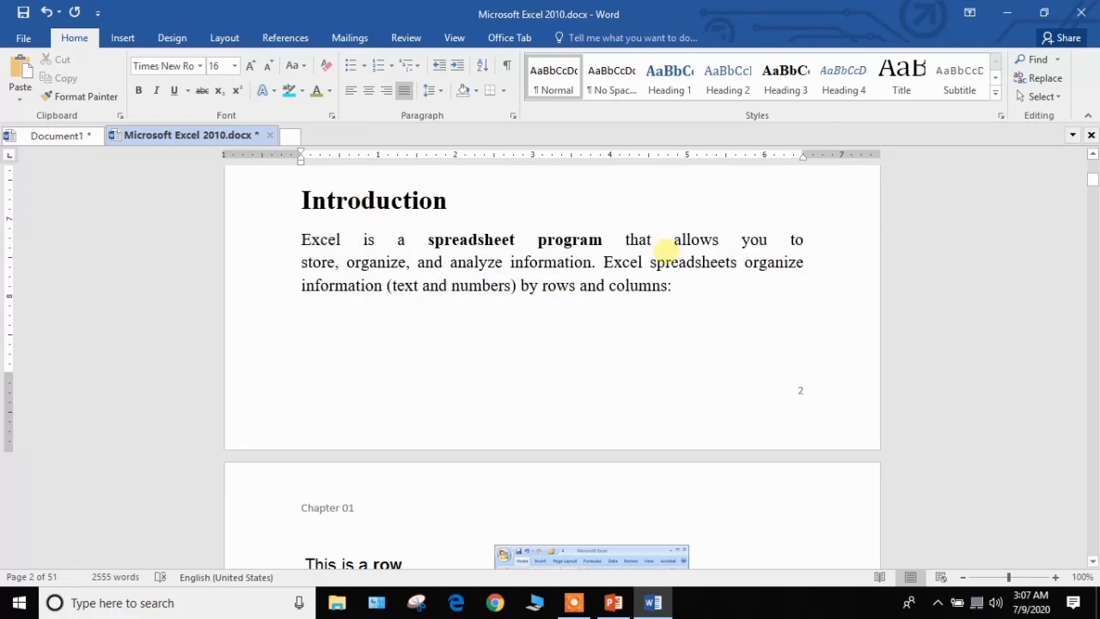
Step: Left-align the paragraph under the Introduction heading
left_click_drag(699, 295, 302, 240)
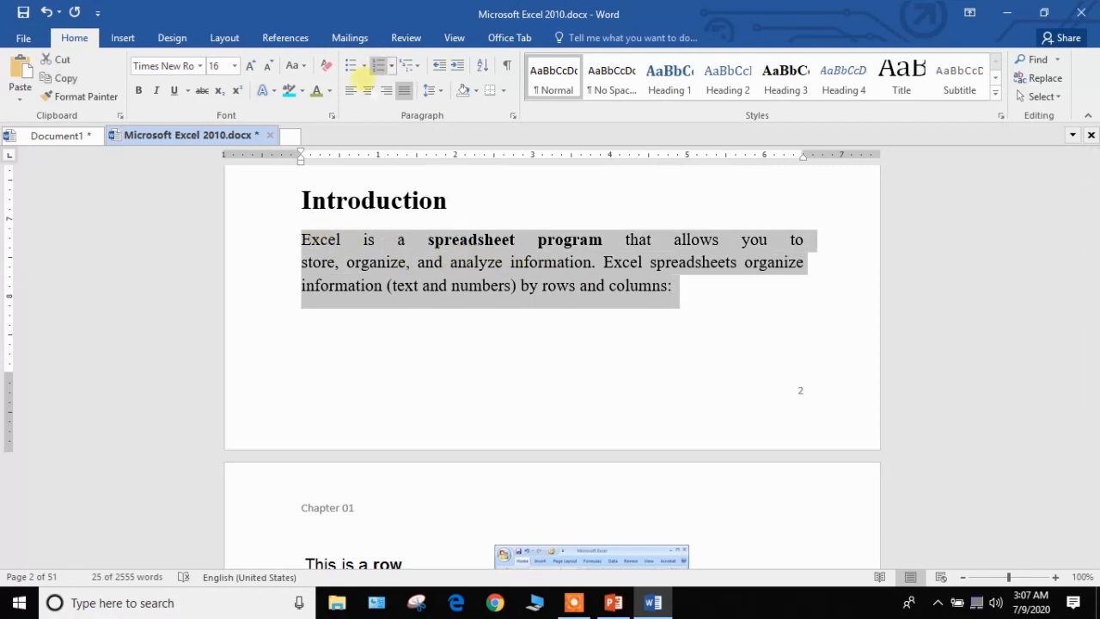
left_click(350, 90)
left_click(641, 240)
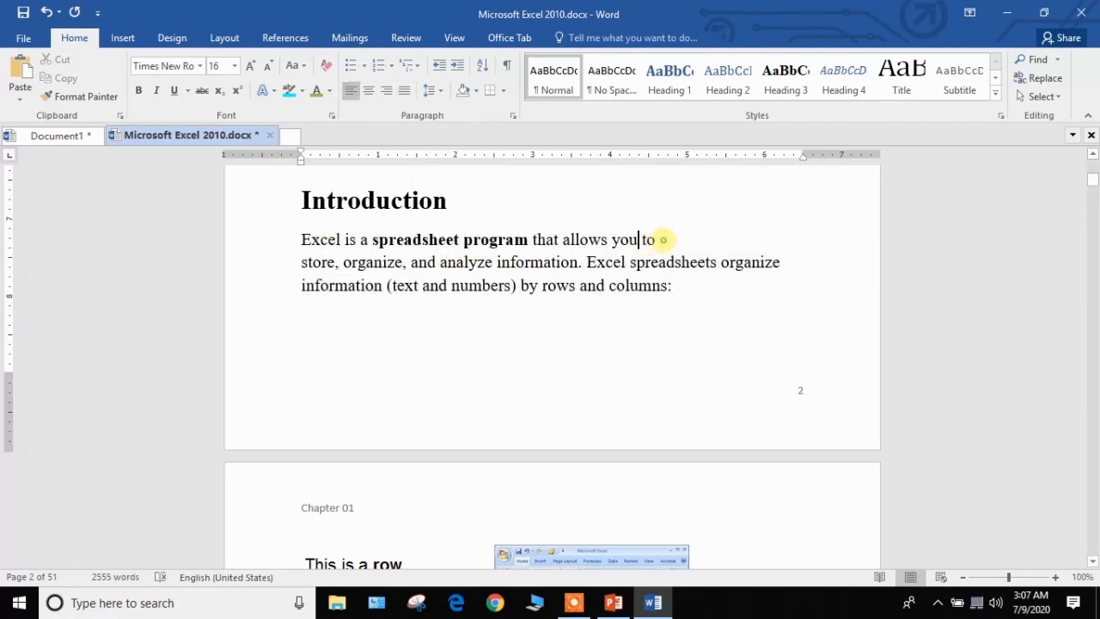
left_click(662, 240)
Step: Justify the three-line Introduction paragraph again so its lines stretch to both margins
left_click(687, 288)
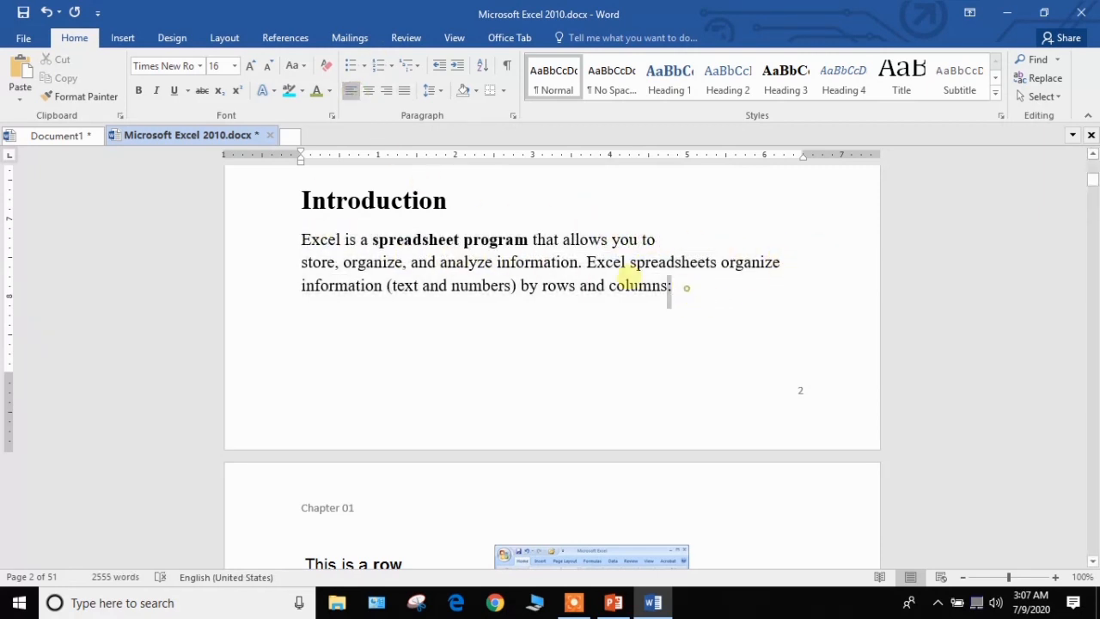
left_click_drag(687, 288, 304, 240)
left_click(405, 91)
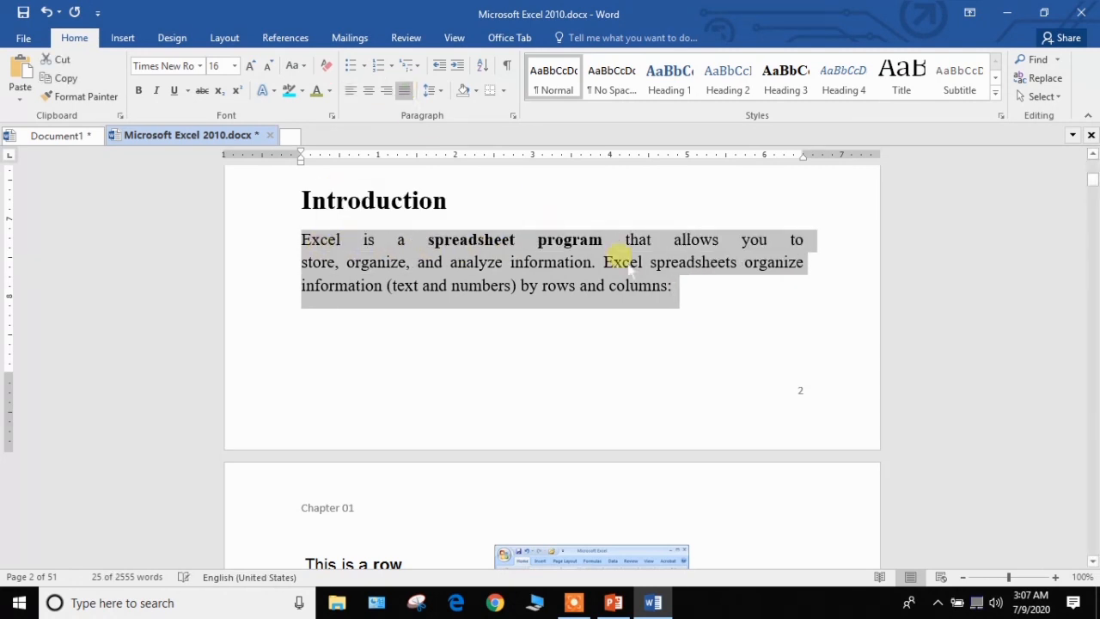
left_click(782, 263)
Step: Merge the five empty cells beside number 1 in the first row of the numbered table into one cell
scroll(787, 269, "down", 3)
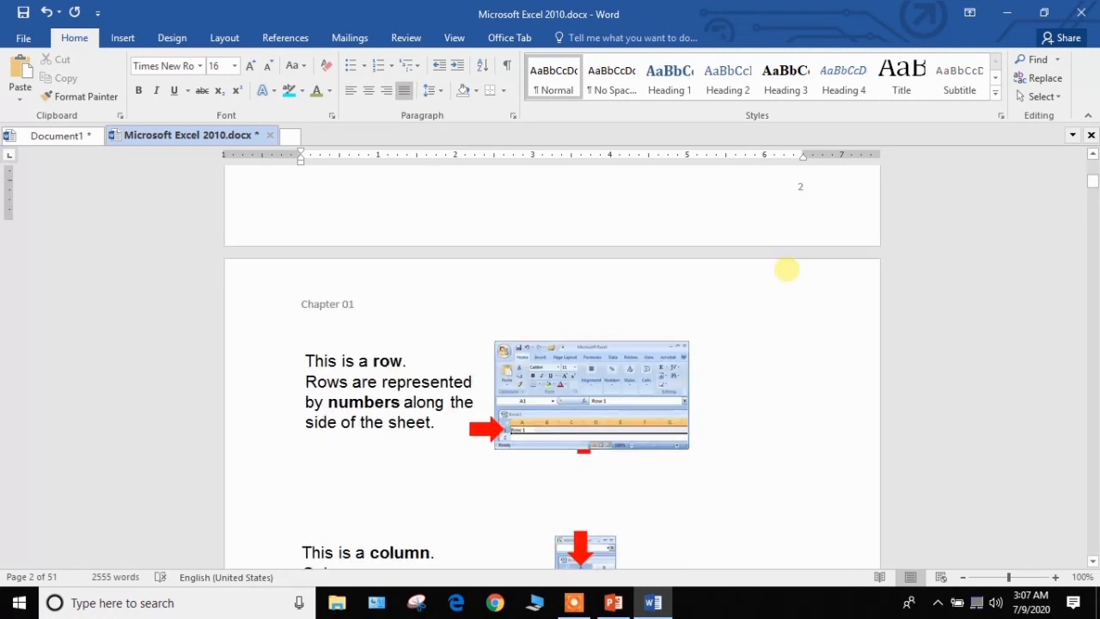
scroll(786, 269, "down", 3)
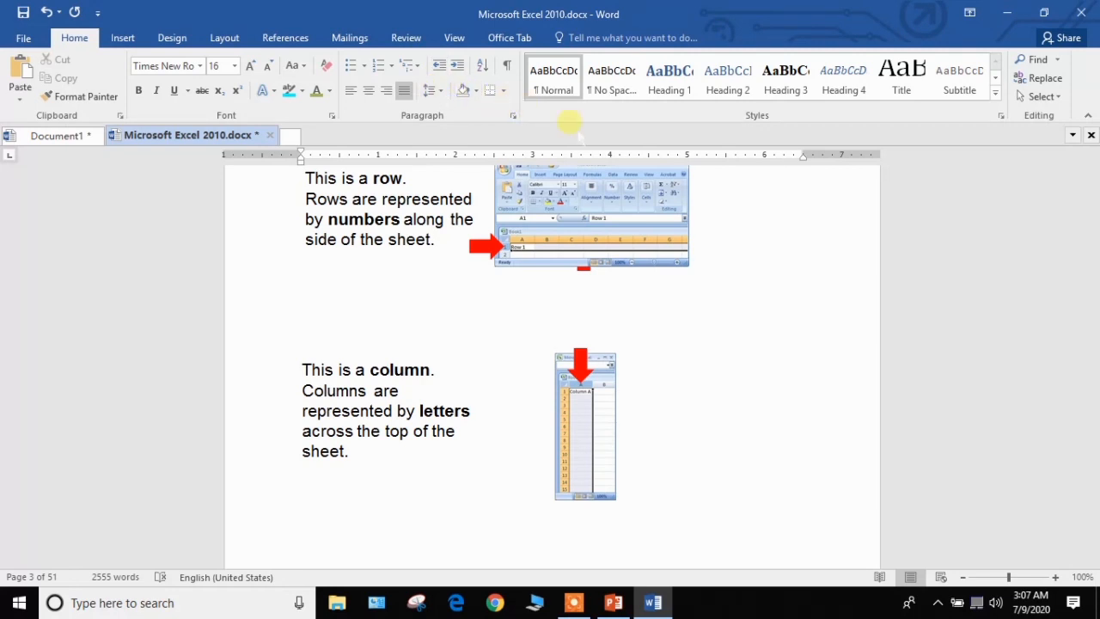
scroll(644, 211, "up", 4)
scroll(644, 211, "up", 15)
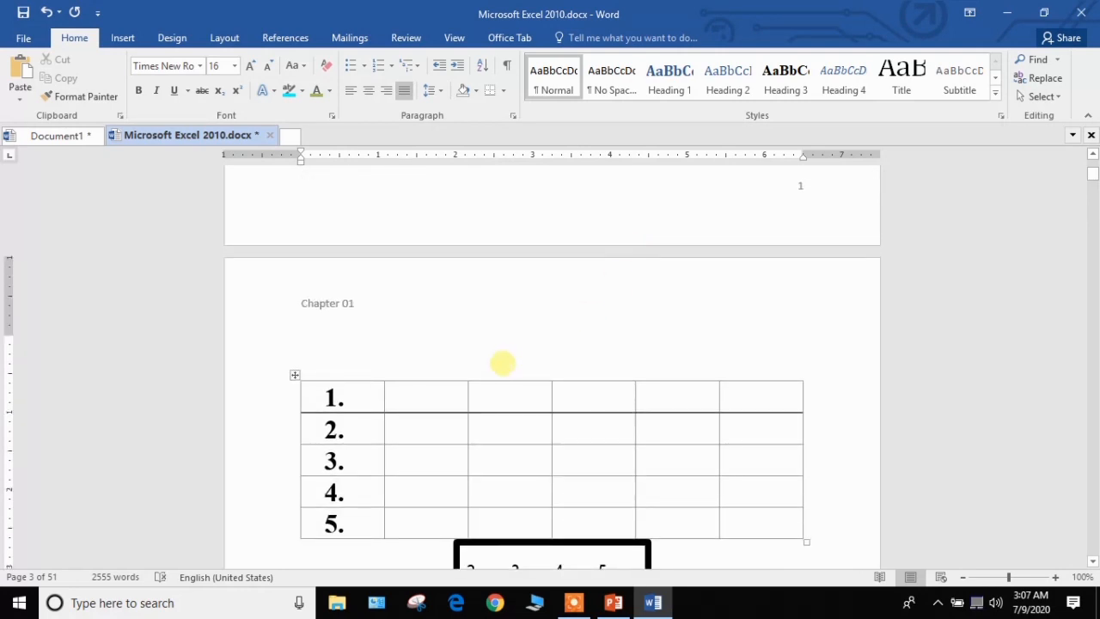
scroll(481, 370, "down", 1)
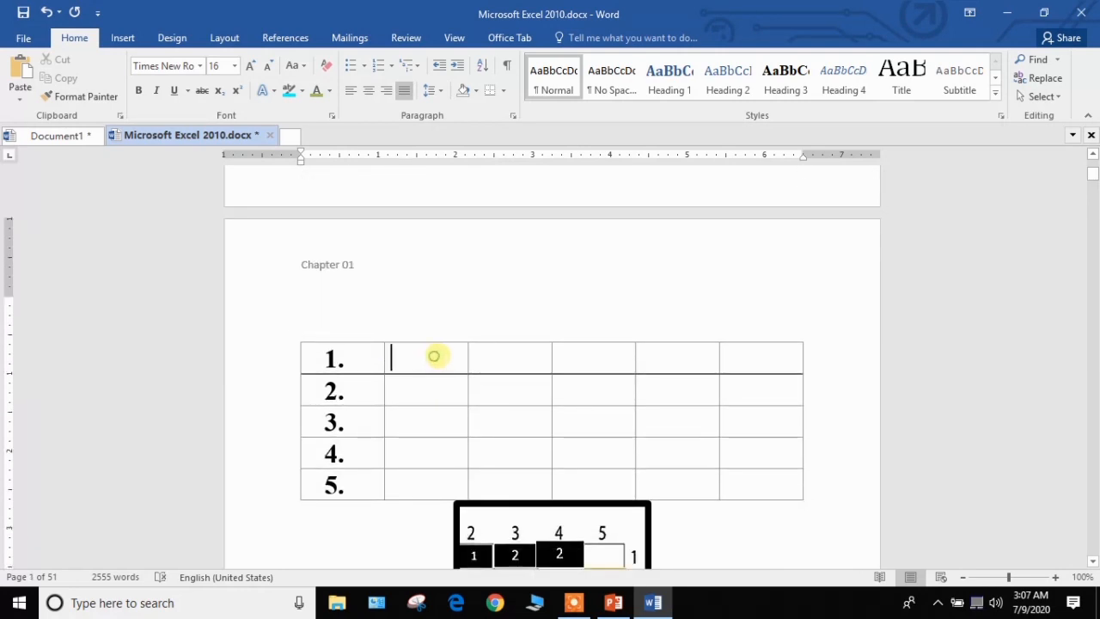
left_click_drag(434, 356, 750, 361)
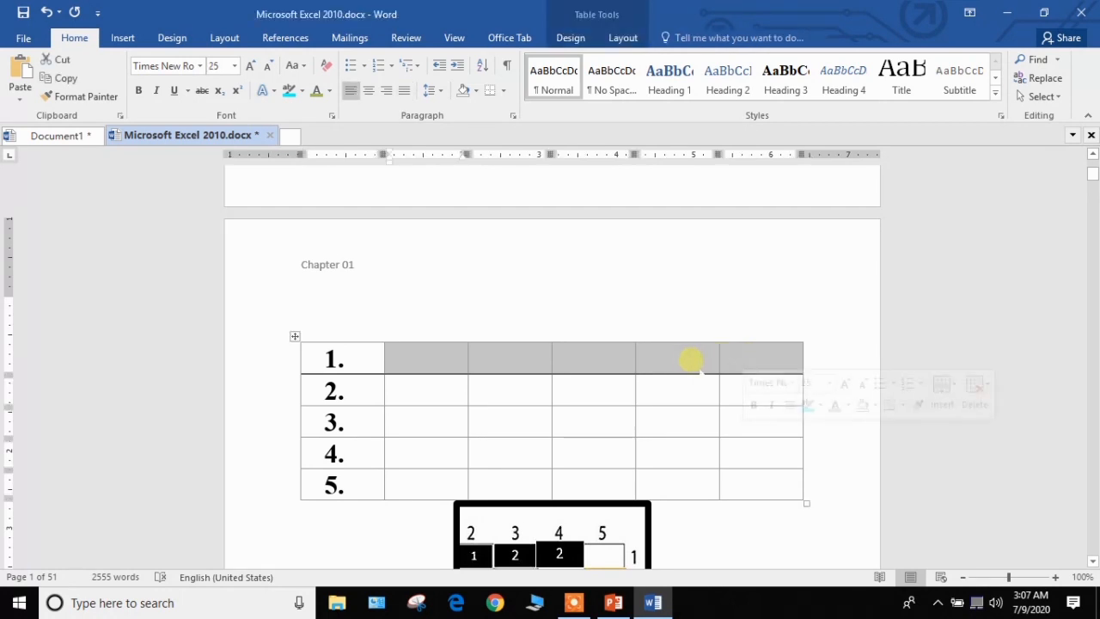
right_click(685, 359)
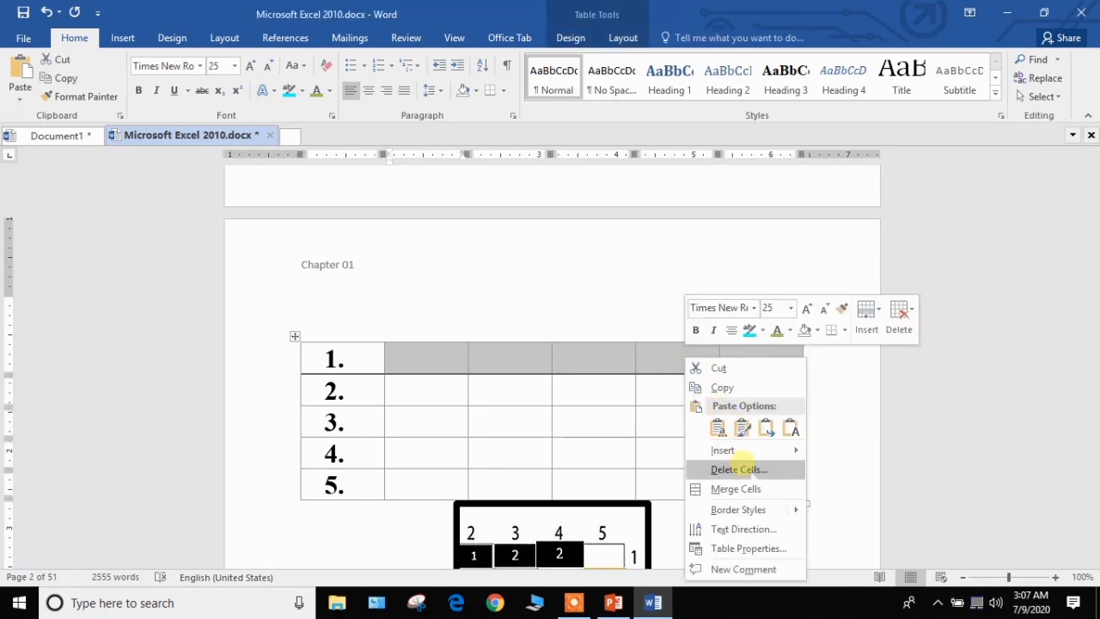
left_click(728, 488)
left_click(596, 361)
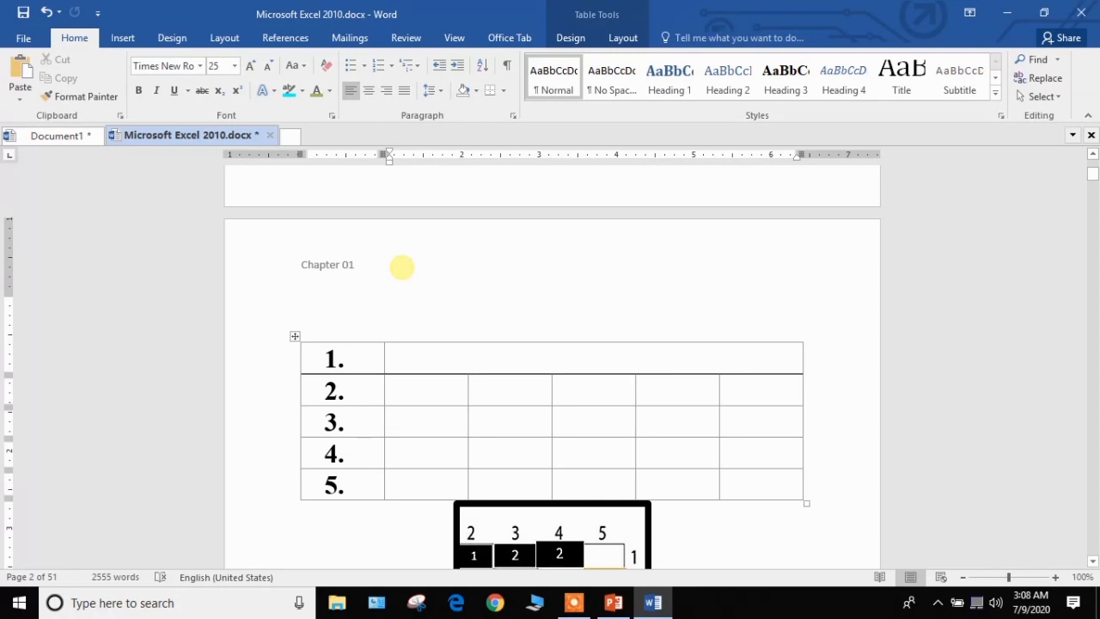
scroll(401, 268, "up", 2)
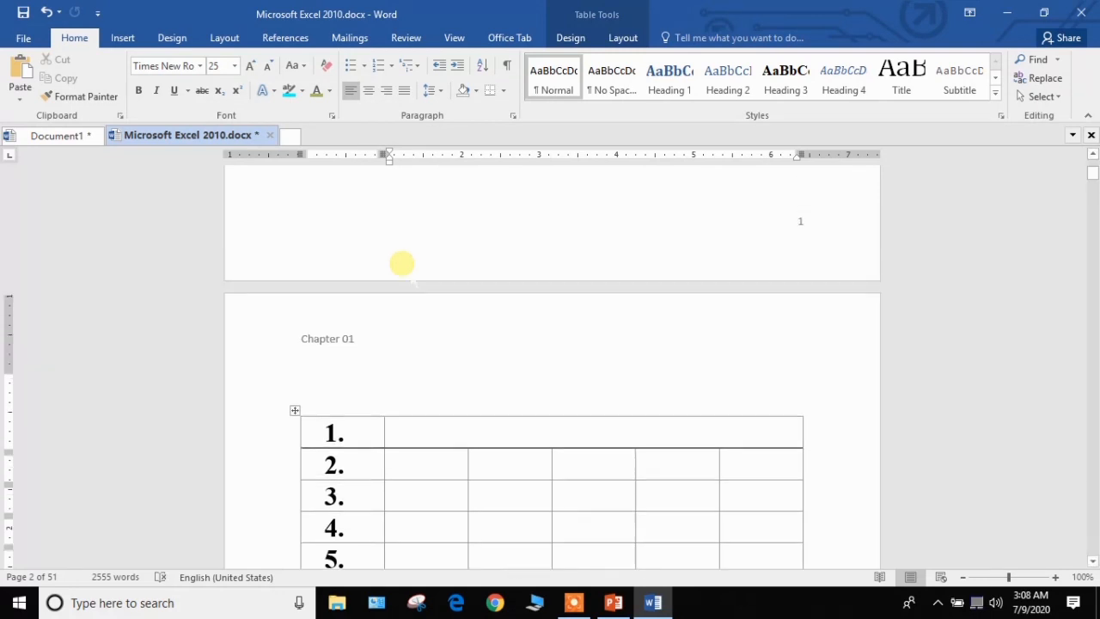